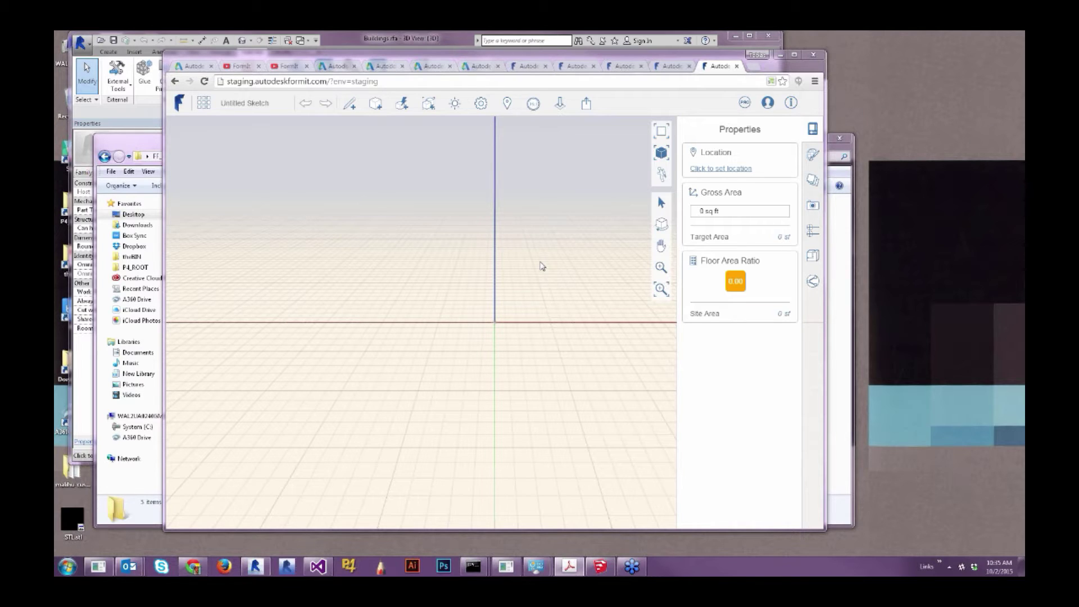
Step: Open the FormIt Snippets playlist from the FormIt 360 channel's playlists on YouTube
click(538, 262)
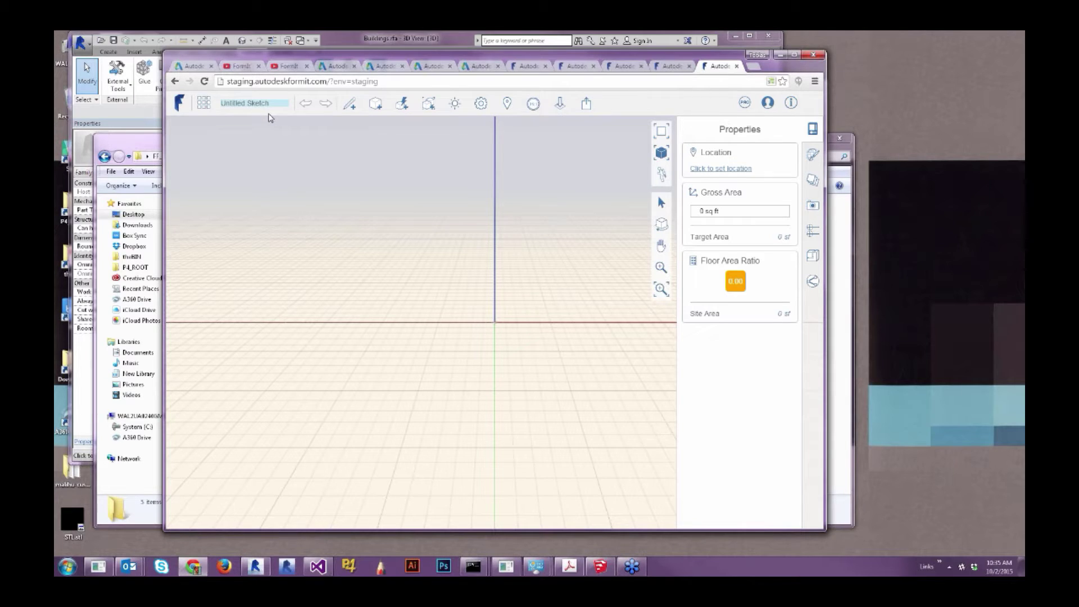
click(239, 68)
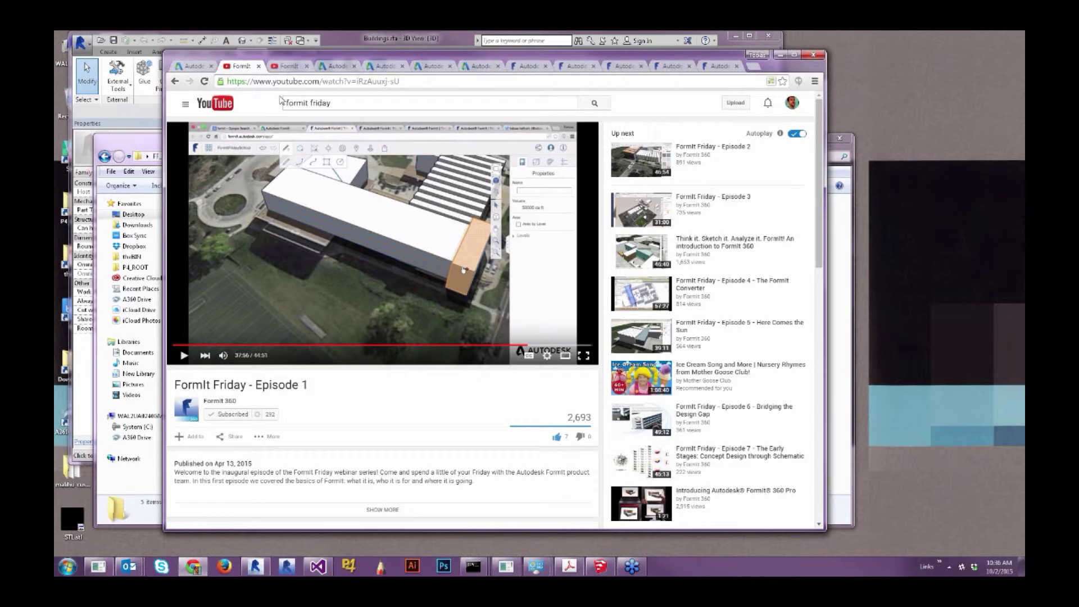
click(287, 66)
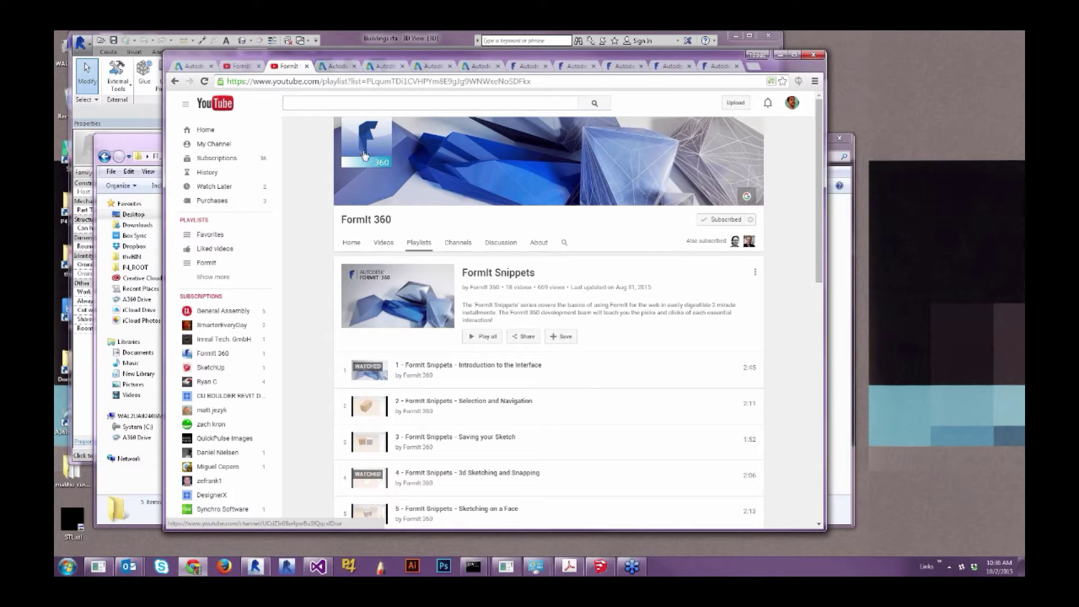
click(420, 246)
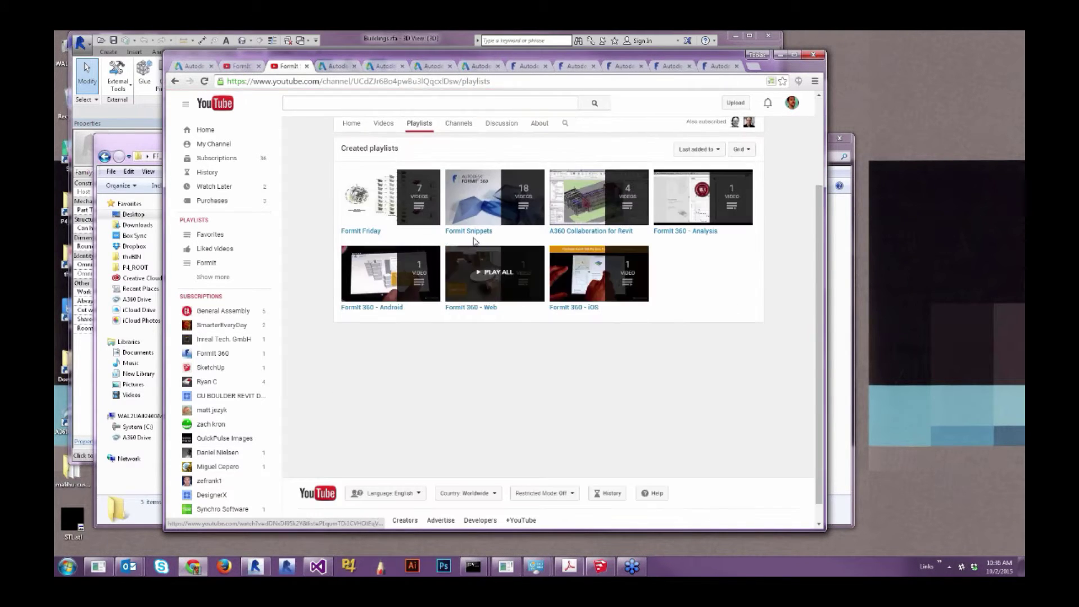
click(481, 234)
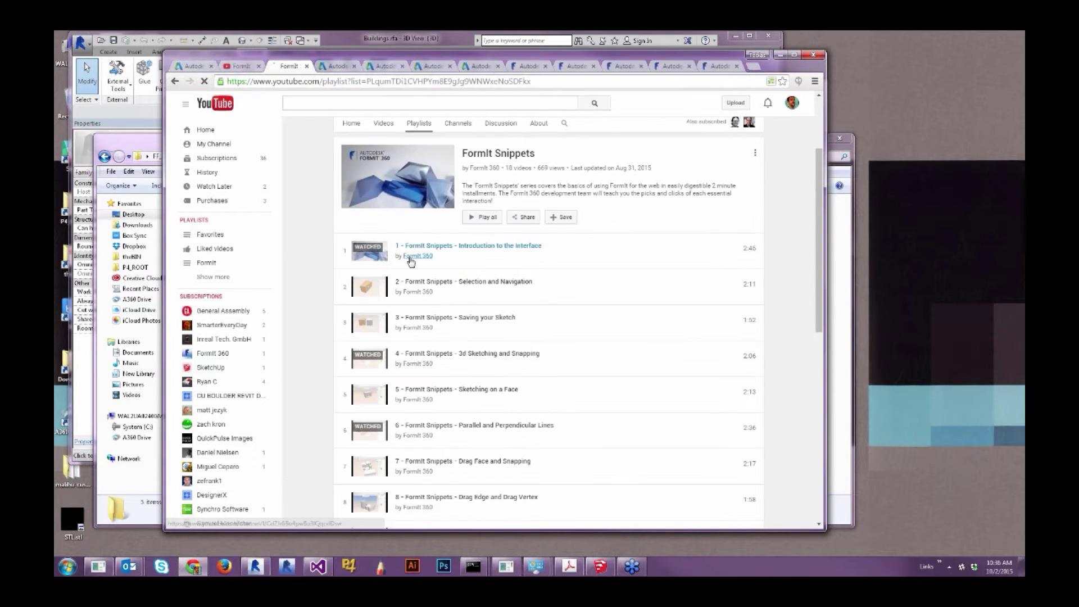
Step: Look through the videos in the FormIt Snippets playlist and bring up the blog post on importing DWG into FormIt 360
scroll(425, 352, down, 4)
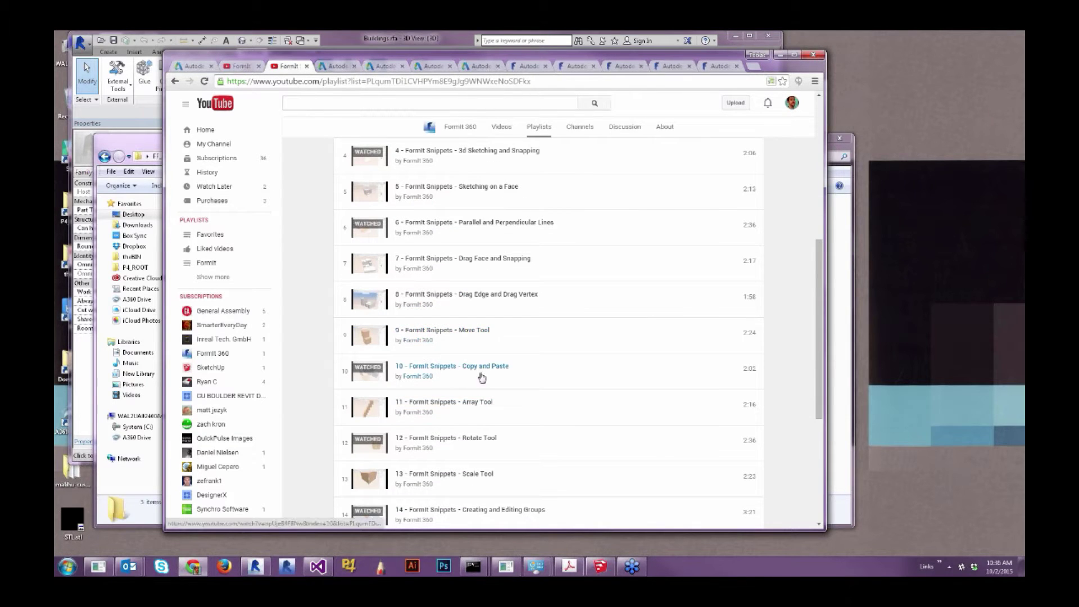
scroll(514, 315, up, 3)
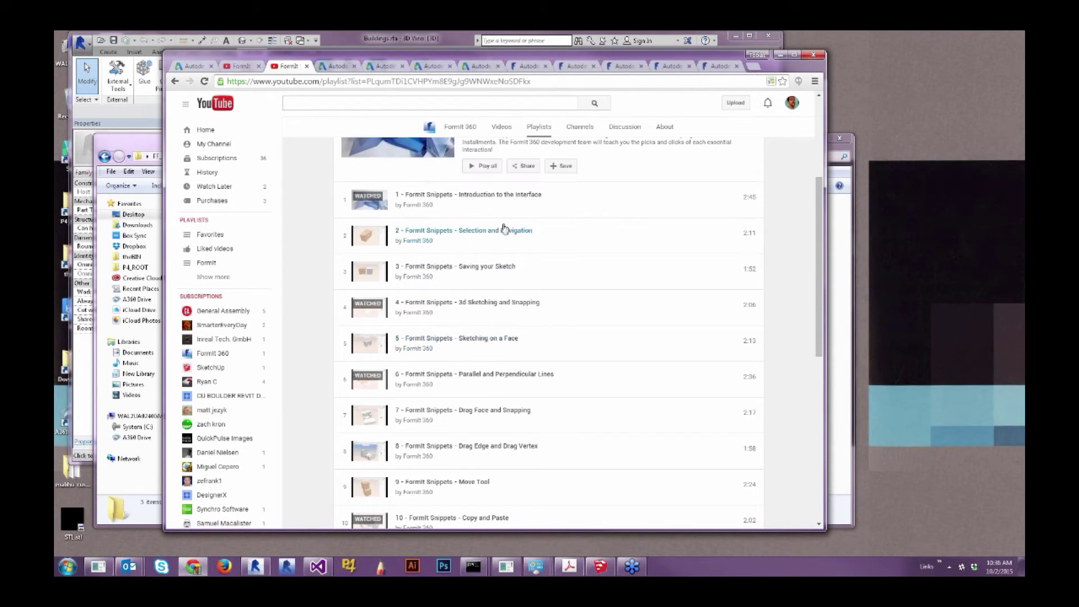
scroll(500, 400, down, 3)
scroll(500, 400, down, 5)
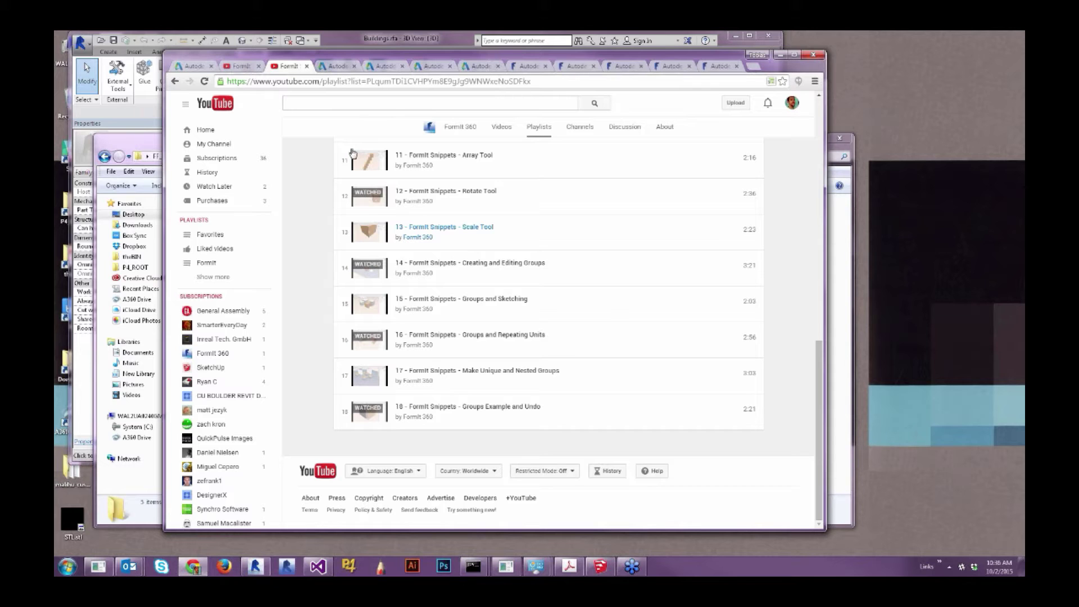
click(247, 68)
click(287, 66)
click(328, 67)
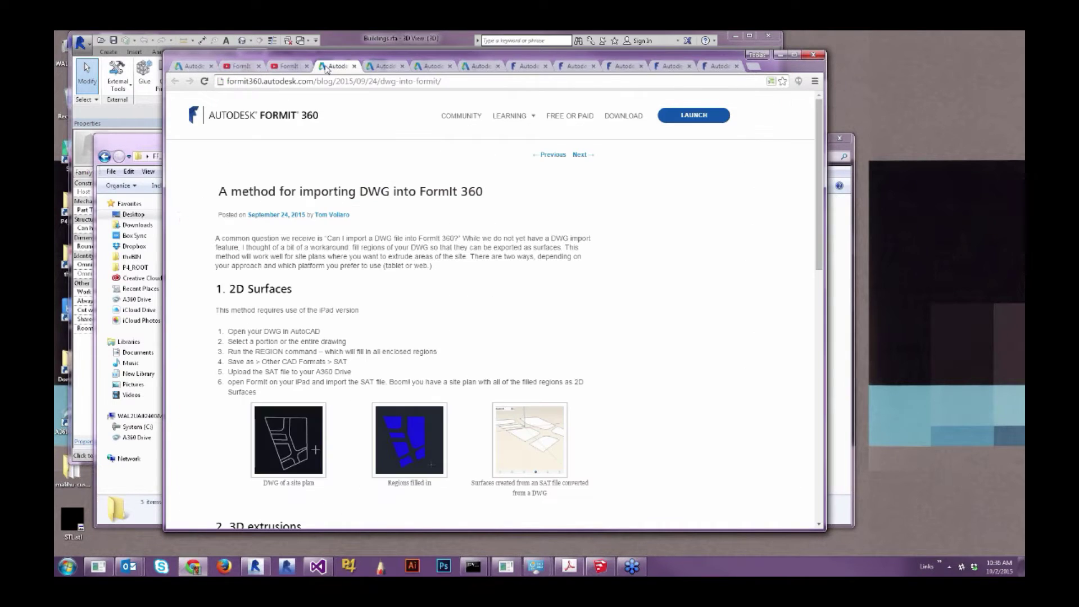
Step: Switch to the empty FormIt 360 sketch and search the location map for "14th baltimore st kansas city, mo"
click(523, 67)
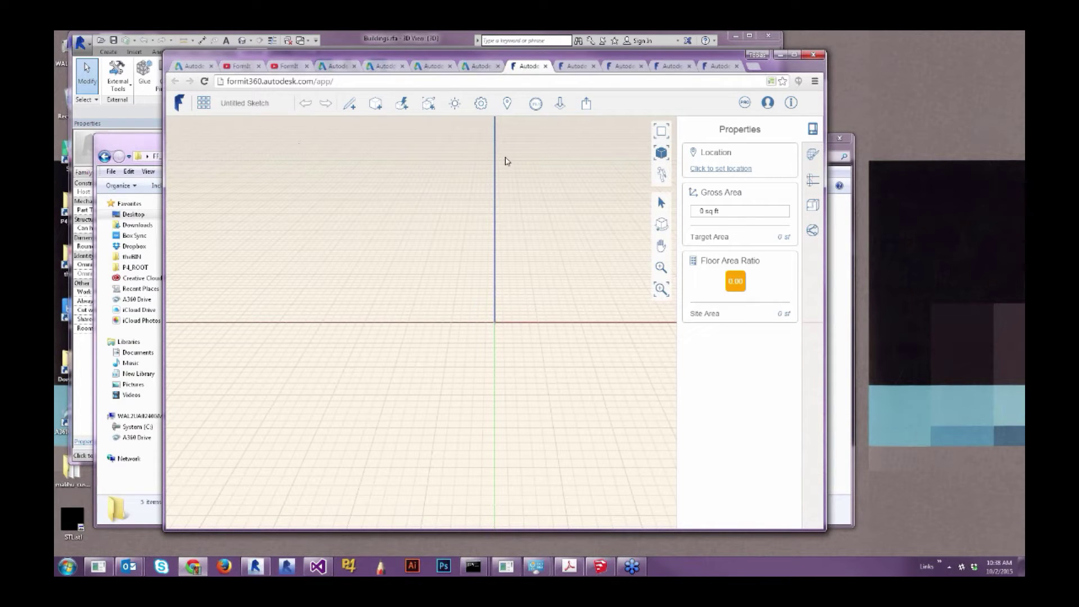
click(507, 107)
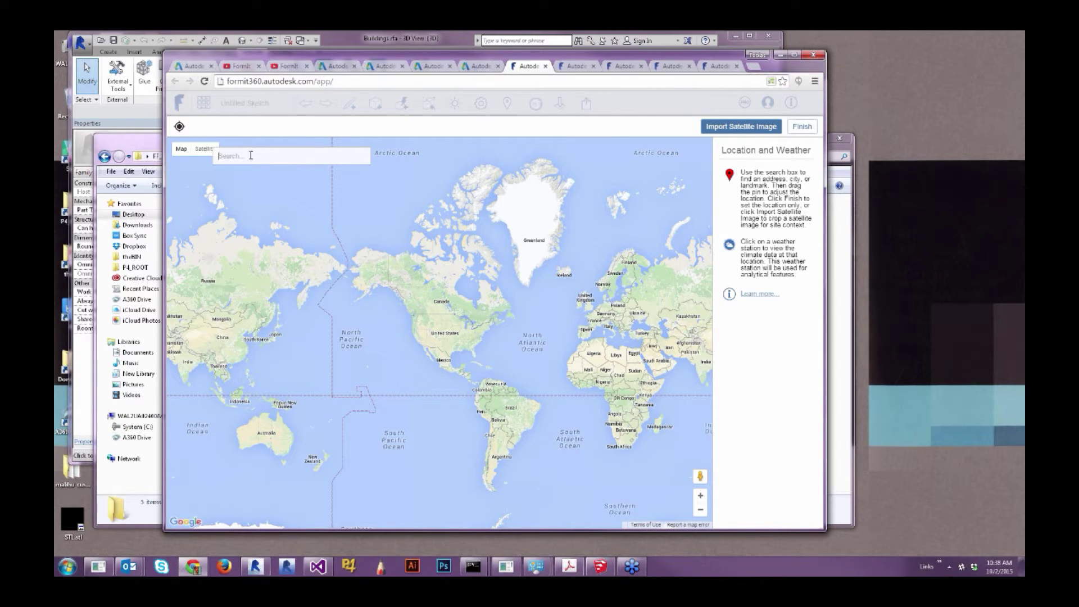
text(14th )
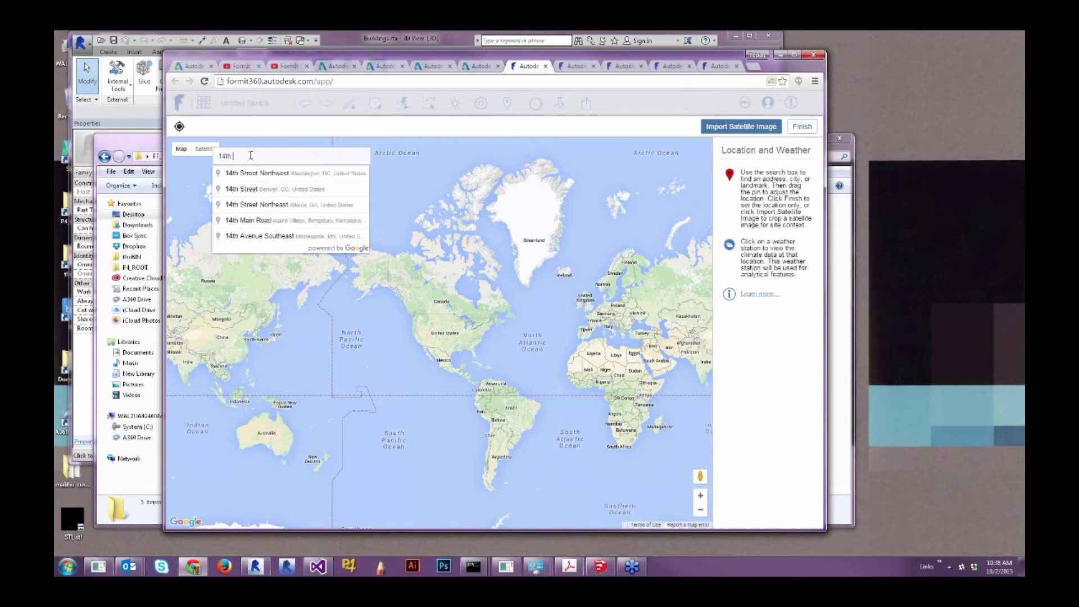
text(baltimore)
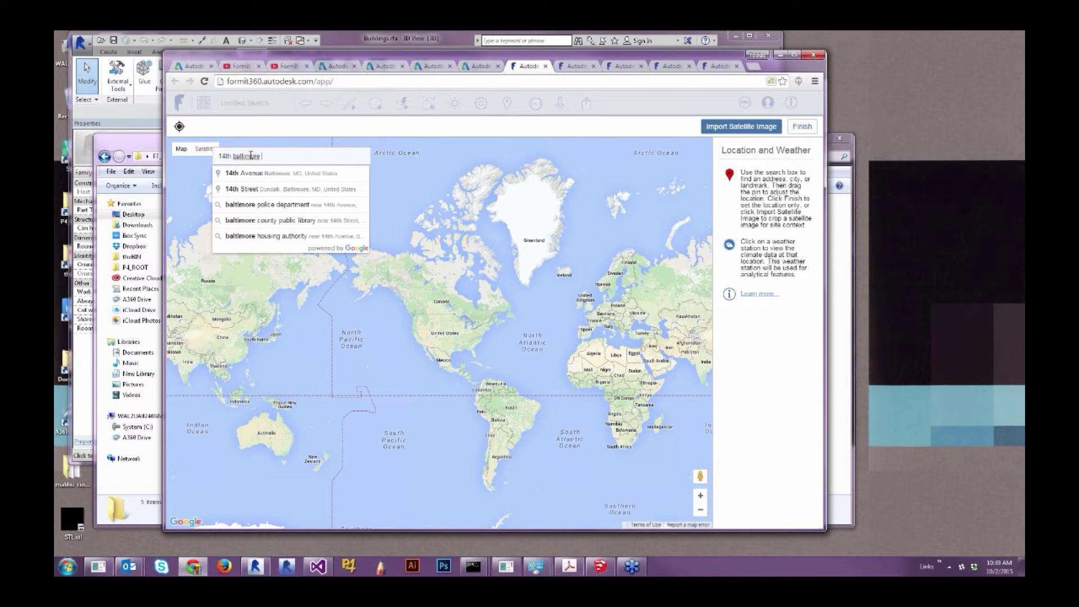
text( st kan)
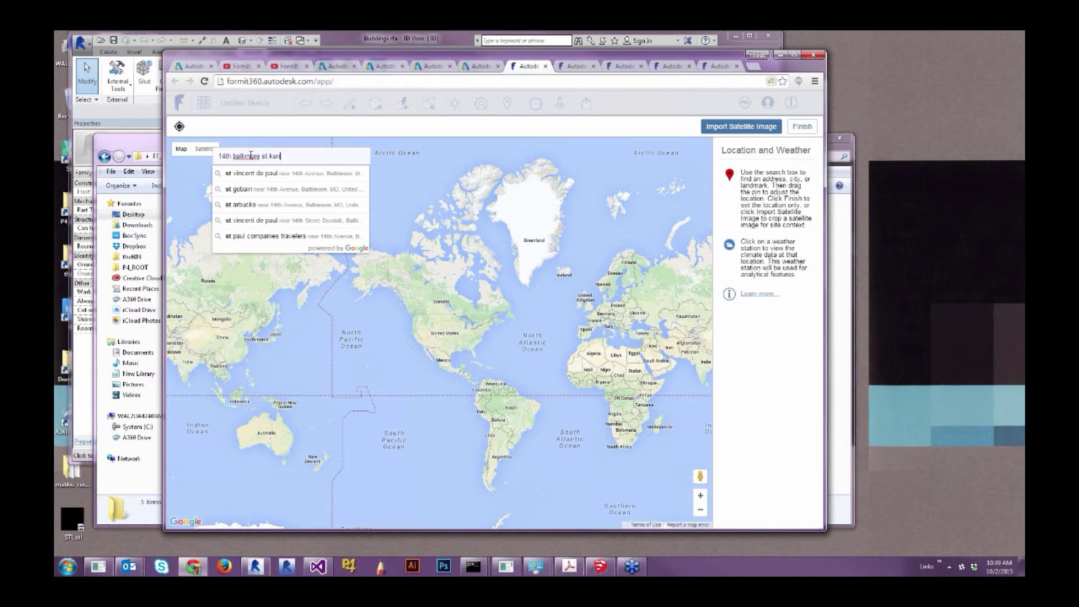
text(s)
text(as ci)
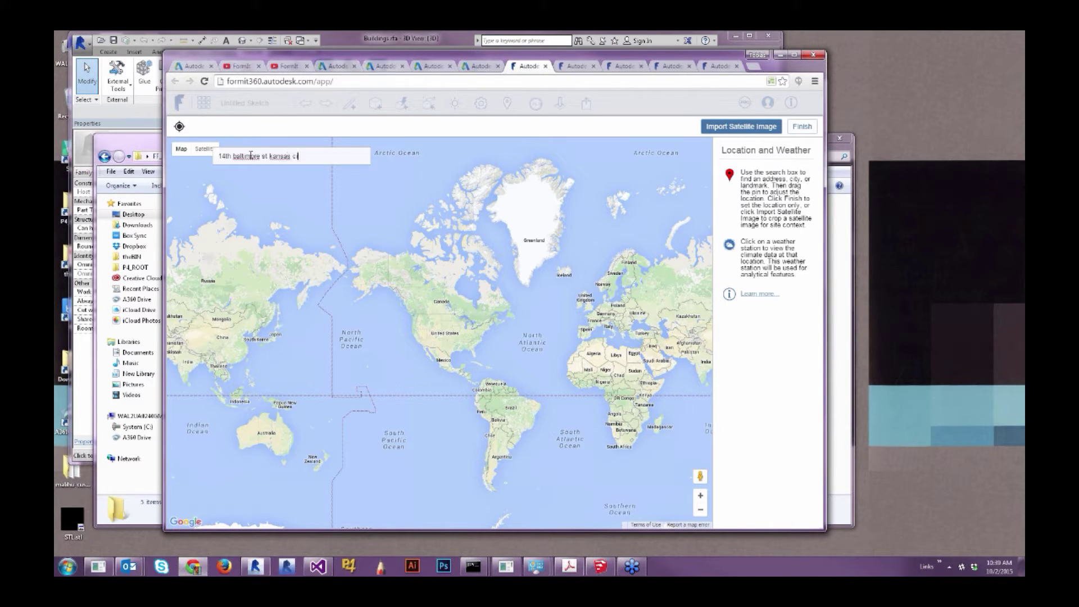
text(ty, mo)
key(Return)
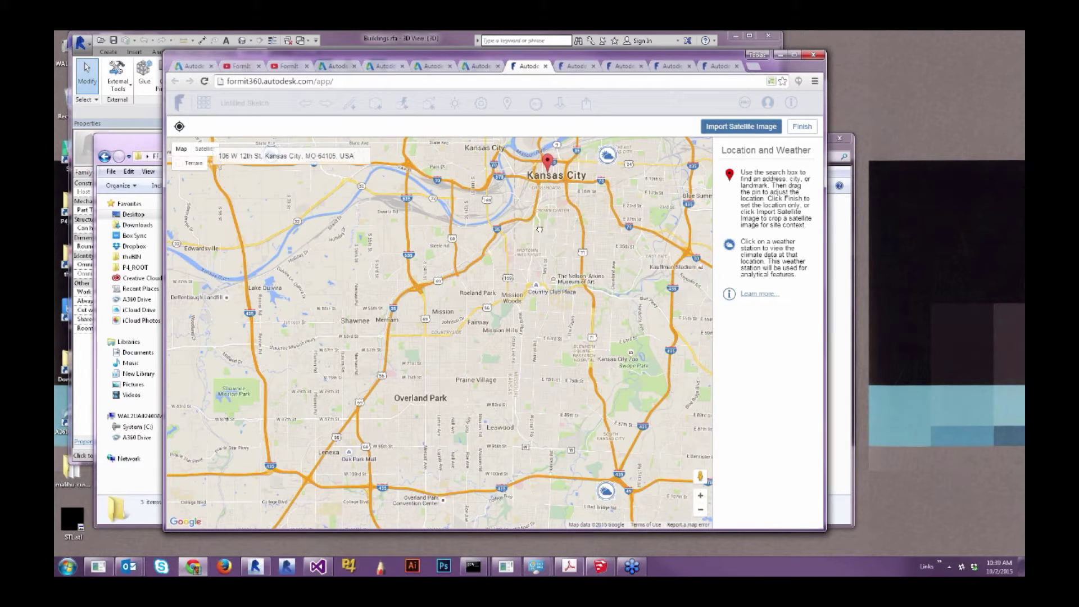
Step: Move the location pin to the block southeast of W 11th St and Wyandotte St
drag(526, 272, 491, 388)
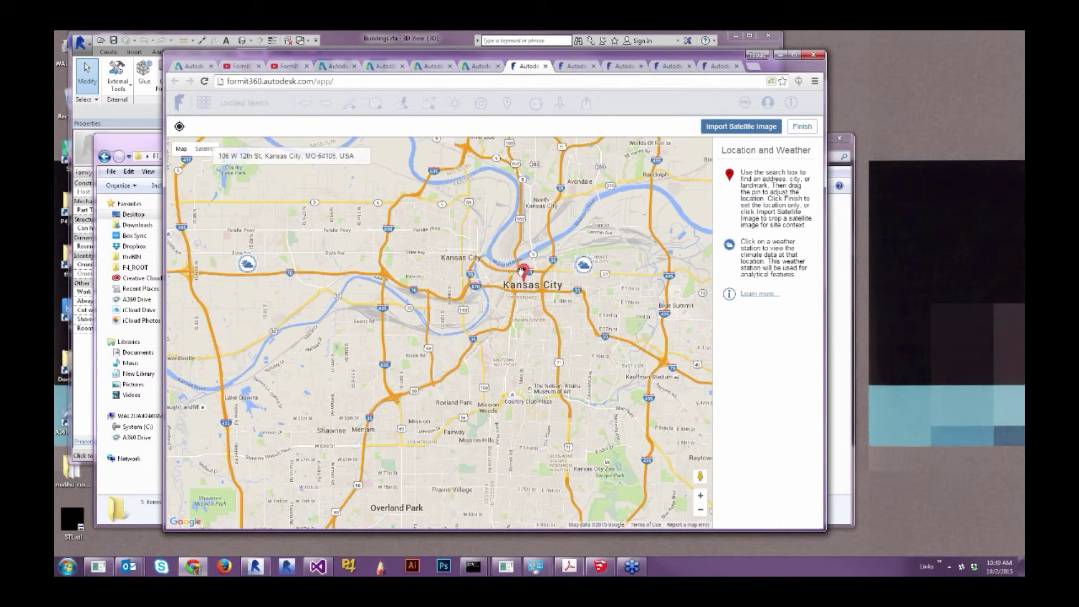
scroll(489, 290, up, 5)
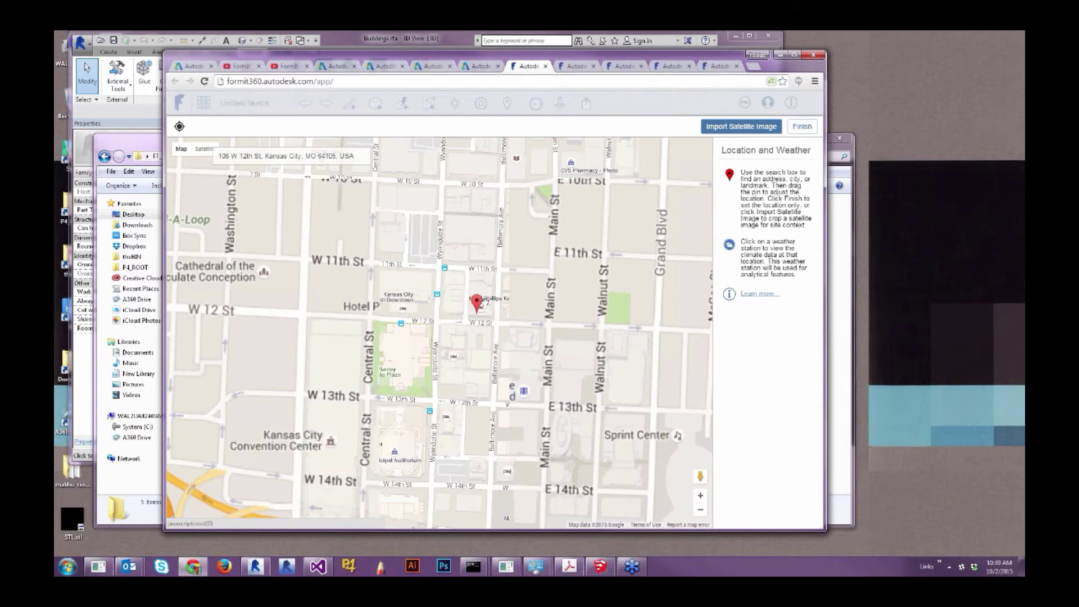
scroll(483, 302, up, 1)
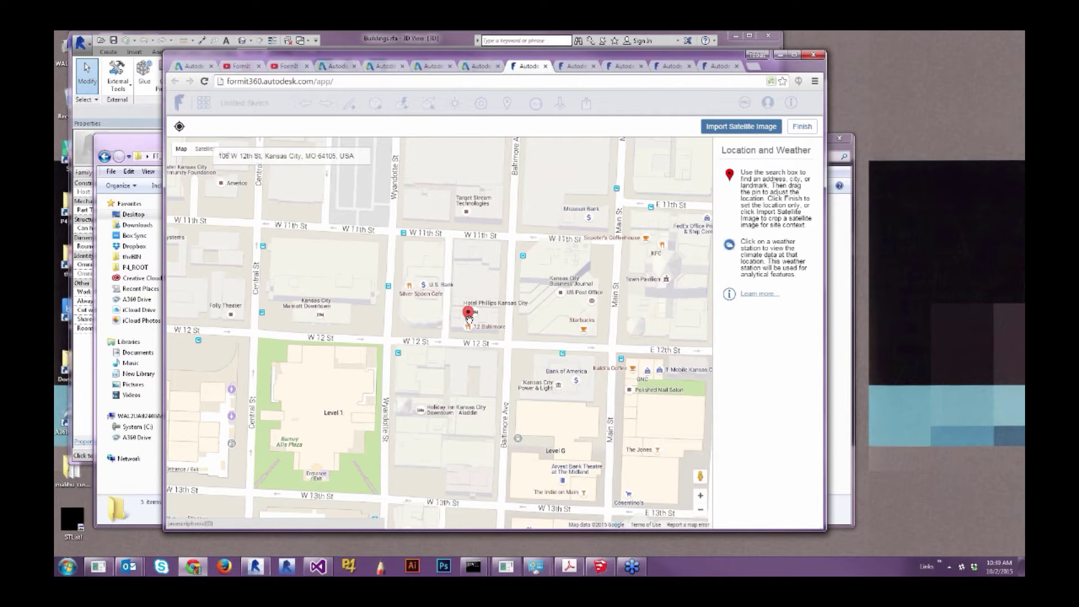
drag(467, 314, 416, 254)
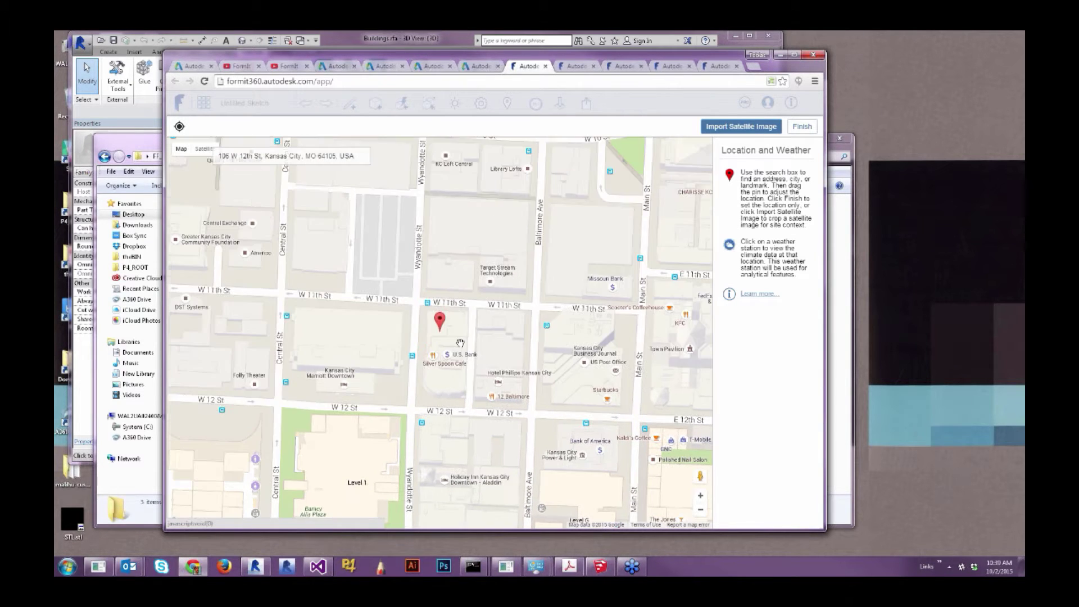
Step: Move the location pin south to the block just northwest of W 13th St and Baltimore Ave
scroll(442, 322, up, 3)
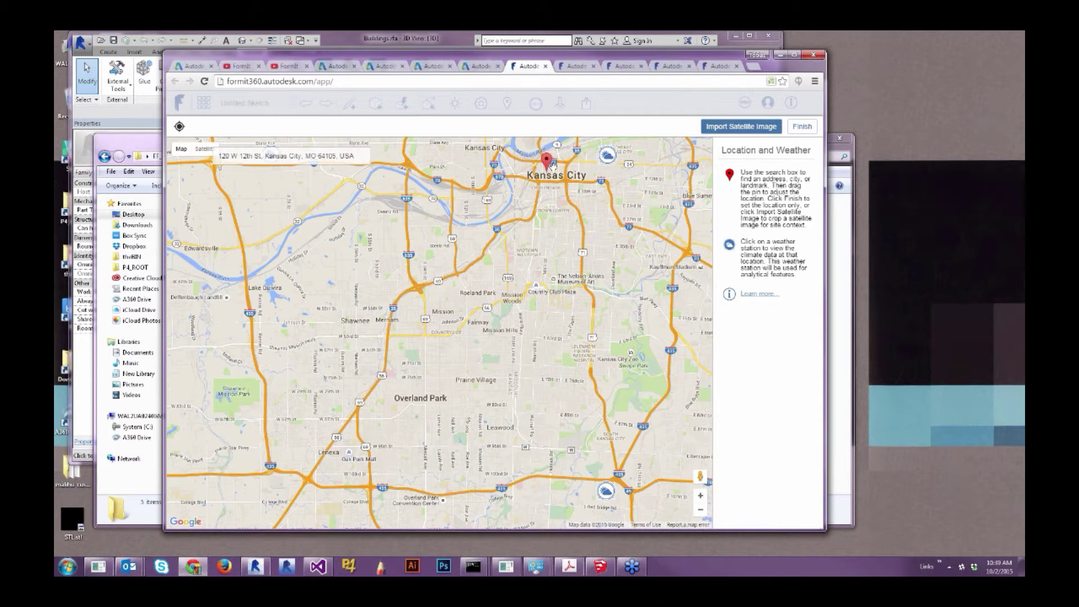
scroll(553, 165, up, 2)
scroll(513, 222, up, 3)
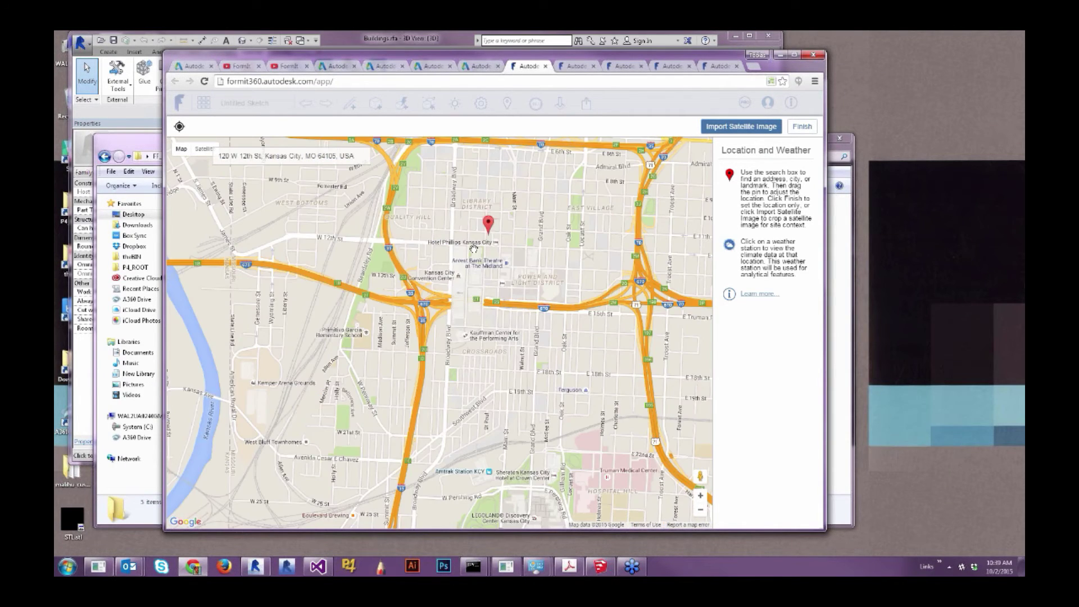
click(505, 314)
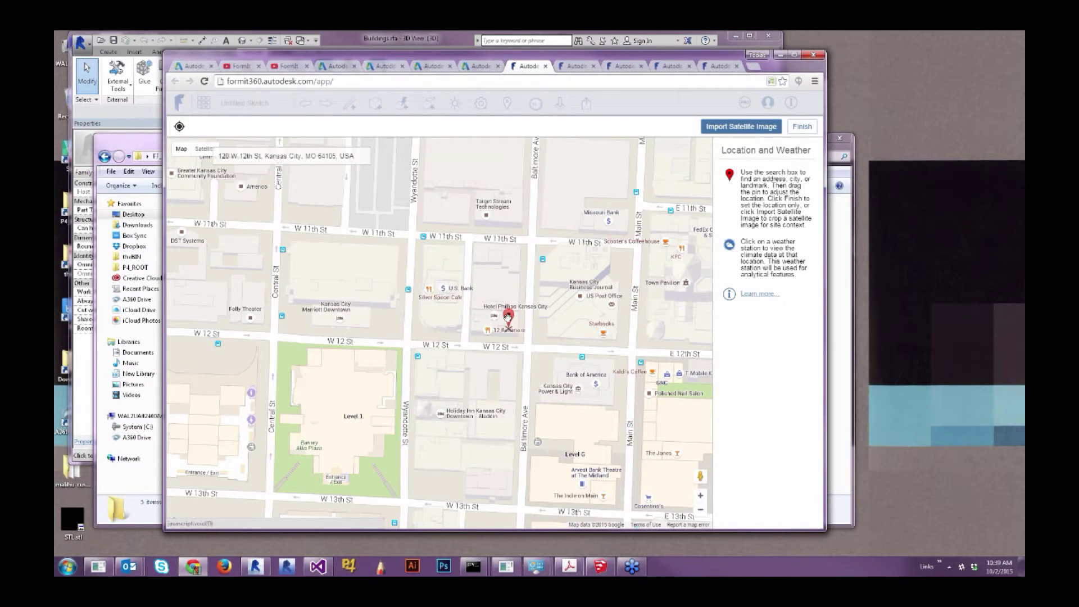
drag(508, 317, 503, 466)
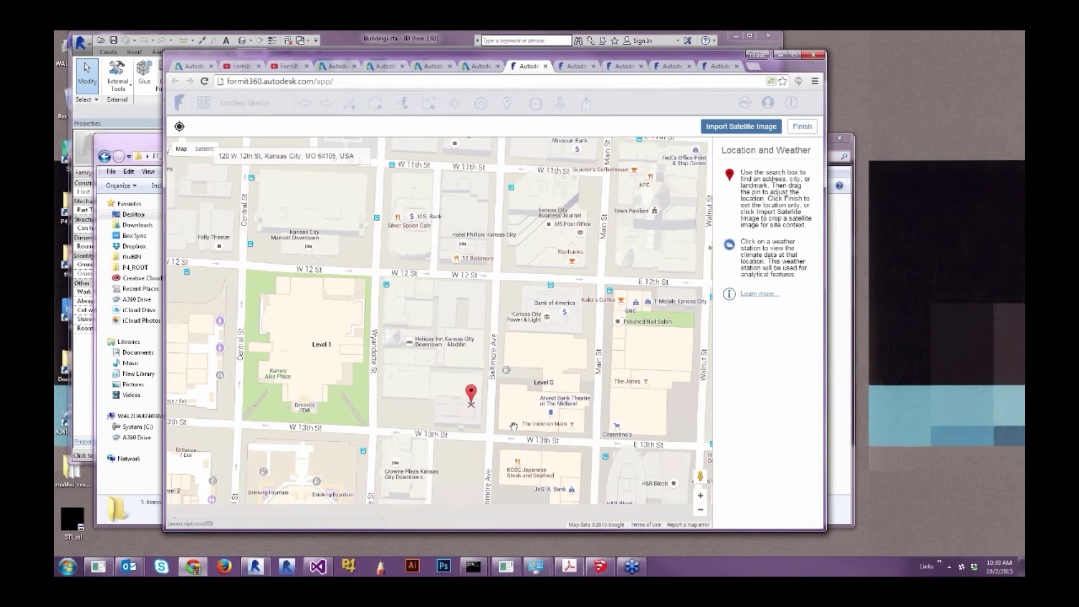
Step: Place the location pin on the Kansas City Power and Light Company Building near W 14th St and Baltimore Ave
scroll(552, 173, down, 6)
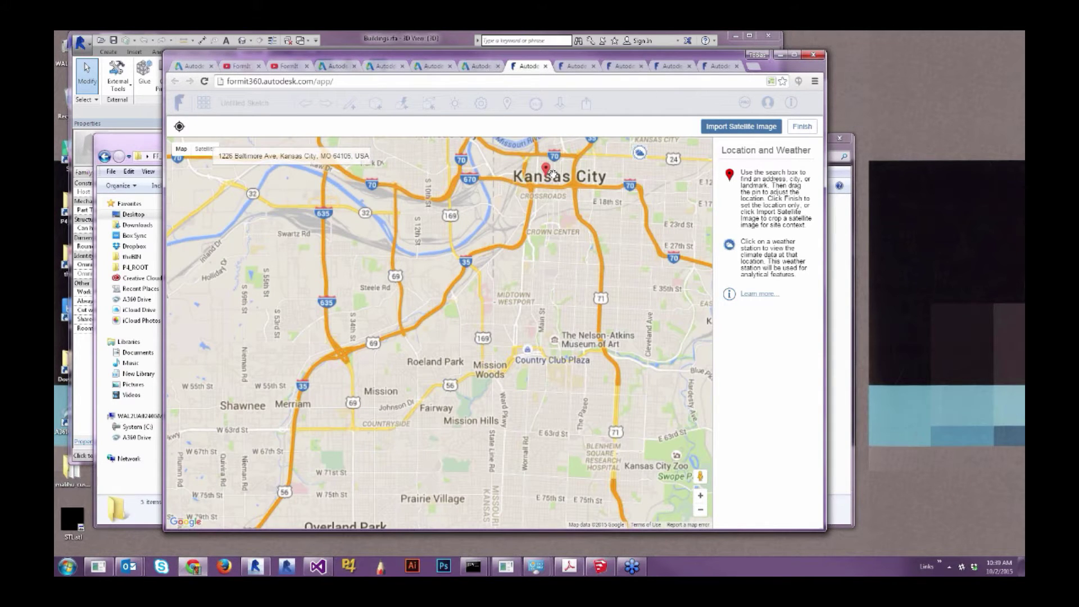
scroll(553, 172, up, 5)
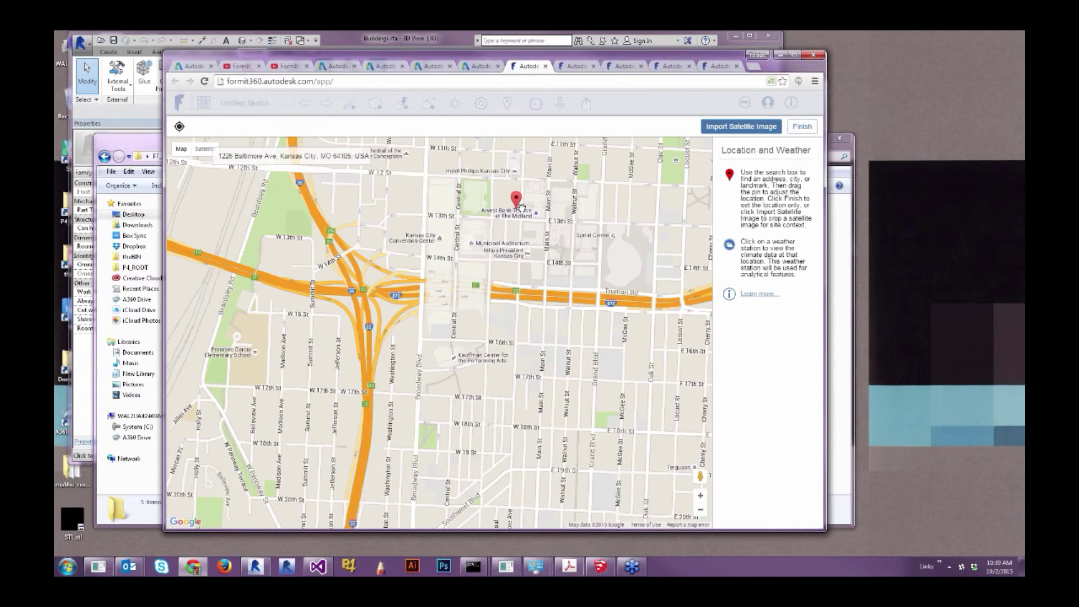
scroll(521, 208, up, 2)
scroll(521, 211, up, 1)
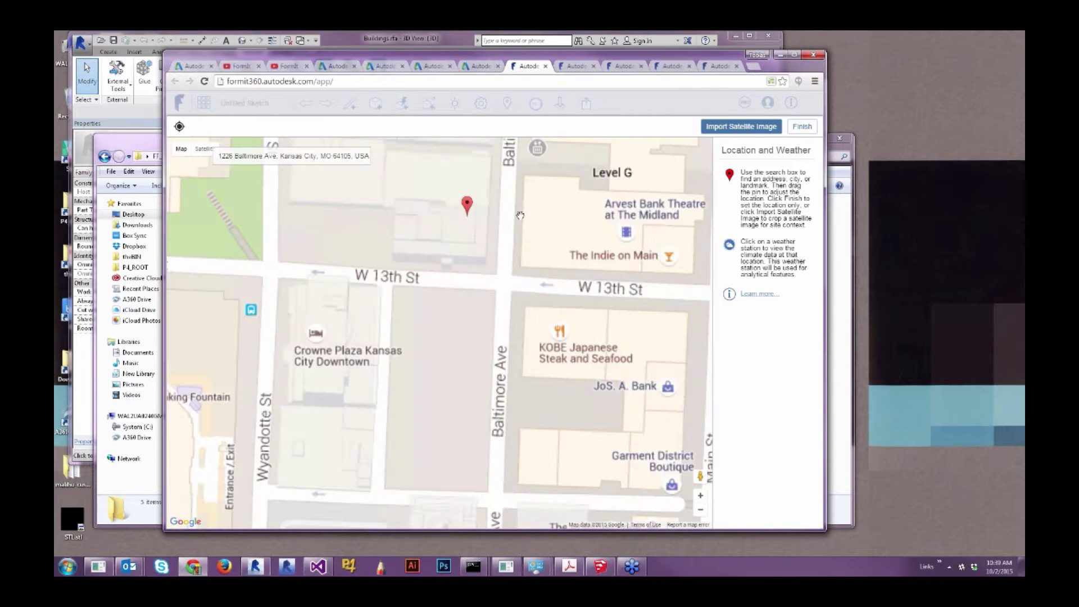
scroll(522, 211, down, 1)
click(482, 358)
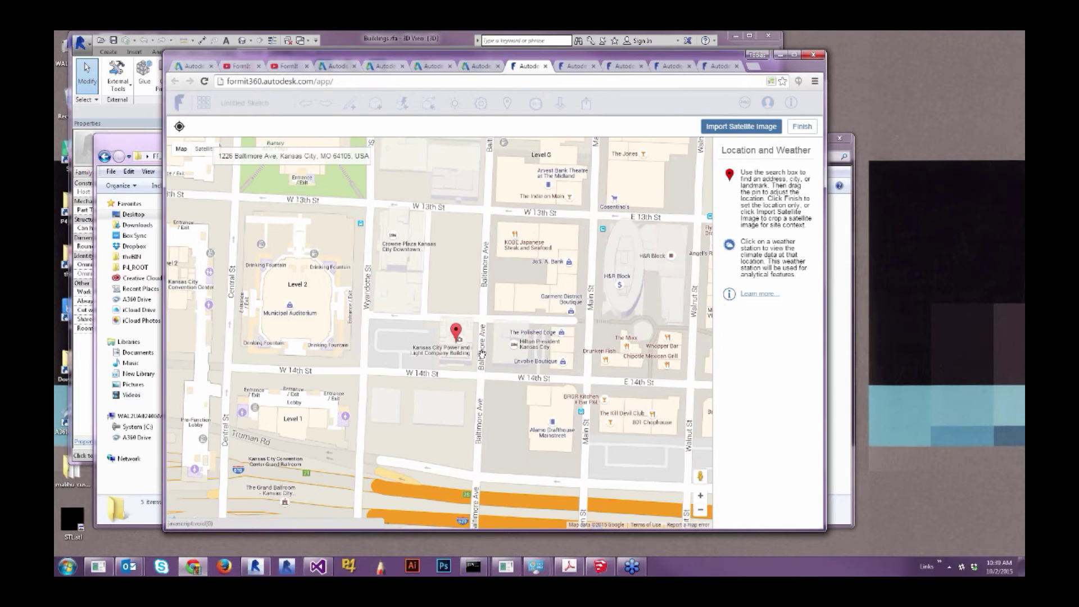
click(481, 355)
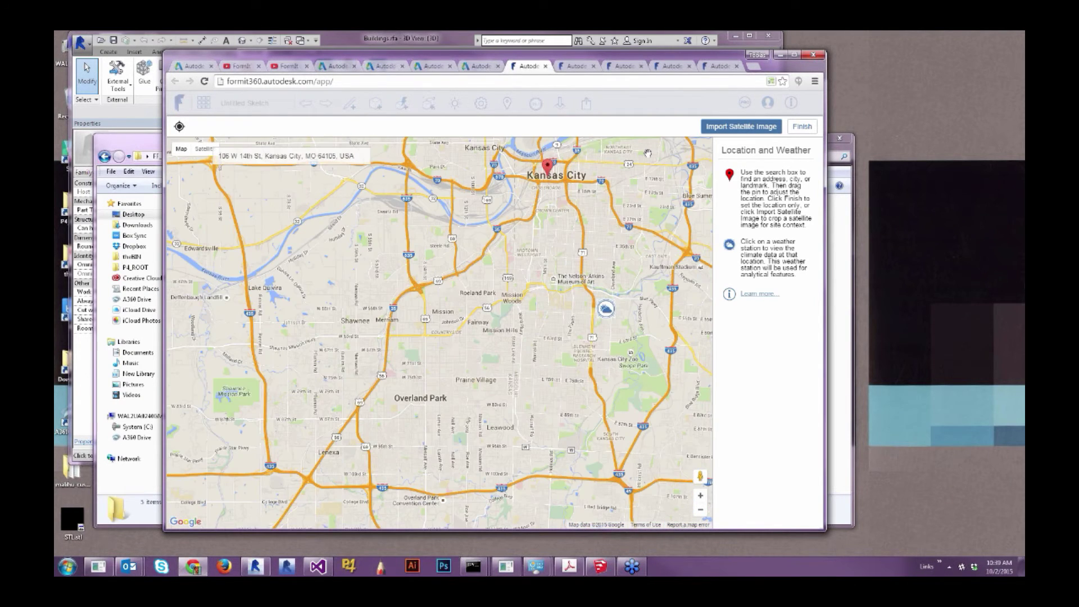
Step: Import a satellite image of the site, framed to cover the city blocks surrounding the vacant lot north of the pinned building
click(741, 126)
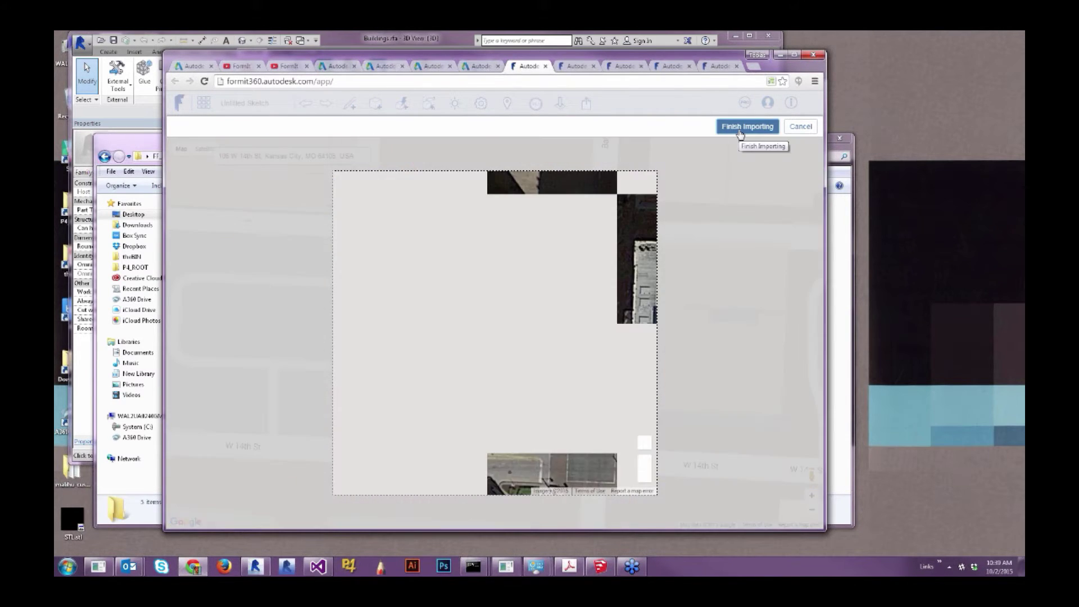
scroll(597, 292, down, 1)
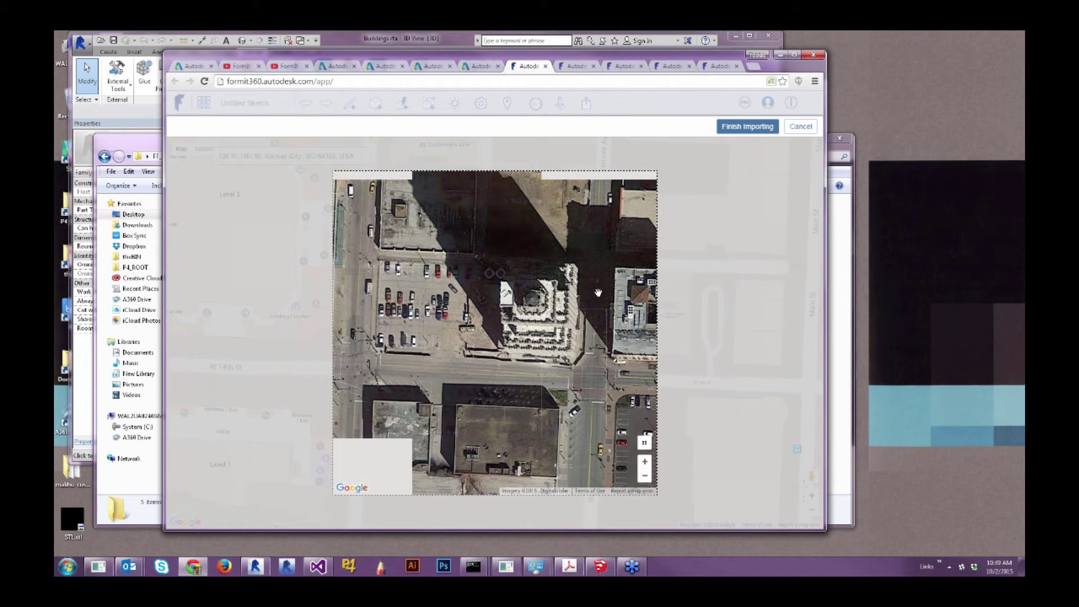
drag(540, 229, 508, 308)
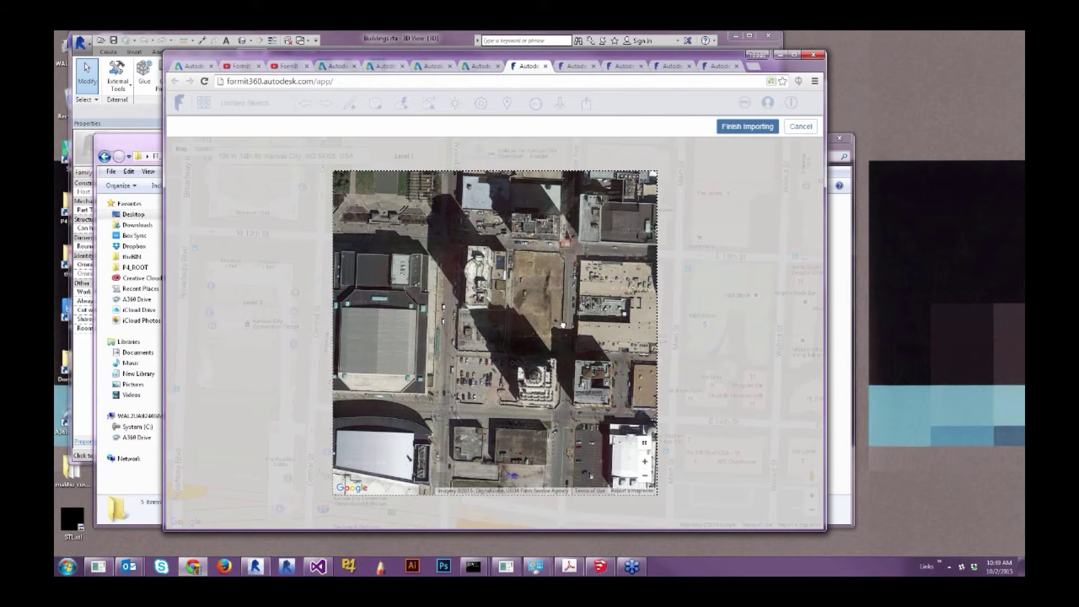
scroll(562, 324, down, 1)
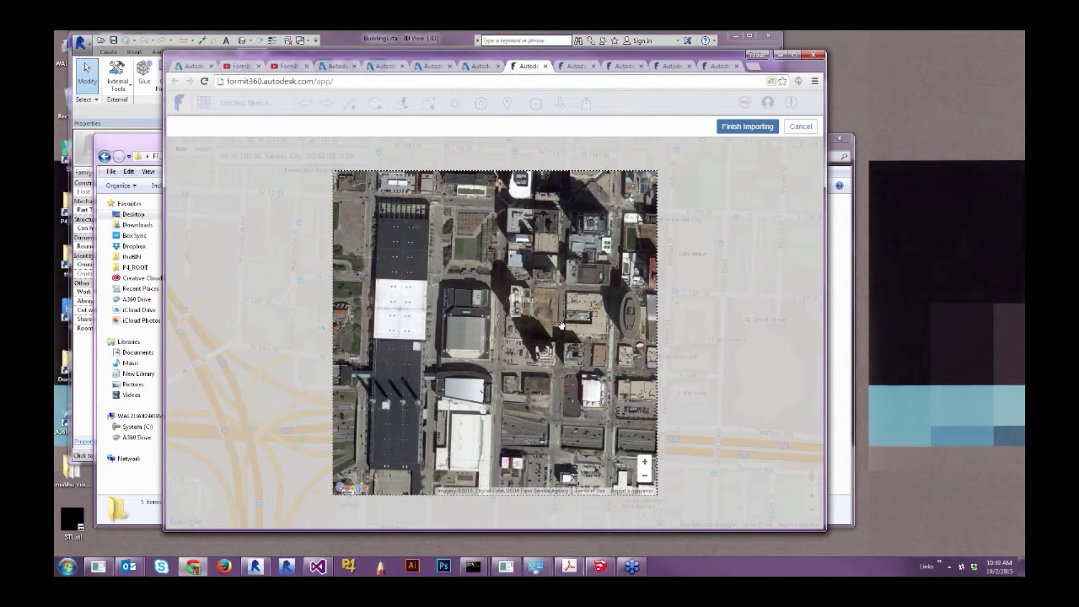
scroll(561, 325, up, 1)
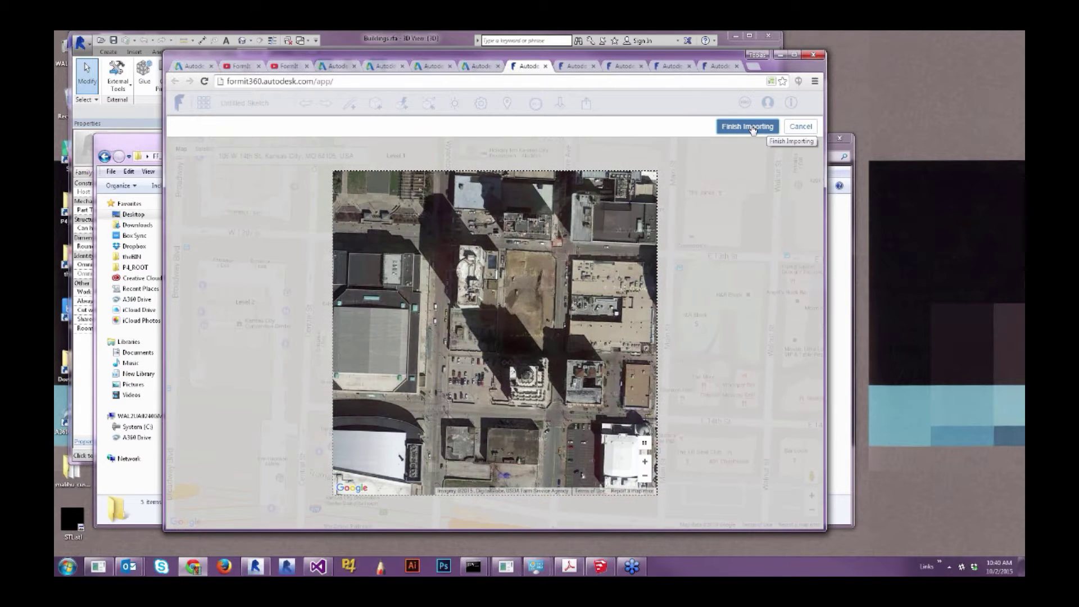
click(749, 128)
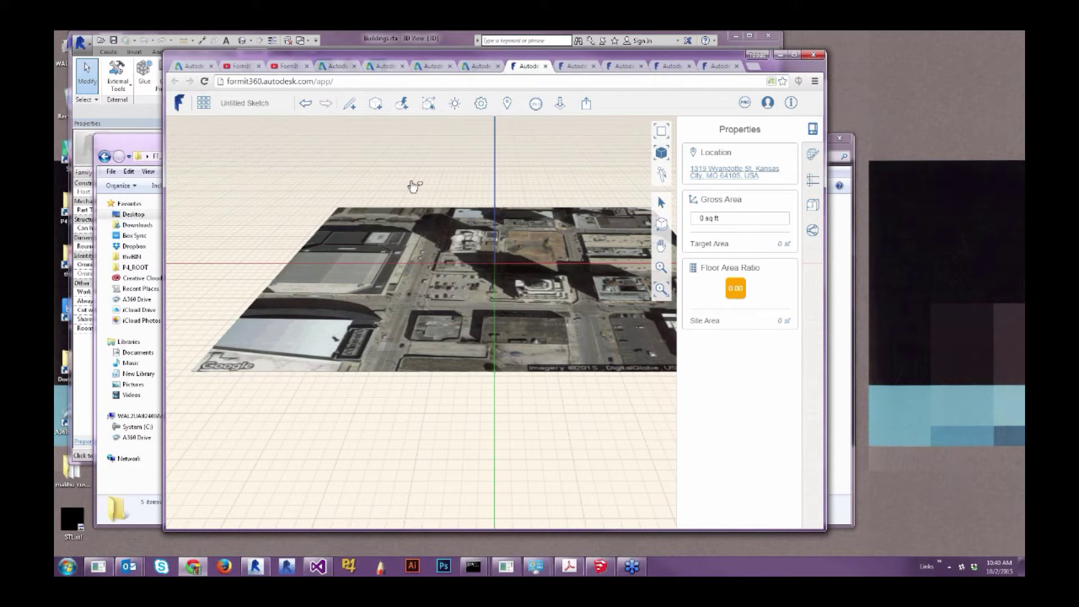
mouse_move(466, 256)
middle_down()
mouse_move(424, 229)
mouse_move(465, 266)
middle_up()
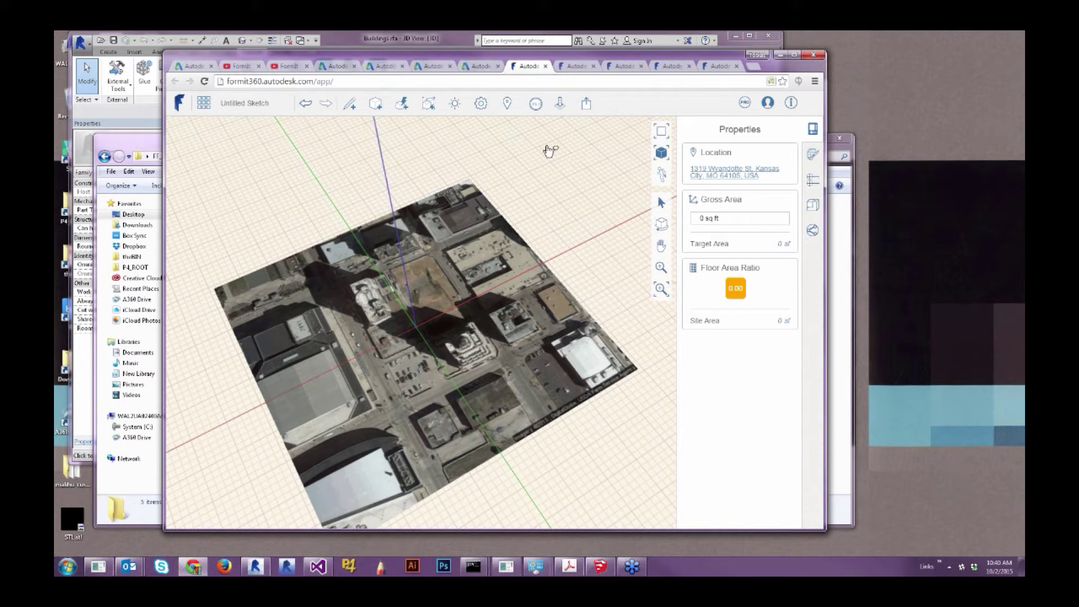
click(481, 104)
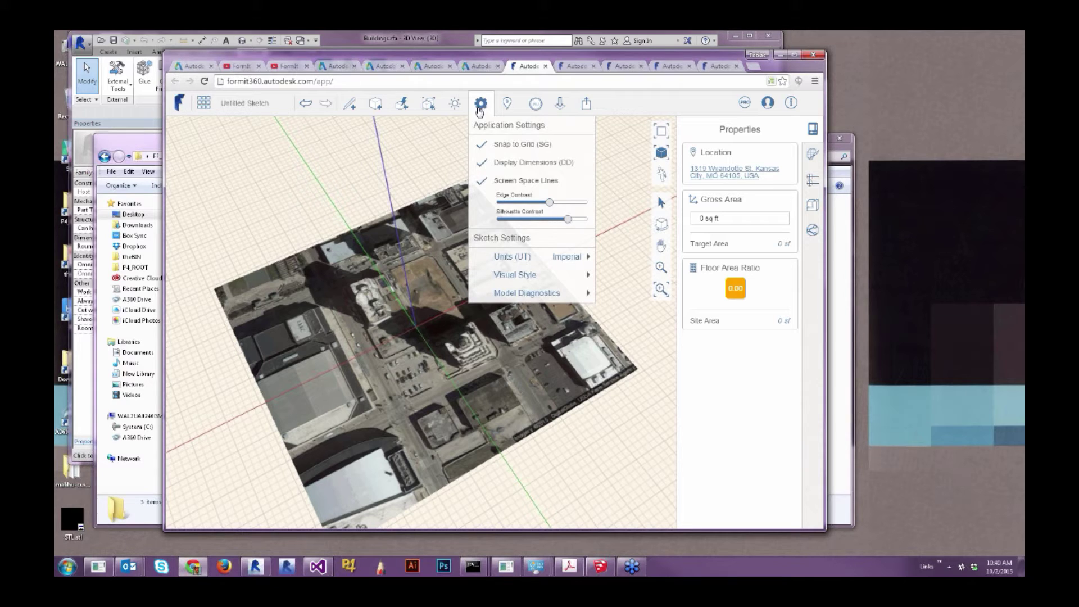
mouse_move(506, 259)
click(668, 360)
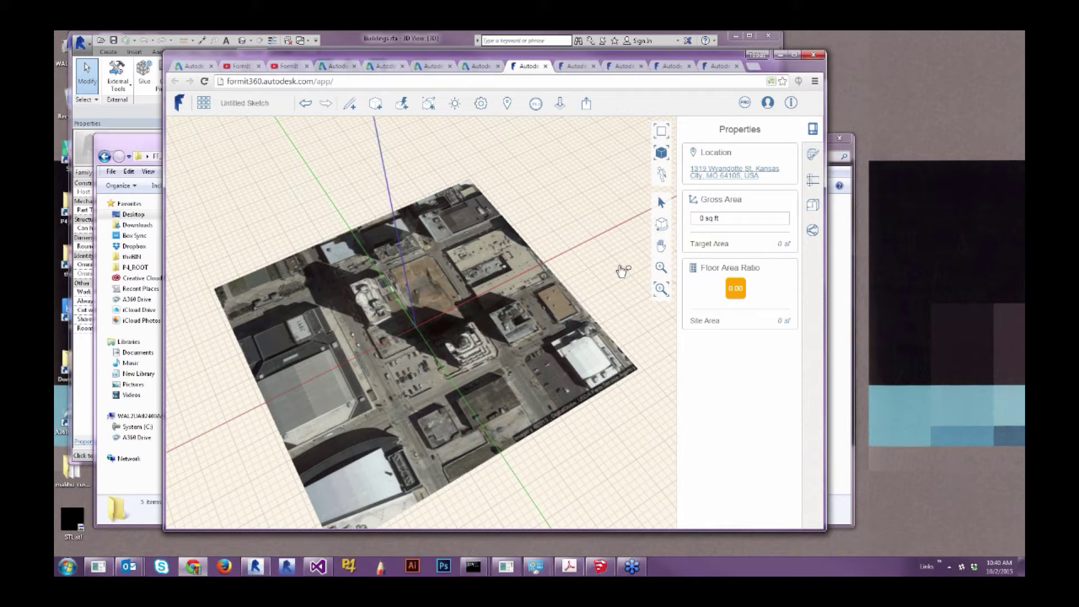
Step: Select the satellite image and fade it to roughly half transparency
scroll(623, 270, down, 2)
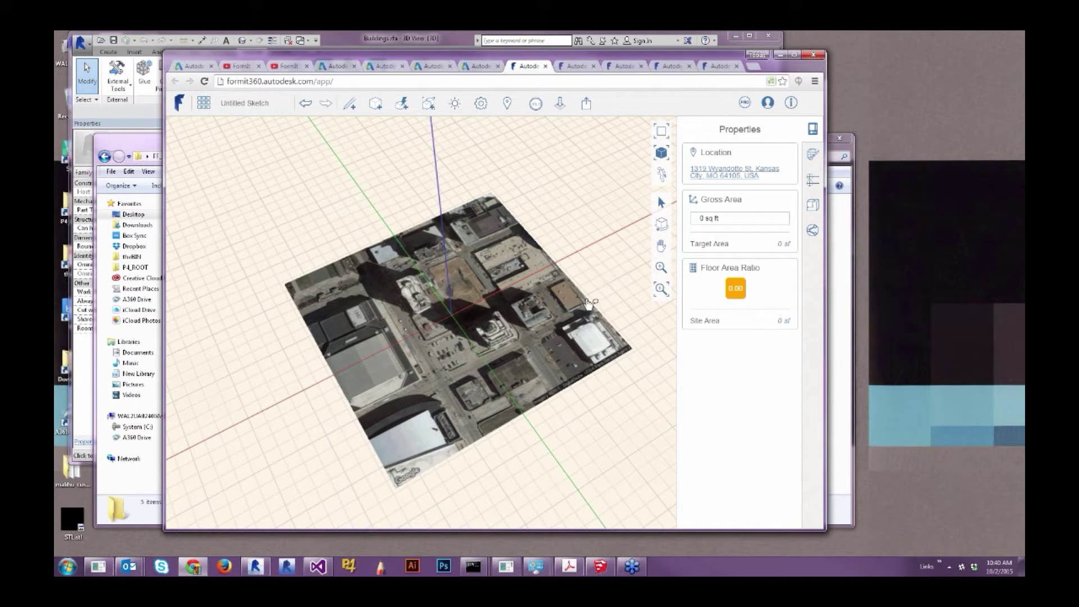
middle_drag(590, 304, 346, 379)
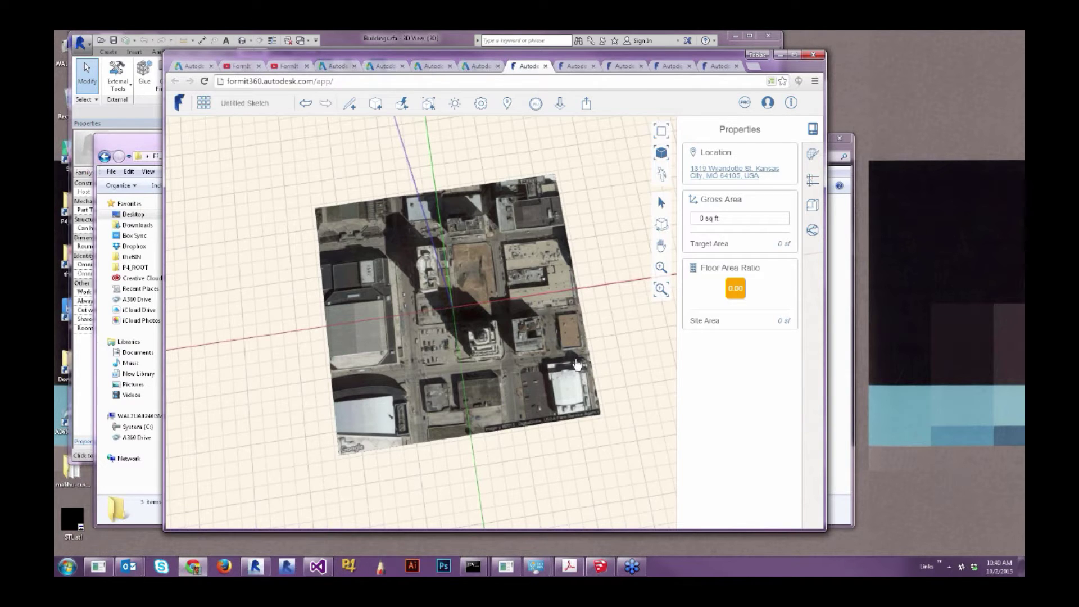
scroll(465, 361, up, 2)
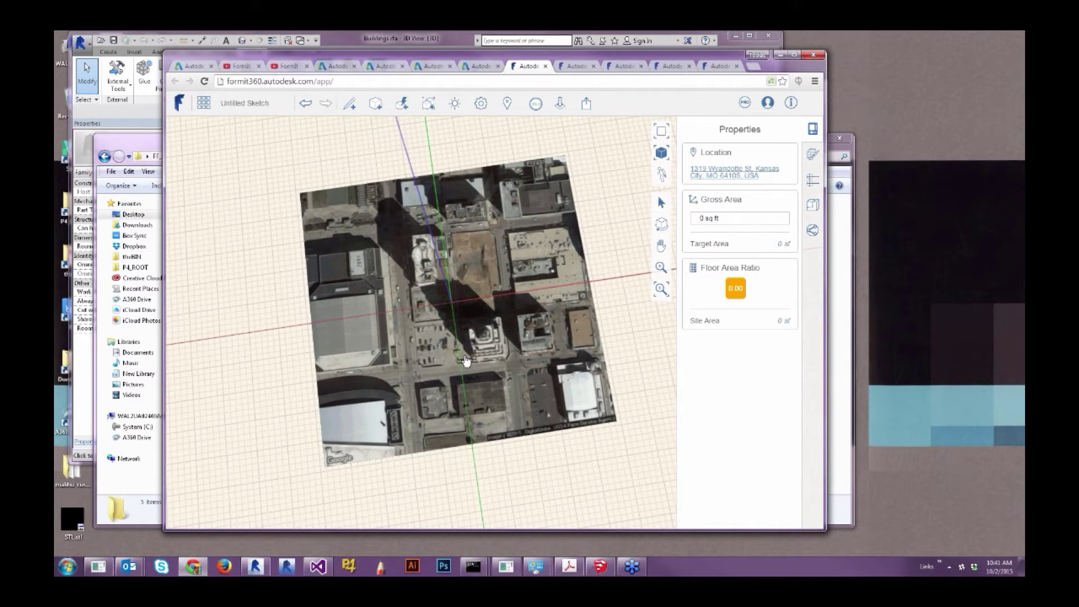
click(420, 344)
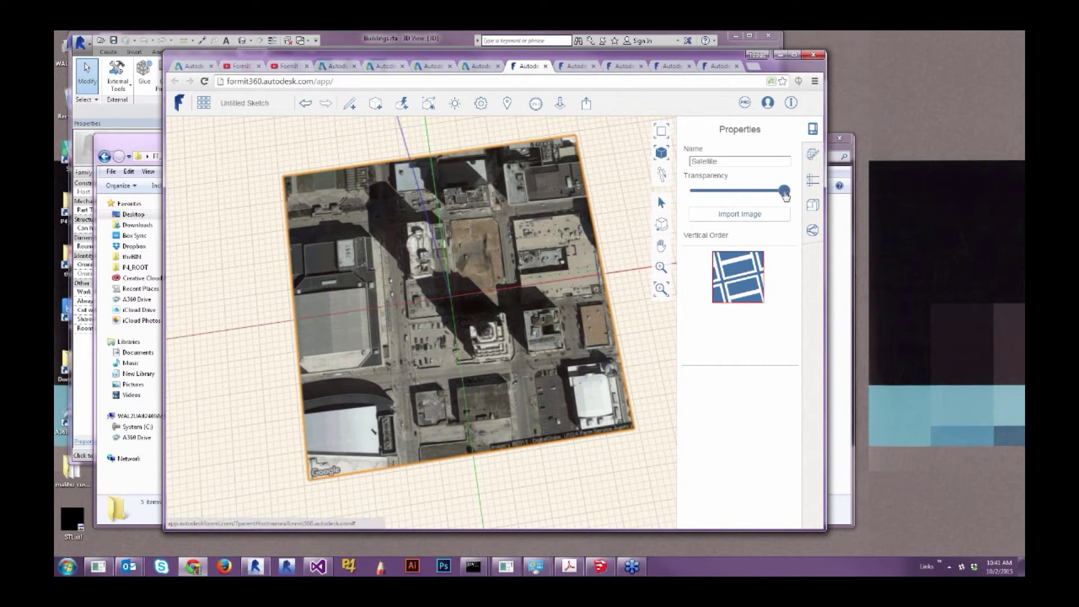
mouse_move(783, 191)
mouse_down()
mouse_move(725, 199)
mouse_move(737, 200)
mouse_up()
Step: Draw a line along the street south of the pinned building, from the block's southwest corner eastward to the edge of the satellite image
click(349, 103)
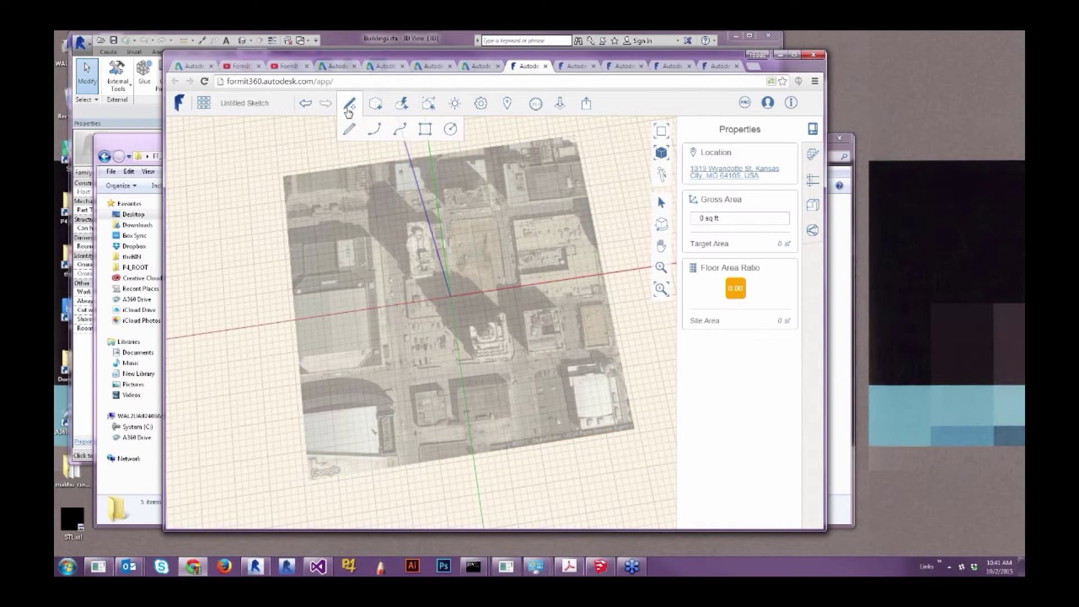
click(414, 365)
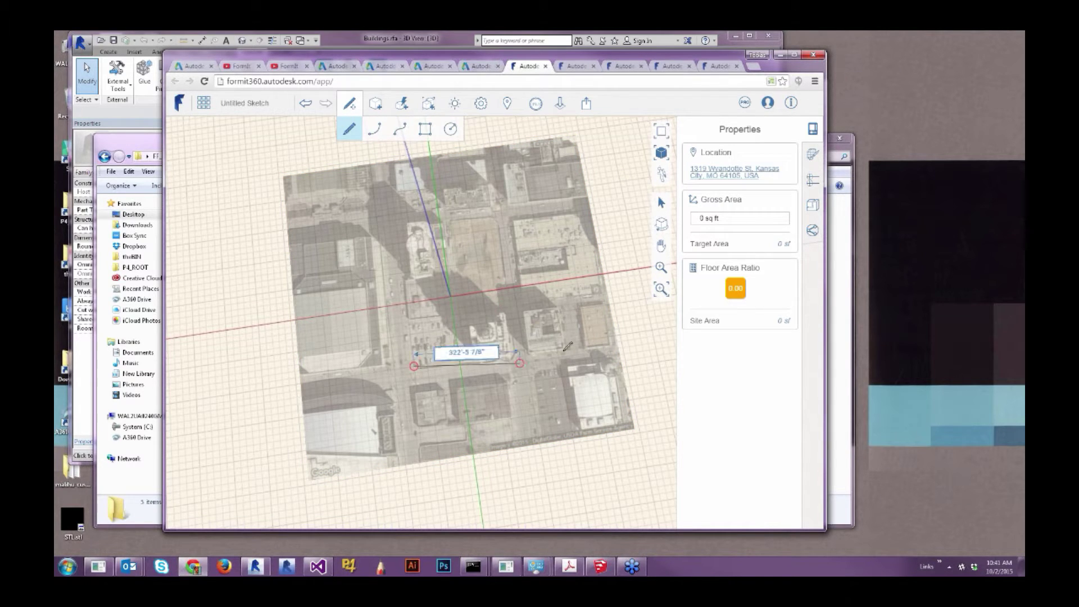
click(623, 330)
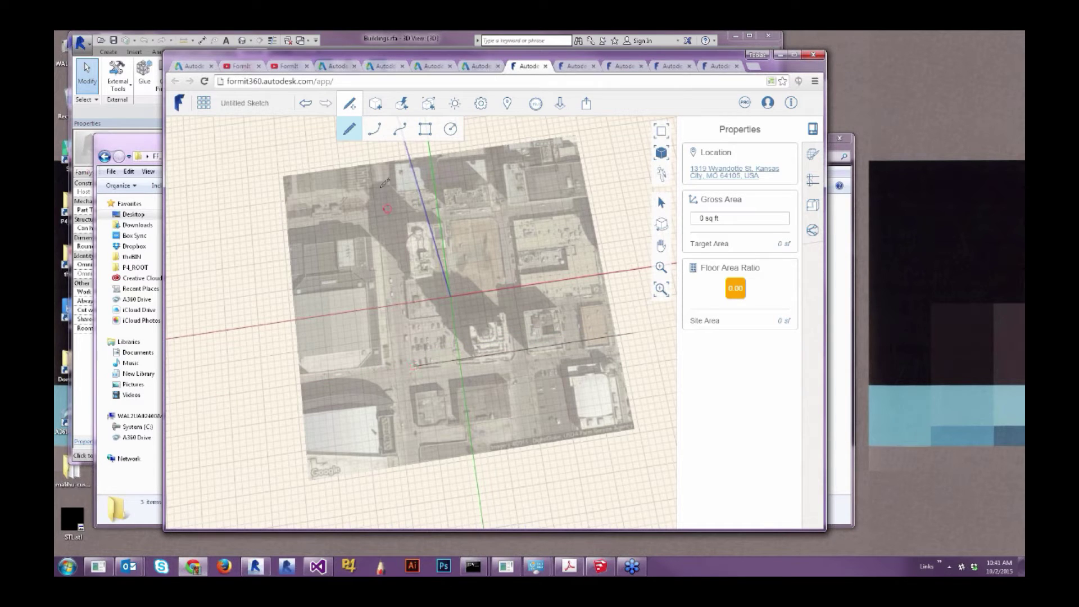
Step: Draw a second line from the first line's west end northward along the street to the image's north edge, and end the line command
mouse_move(435, 197)
middle_down()
mouse_move(427, 175)
mouse_move(503, 341)
mouse_move(509, 311)
middle_up()
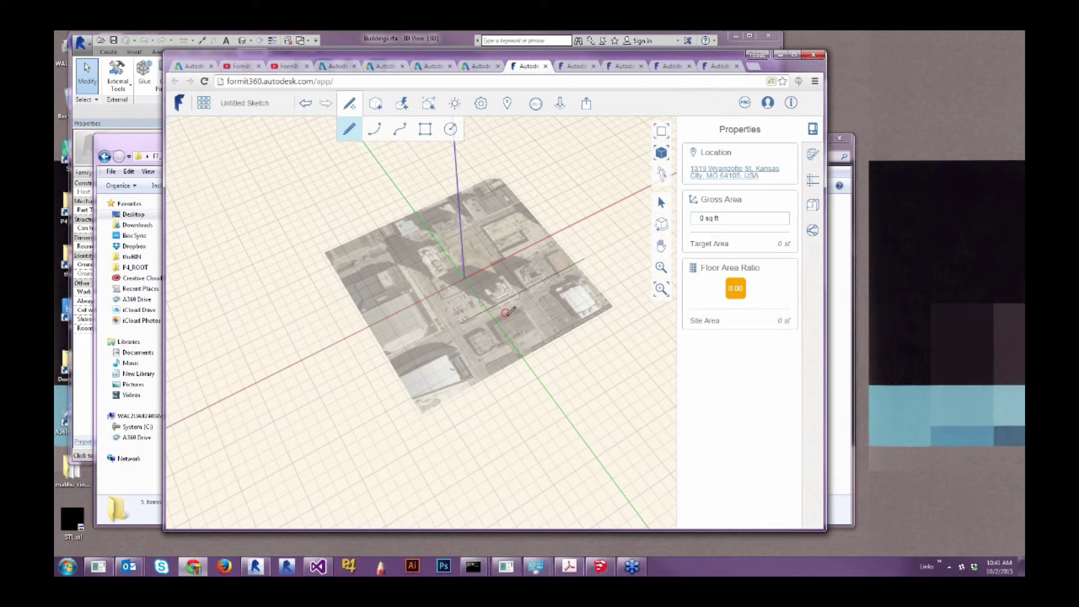
click(460, 323)
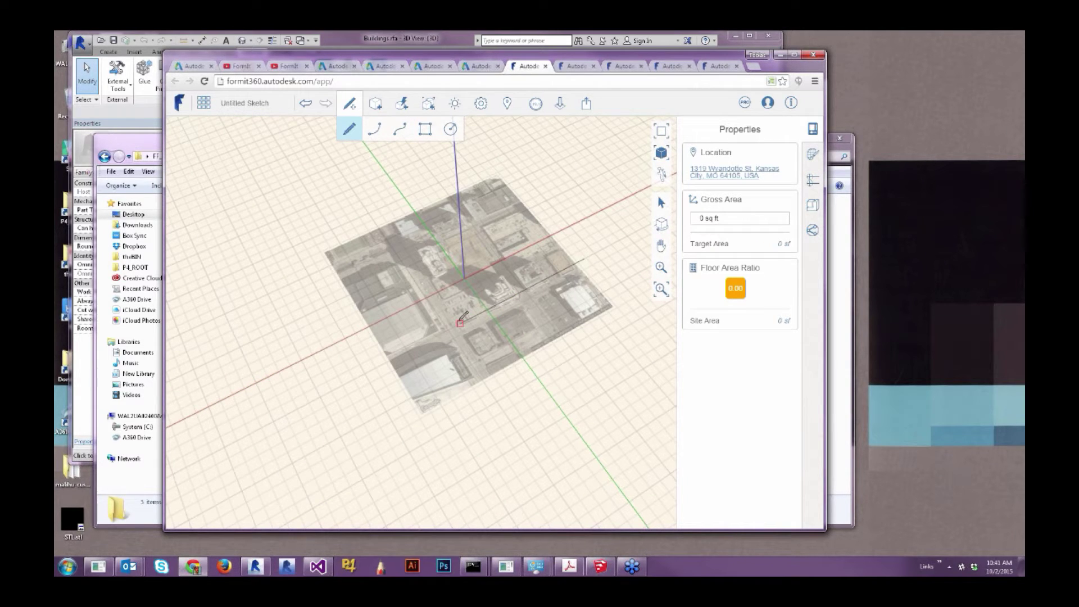
click(382, 211)
key(Escape)
Step: Start the Set Axes tool and place the new origin at the corner where the two street lines meet
scroll(564, 291, up, 3)
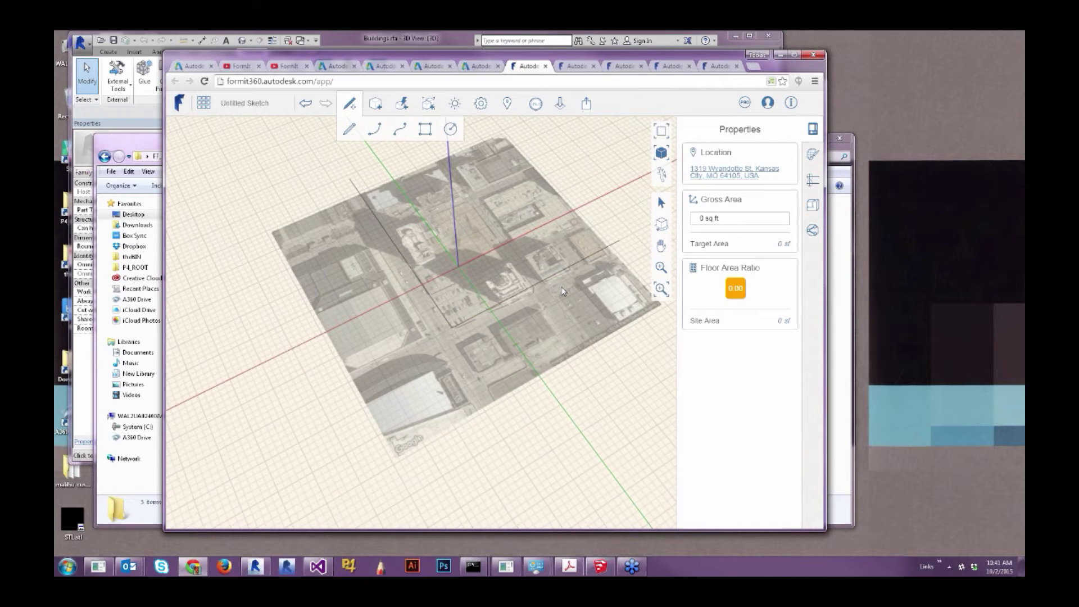
scroll(564, 292, up, 5)
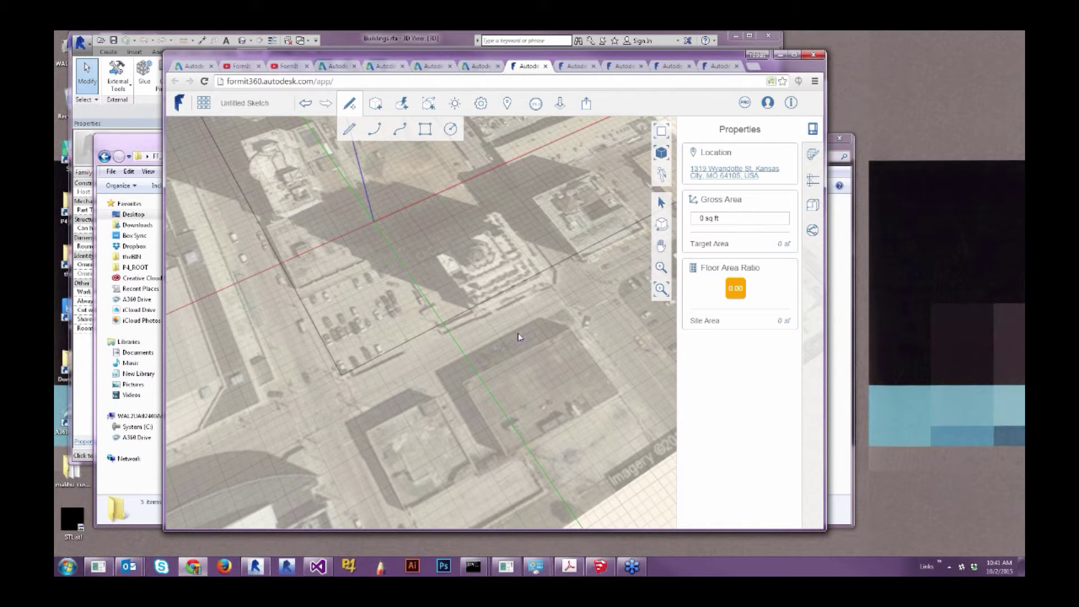
scroll(514, 343, down, 3)
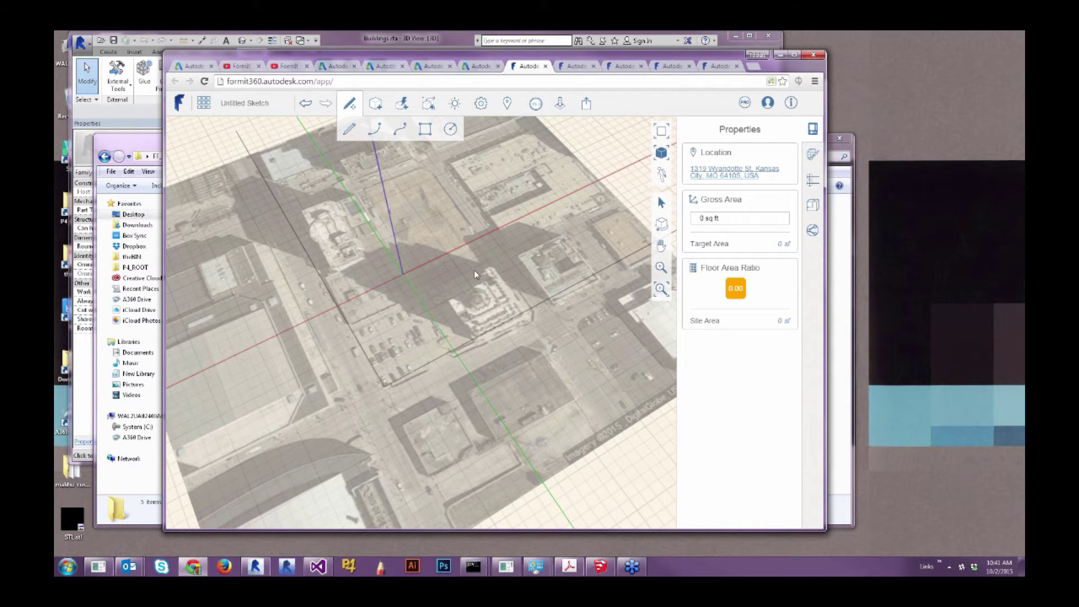
right_click(475, 275)
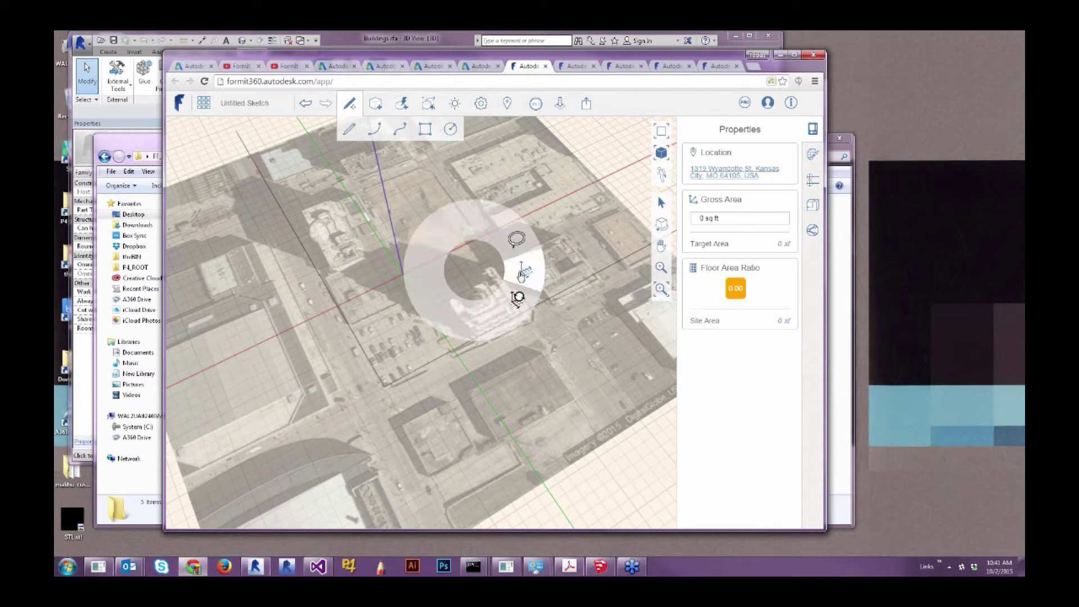
click(526, 274)
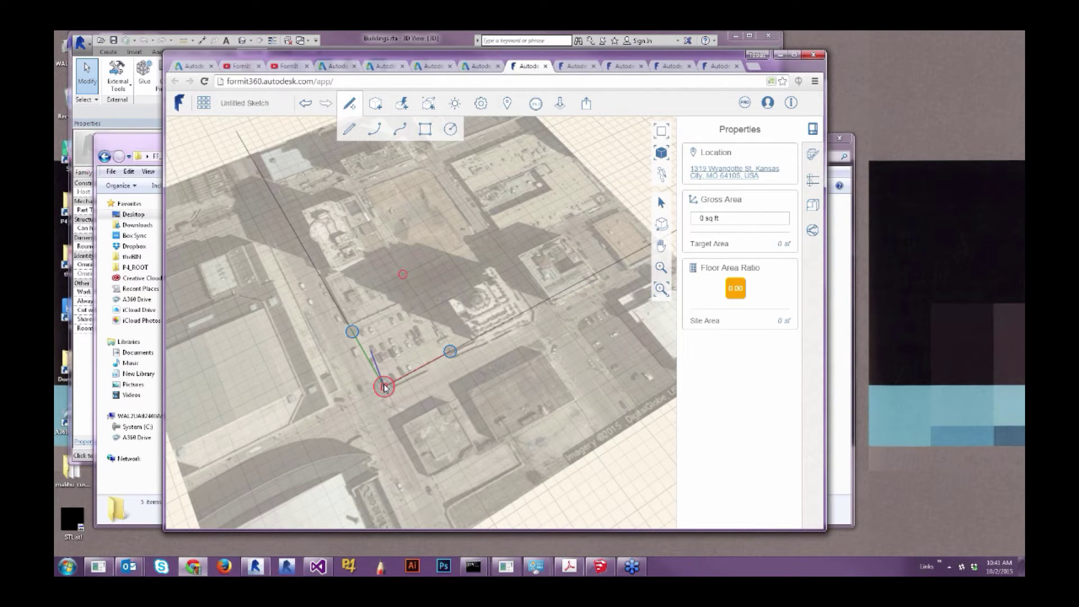
click(384, 387)
Step: Rotate the red axis to follow the street edge south of the pinned building and apply the new axes
drag(450, 351, 545, 315)
scroll(549, 320, up, 4)
scroll(536, 344, up, 2)
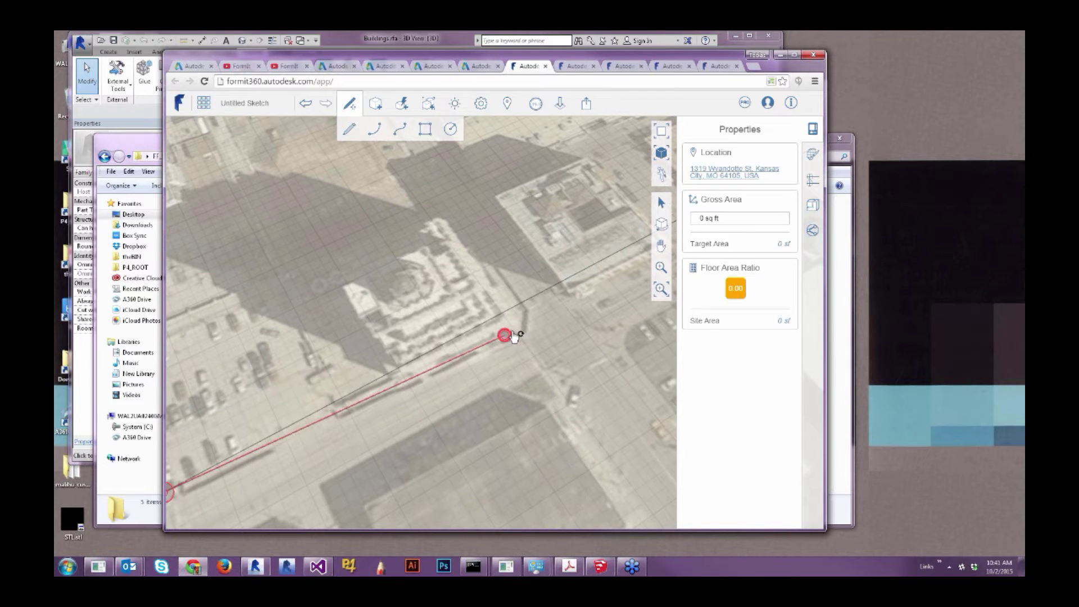
scroll(500, 343, up, 2)
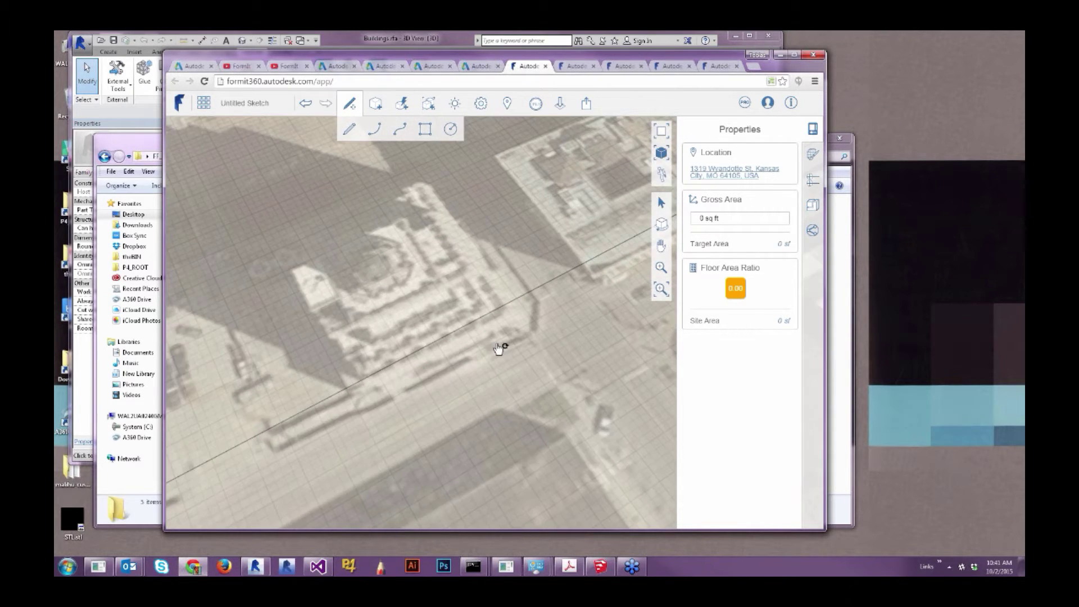
key(Escape)
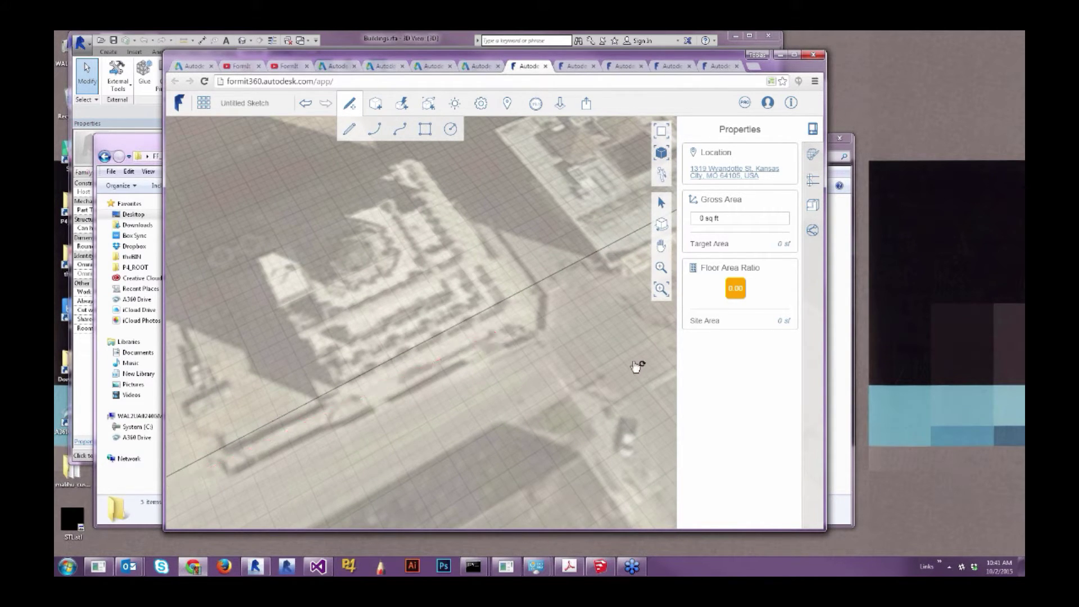
scroll(608, 349, down, 1)
scroll(608, 349, down, 4)
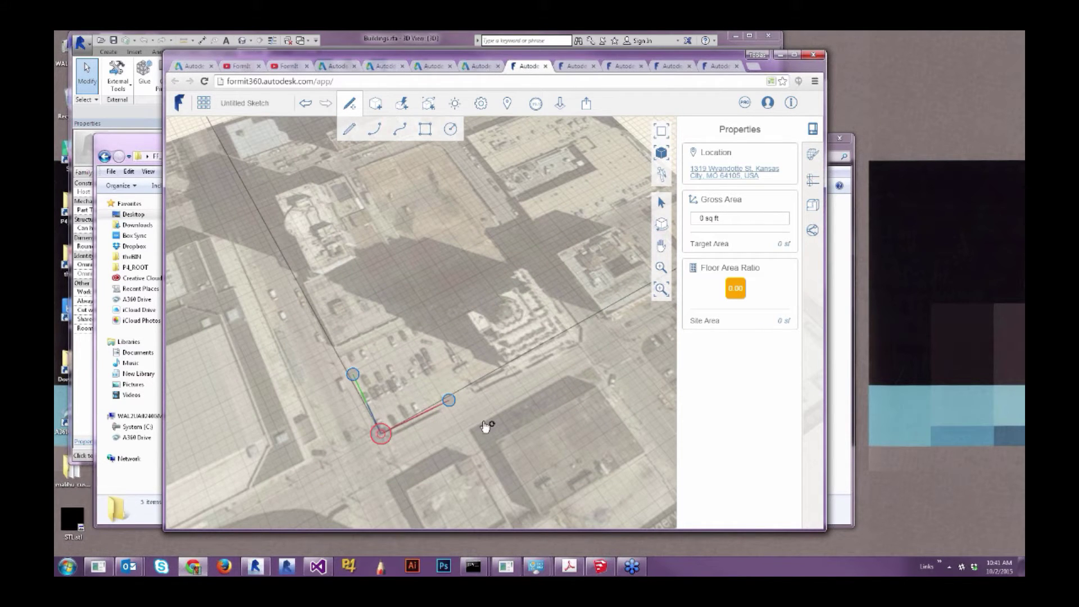
click(527, 416)
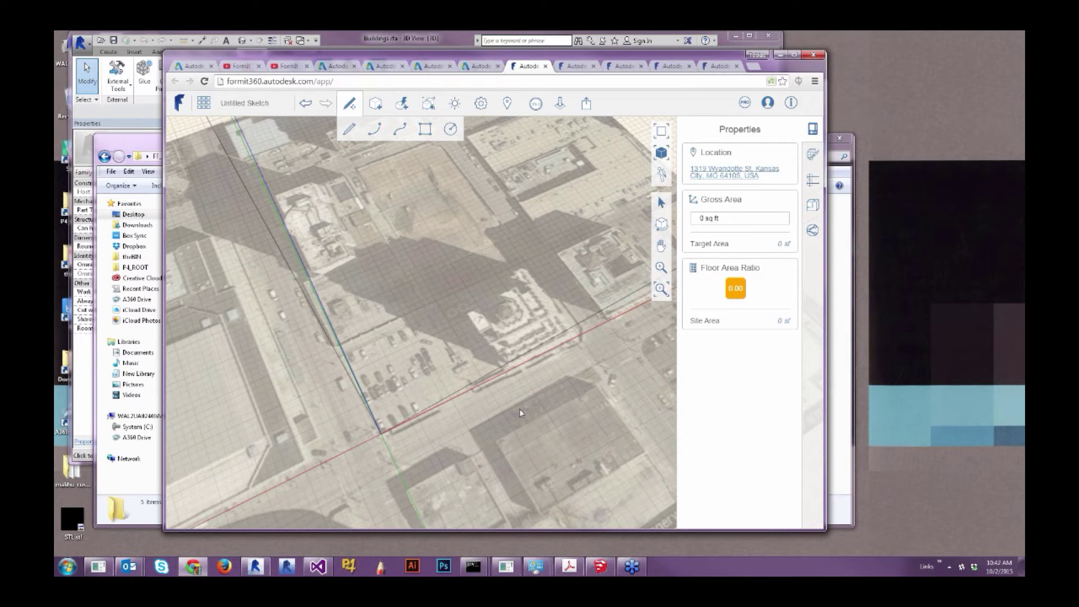
Step: Place a cube primitive on the northeast part of the pinned building in the satellite image
scroll(495, 370, down, 3)
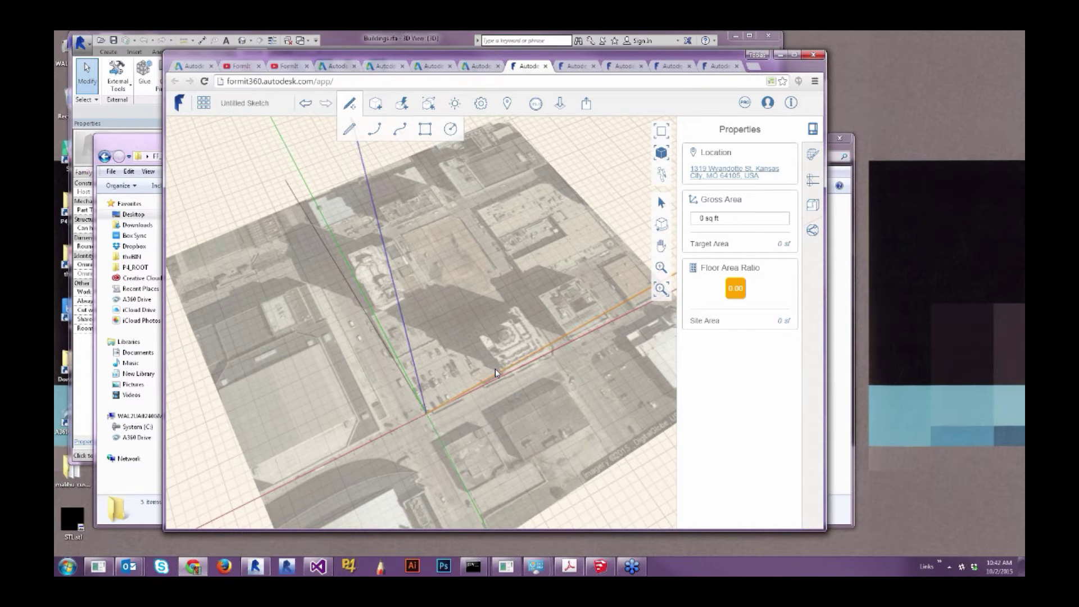
scroll(500, 382, down, 2)
middle_drag(507, 400, 433, 382)
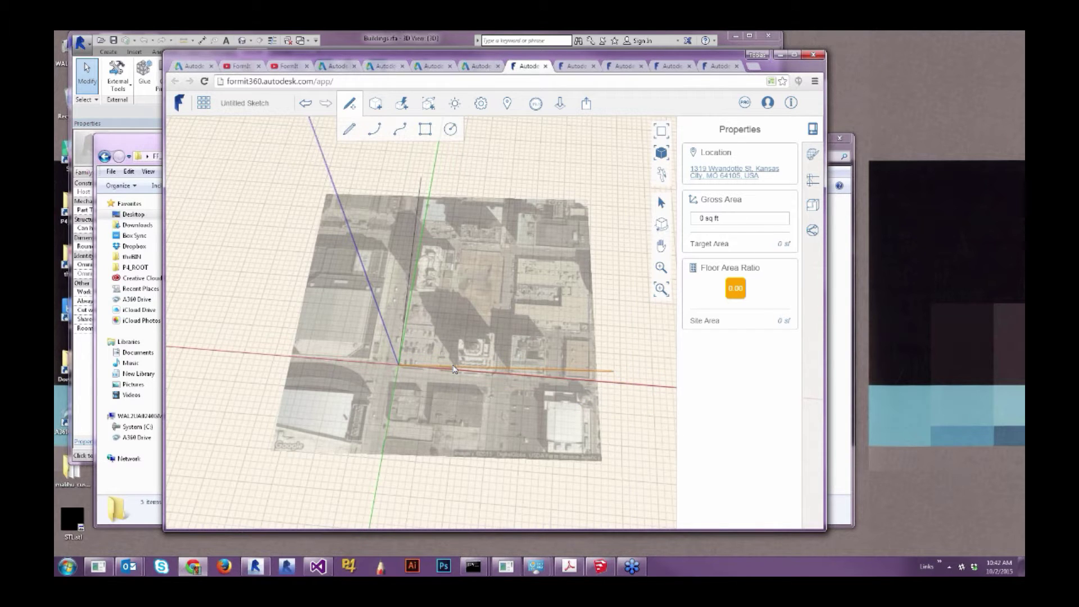
scroll(427, 359, up, 1)
scroll(364, 352, down, 1)
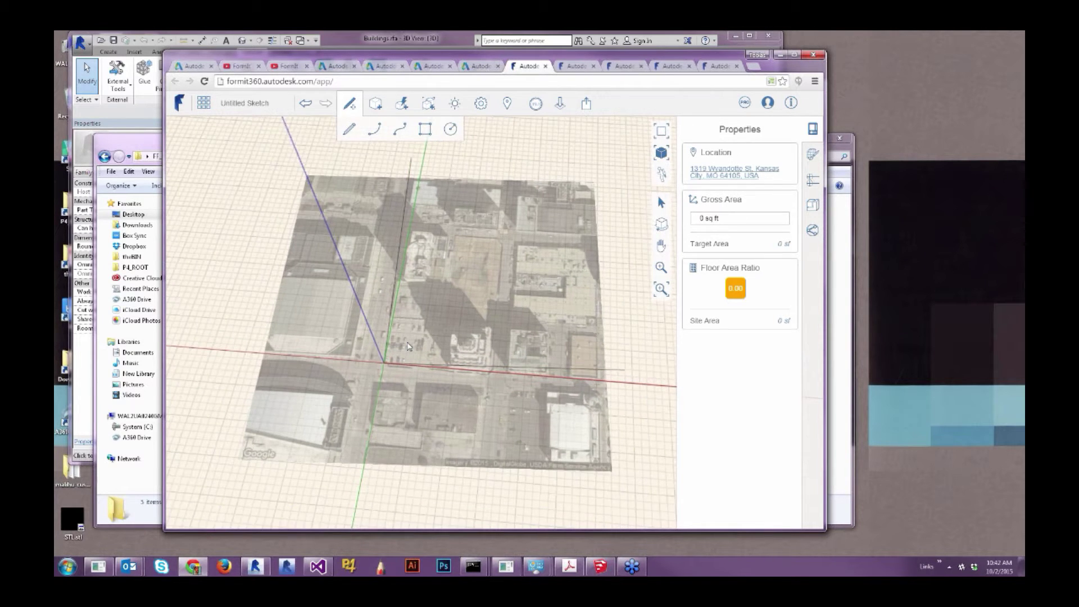
scroll(494, 309, up, 1)
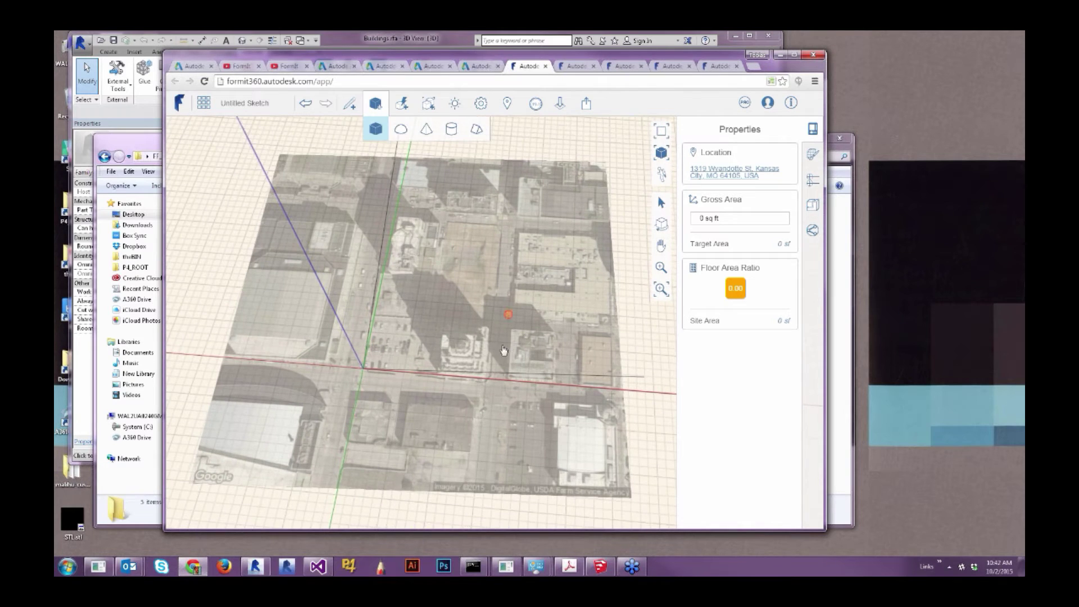
key(c)
key(b)
scroll(484, 358, up, 6)
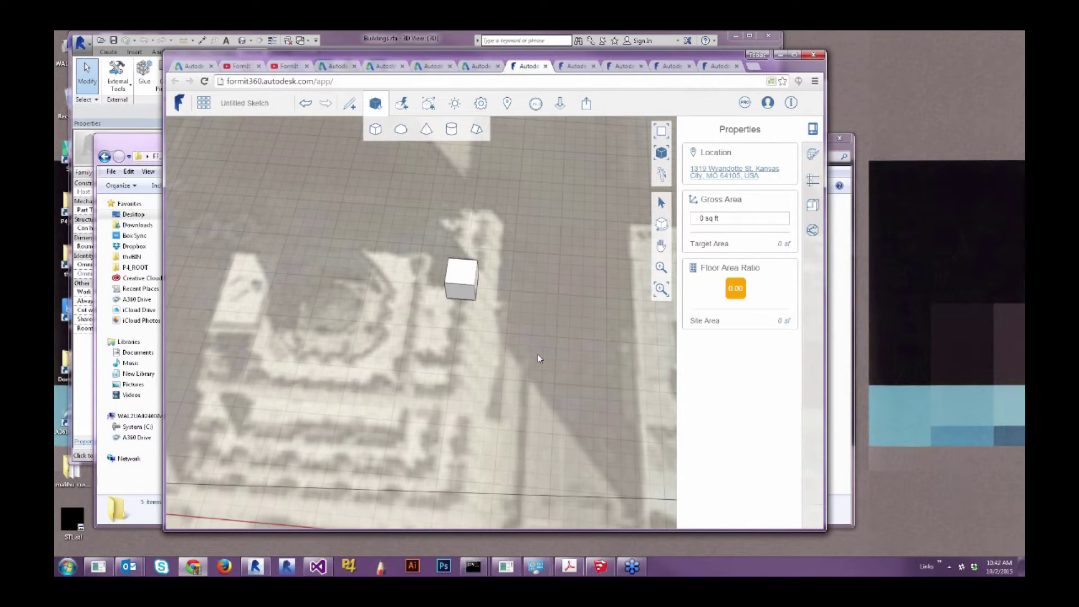
Step: Start an image import and load ImageImportSketch.jpg from the FF_1 folder on the Desktop
scroll(537, 358, down, 6)
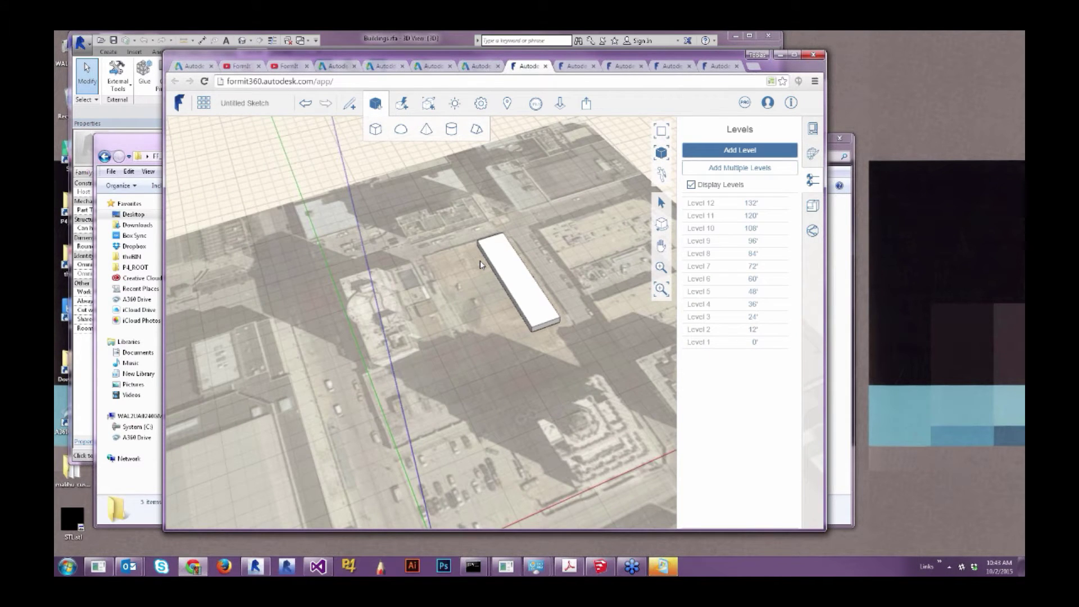
scroll(481, 264, down, 4)
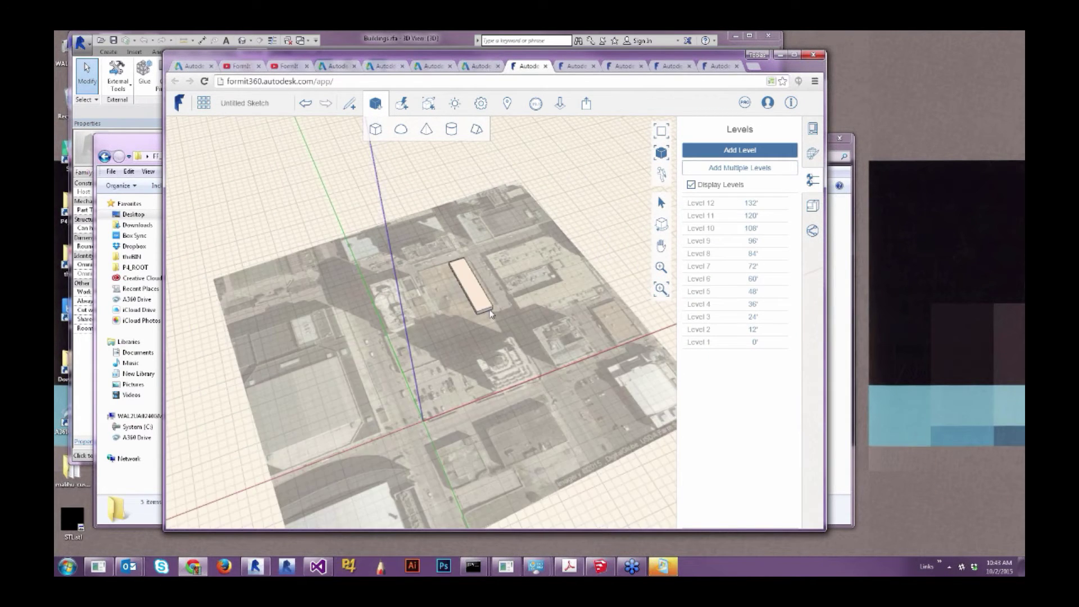
middle_drag(490, 312, 512, 215)
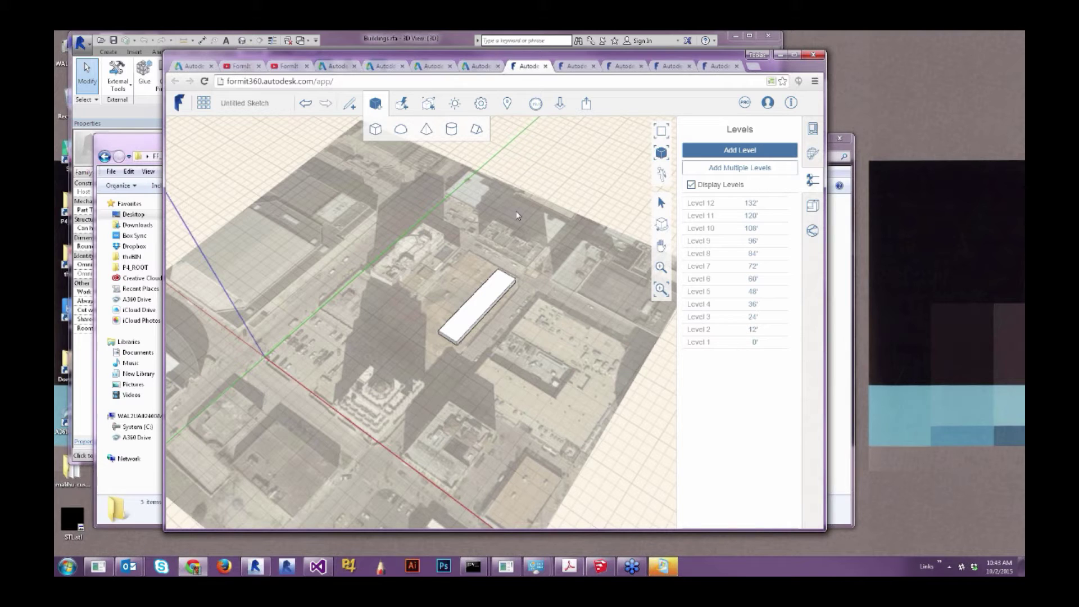
click(559, 106)
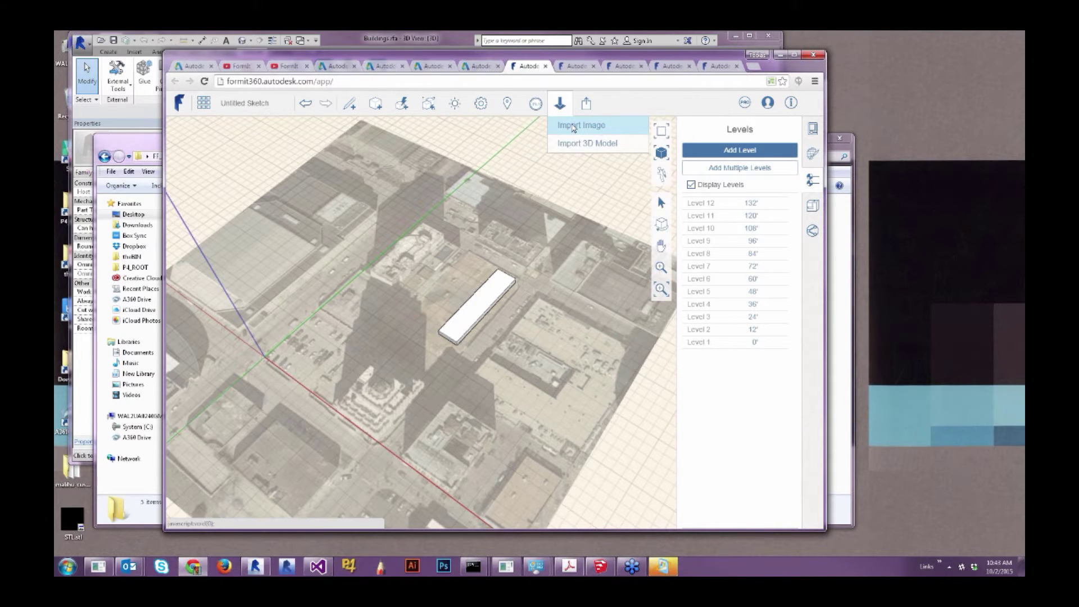
click(572, 126)
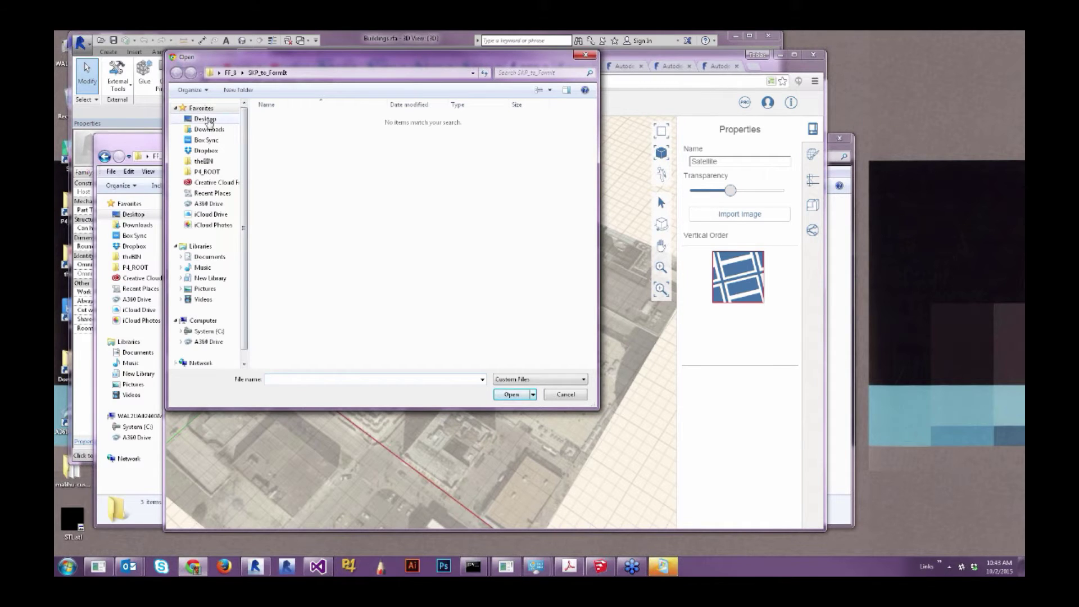
click(208, 120)
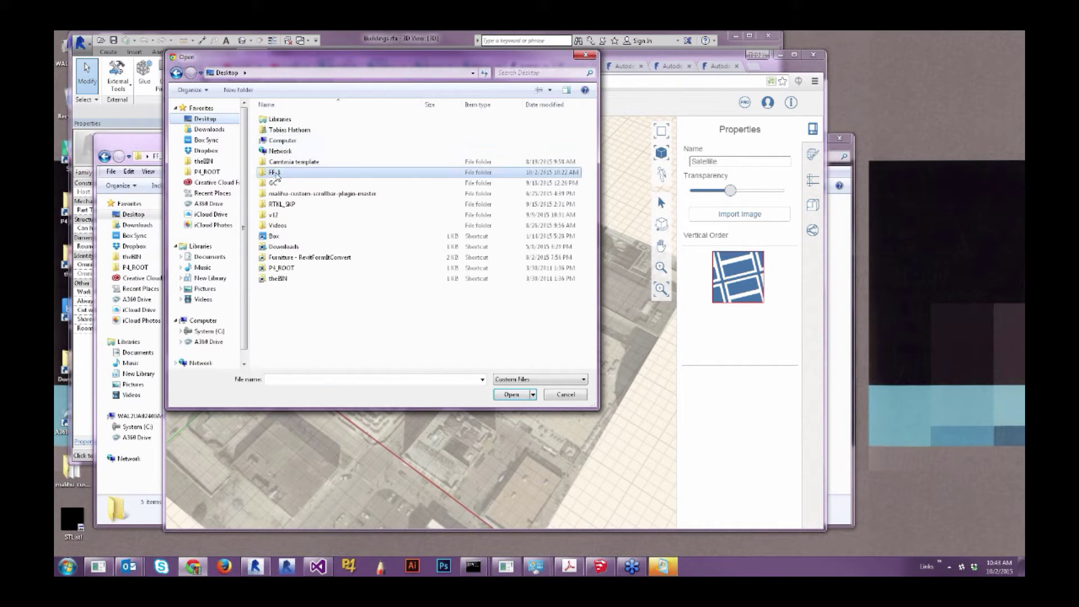
double_click(275, 173)
click(299, 172)
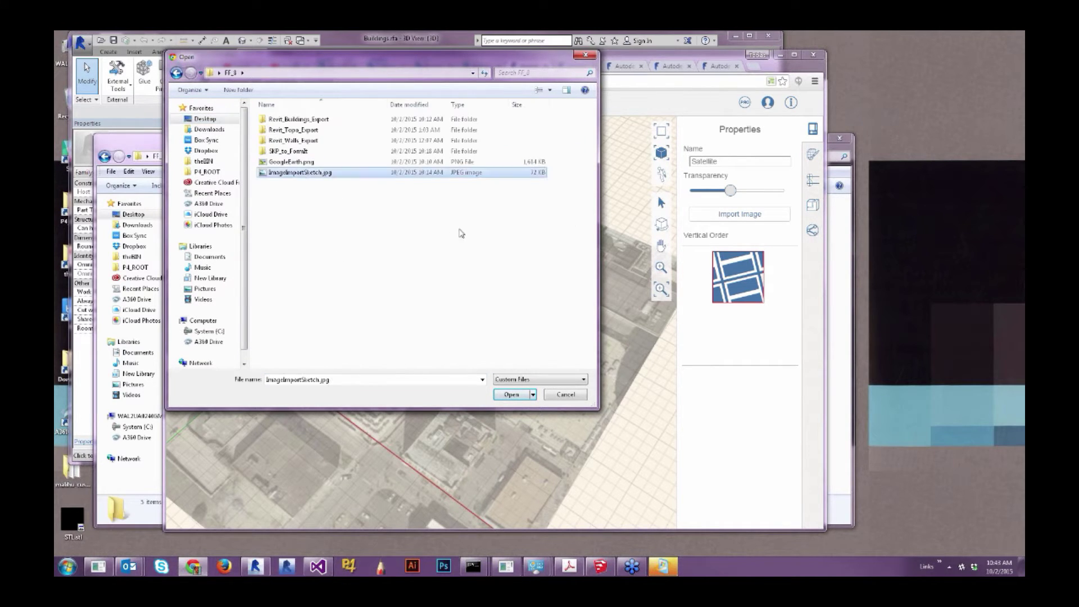
click(512, 394)
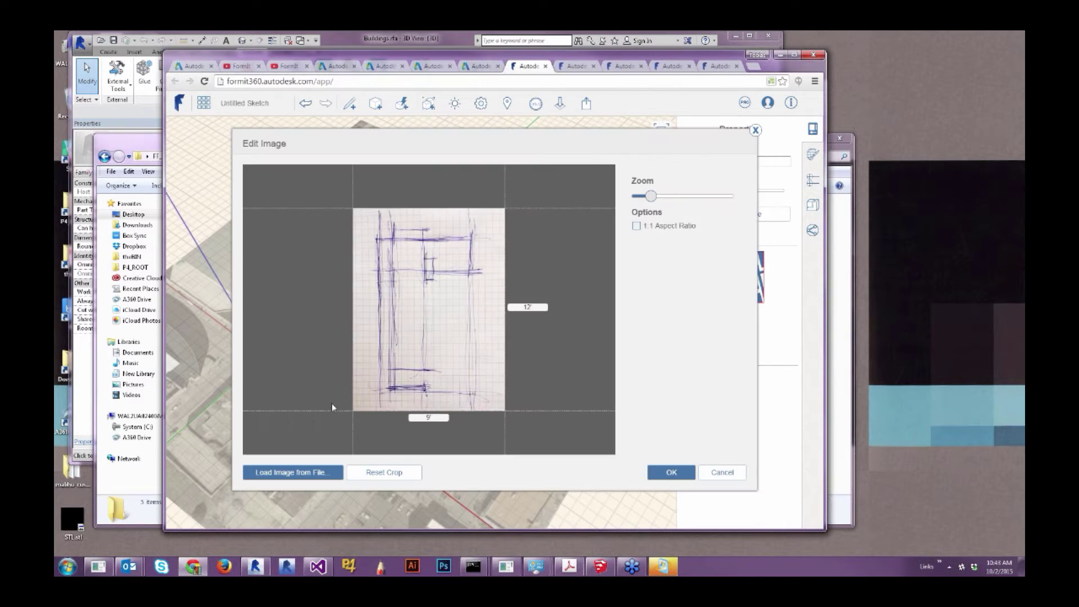
Step: Set the sketch image's height to 24' and accept the image for placement
click(528, 308)
double_click(528, 307)
text(24)
key(Return)
double_click(438, 417)
double_click(538, 308)
text(24)
key(Return)
click(670, 472)
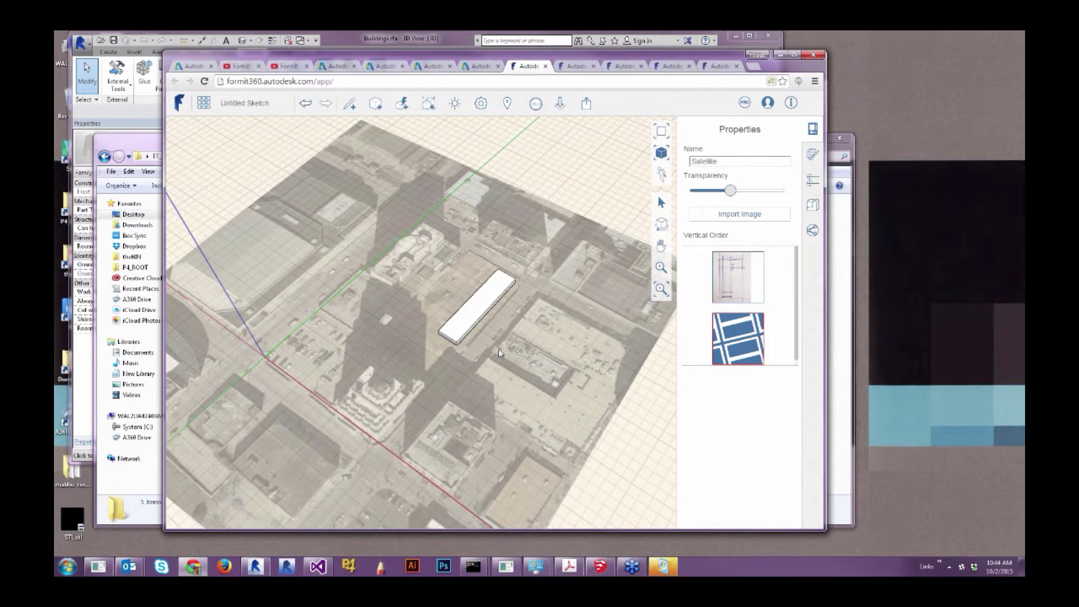
Step: Place the sketch image on the shadowed ground of the satellite image, southwest of the white block
scroll(498, 349, down, 1)
middle_drag(385, 327, 447, 394)
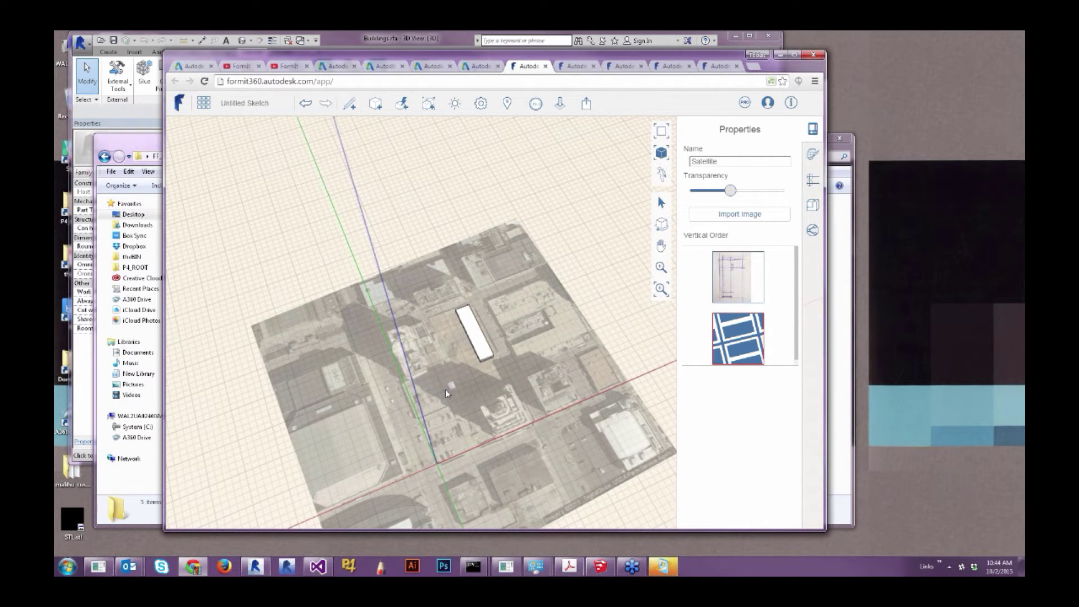
scroll(494, 401, down, 1)
click(462, 389)
Step: Scale the placed sketch image to 400 percent, using the heavy drawn line near its lower edge as reference
scroll(476, 392, up, 8)
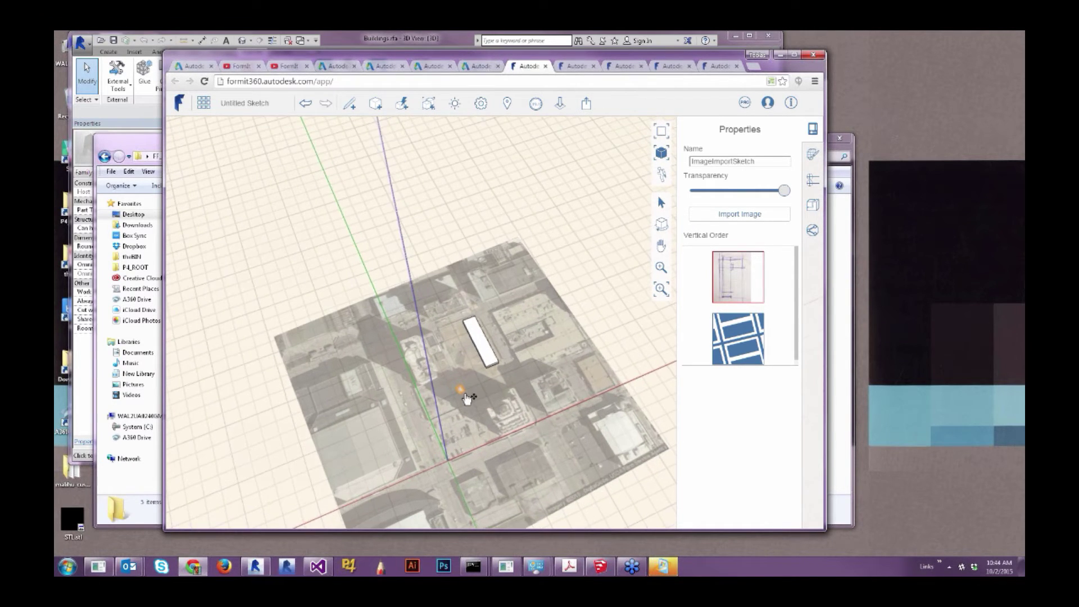
scroll(450, 397, down, 2)
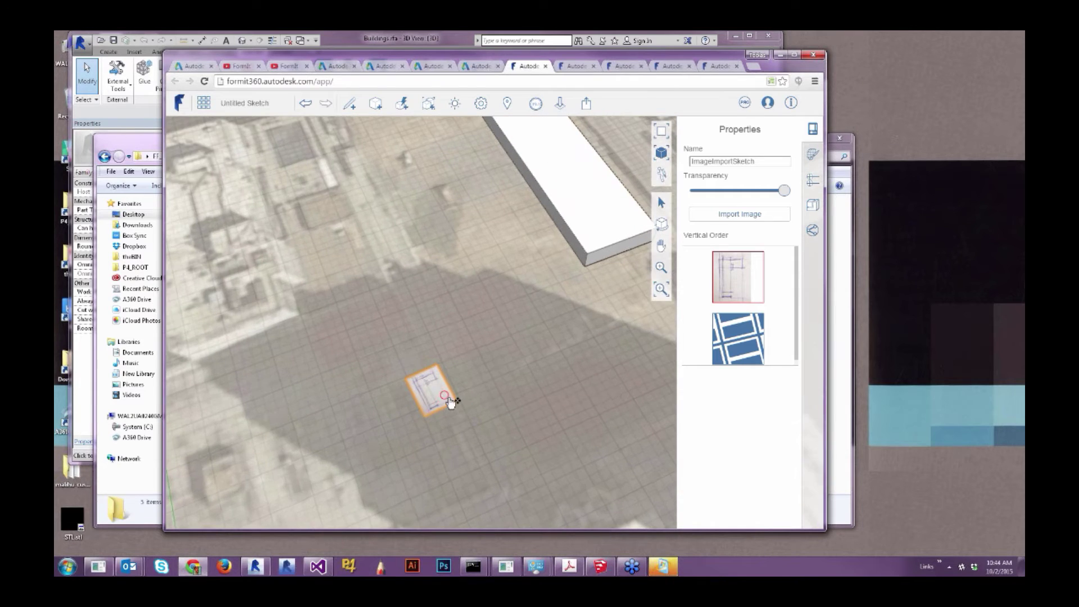
scroll(447, 396, up, 3)
scroll(445, 395, down, 4)
scroll(444, 393, up, 2)
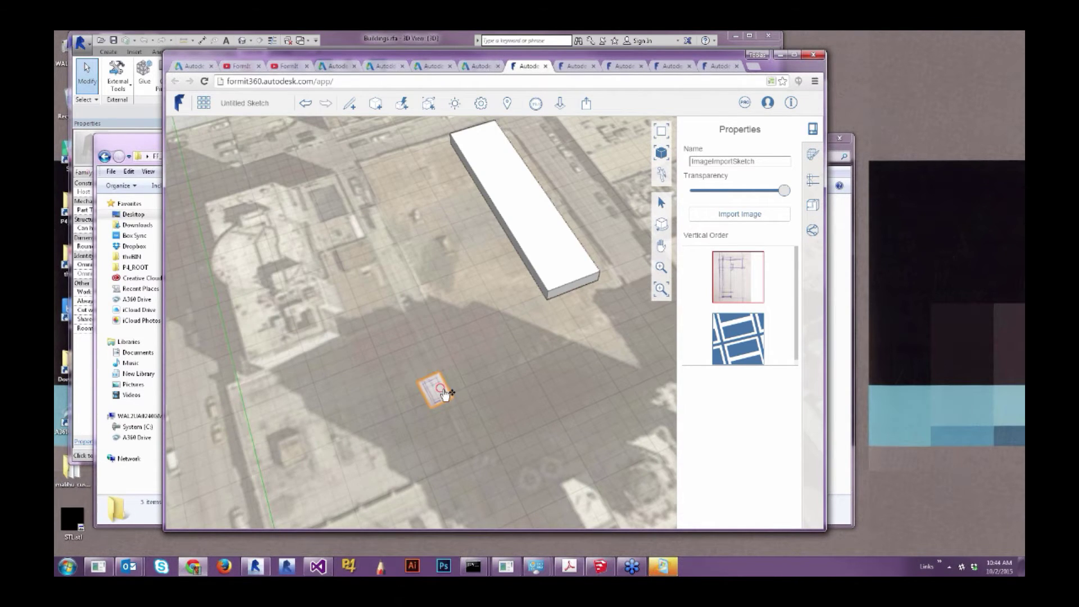
scroll(444, 393, down, 2)
scroll(442, 397, up, 3)
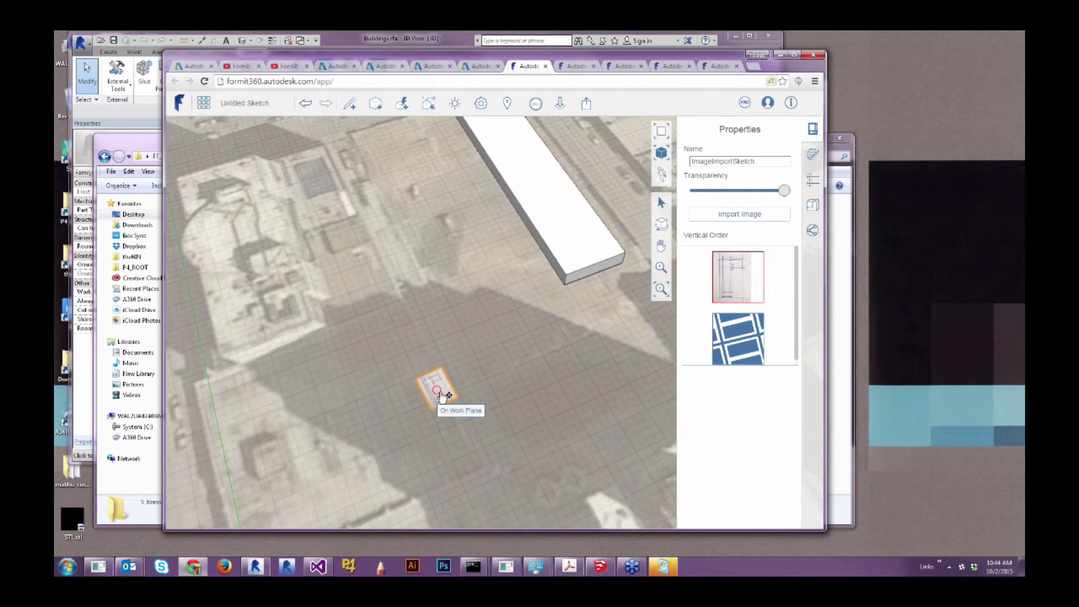
right_click(444, 395)
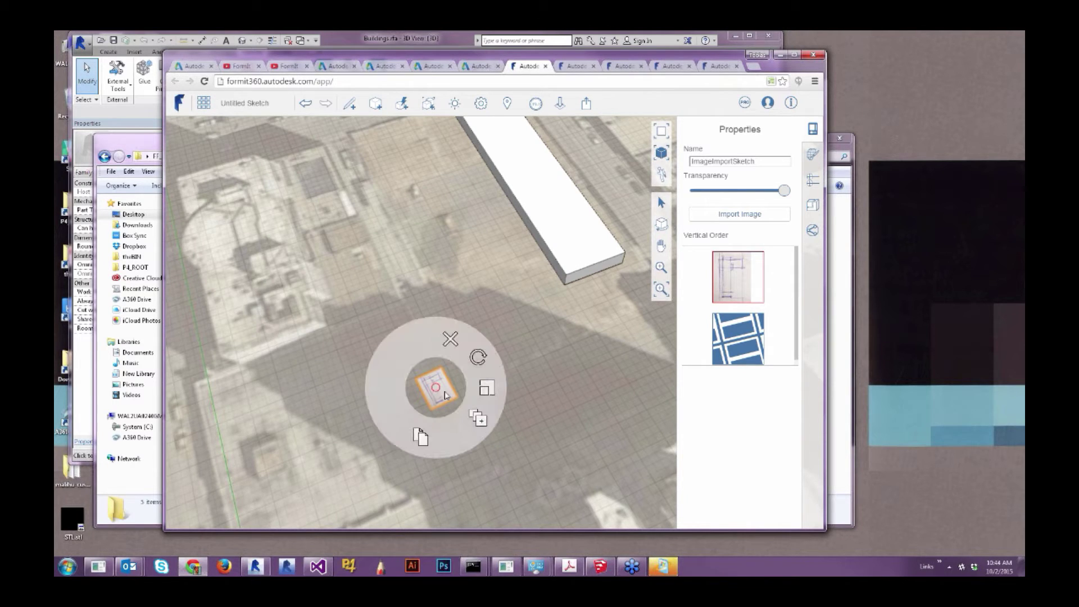
click(486, 393)
scroll(474, 400, up, 3)
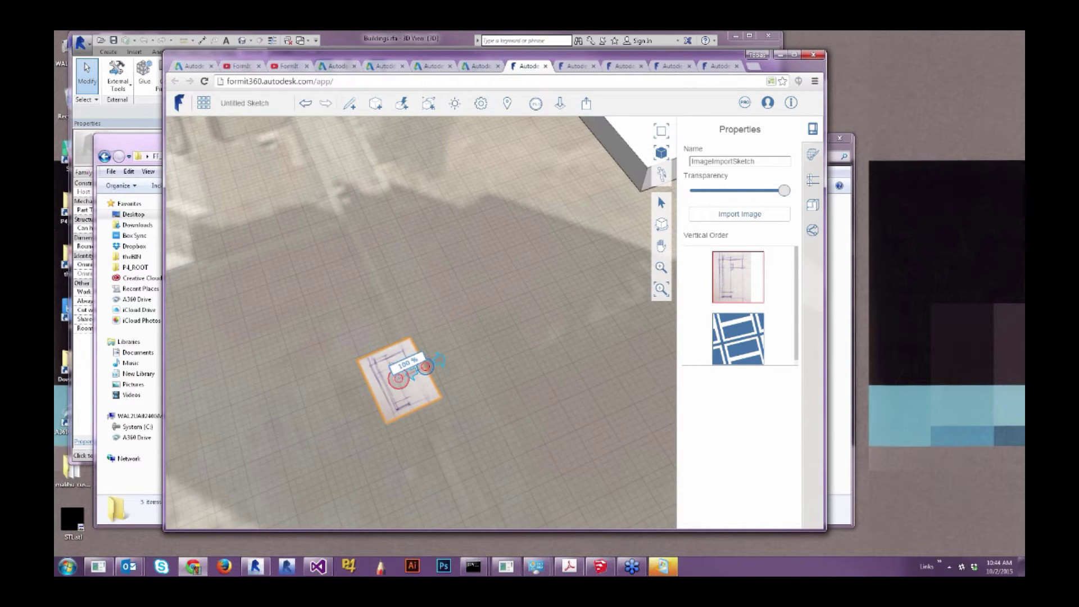
scroll(445, 405, up, 3)
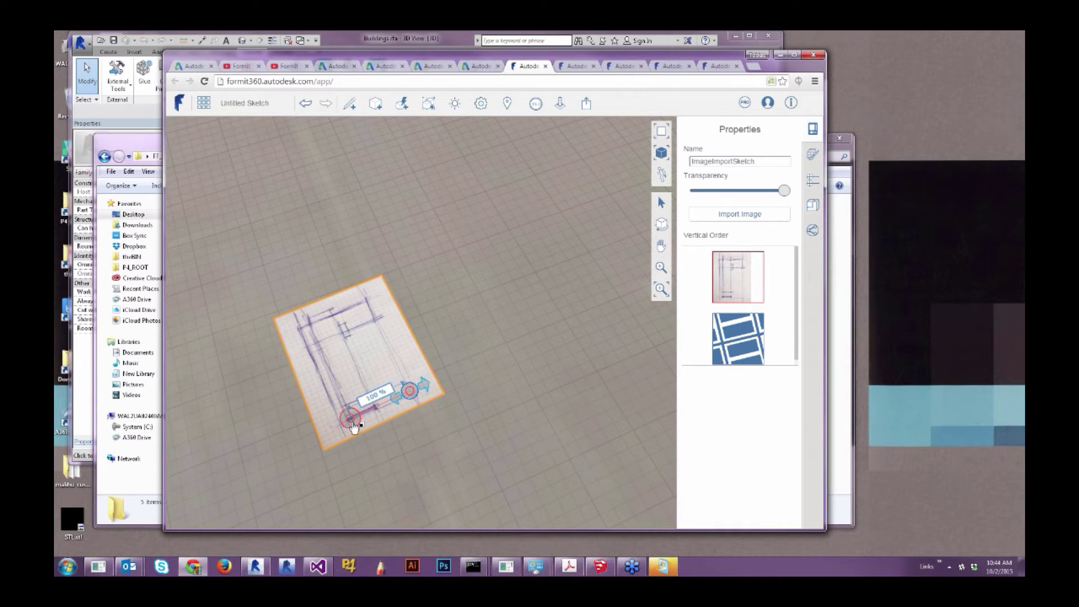
mouse_move(410, 397)
mouse_down()
mouse_move(609, 296)
mouse_move(599, 303)
mouse_up()
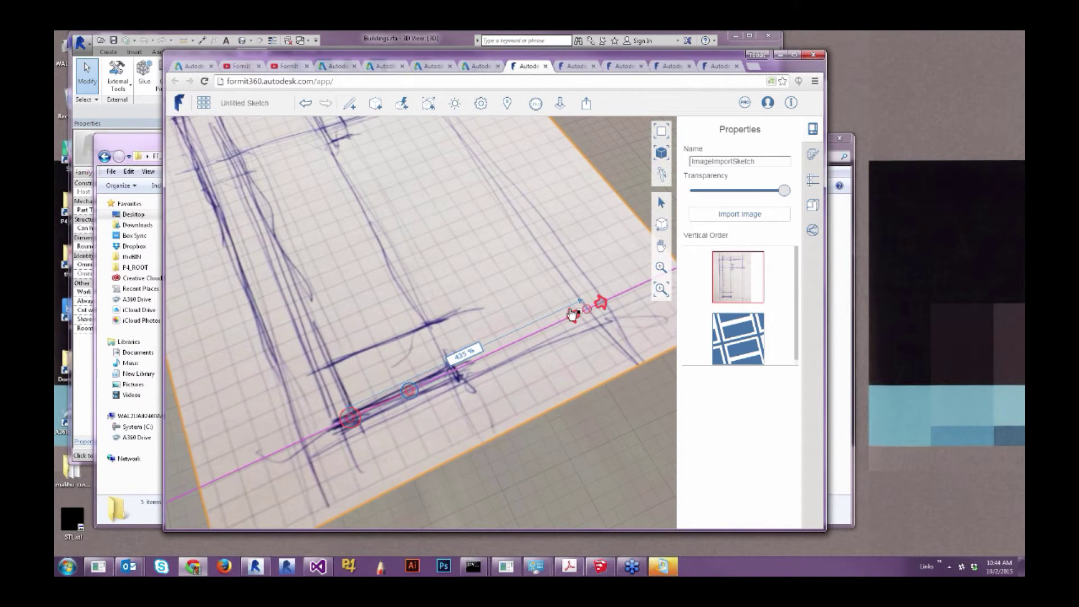
click(458, 360)
text(400)
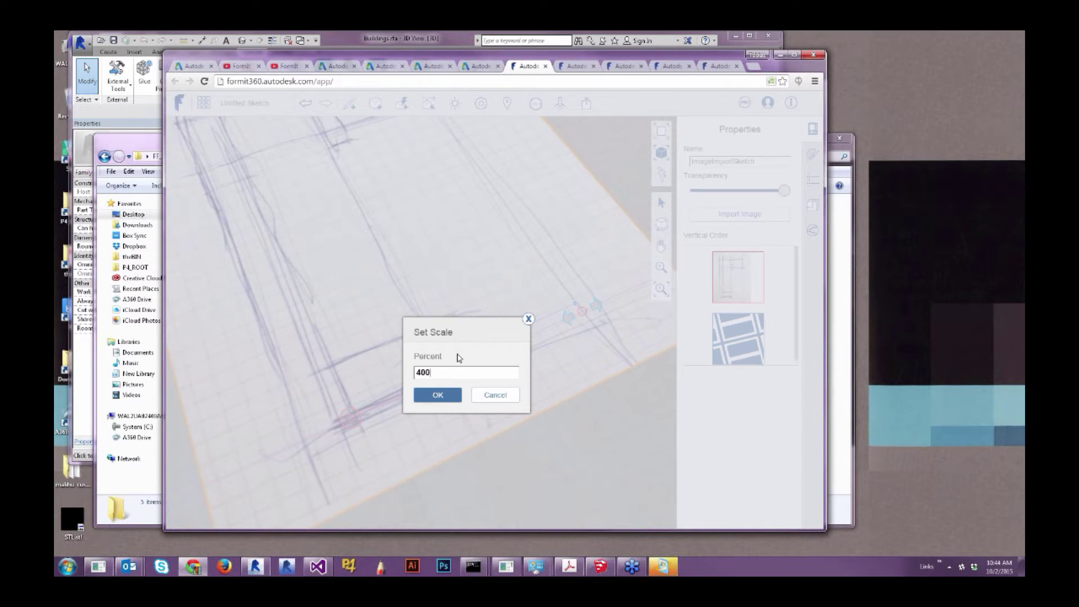
key(Return)
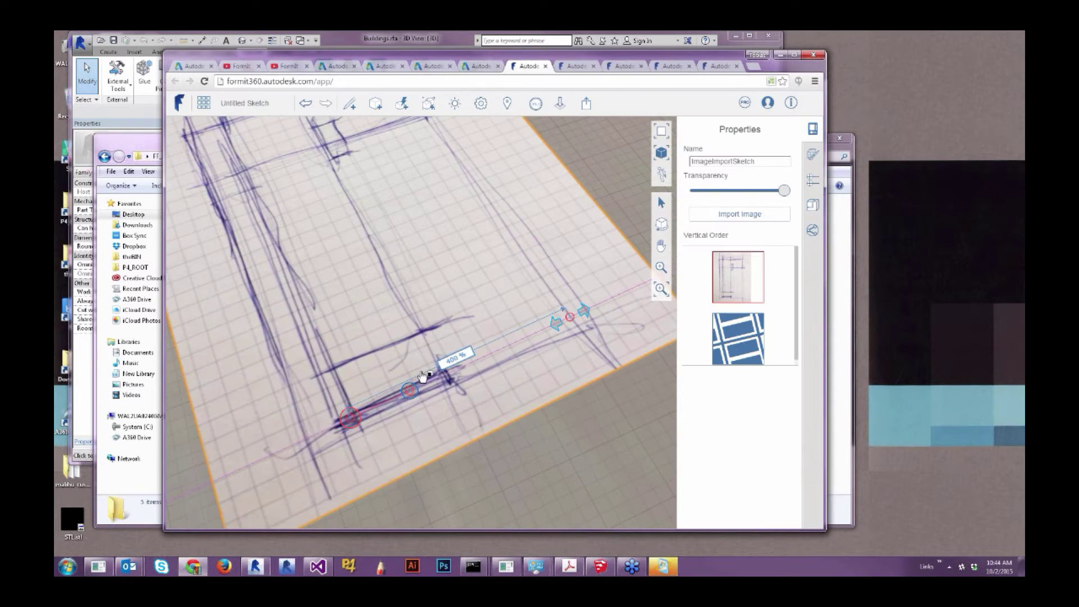
Step: Make the scaled sketch image slightly more transparent over the satellite image
scroll(416, 380, down, 10)
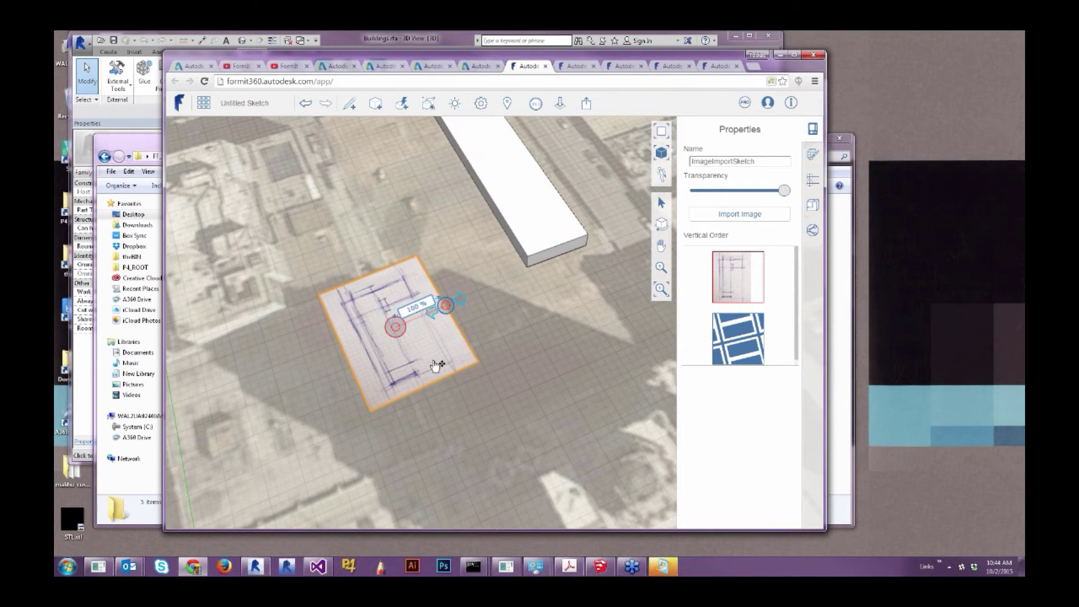
middle_drag(450, 388, 435, 305)
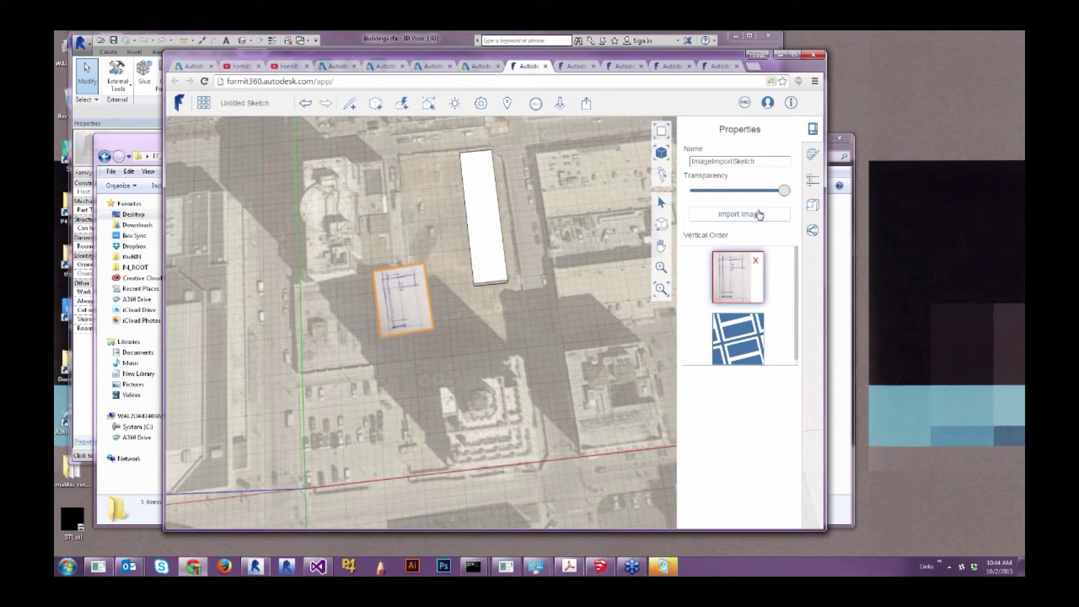
mouse_move(784, 190)
mouse_down()
mouse_move(717, 197)
mouse_move(779, 197)
mouse_up()
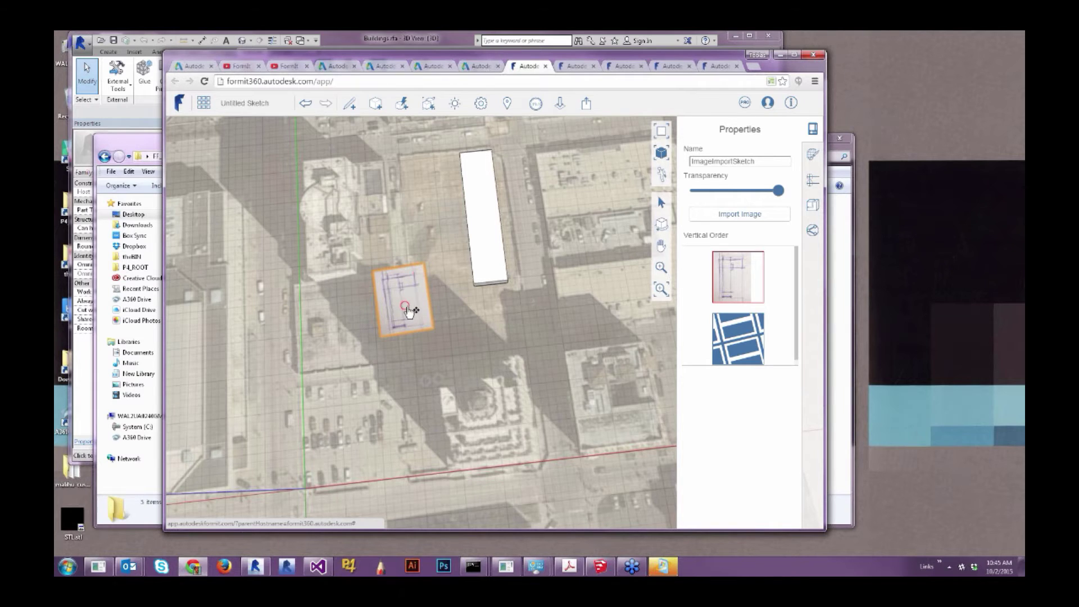
scroll(409, 311, up, 3)
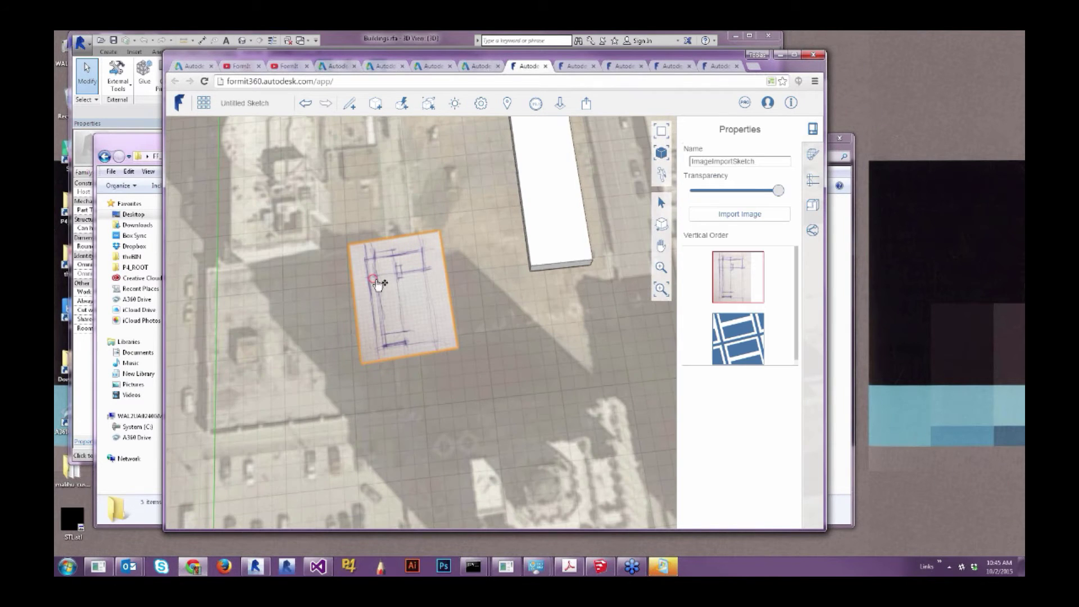
scroll(378, 284, up, 5)
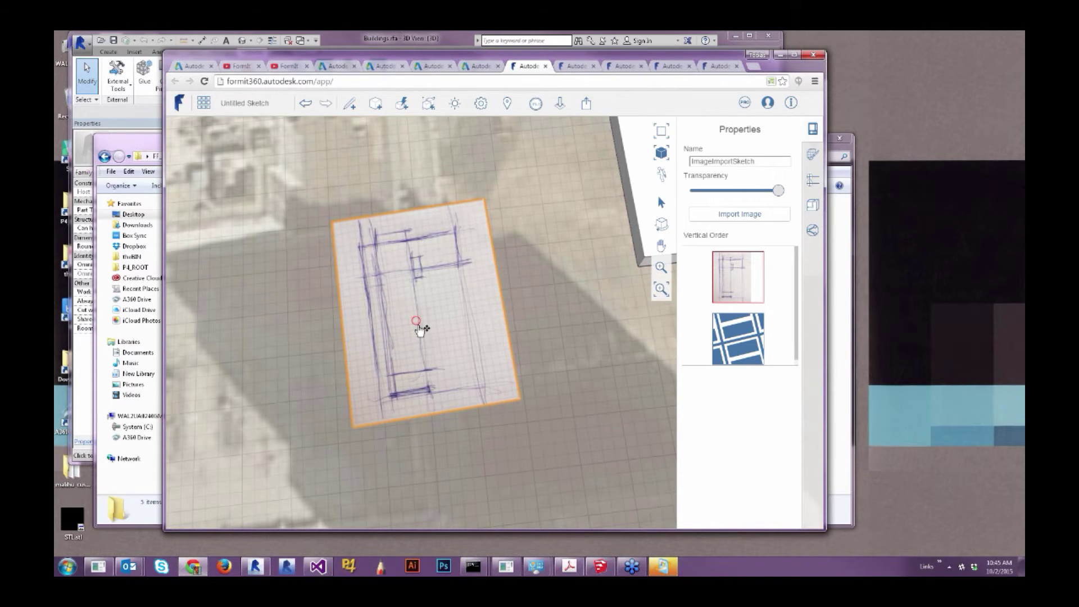
scroll(421, 329, down, 4)
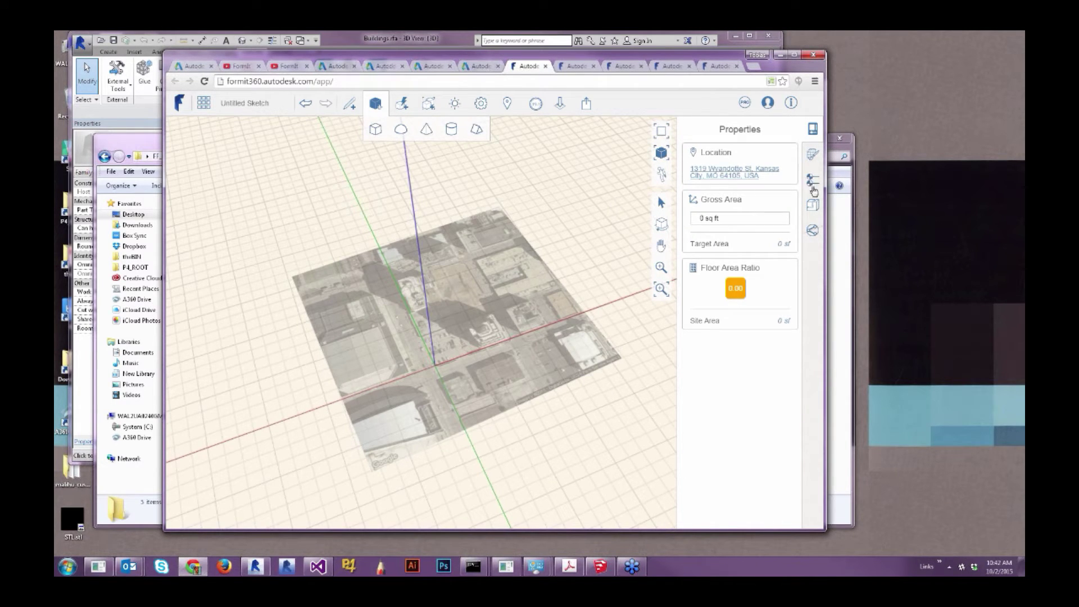
Step: Add twelve levels spaced 12' apart, from 0' up to 132'
click(813, 183)
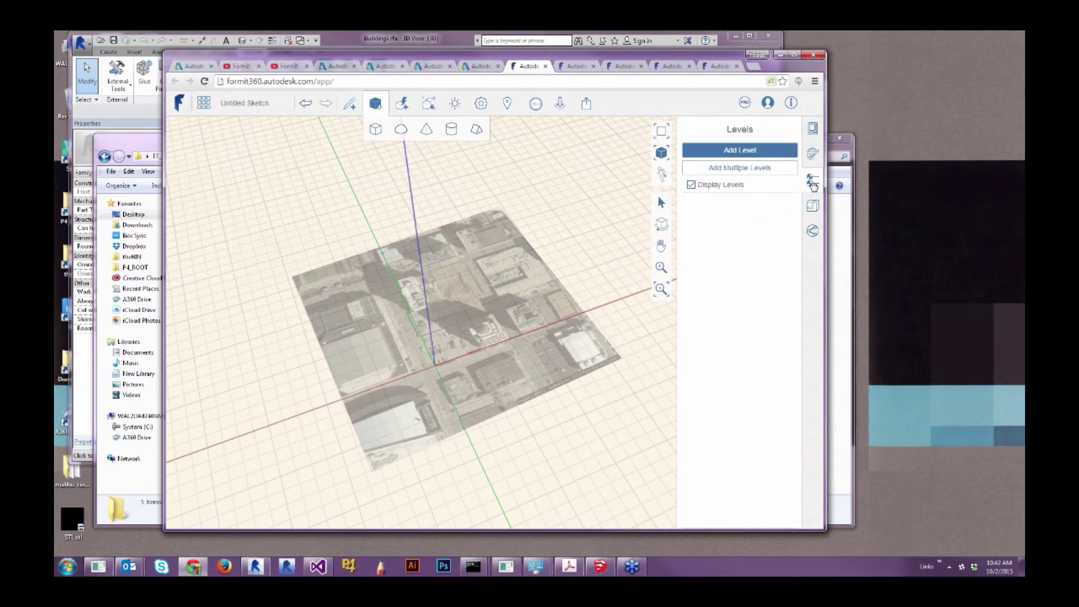
click(742, 150)
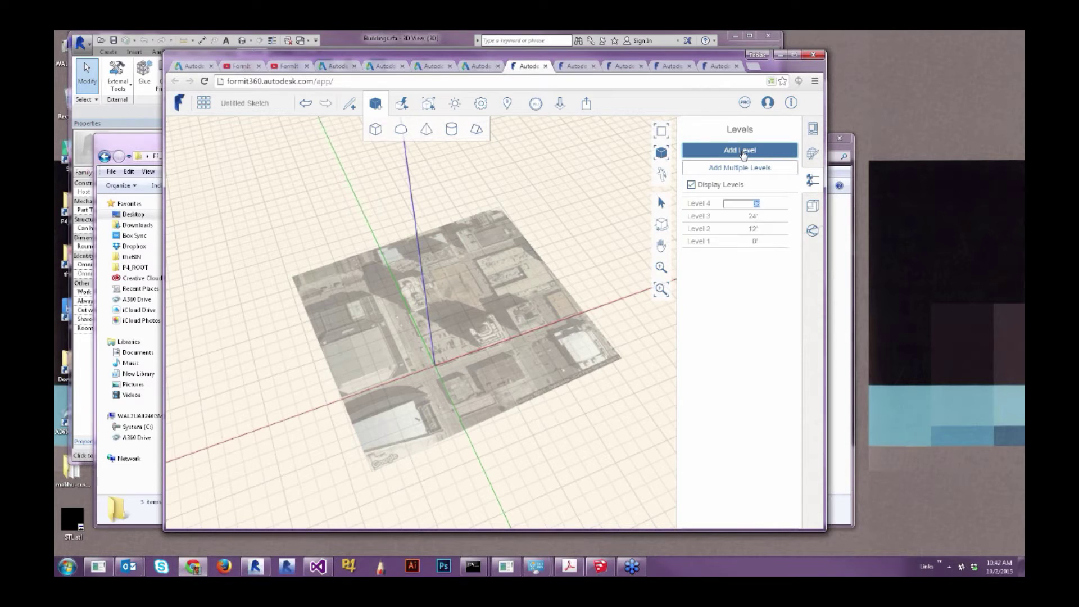
click(742, 150)
click(742, 150)
click(742, 150)
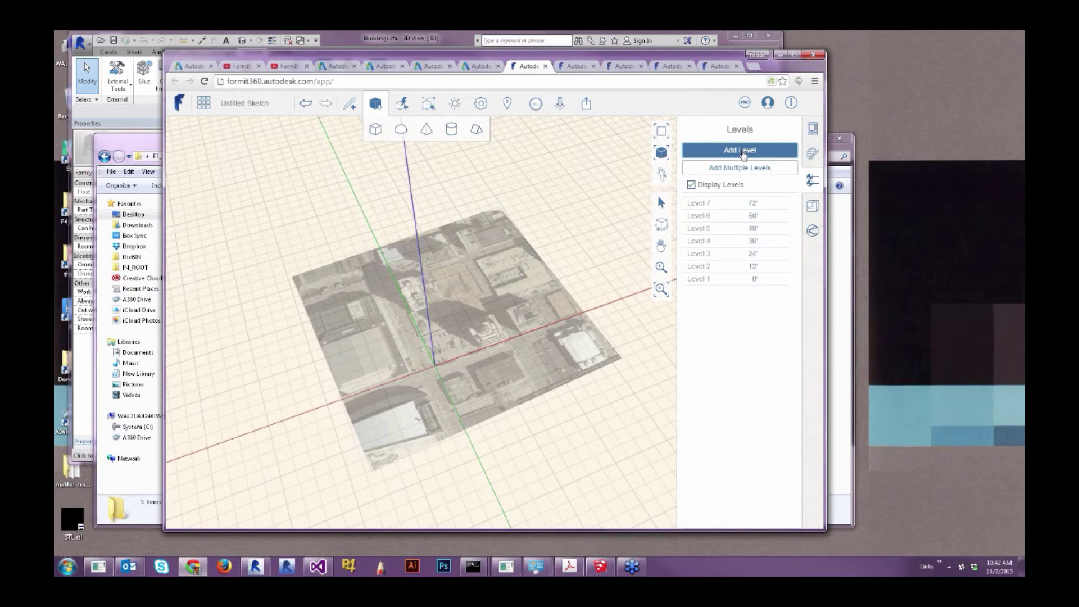
click(742, 151)
click(742, 151)
click(742, 150)
click(742, 151)
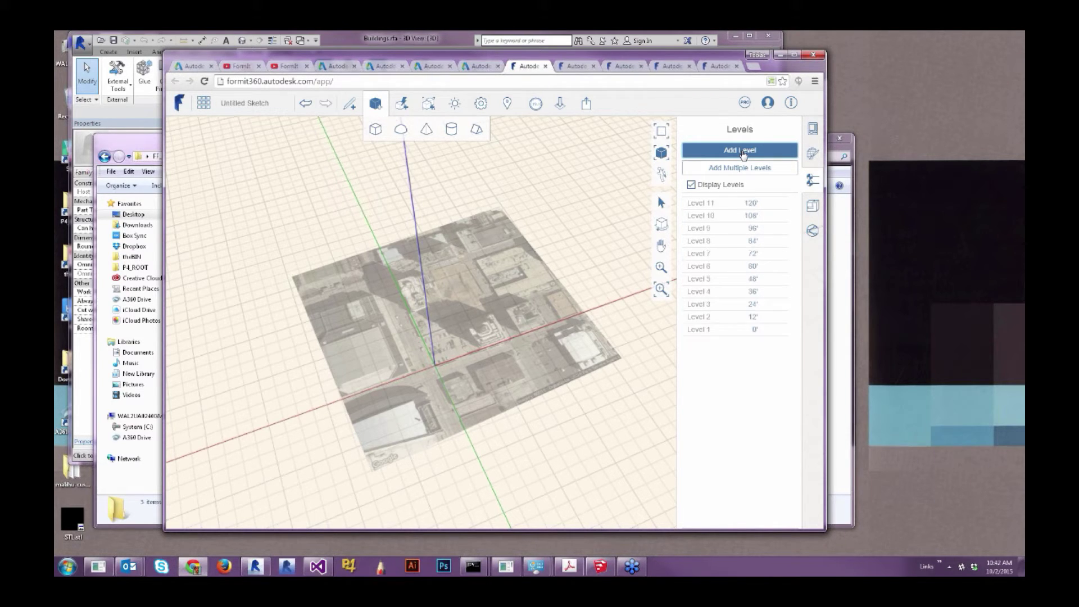
click(742, 151)
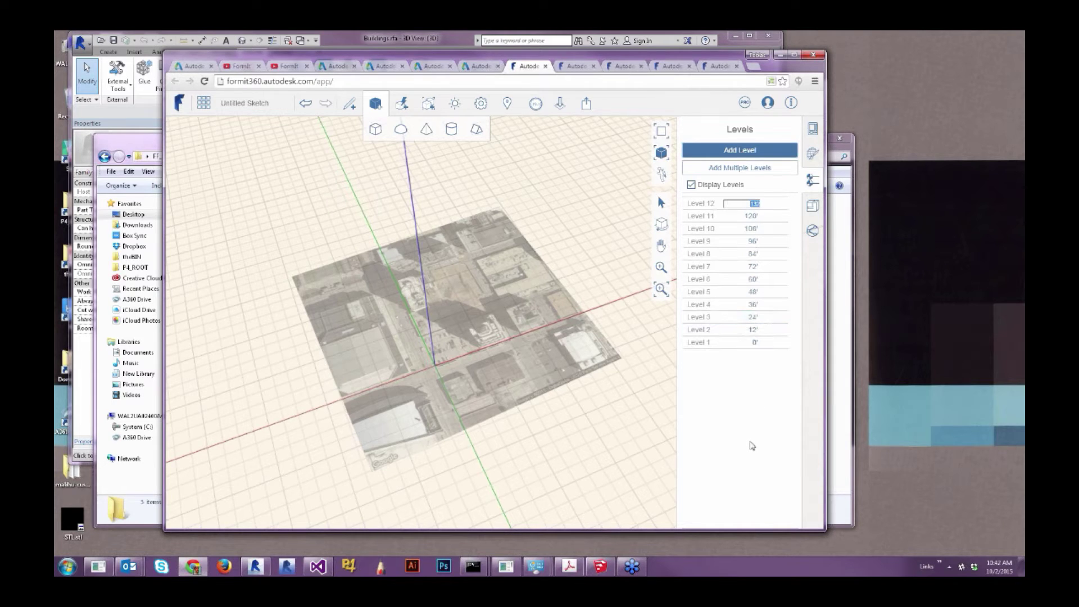
Step: Set the elevation of Level 2 to 15'
click(750, 330)
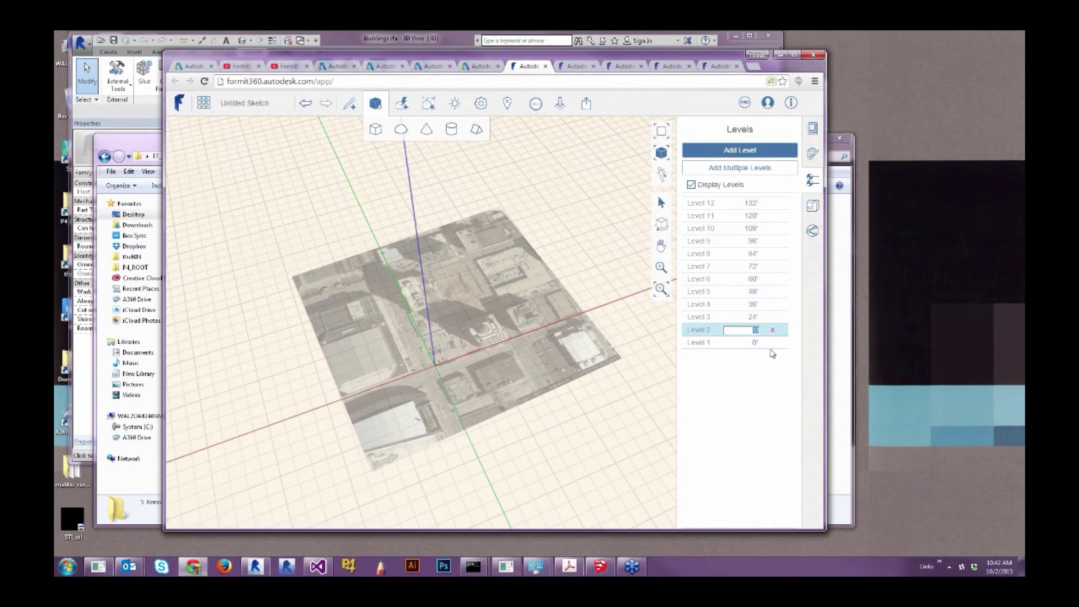
text(15)
key(Return)
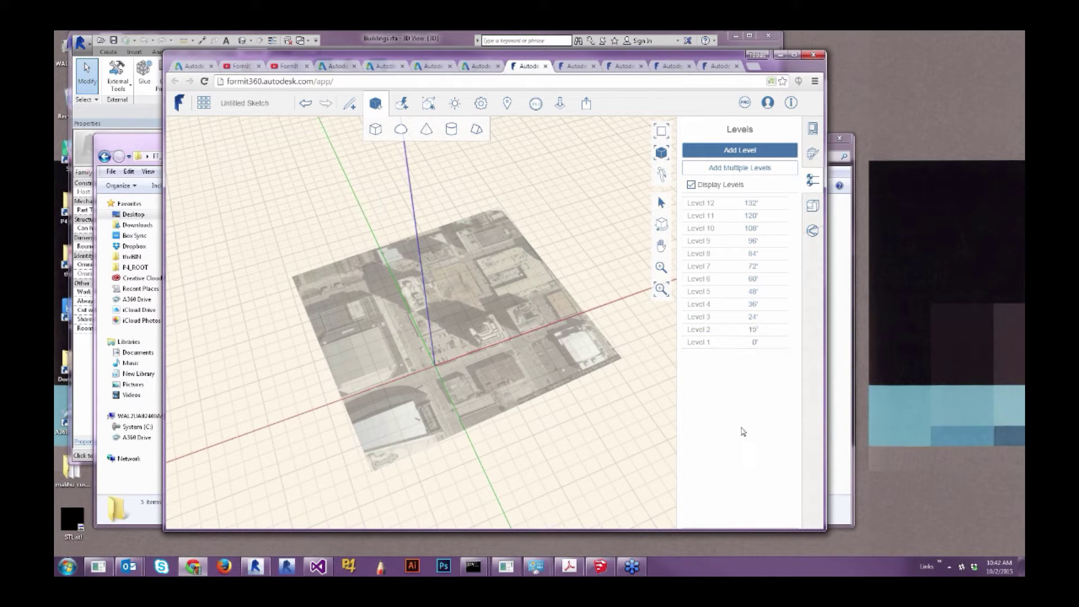
Step: Set the elevation of Level 2 back to 12'
click(756, 332)
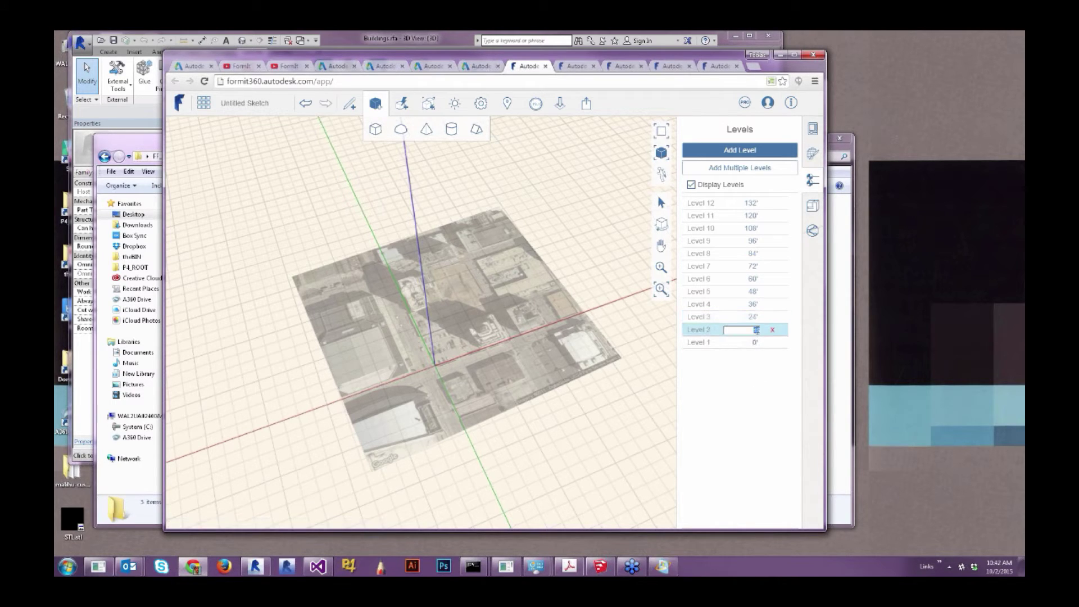
key(BackSpace)
text(2)
key(Return)
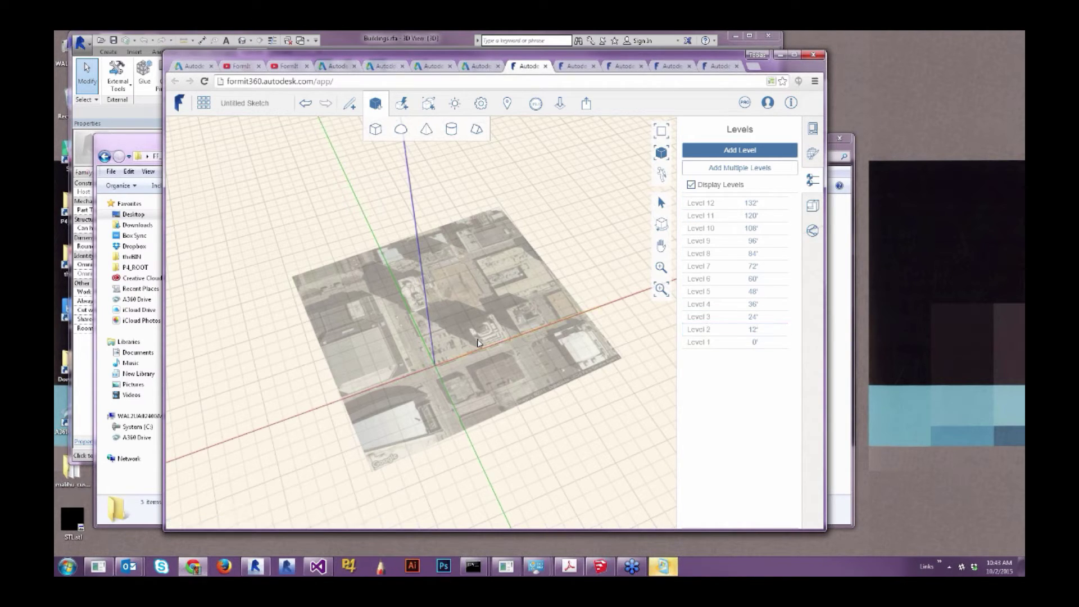
Step: Place a cube primitive at the northeast corner of the tan empty lot in the satellite image
scroll(479, 341, up, 2)
scroll(478, 340, up, 3)
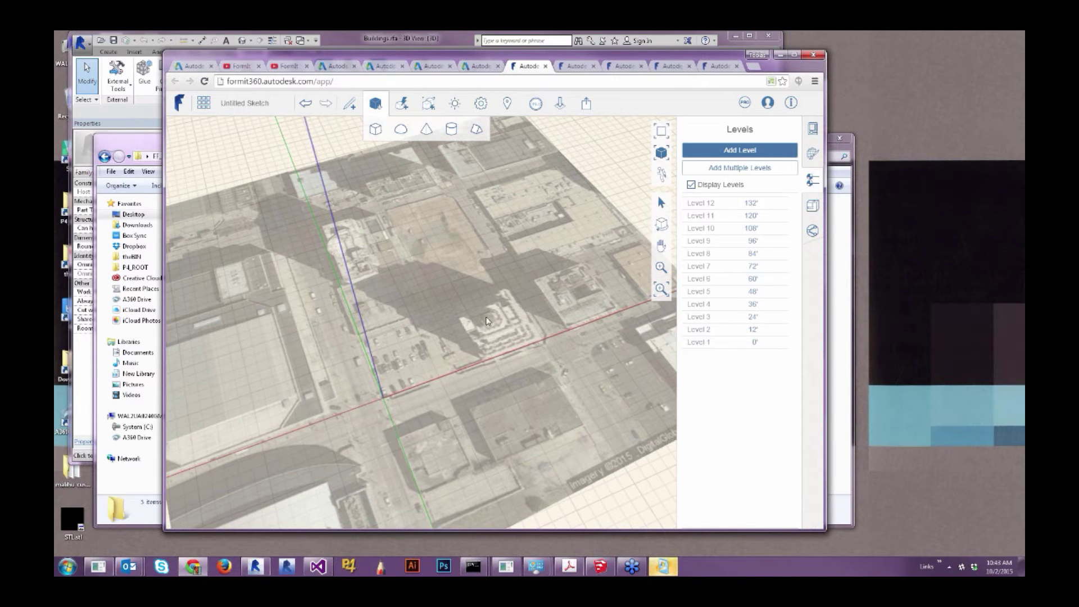
click(375, 131)
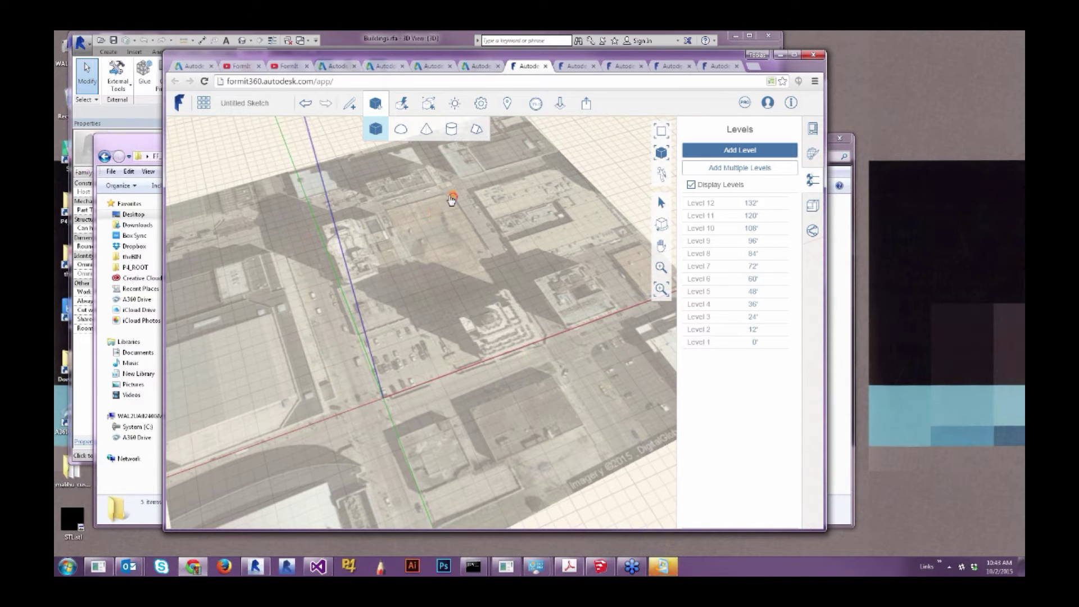
click(444, 197)
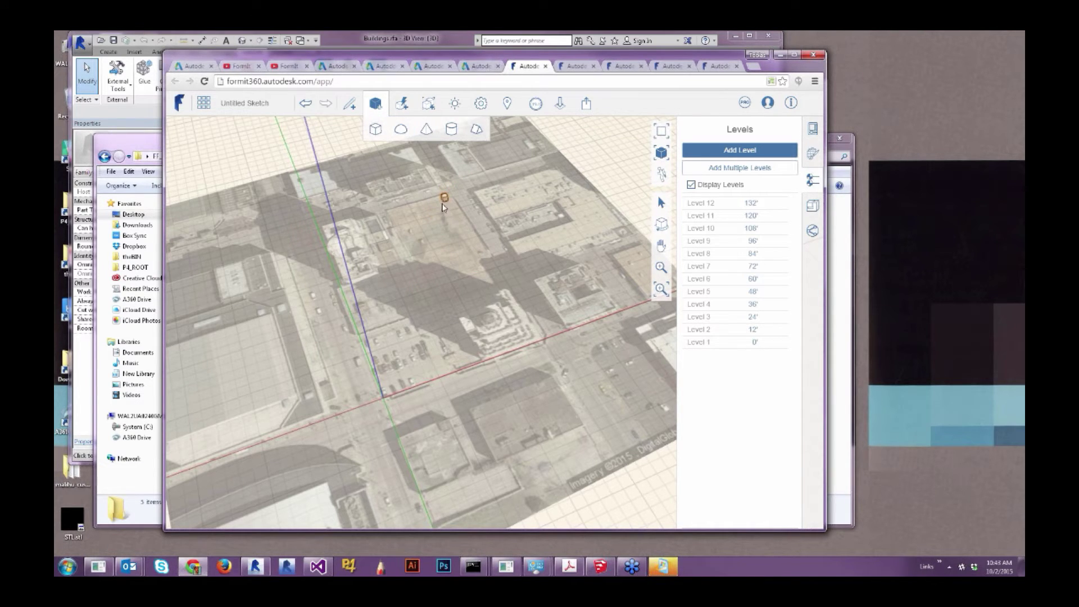
Step: Stretch the cube southward by about 190' along the lot's east edge and widen it into a long, low block
click(444, 200)
scroll(445, 201, up, 5)
scroll(450, 206, up, 2)
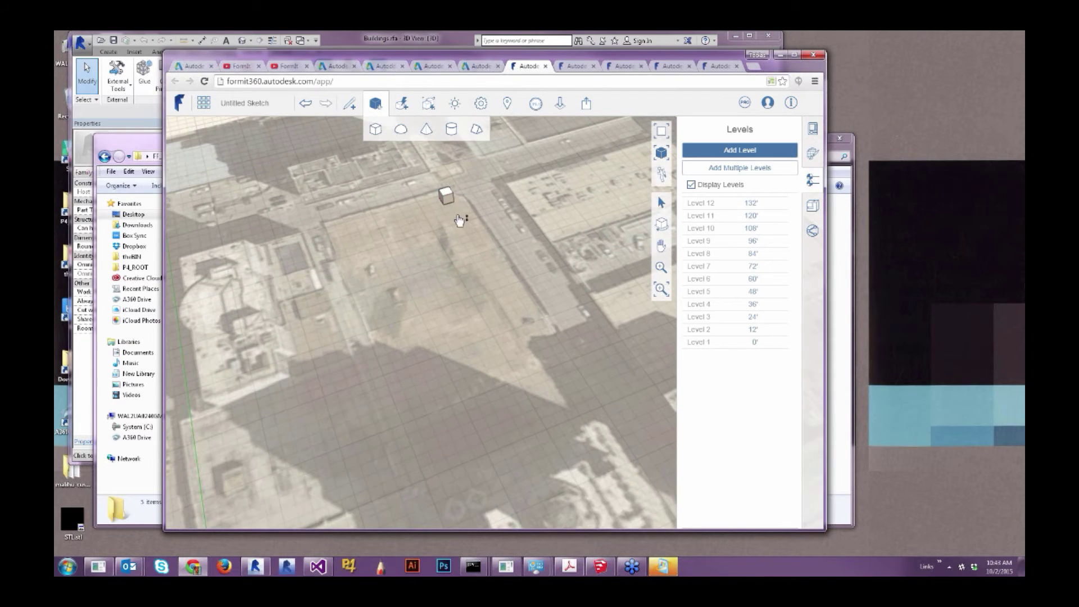
drag(526, 335, 518, 326)
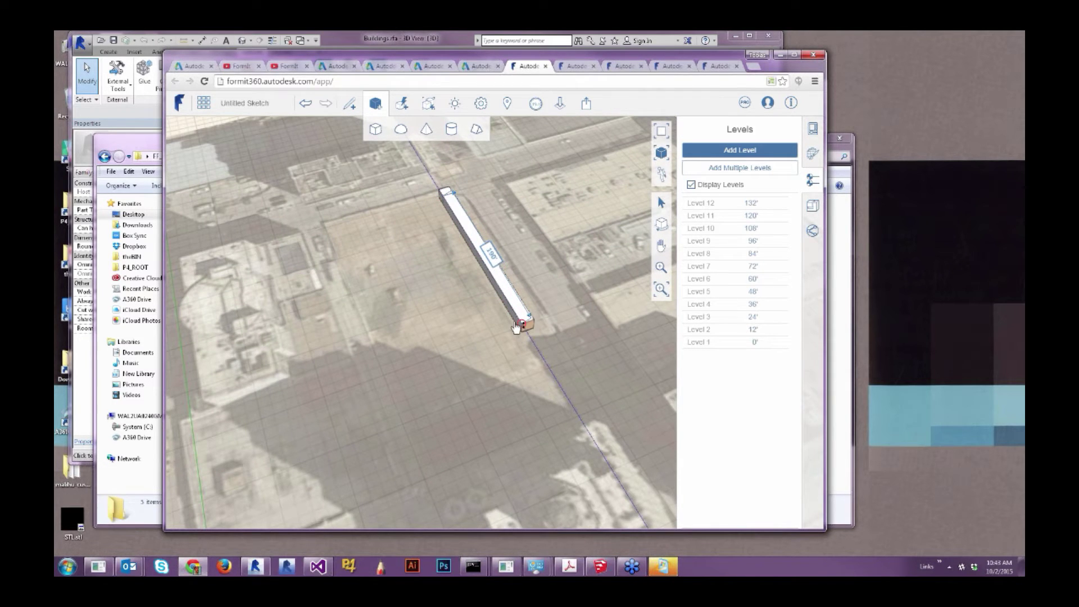
scroll(504, 316, up, 3)
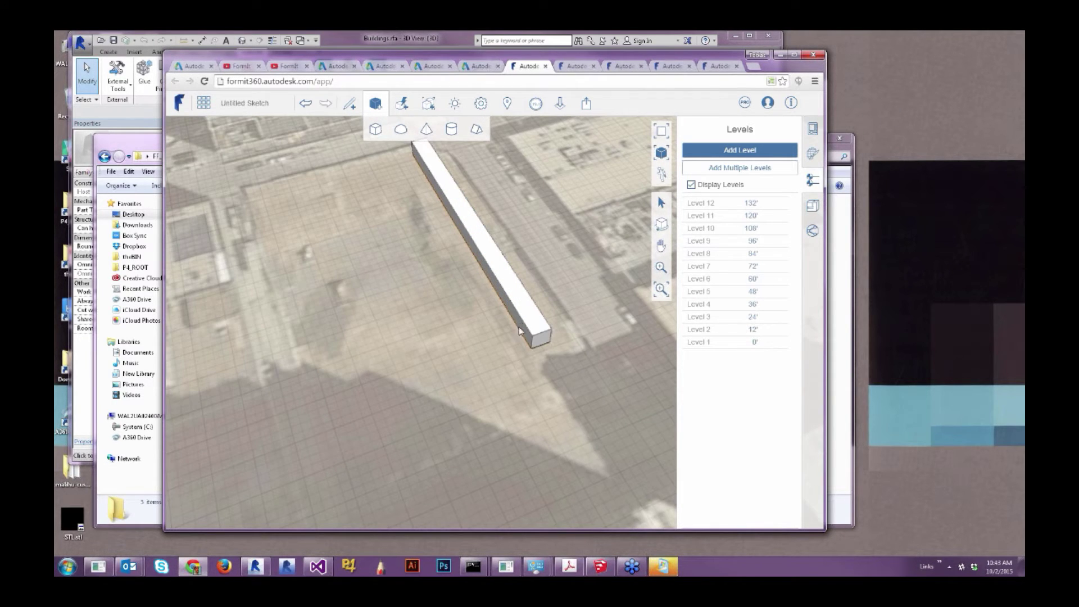
drag(530, 325, 596, 335)
Step: Pull the top face of the long block up by about 120'
scroll(591, 328, down, 3)
click(450, 277)
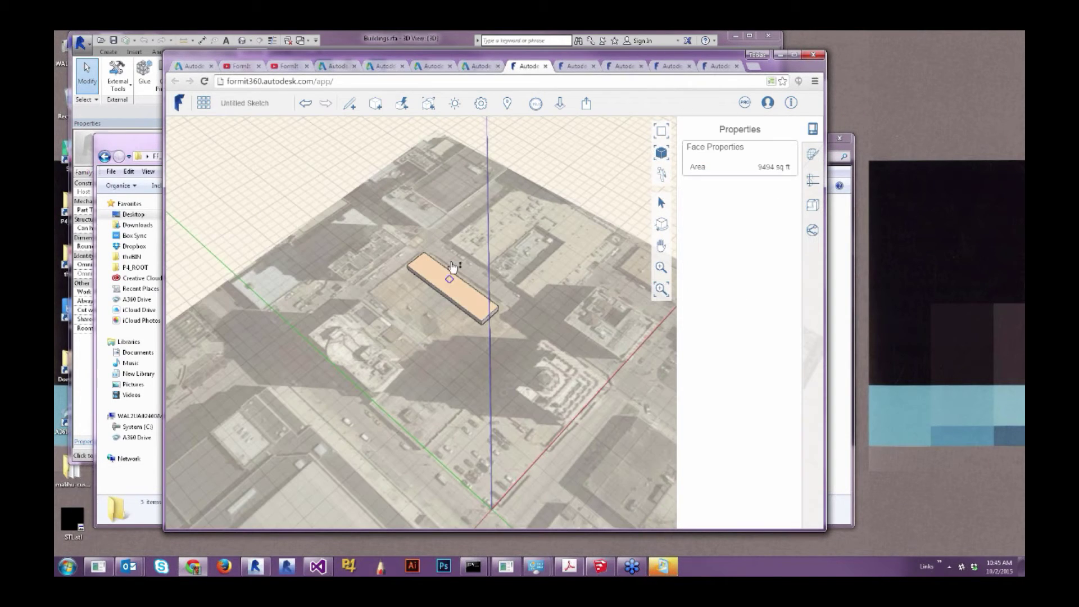
drag(453, 267, 472, 249)
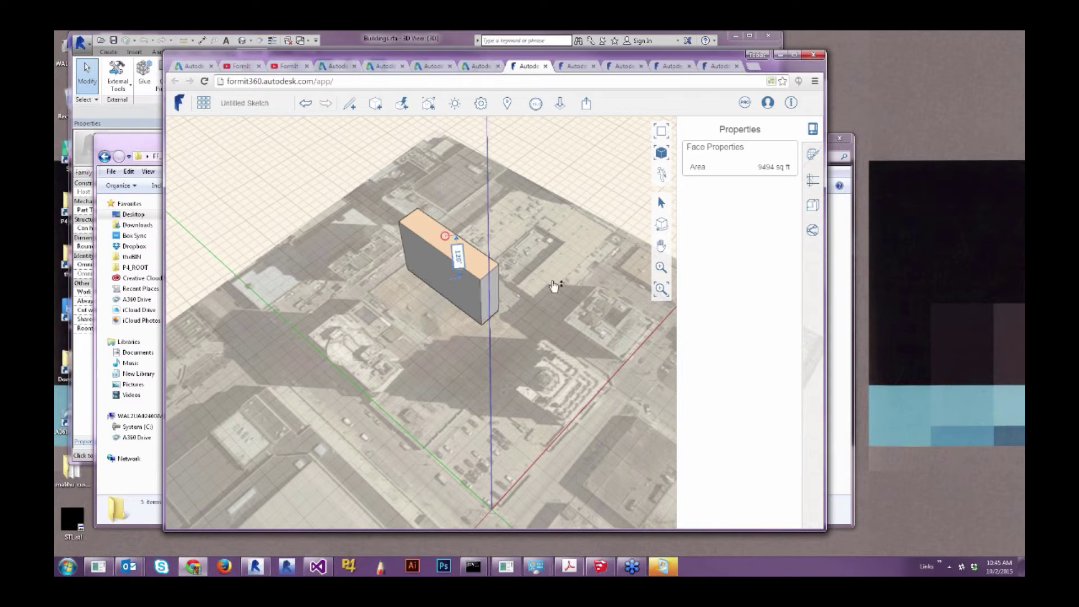
Step: Convert the entire long block into a group and clear the selection
click(510, 300)
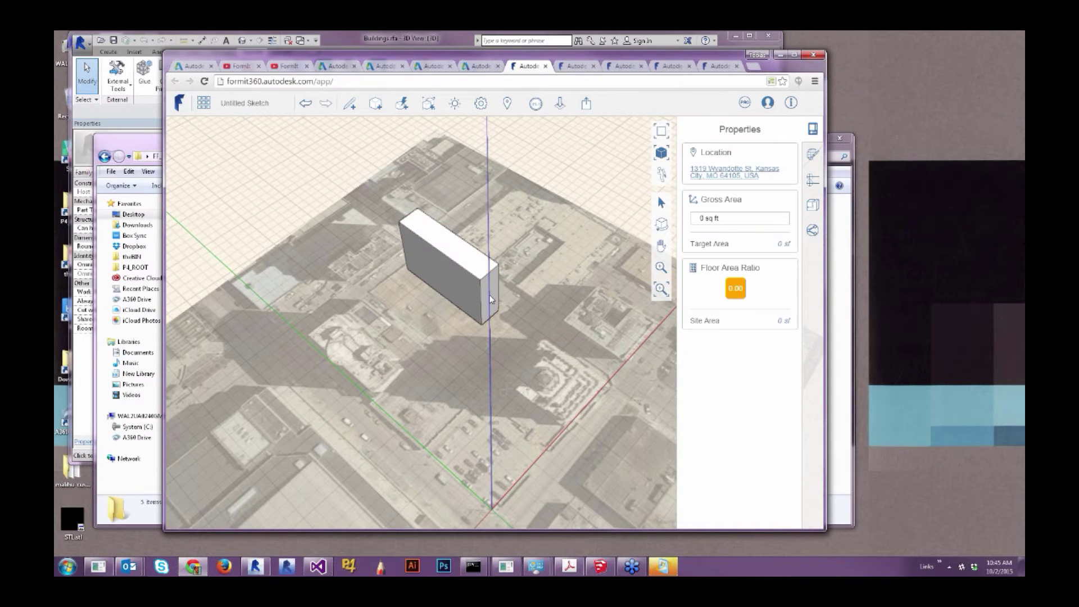
middle_drag(490, 299, 525, 295)
double_click(523, 292)
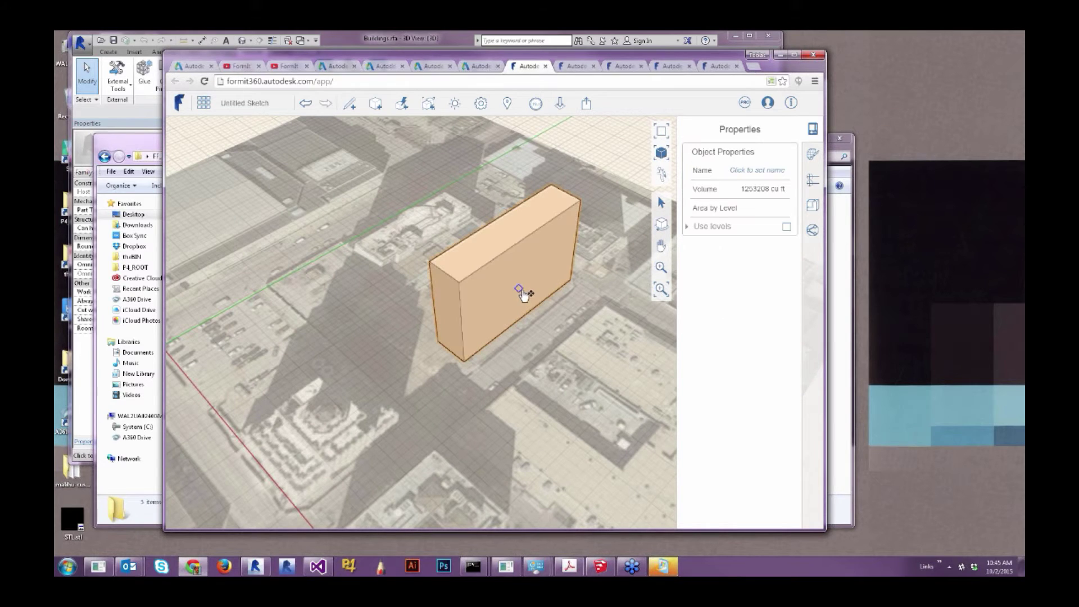
right_click(518, 288)
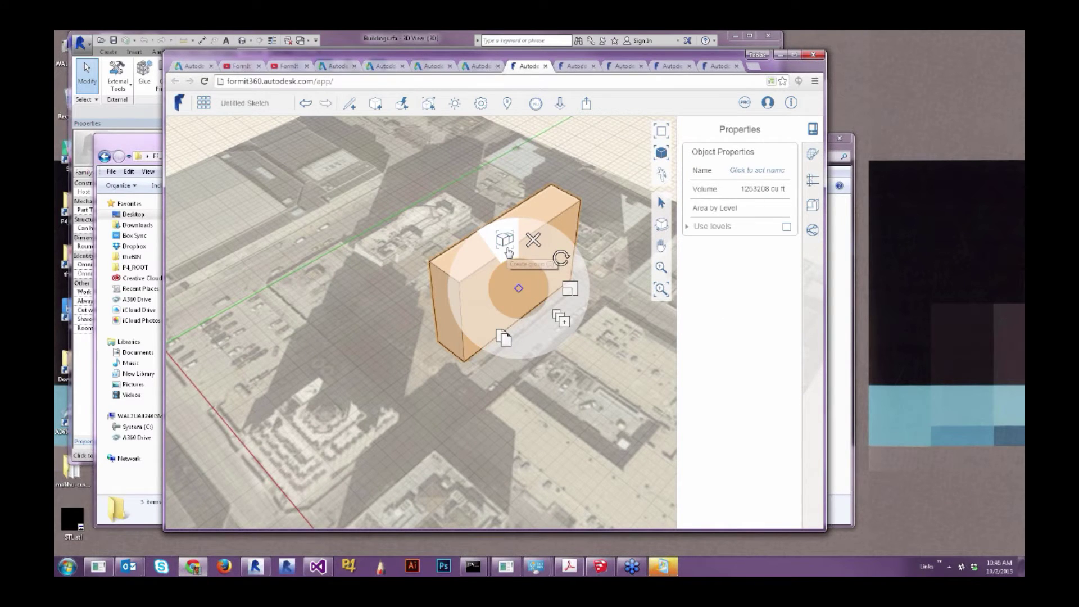
click(507, 249)
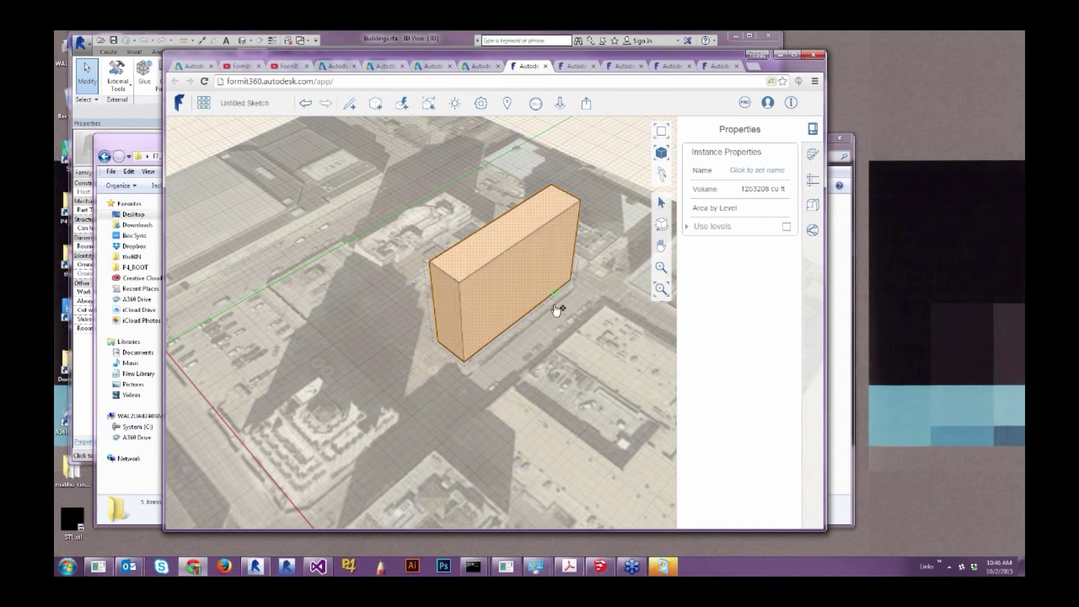
click(462, 376)
Step: Sketch a rectangle on the grouped block's narrow end face and extrude it outward into a small box
mouse_move(457, 362)
middle_down()
mouse_move(505, 347)
mouse_move(450, 364)
middle_up()
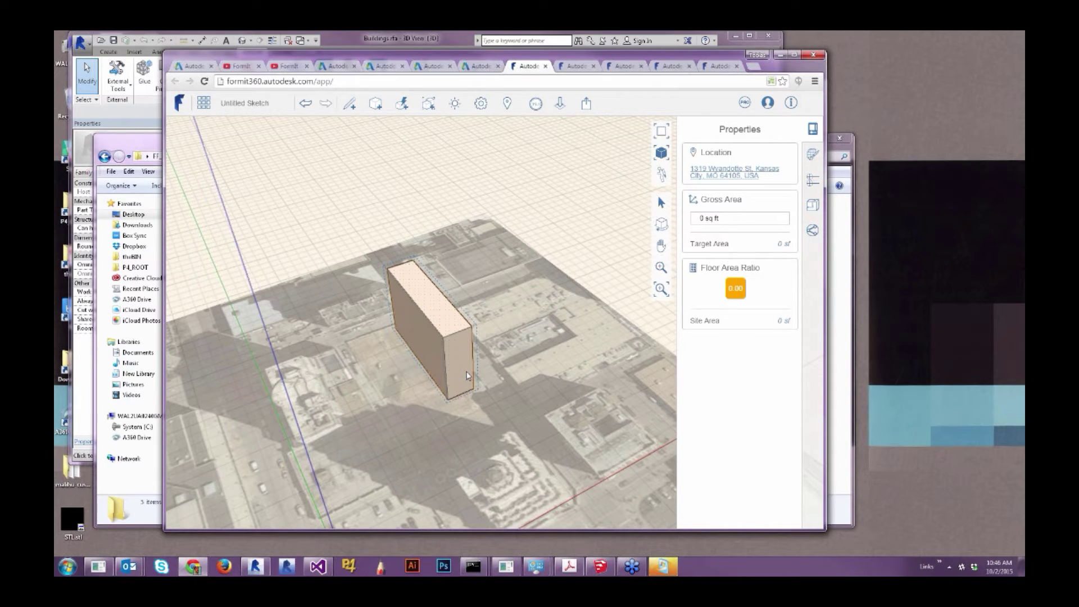
scroll(466, 387, up, 1)
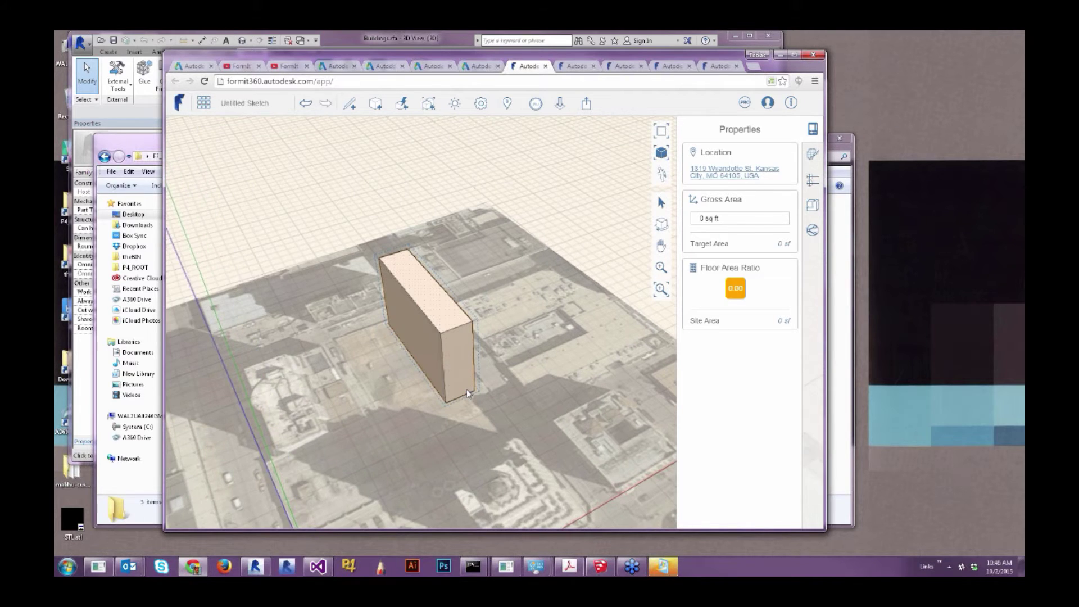
scroll(464, 383, up, 1)
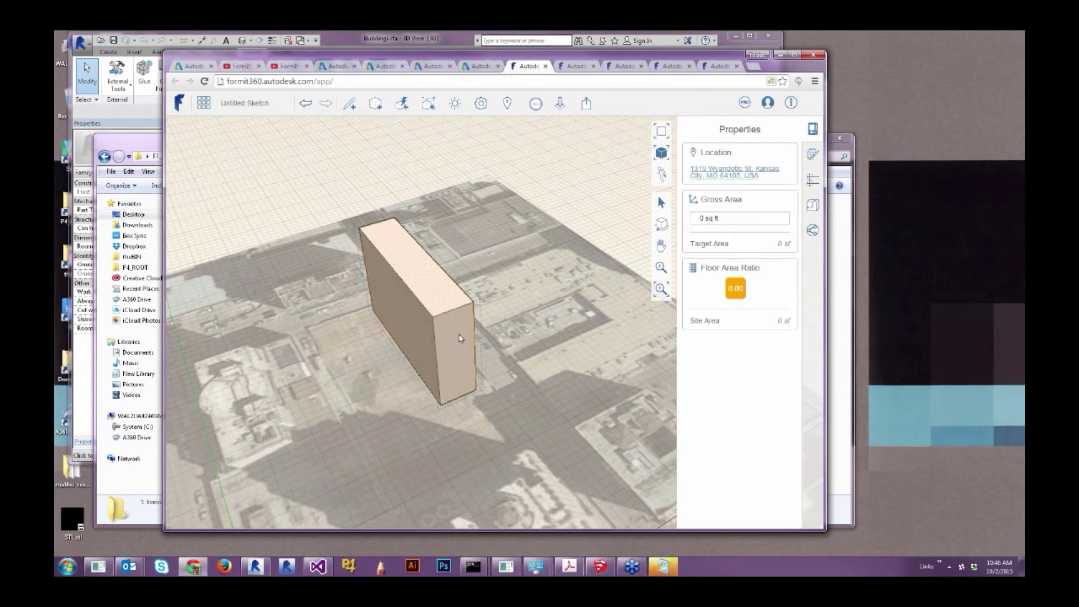
key(r)
key(o)
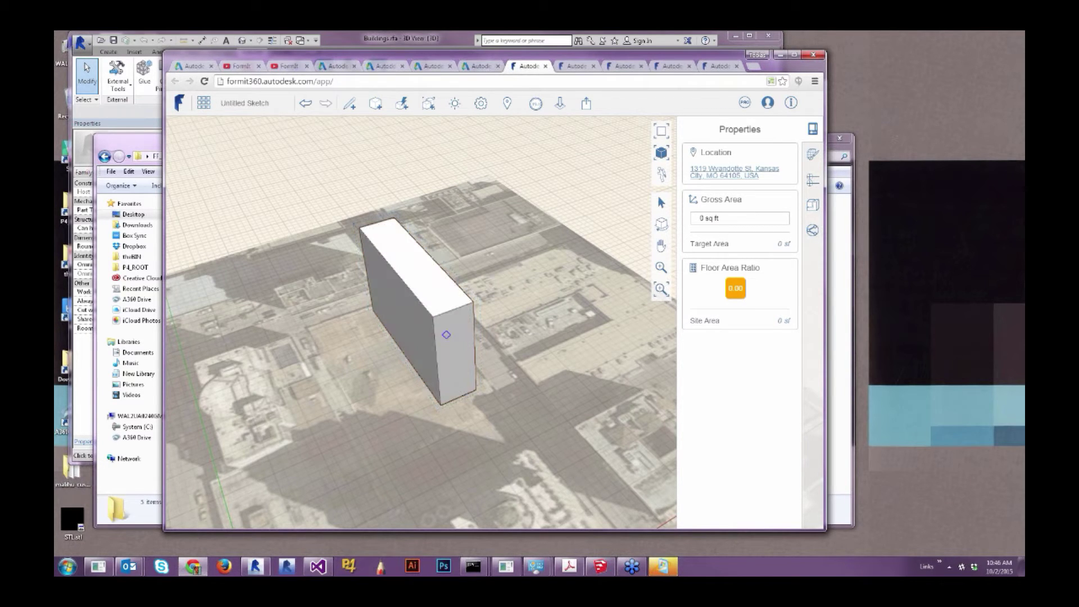
click(462, 322)
click(465, 370)
click(461, 365)
mouse_move(461, 368)
mouse_down()
mouse_move(509, 393)
mouse_move(481, 373)
mouse_up()
Step: Select the entire small box at the end of the grouped block and delete it
double_click(435, 290)
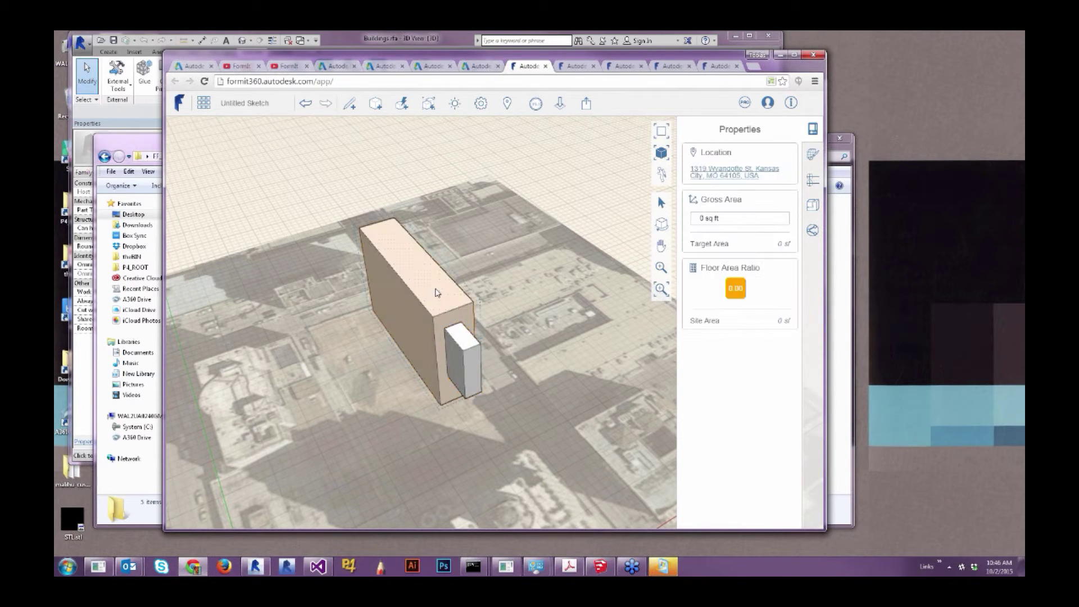
click(472, 382)
click(471, 380)
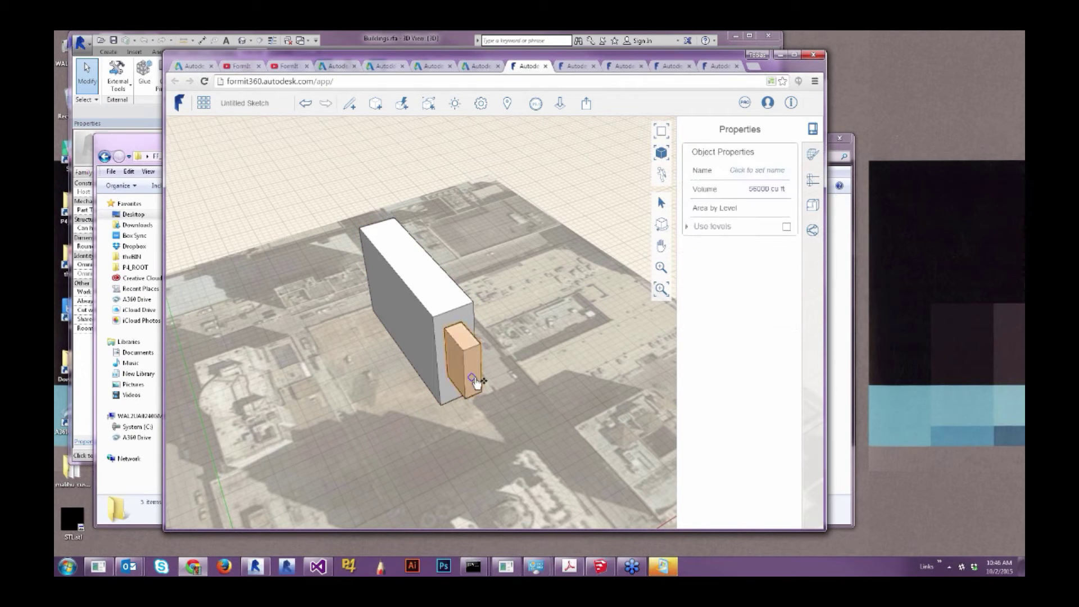
key(Delete)
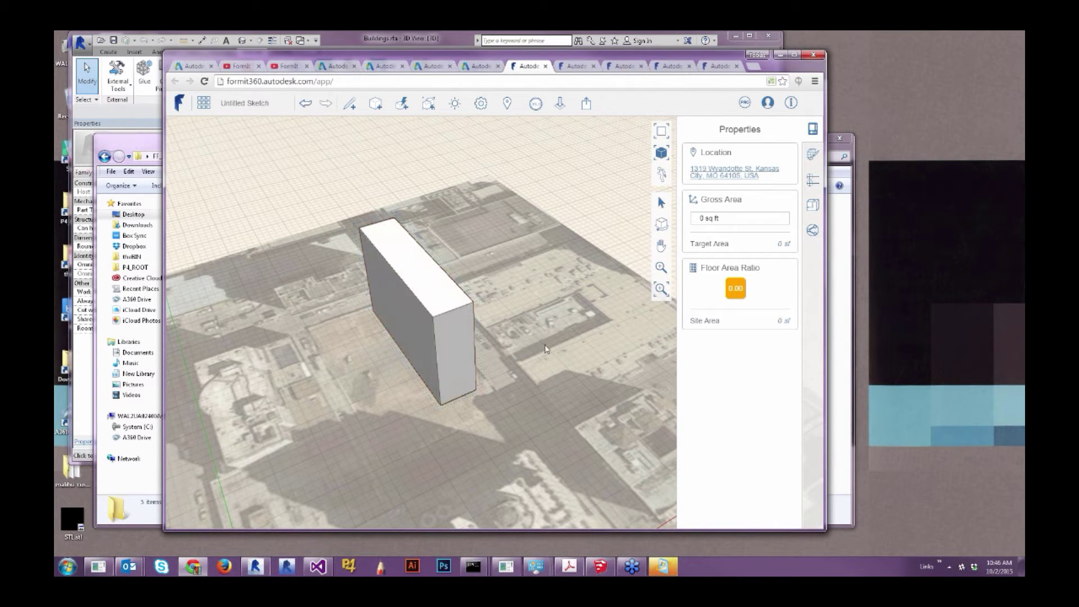
Step: Name the block's group BuildingMass, keep its category as Mass, and finish editing the group
scroll(532, 340, down, 2)
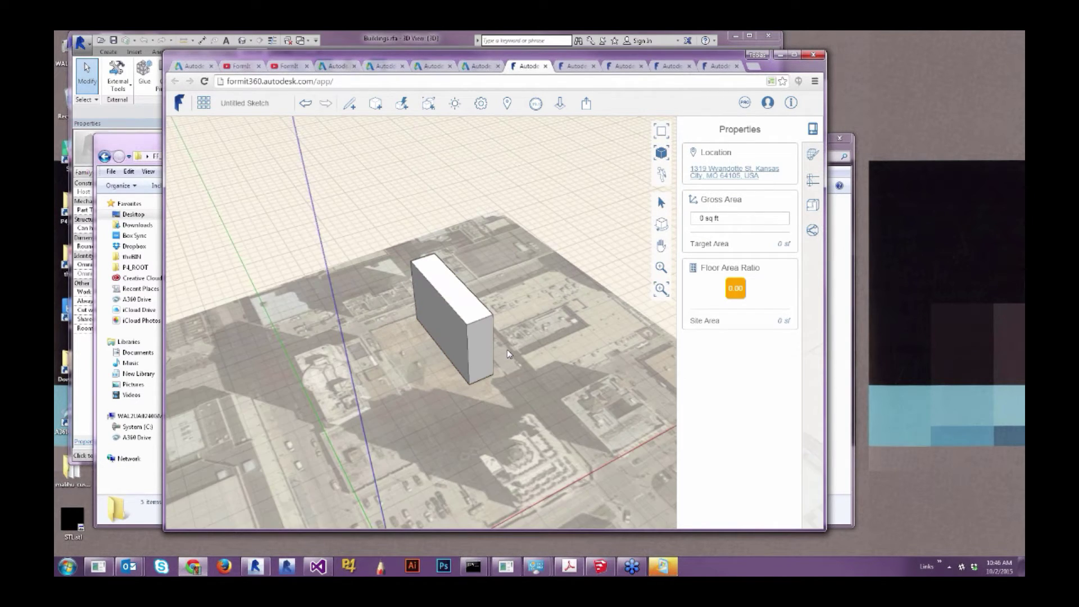
middle_drag(508, 353, 505, 298)
double_click(505, 298)
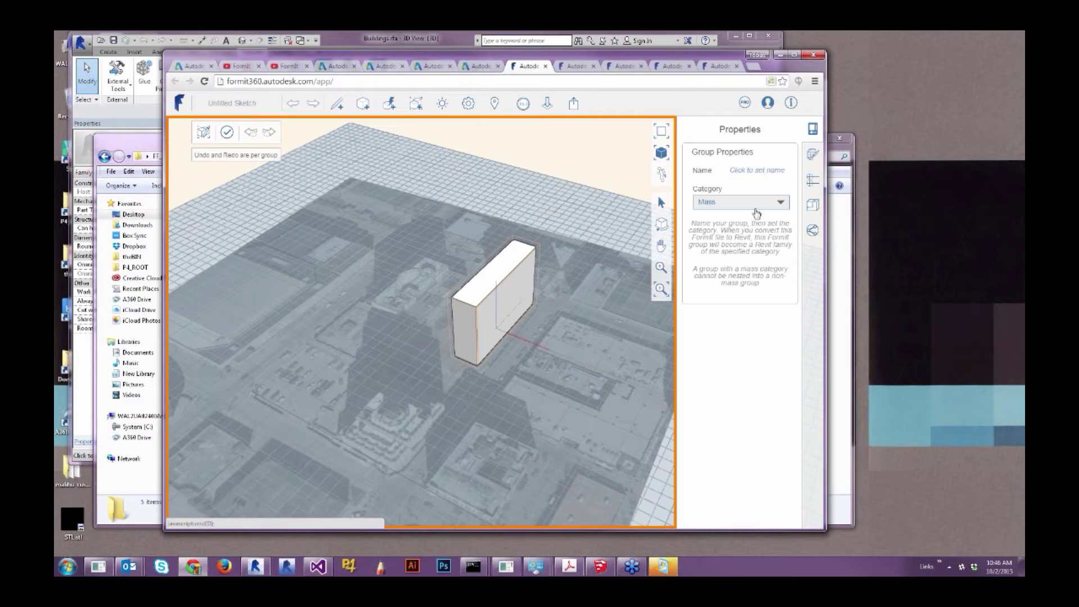
click(756, 170)
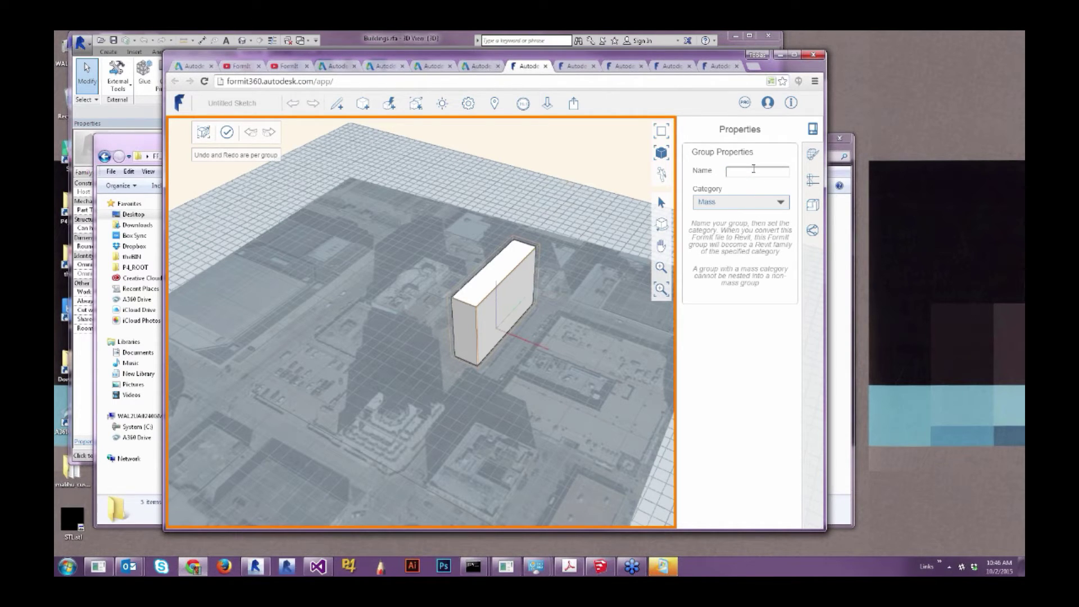
text(BuildingMass)
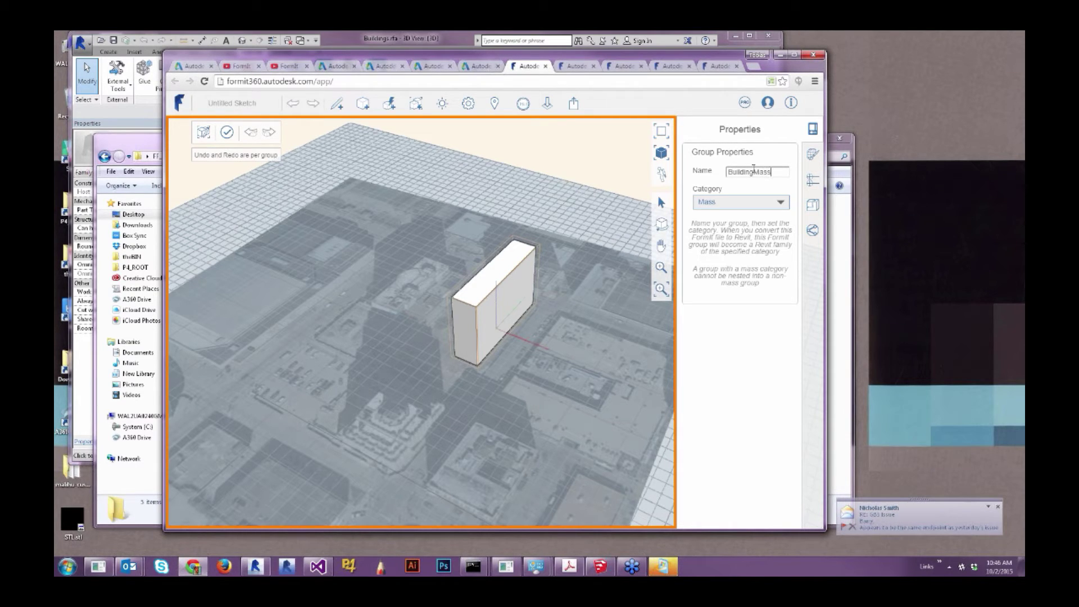
key(Return)
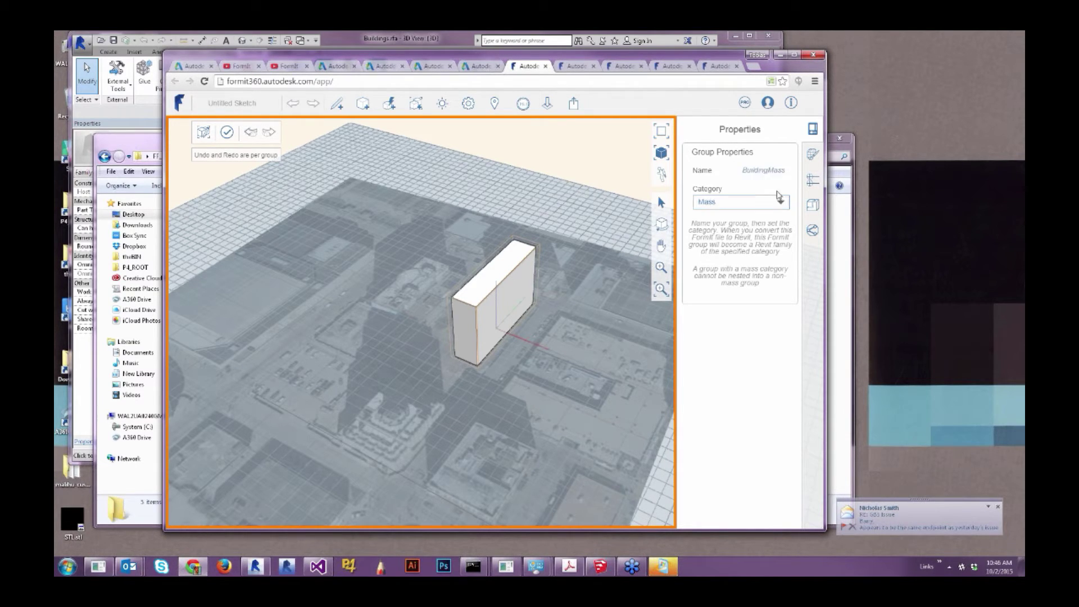
click(747, 206)
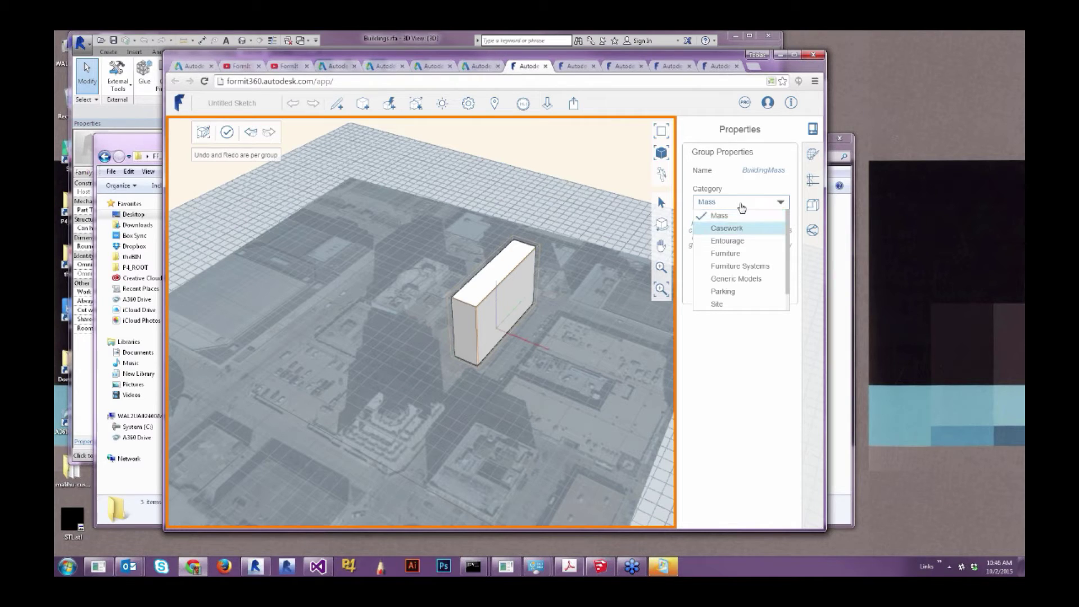
click(747, 185)
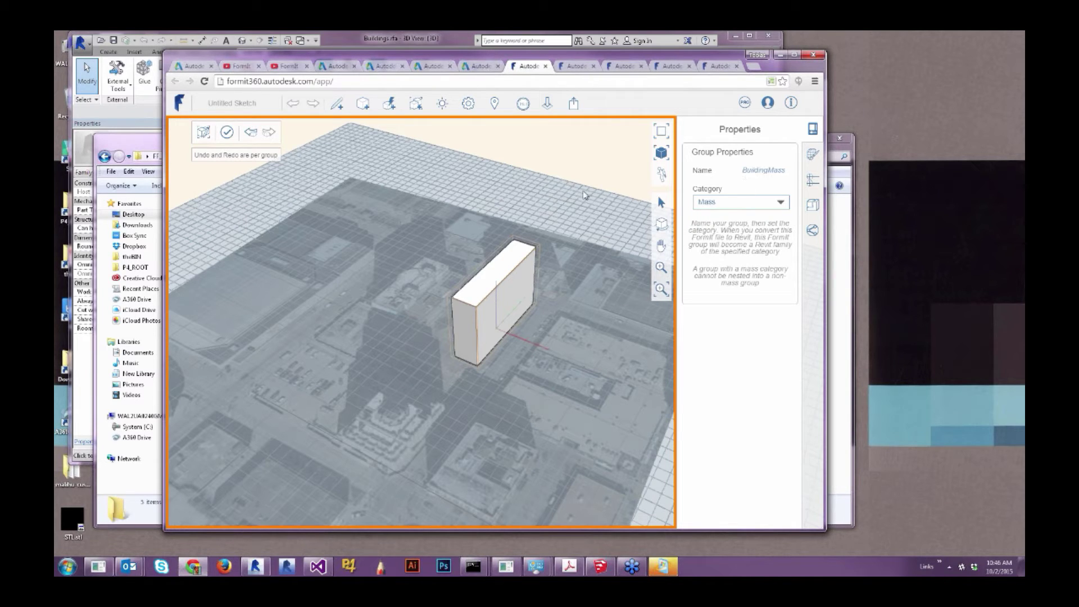
click(227, 132)
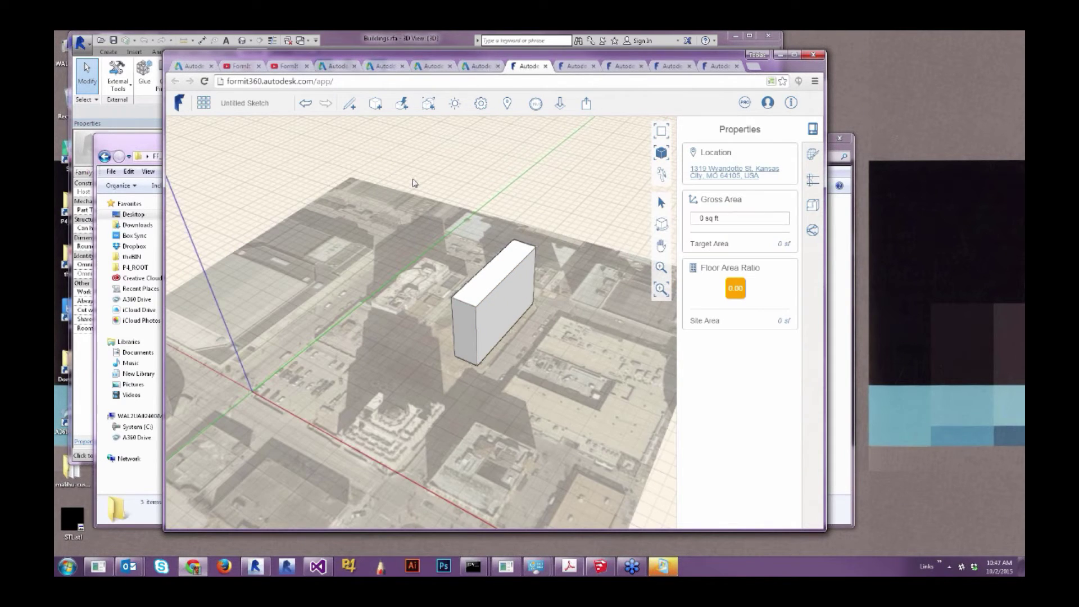
Step: Enable level use for the grouped building block to divide it into floors by the sketch's levels
click(522, 304)
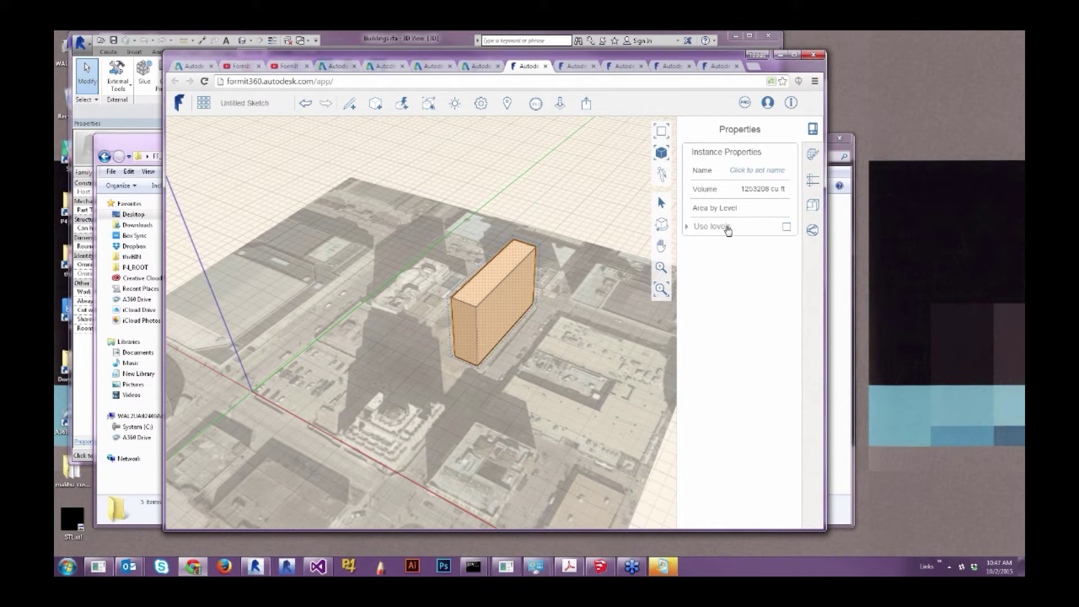
click(786, 227)
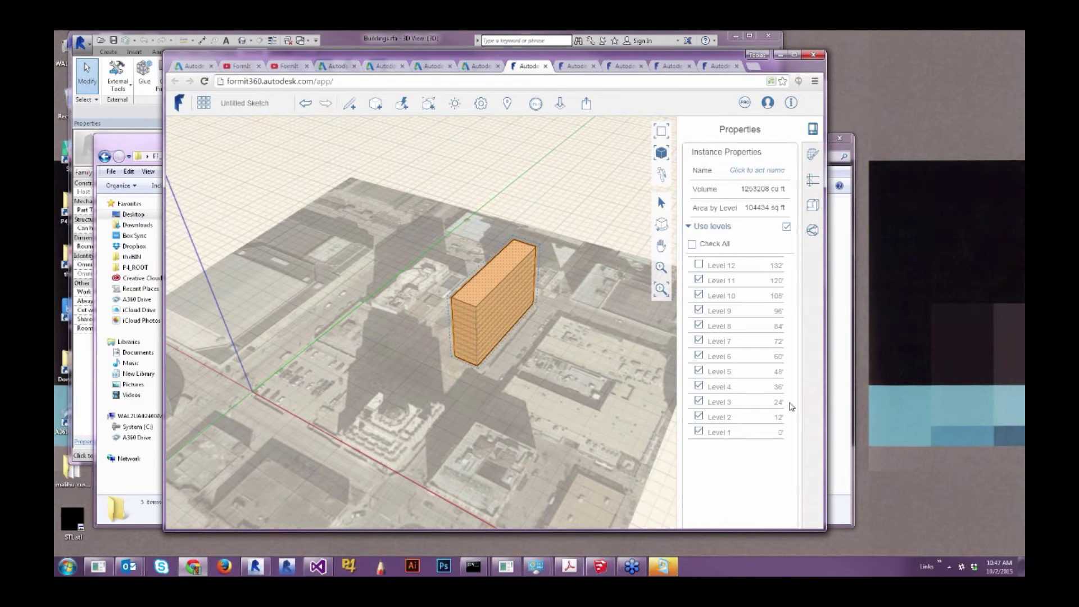
click(508, 392)
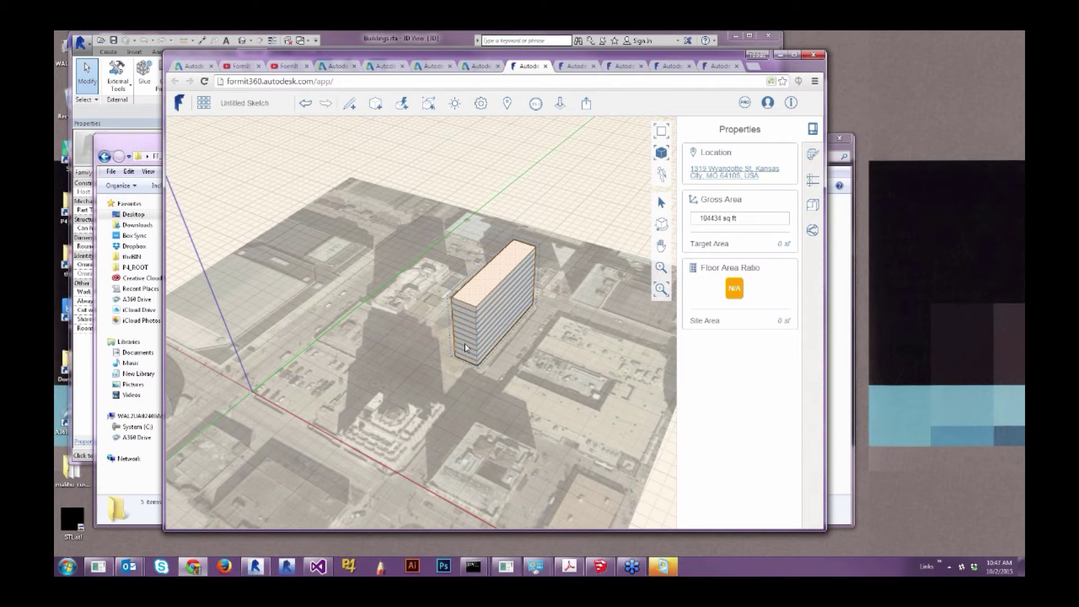
right_drag(517, 334, 609, 321)
scroll(521, 327, up, 5)
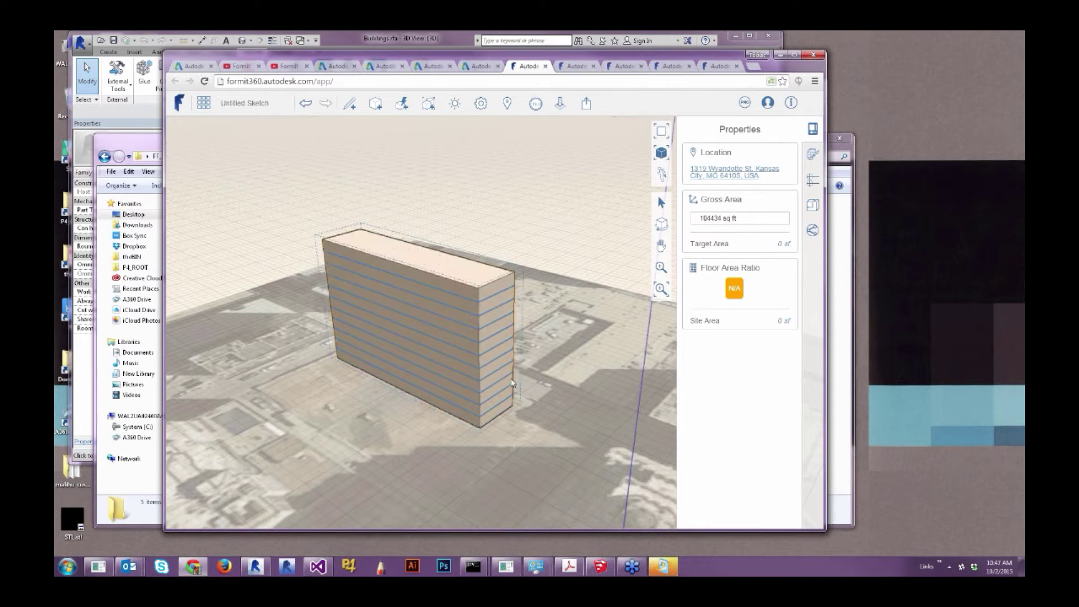
scroll(590, 366, down, 3)
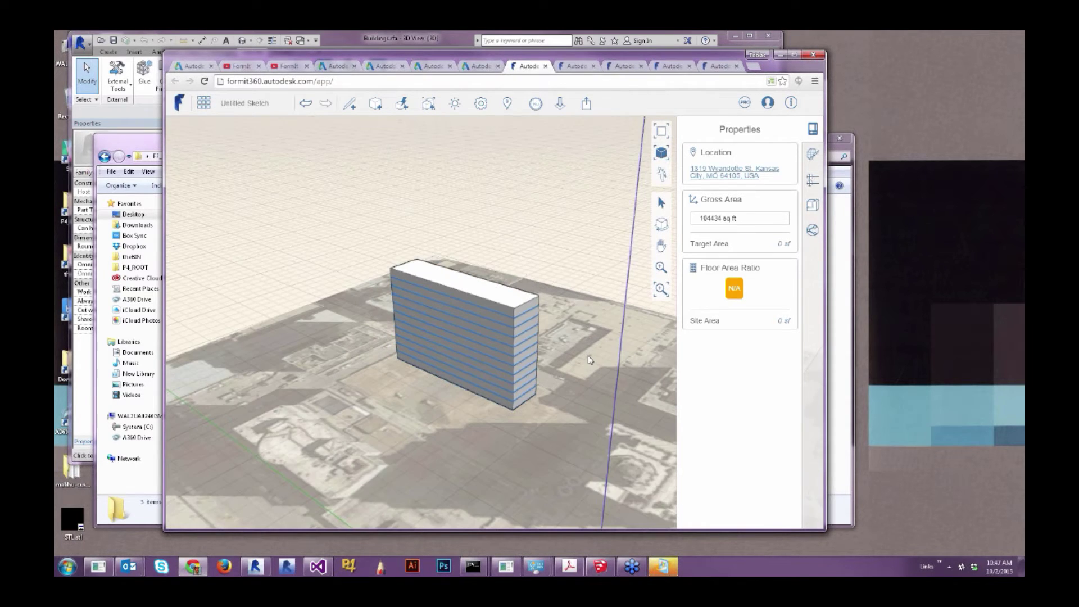
middle_drag(568, 390, 506, 337)
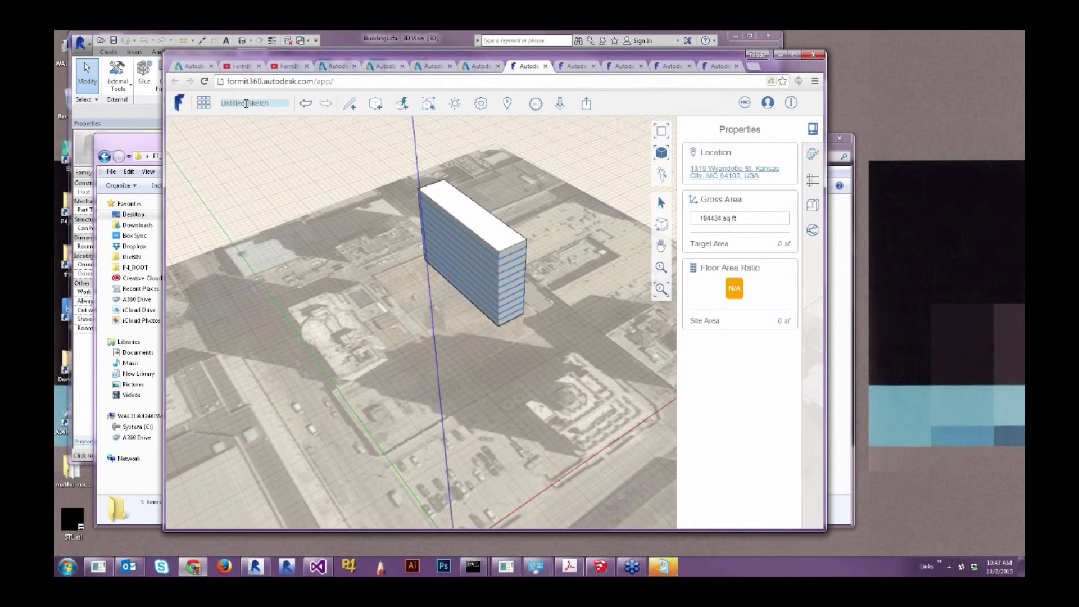
Step: Name the sketch FormItFriday8 and save it
click(245, 103)
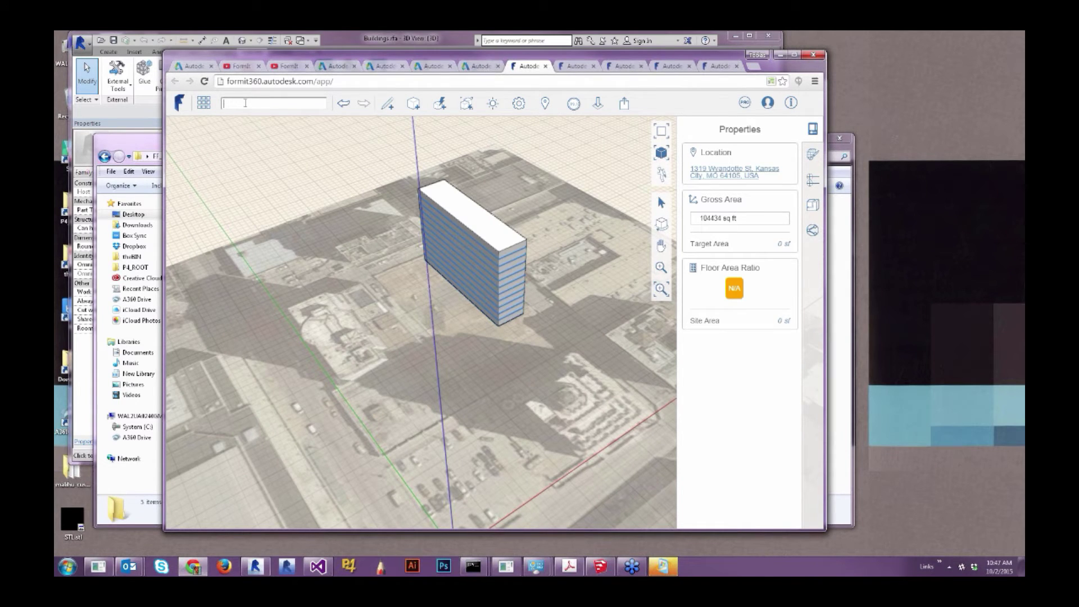
text(FormItFriday8)
click(277, 171)
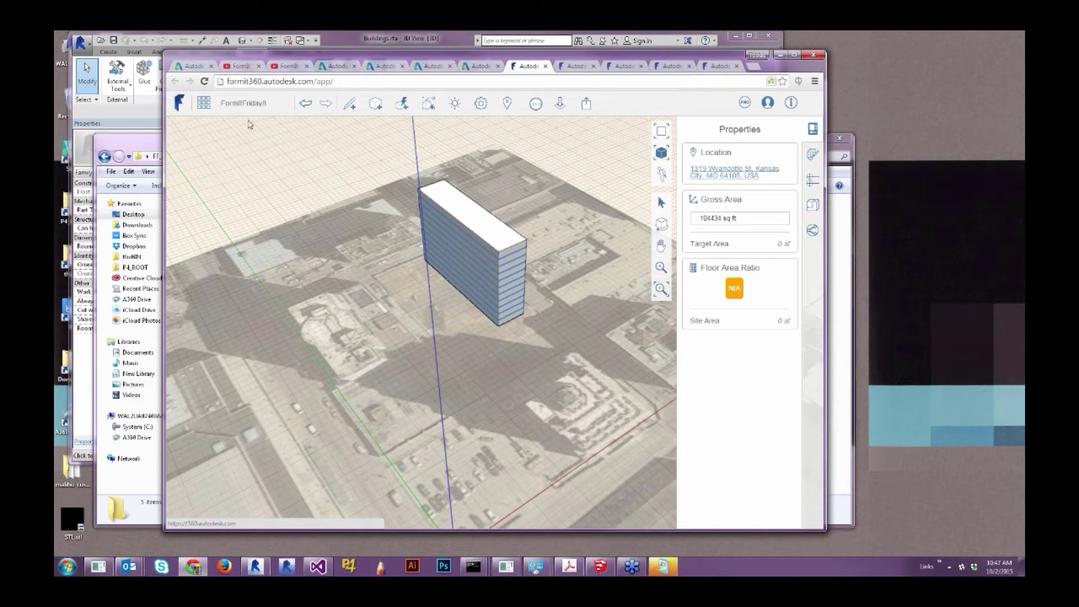
Step: Open the stored files in A360 Drive and go to the Formit folder in the cloud documents
click(206, 112)
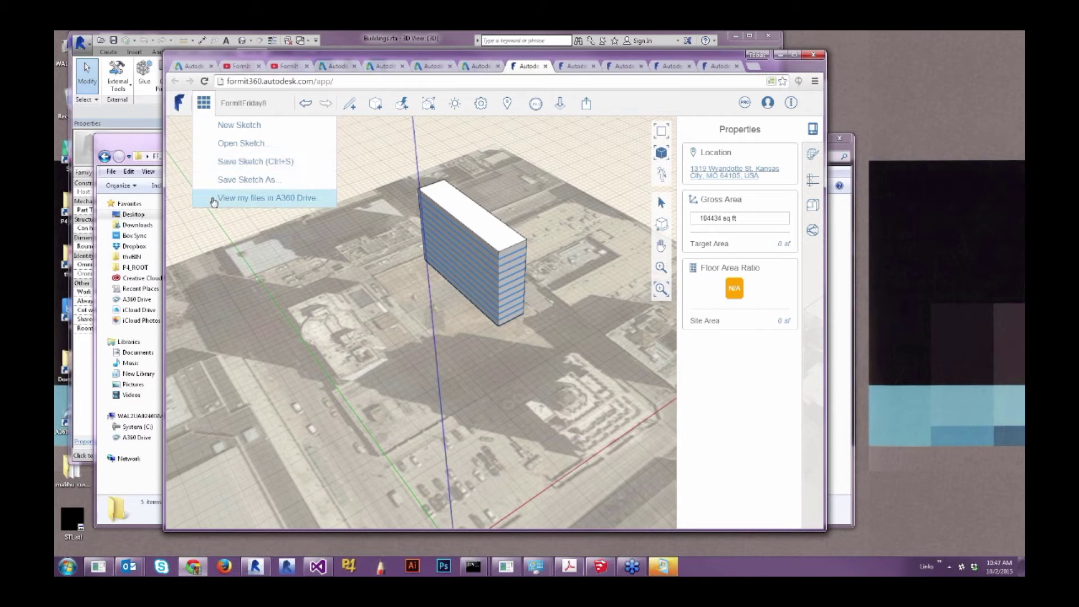
click(308, 200)
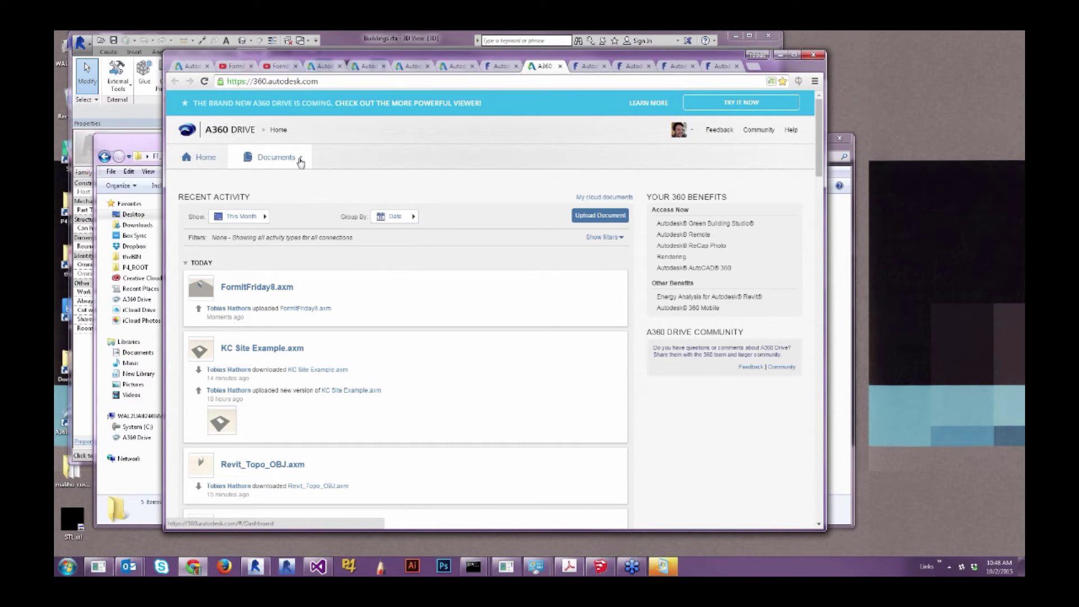
click(269, 163)
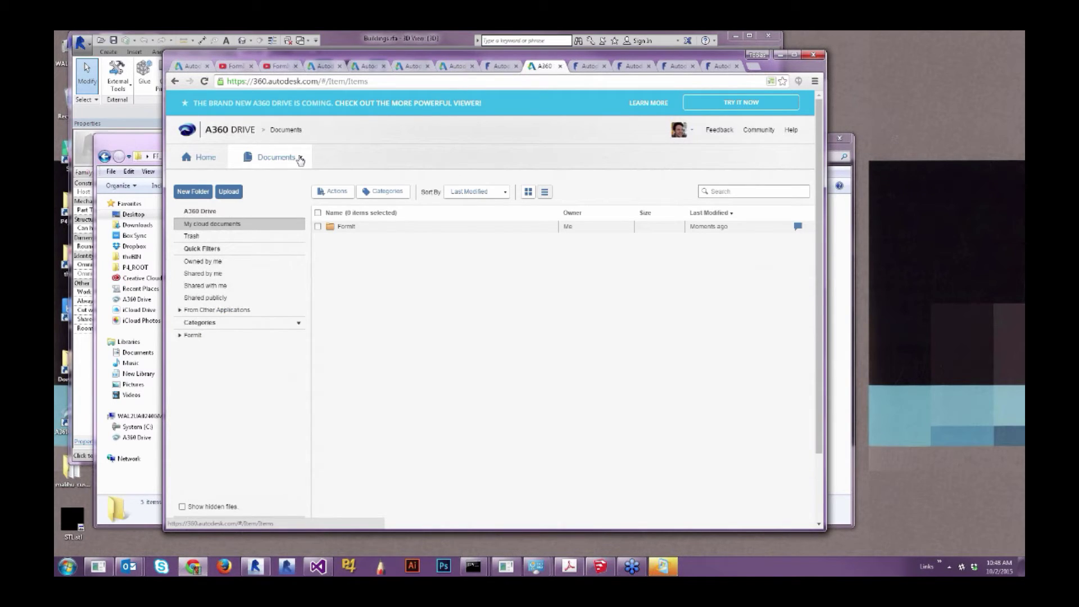
click(351, 231)
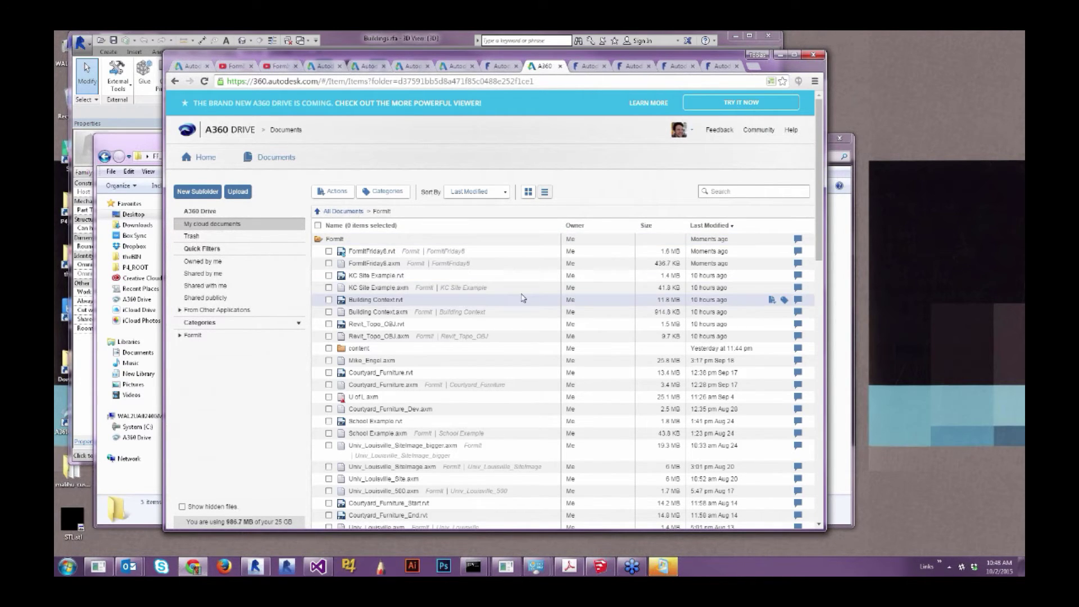
Step: Download the converted Revit file FormItFriday8.rvt from the Formit folder
scroll(520, 295, down, 6)
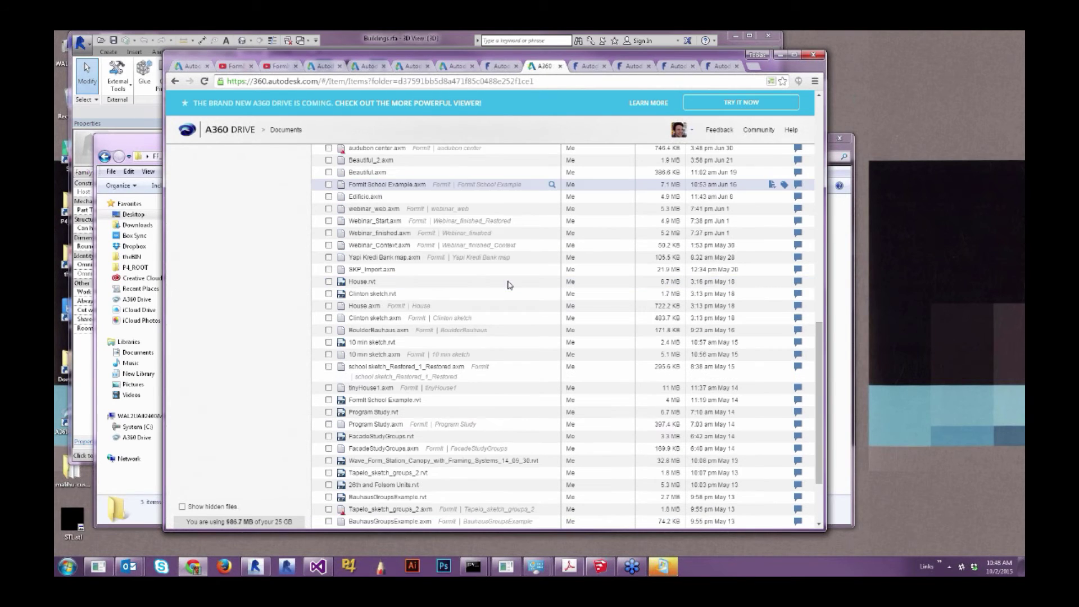
scroll(407, 258, up, 8)
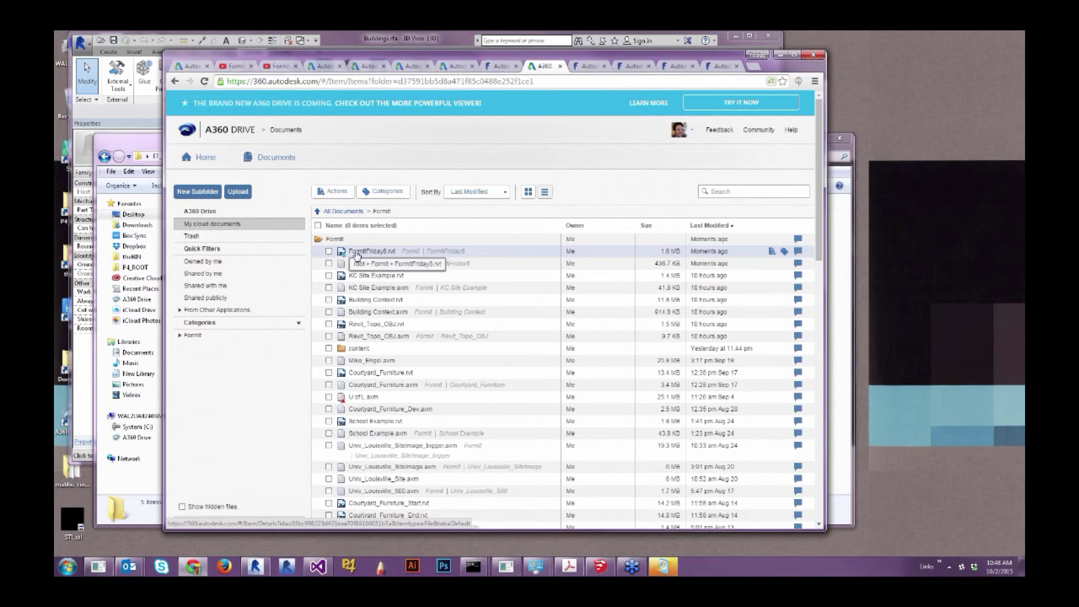
click(773, 256)
click(733, 299)
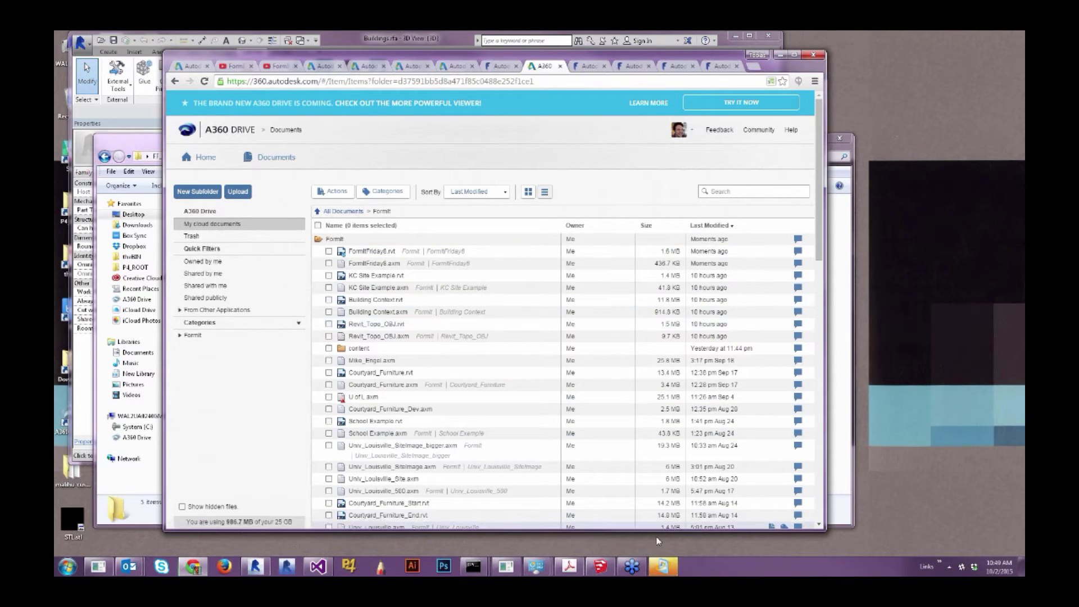
Step: Switch to Revit and open the project FormItFriday8.rvt from the Downloads folder
click(256, 566)
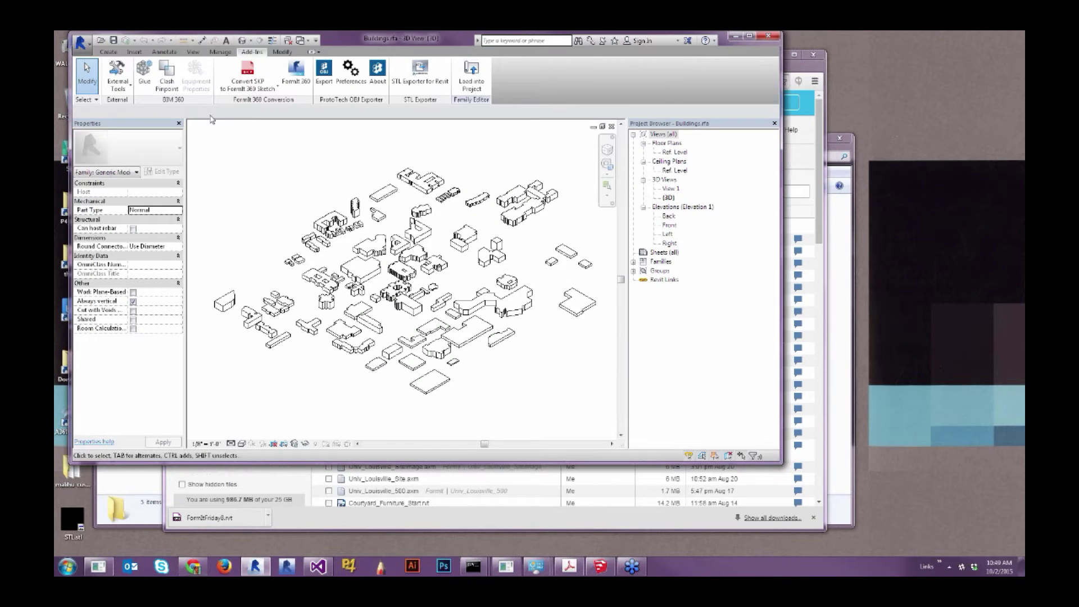
click(82, 42)
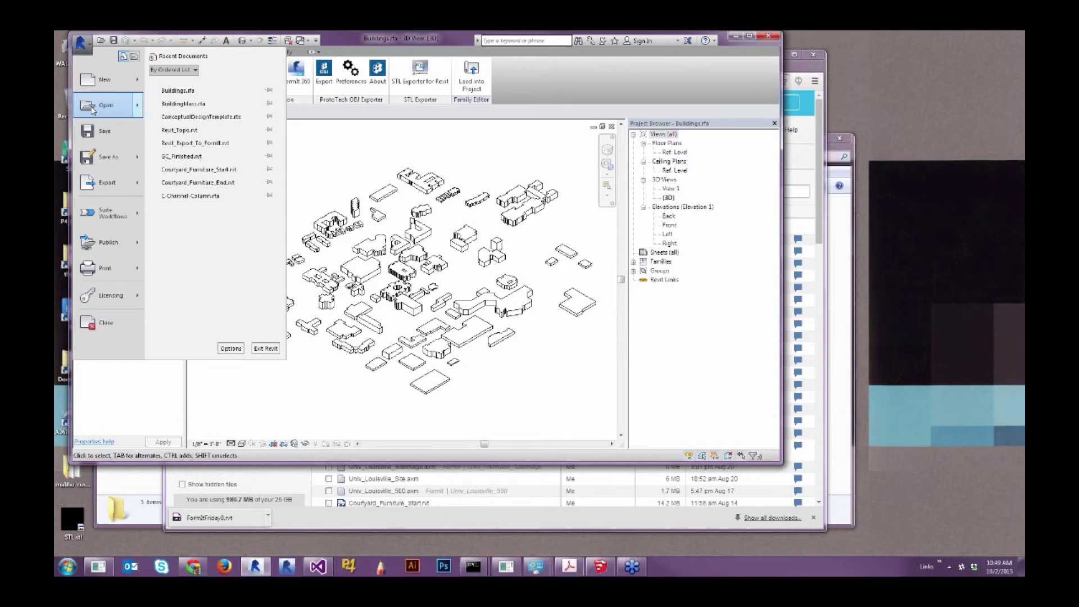
mouse_move(91, 111)
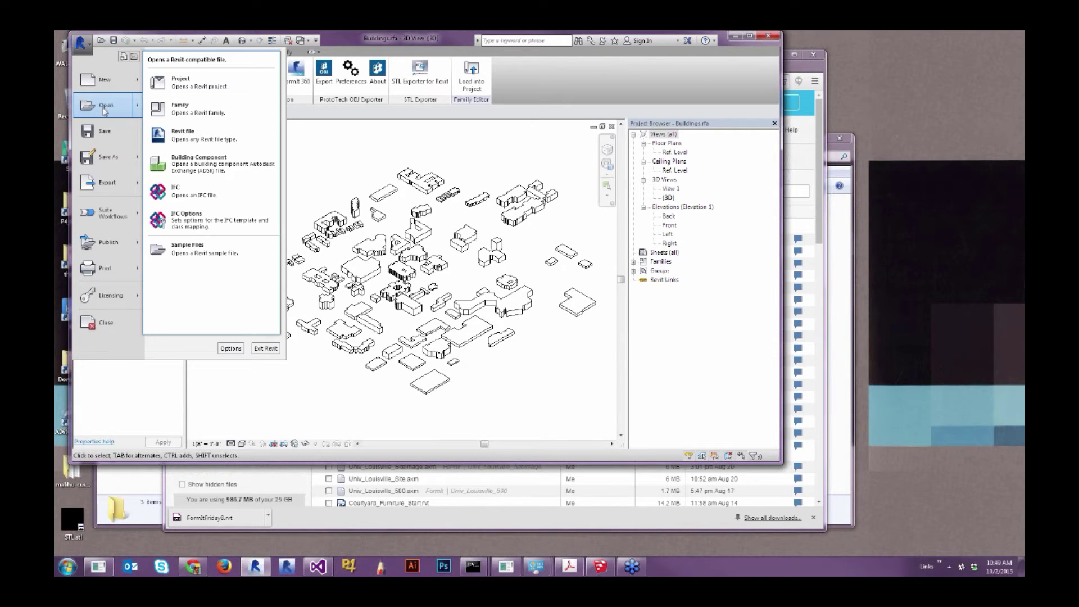
click(209, 87)
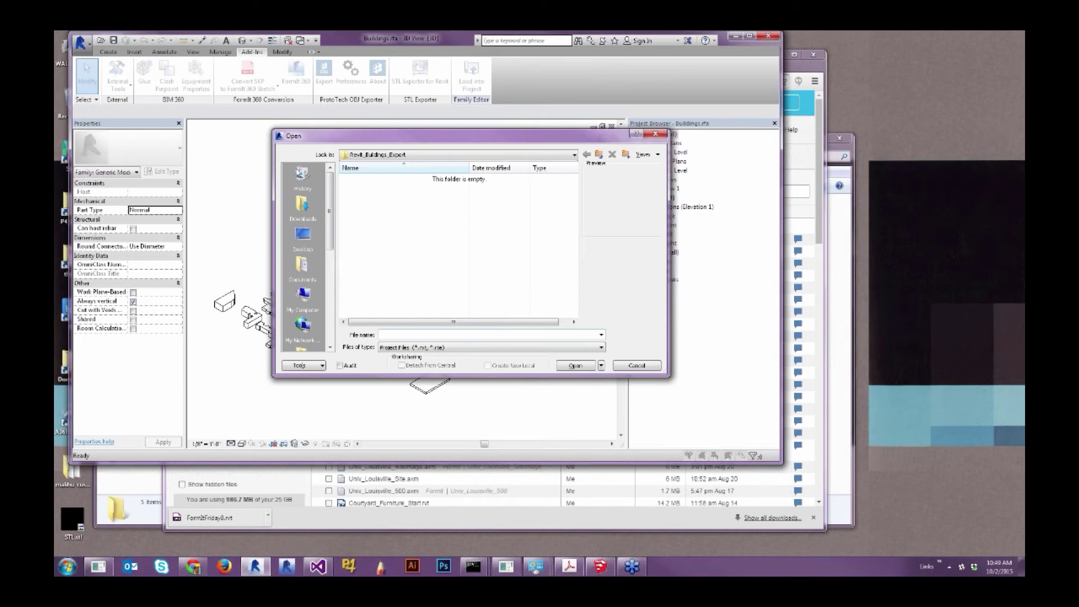
click(303, 204)
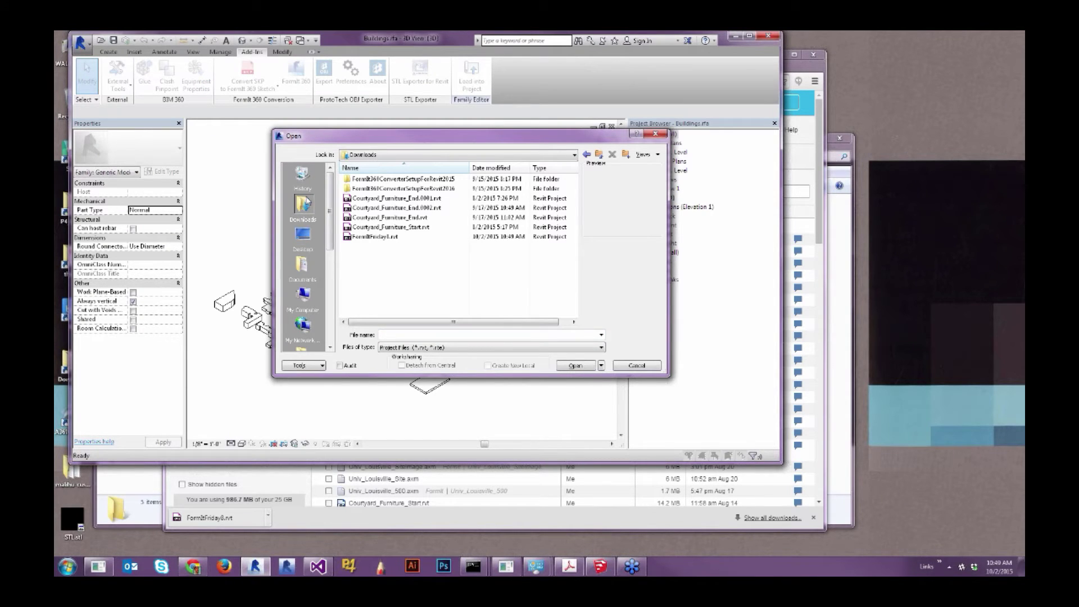
click(393, 236)
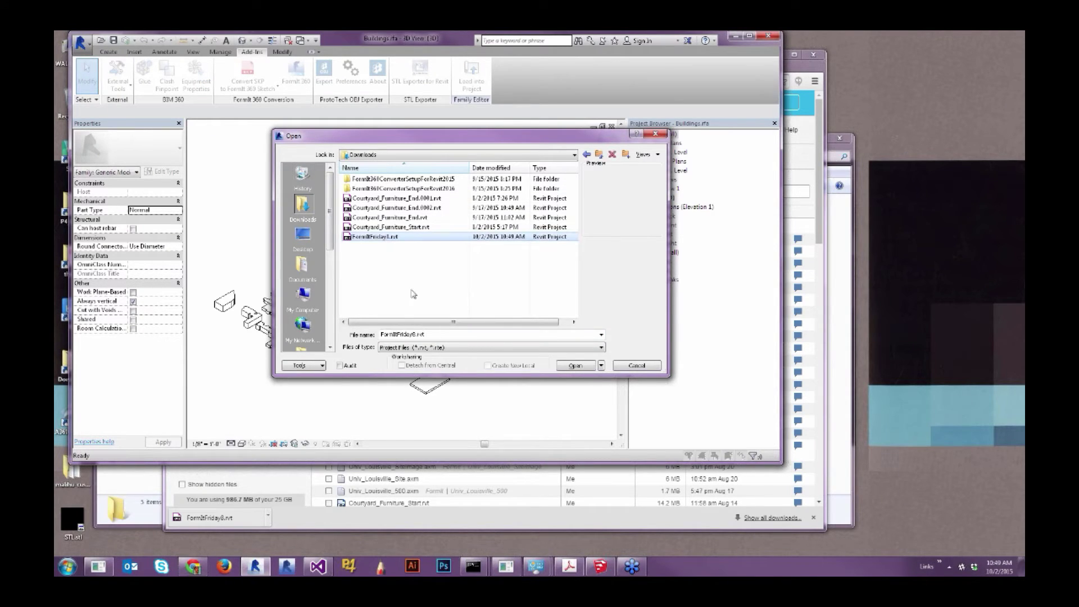
click(578, 367)
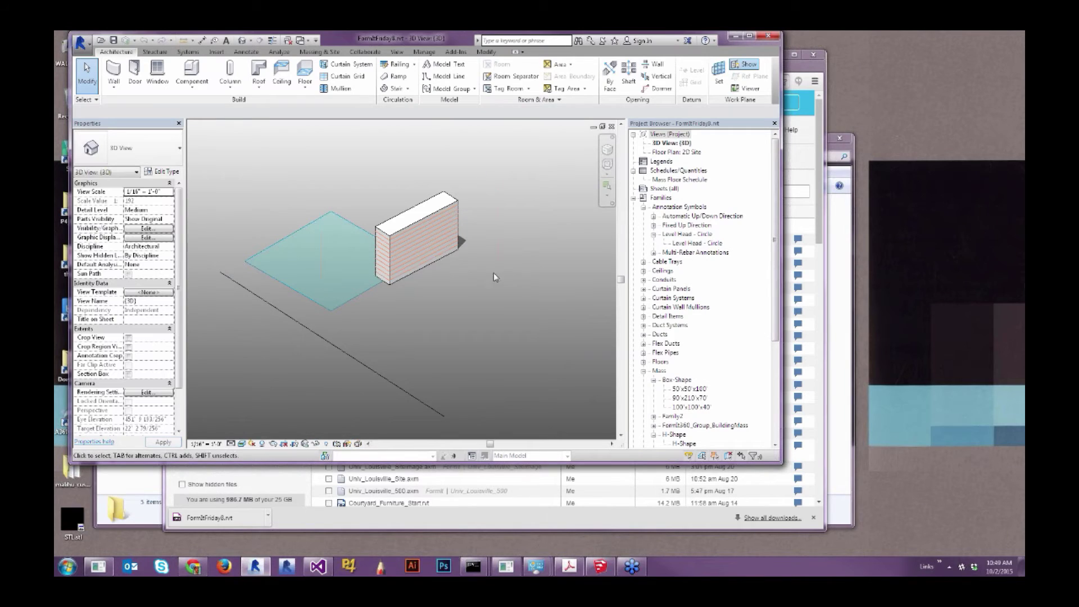
Step: Inspect the converted building mass and its floor divisions from several angles in the 3D view, and close the FormItFriday8 project
click(416, 260)
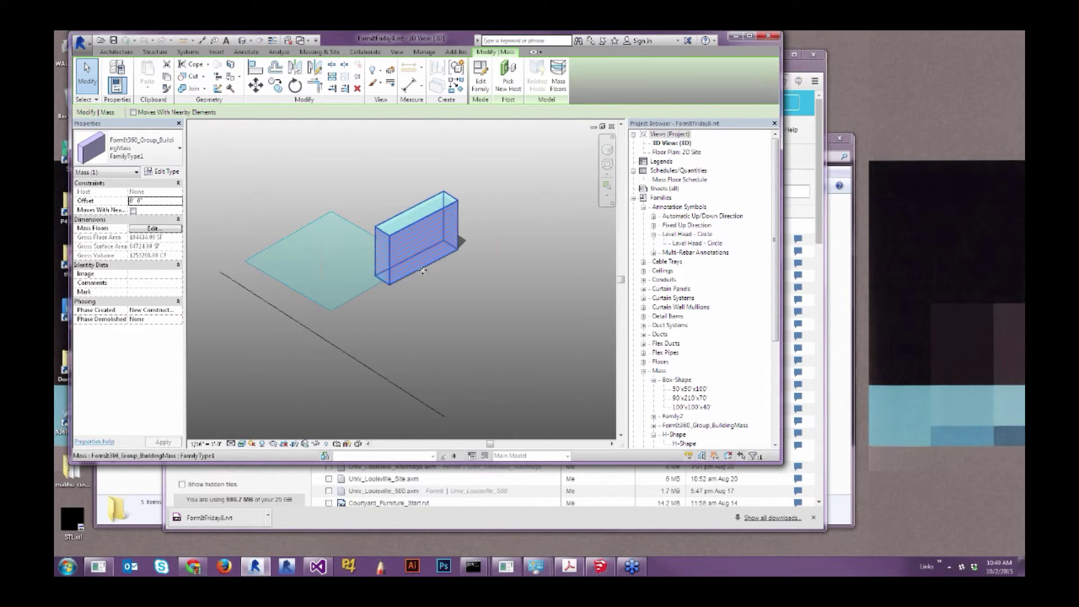
click(418, 324)
scroll(444, 327, down, 2)
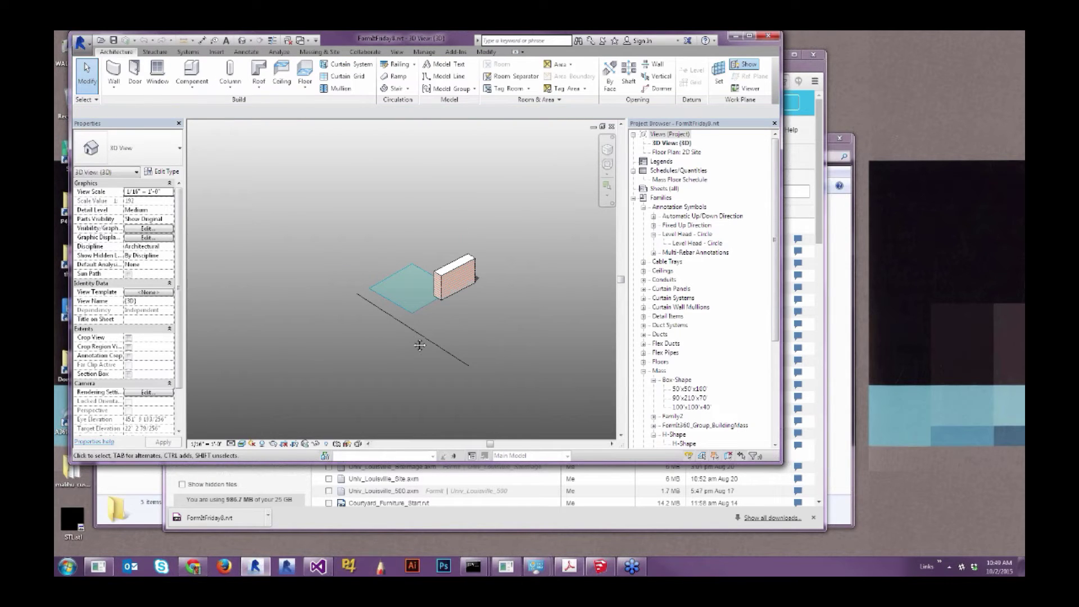
shift+middle_drag(444, 325, 537, 346)
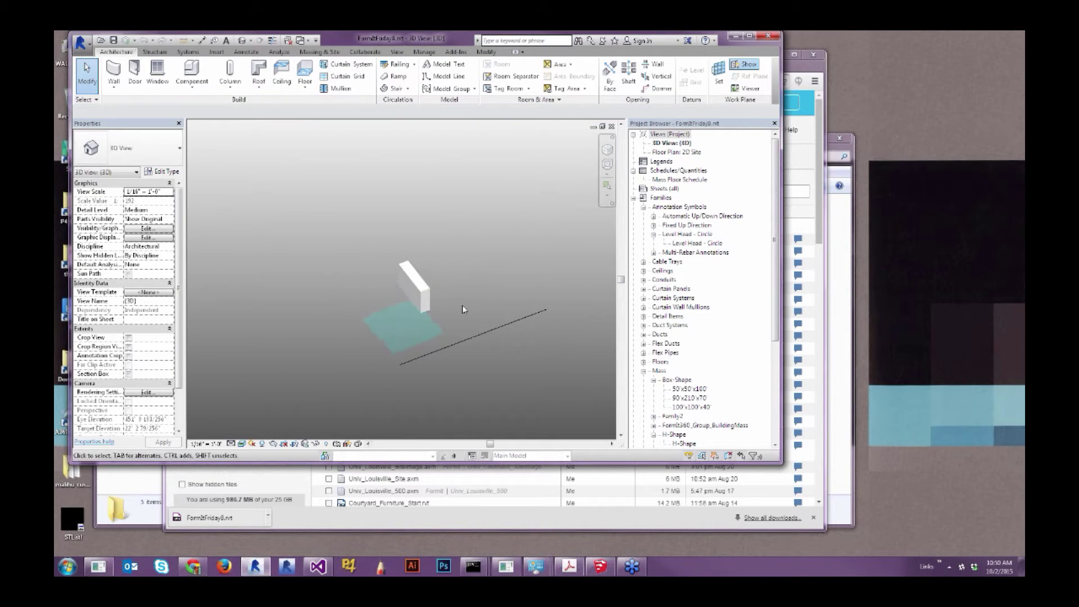
scroll(451, 308, up, 2)
scroll(475, 303, up, 2)
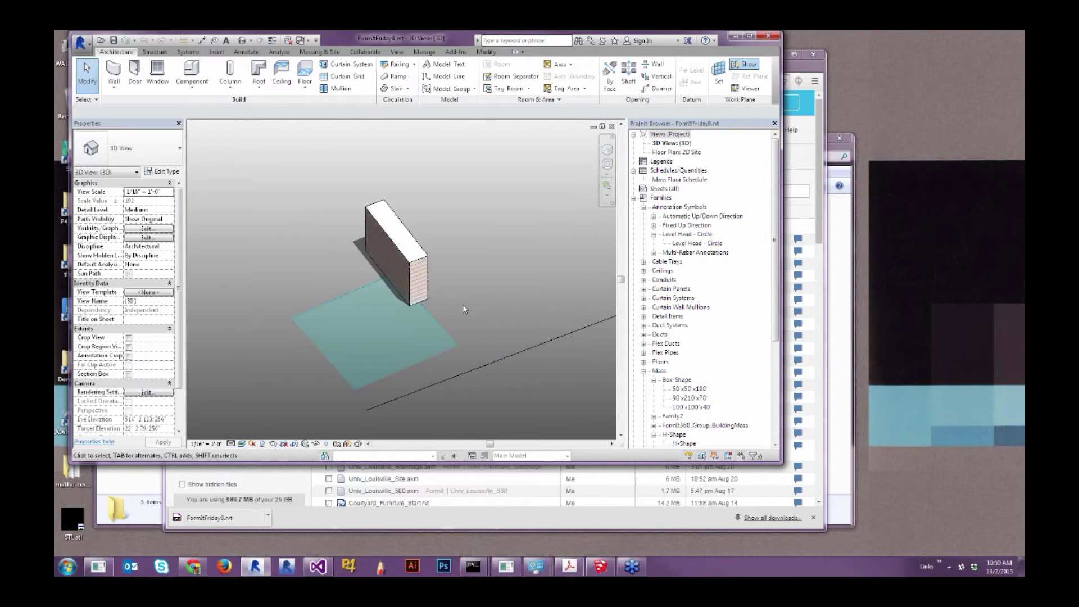
scroll(405, 288, up, 3)
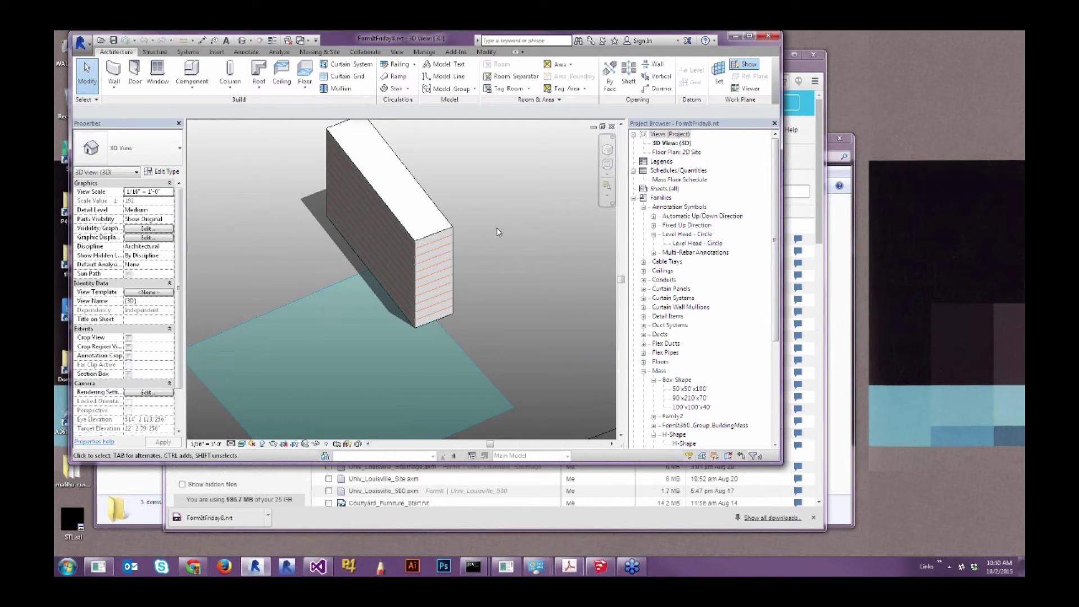
click(611, 127)
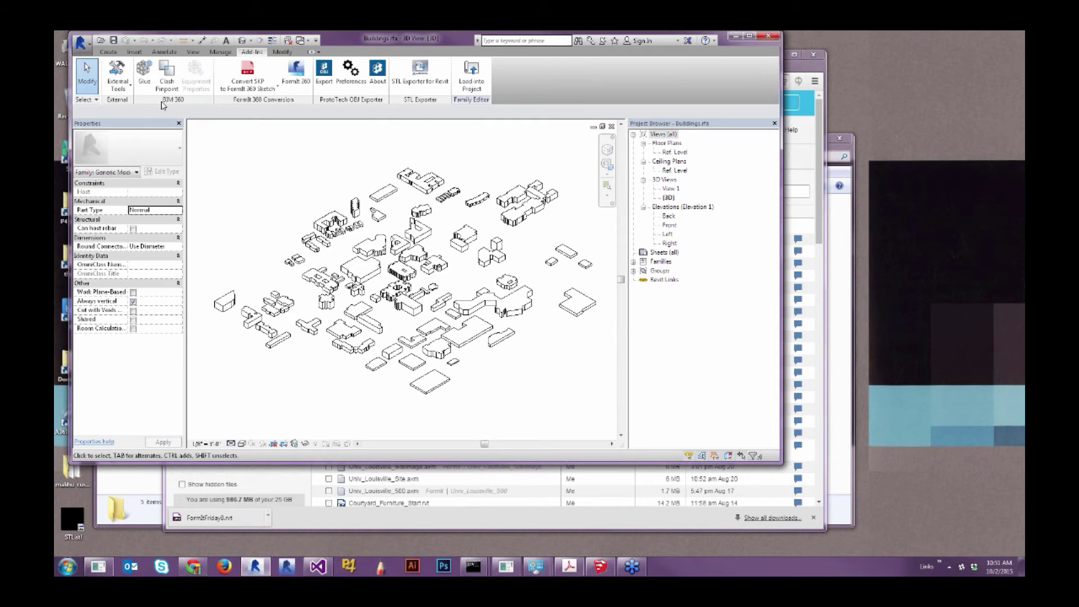
Step: Create a new project based on the template ConceptualDesignTemplate.rte from the FormIt Friday folder on the desktop
click(88, 47)
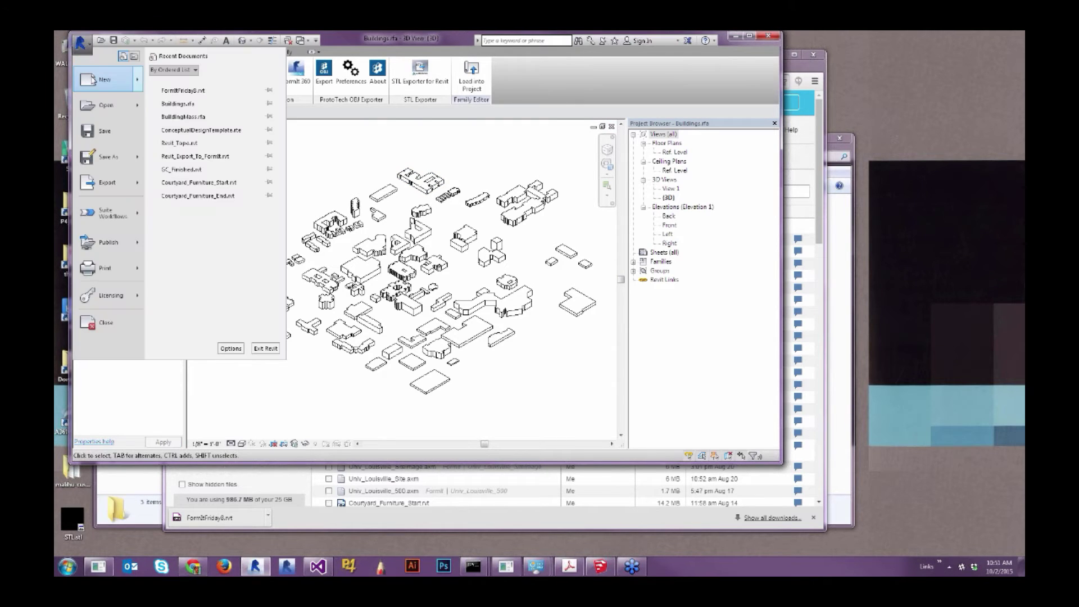
mouse_move(138, 85)
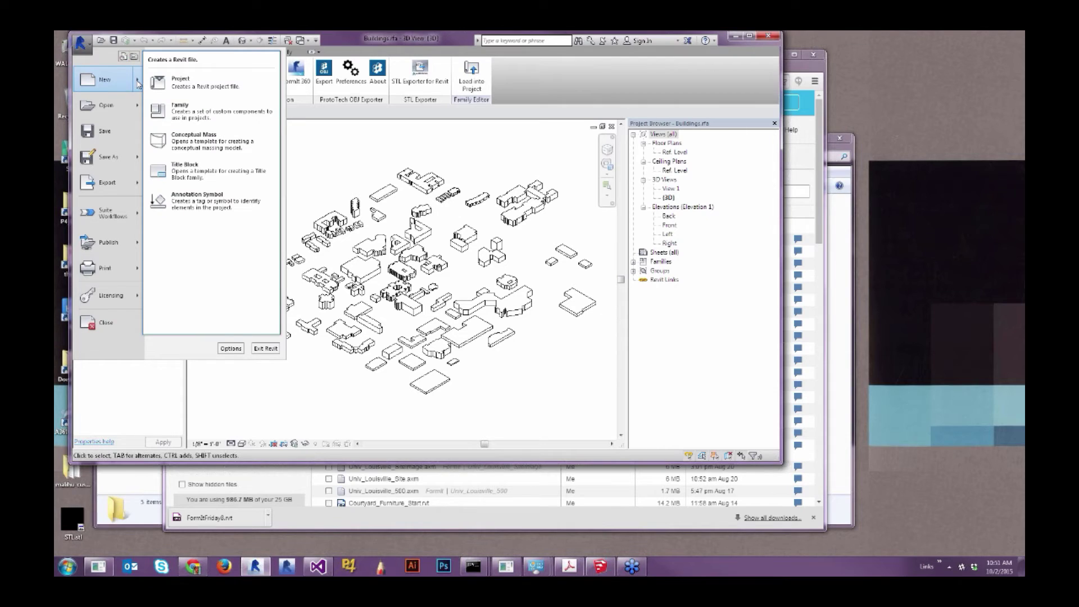
click(180, 82)
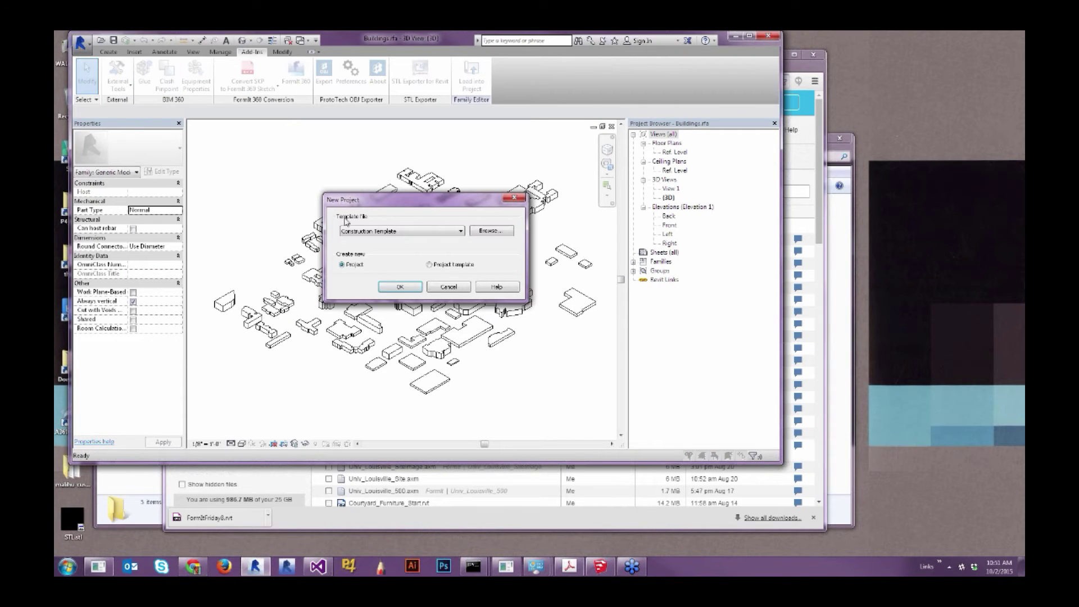
click(495, 230)
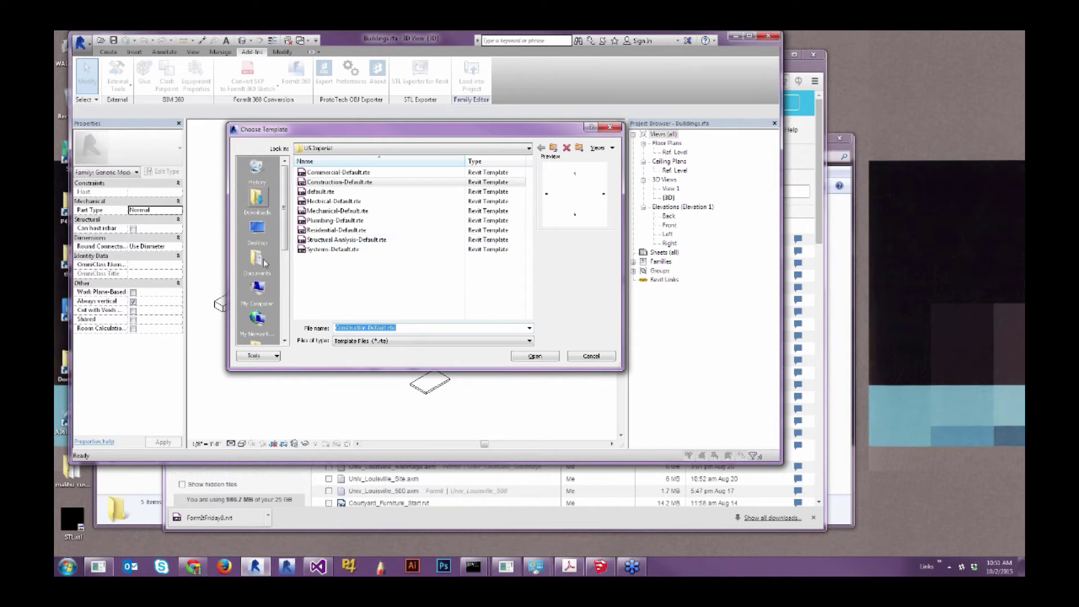
click(257, 228)
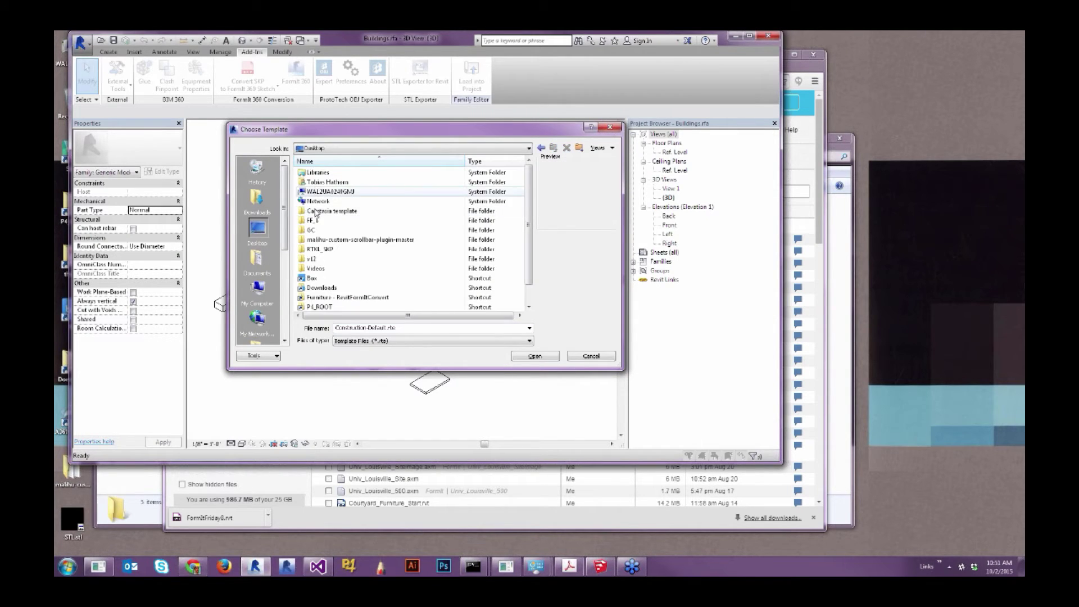
double_click(313, 221)
click(311, 212)
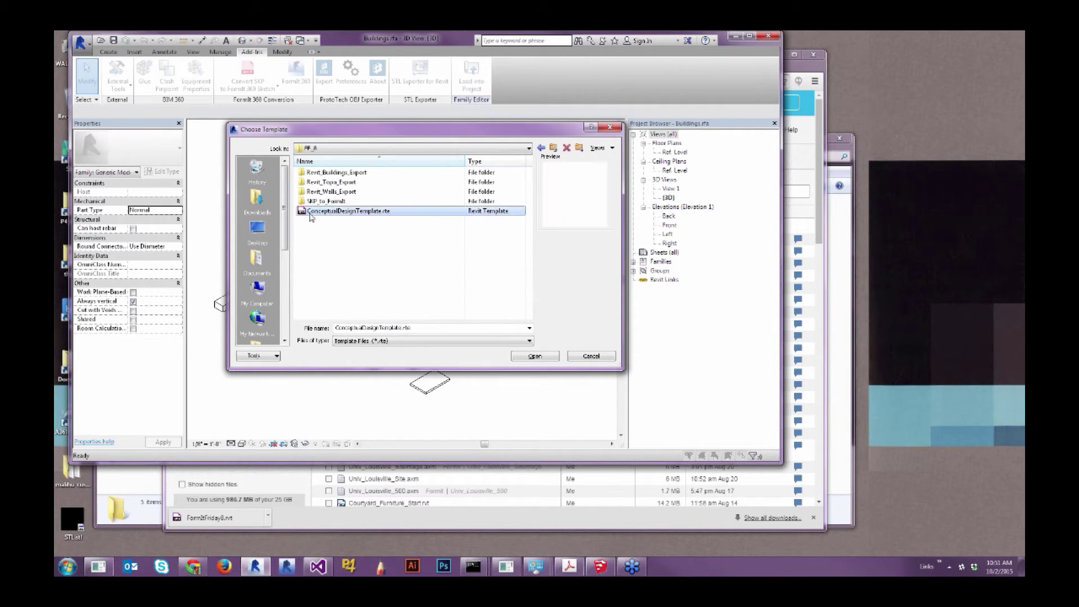
click(537, 357)
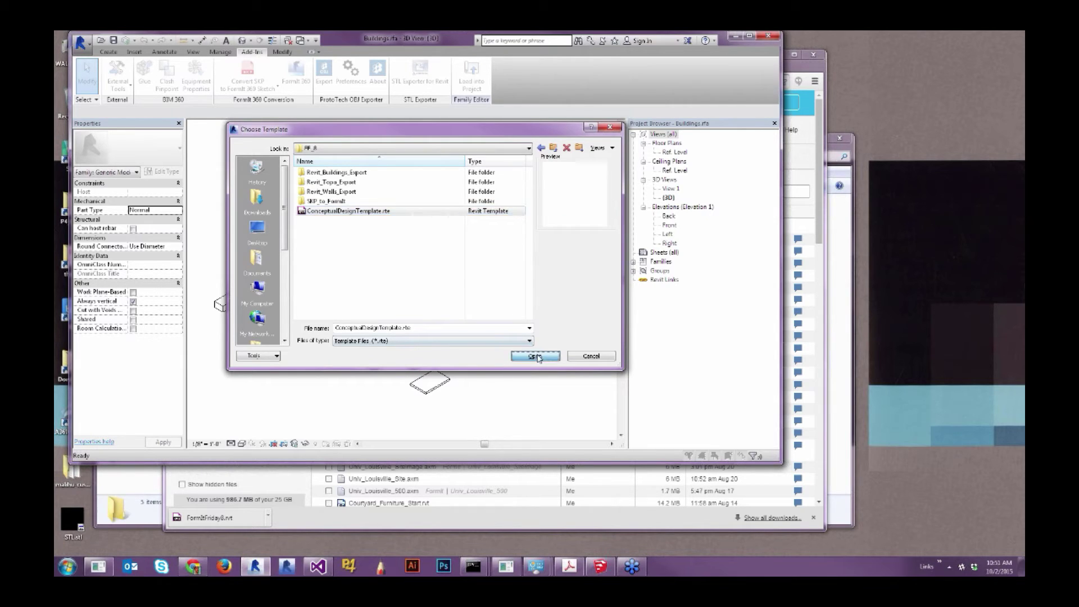
click(388, 285)
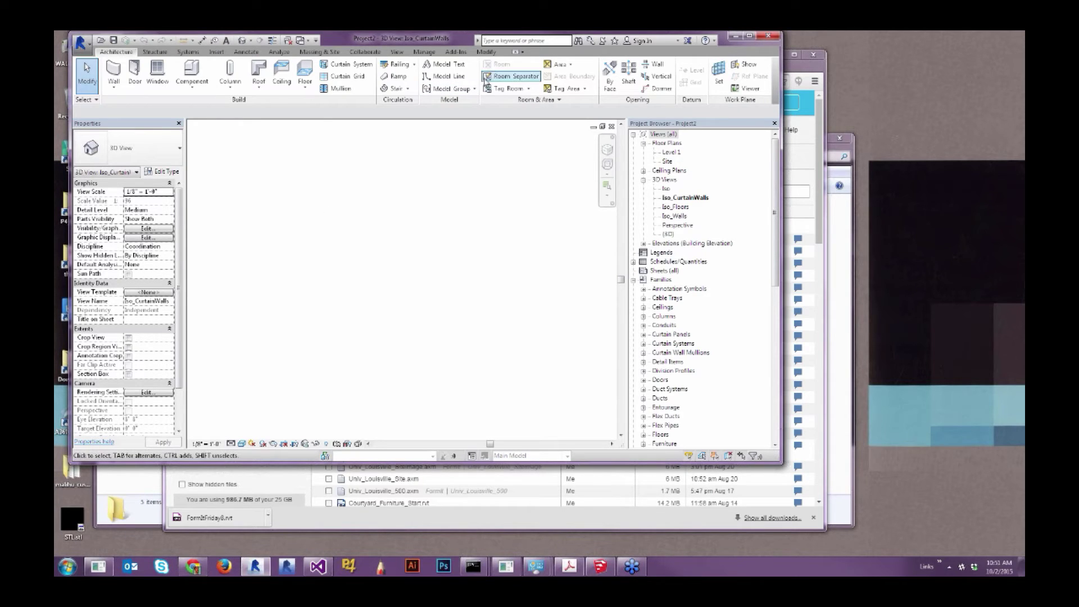
Step: Look at the FormIt 360 Conversion add-in tools, and read the FormIt 360 Converter download page on the FormIt website in the browser
click(464, 53)
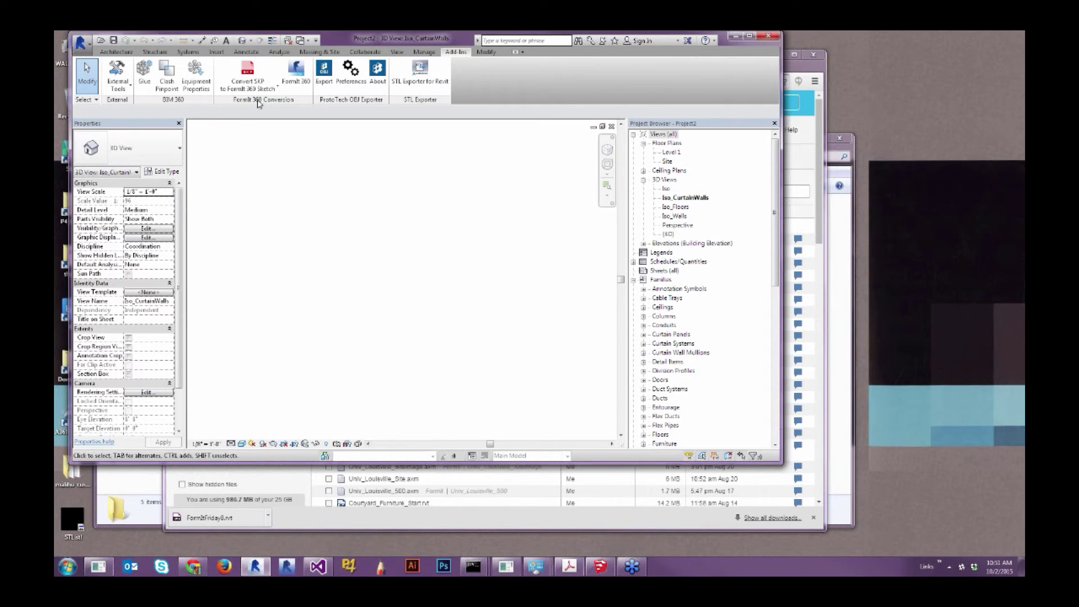
click(360, 524)
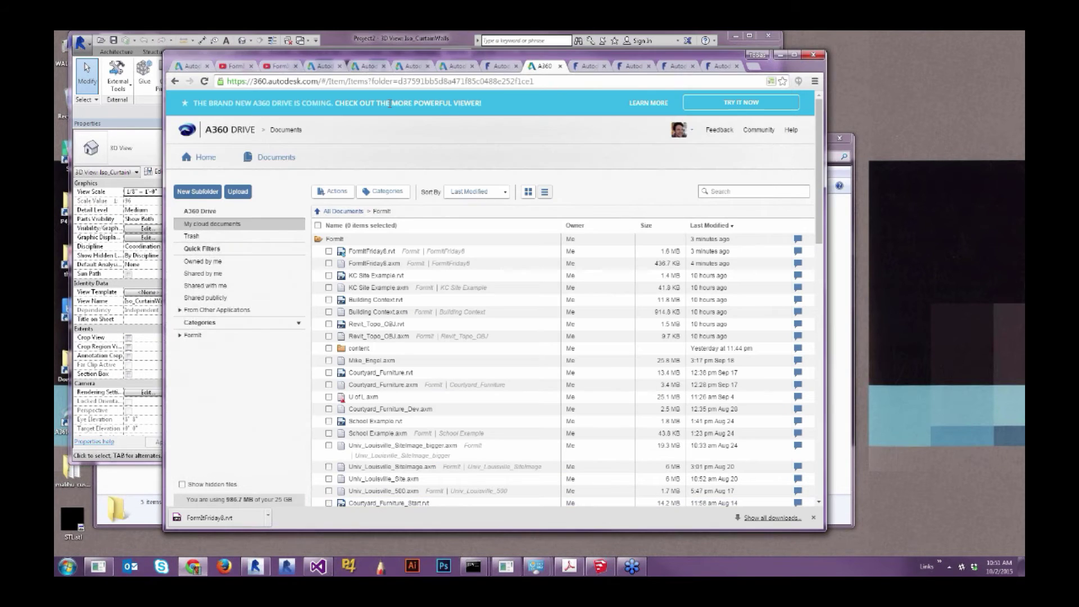
click(192, 66)
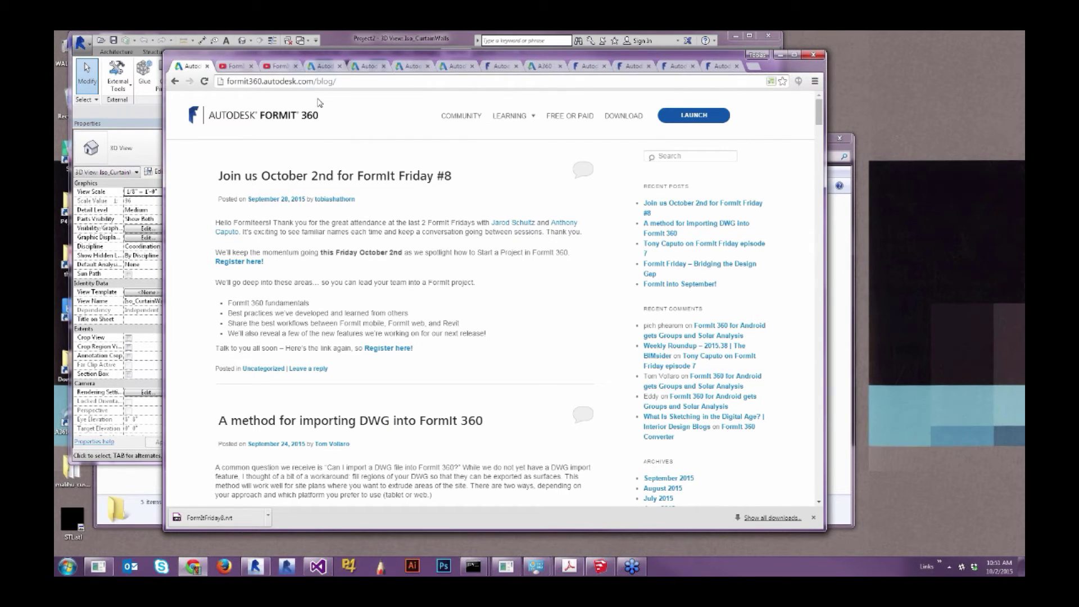
click(630, 121)
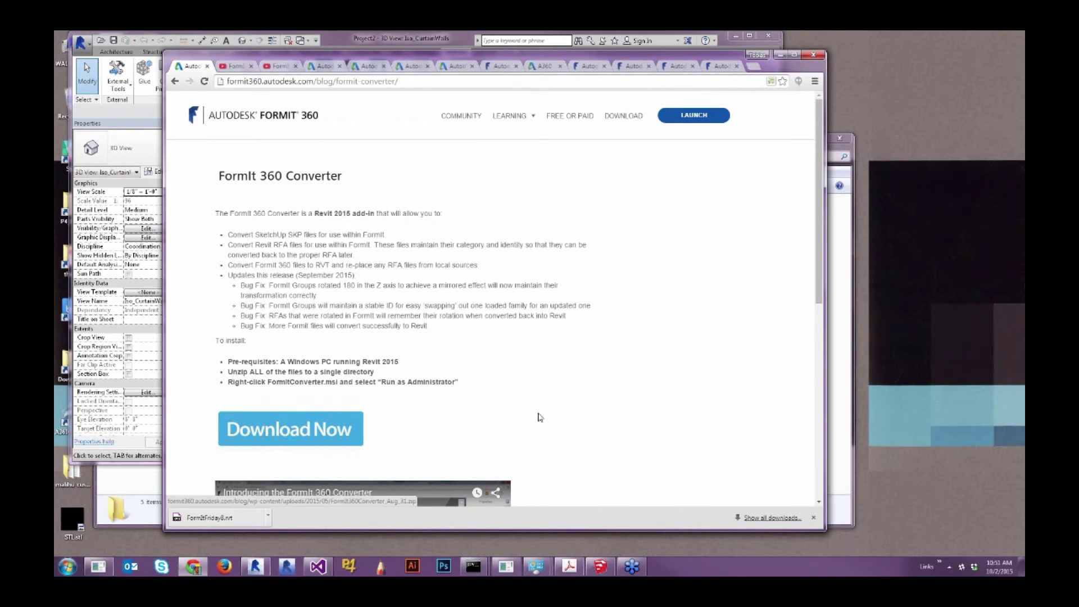
scroll(537, 415, down, 3)
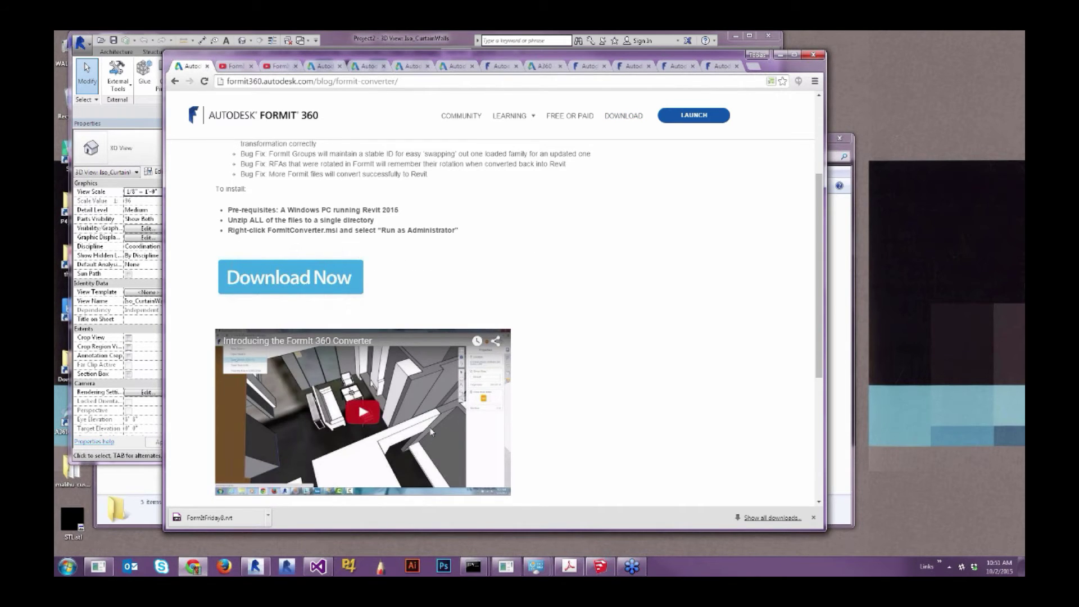
scroll(427, 433, up, 3)
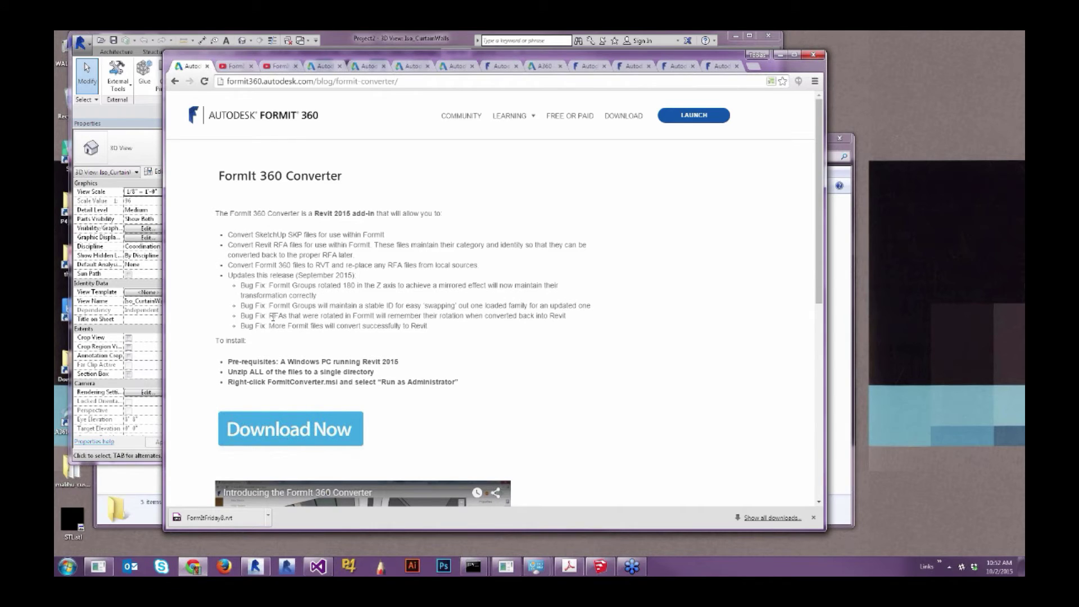
scroll(369, 303, down, 1)
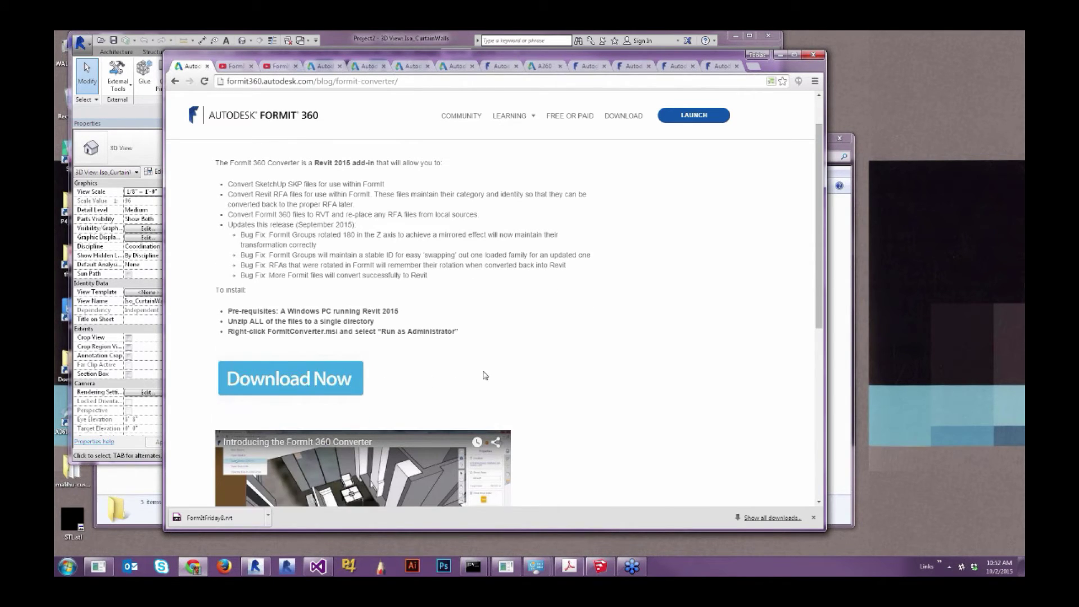
Step: Export the FormItFriday8 model from FormIt 360 locally as a FormIt 360 Sketch and dismiss the Windows file-opening dialog
click(814, 518)
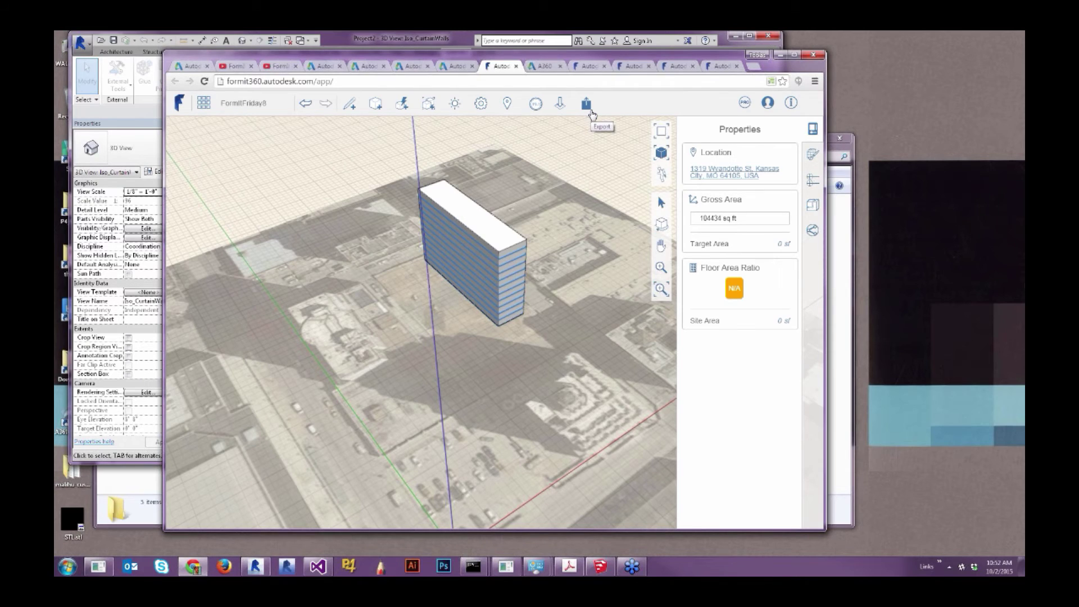
click(587, 105)
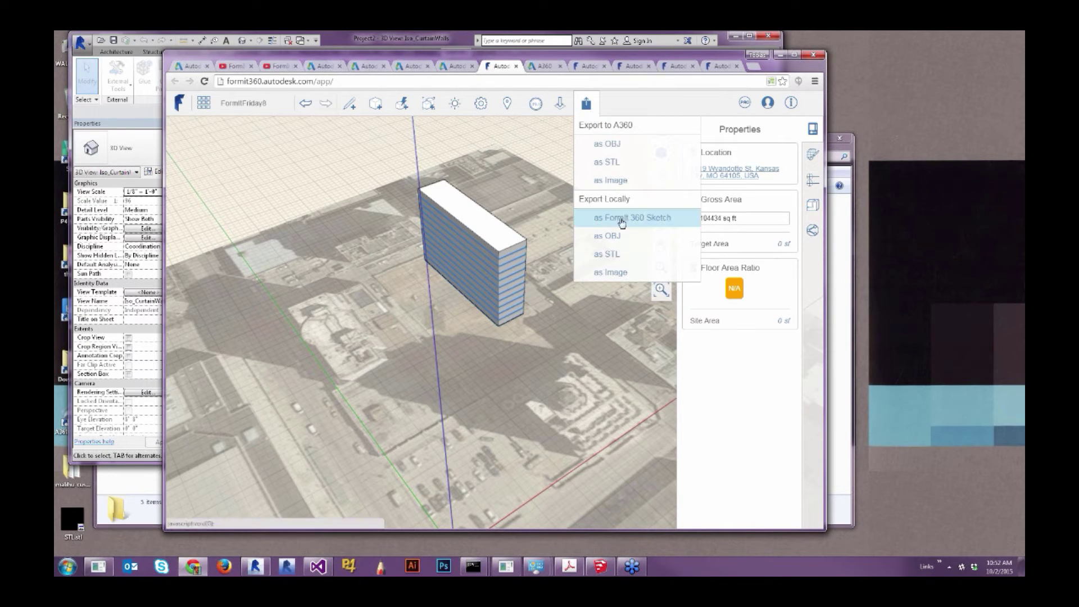
click(679, 224)
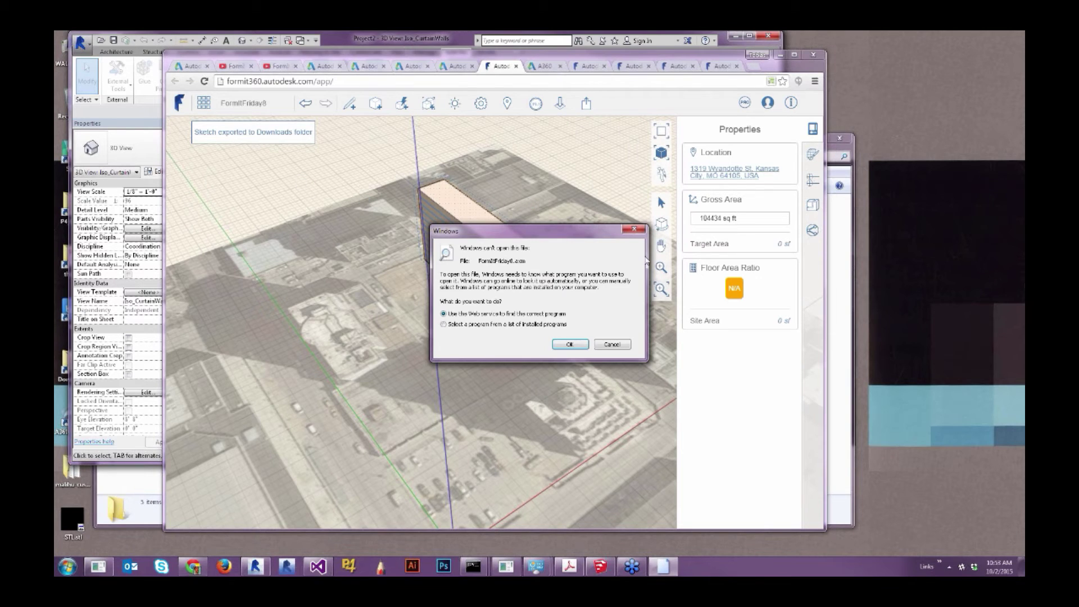
click(634, 229)
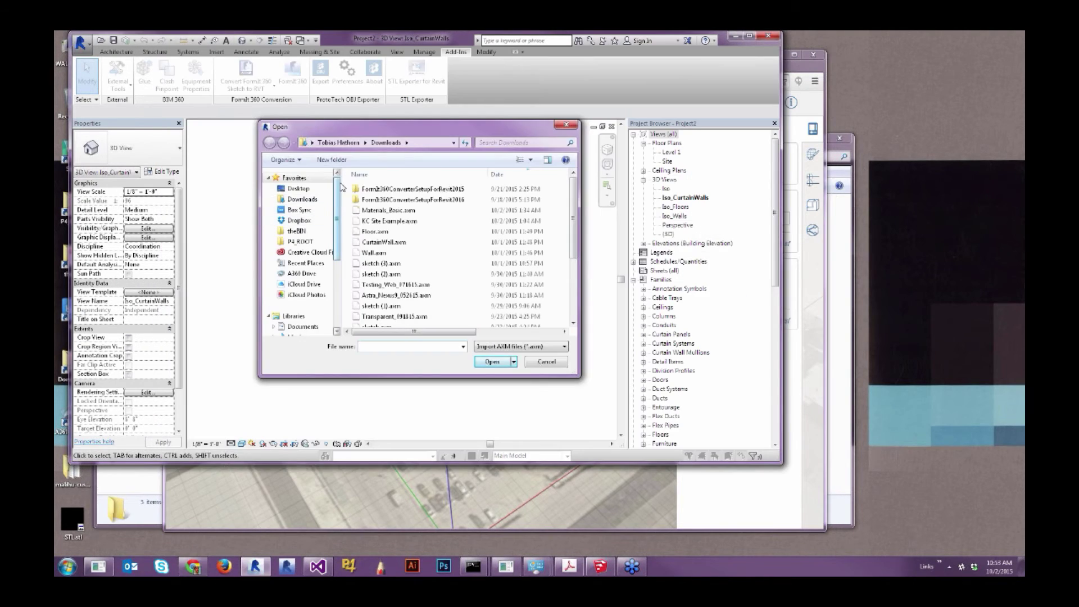
Step: In Revit, convert the sketch FormItFriday8.axm from the Downloads folder to RVT in the new template-based project
click(303, 200)
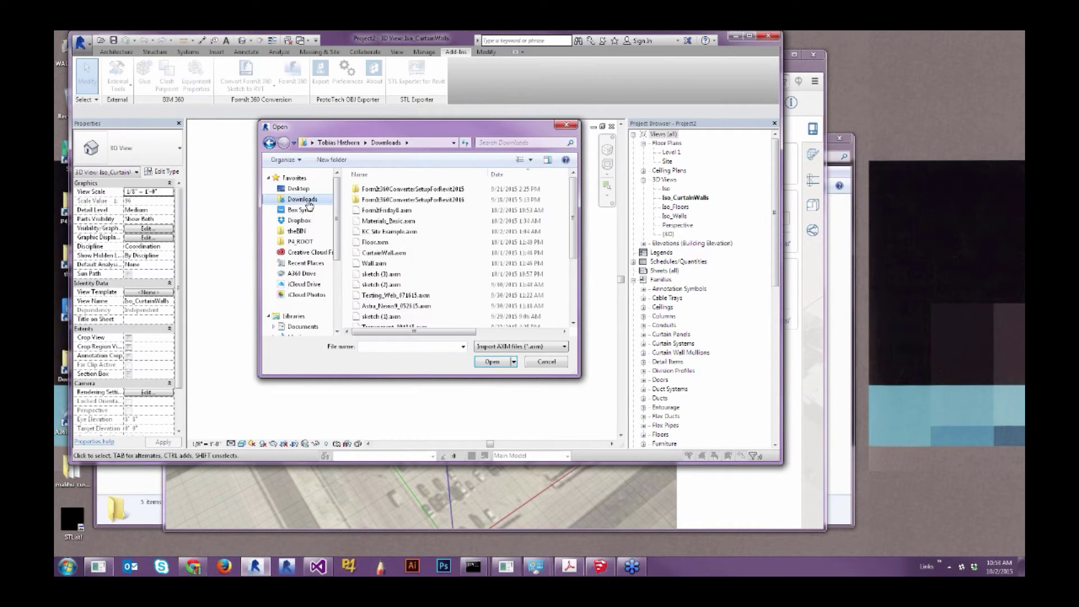
click(452, 212)
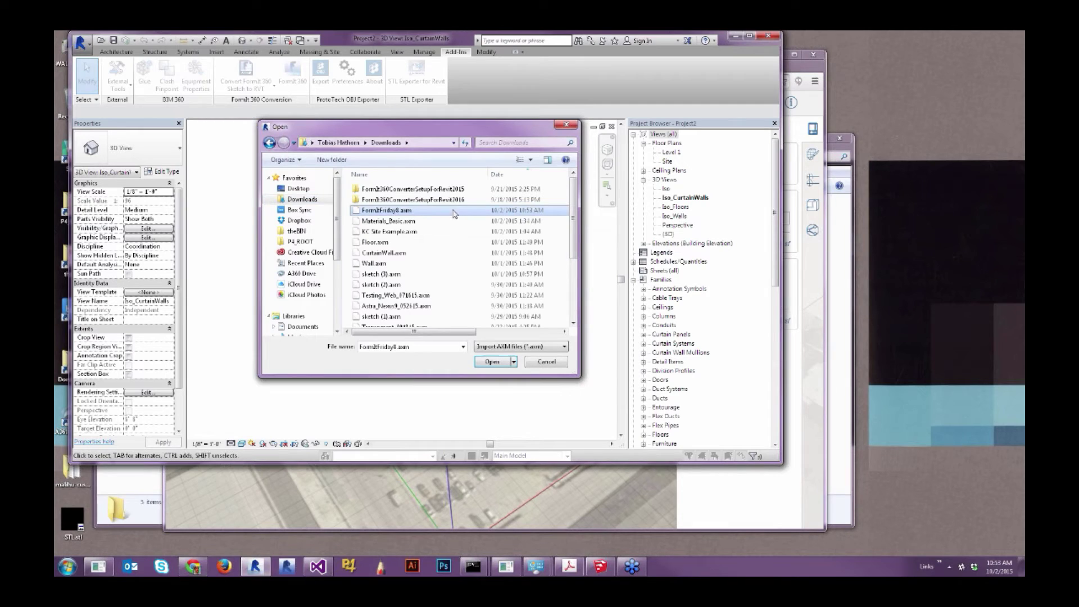
click(492, 362)
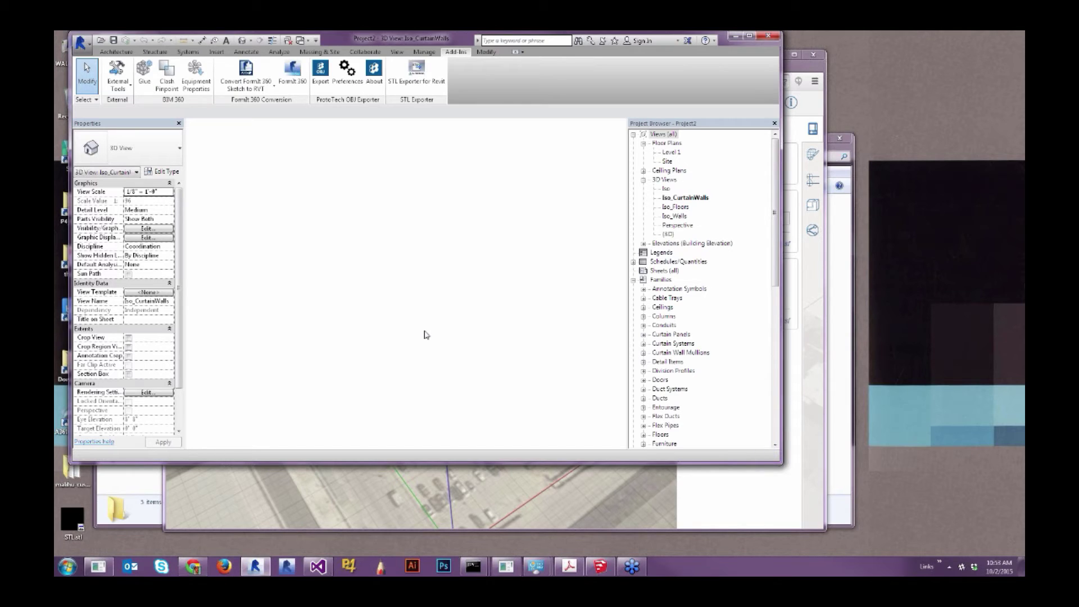
Step: Check the visibility and graphic overrides of the Iso_CurtainWalls view, accept them unchanged, and examine the converted mass floors
key(v)
key(v)
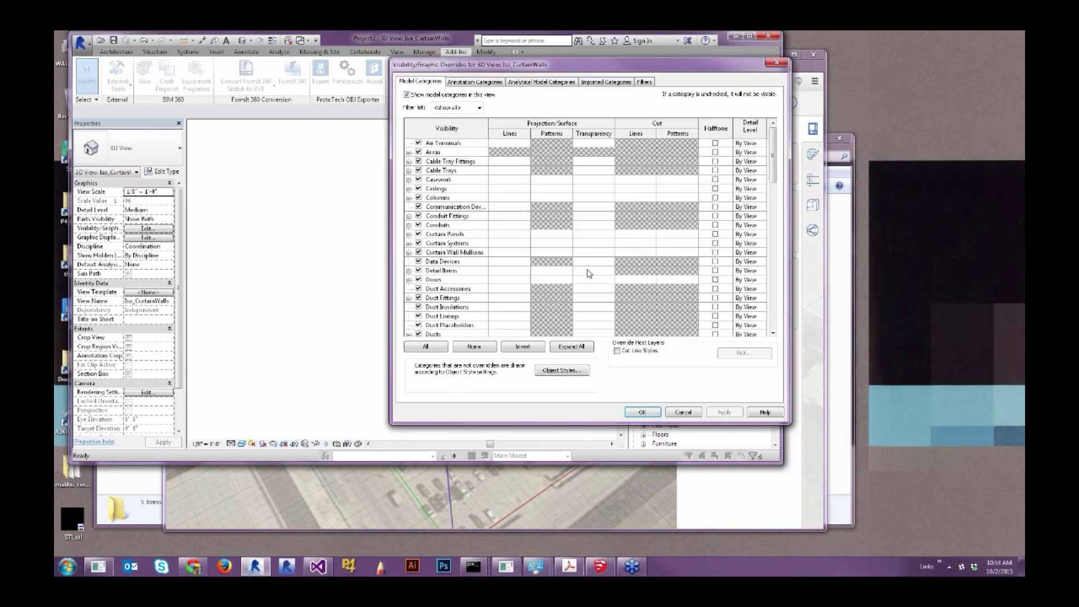
click(483, 262)
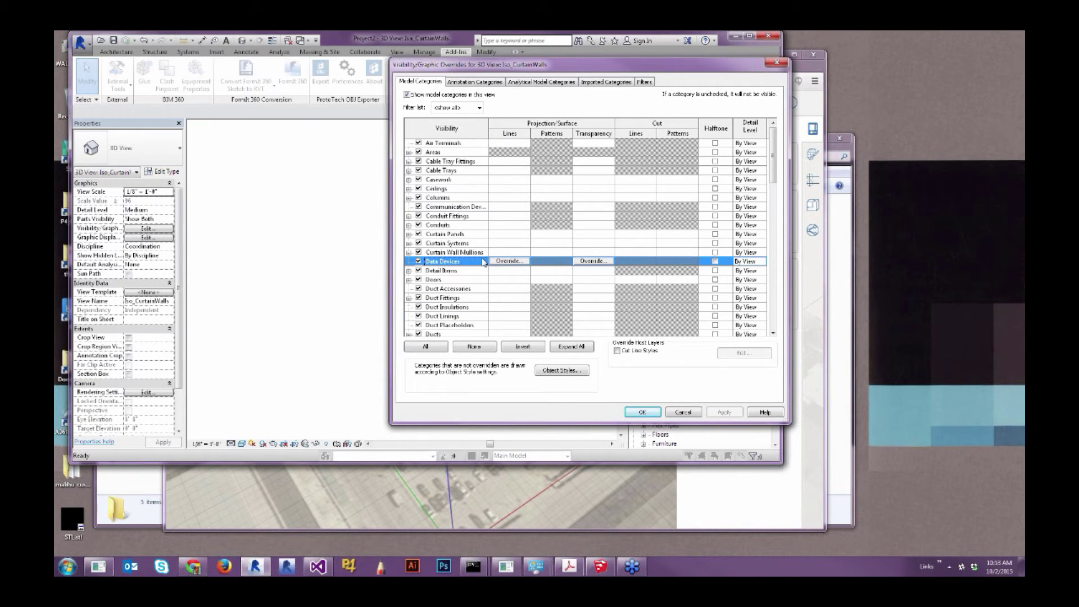
click(642, 412)
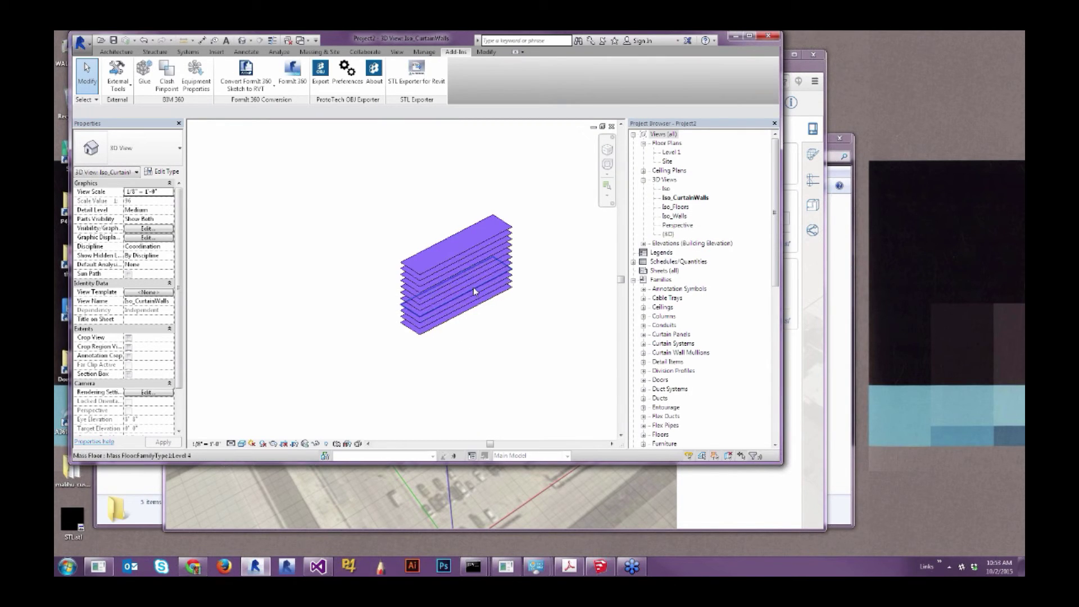
scroll(419, 284, up, 4)
scroll(420, 284, down, 3)
Step: Open the East building elevation, inspect the converted level names and heights, and close the elevation view
double_click(667, 251)
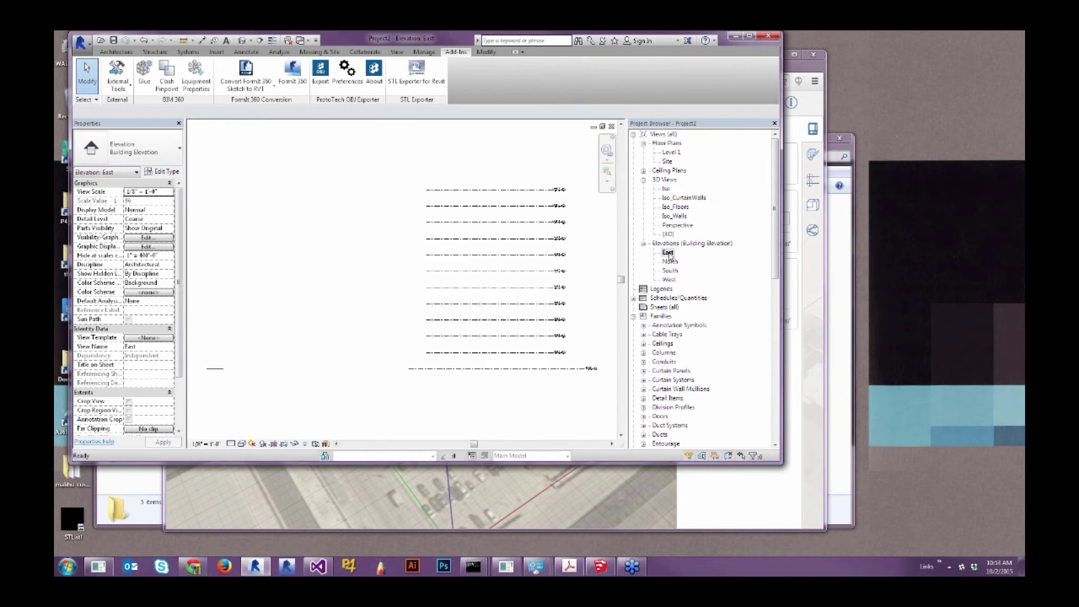
scroll(562, 353, up, 5)
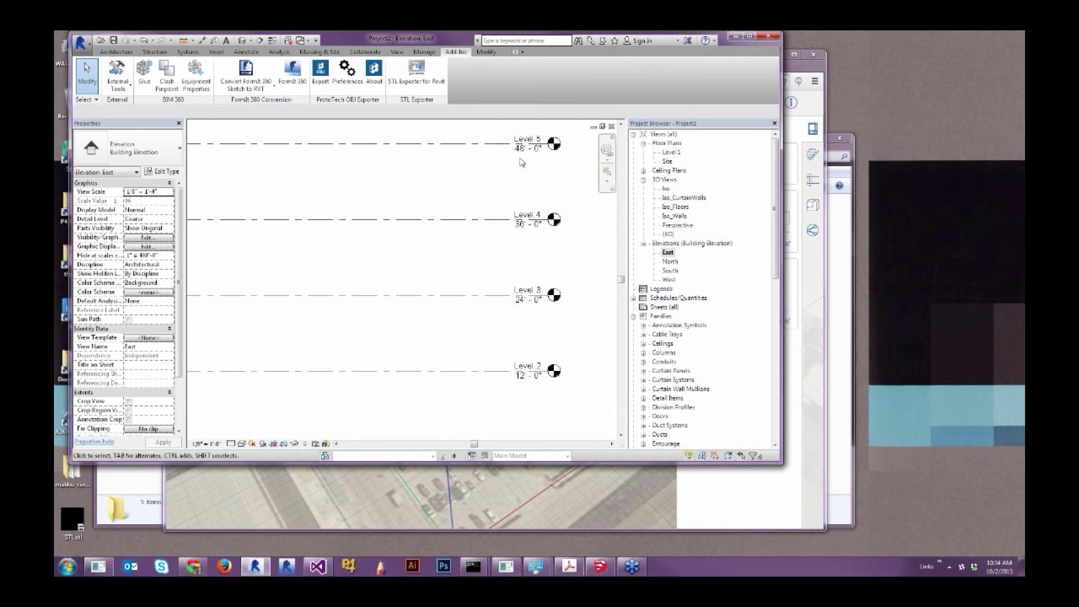
scroll(460, 249, down, 5)
scroll(460, 249, down, 2)
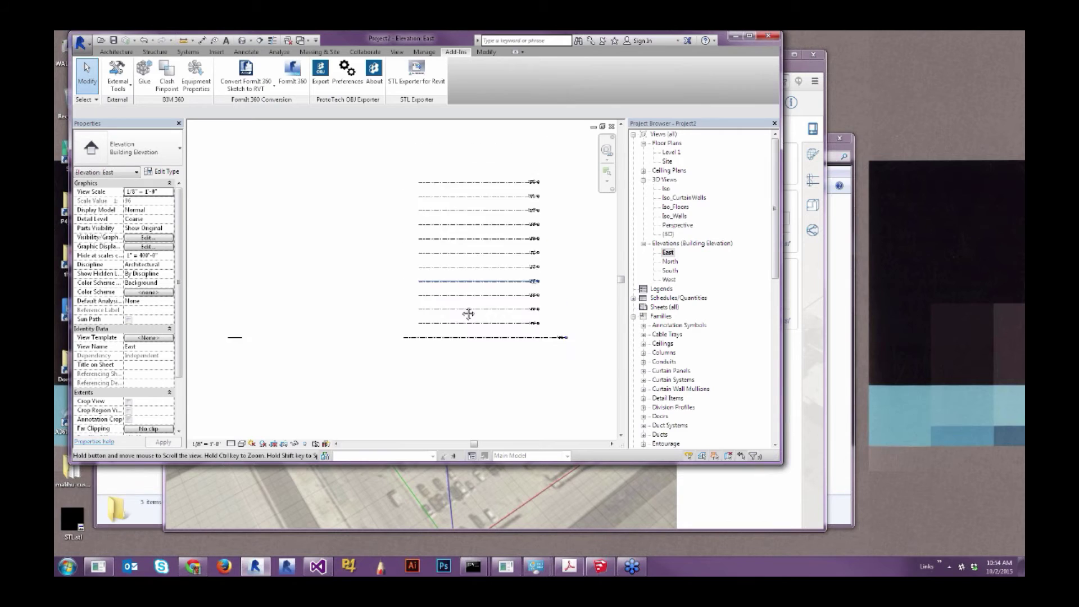
click(611, 127)
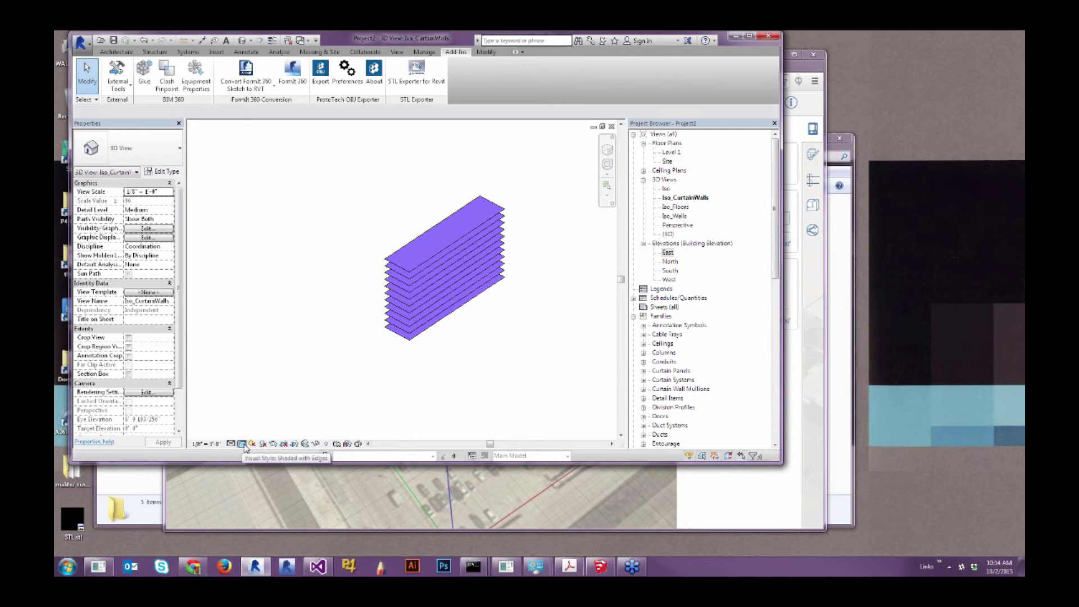
Step: Inspect the 3D view's graphic display options, including shadows, lighting, sun settings and project location, and close them without changes
click(245, 447)
click(248, 366)
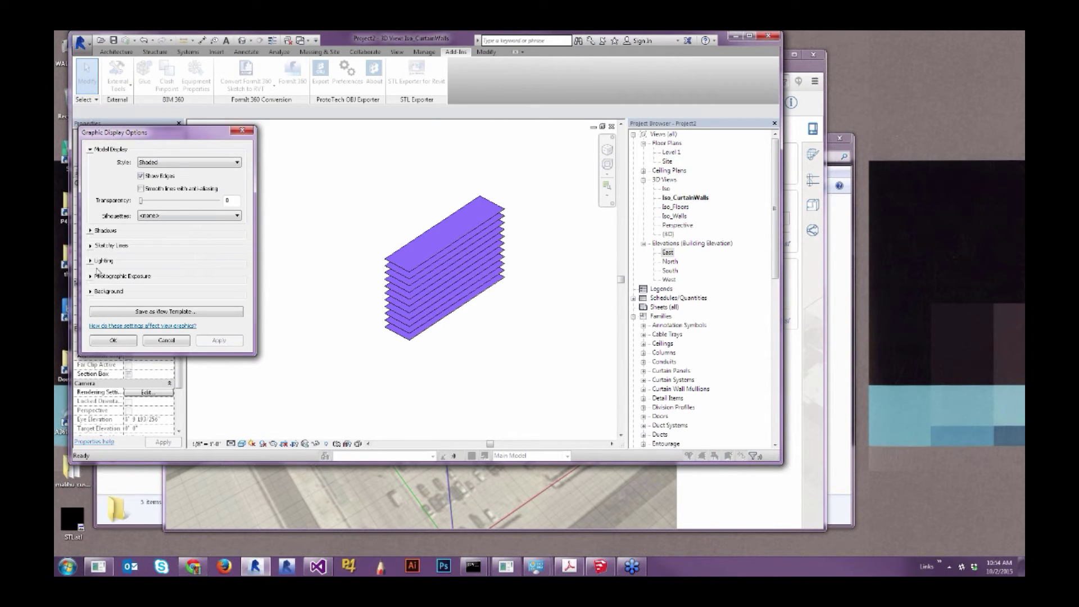
click(90, 231)
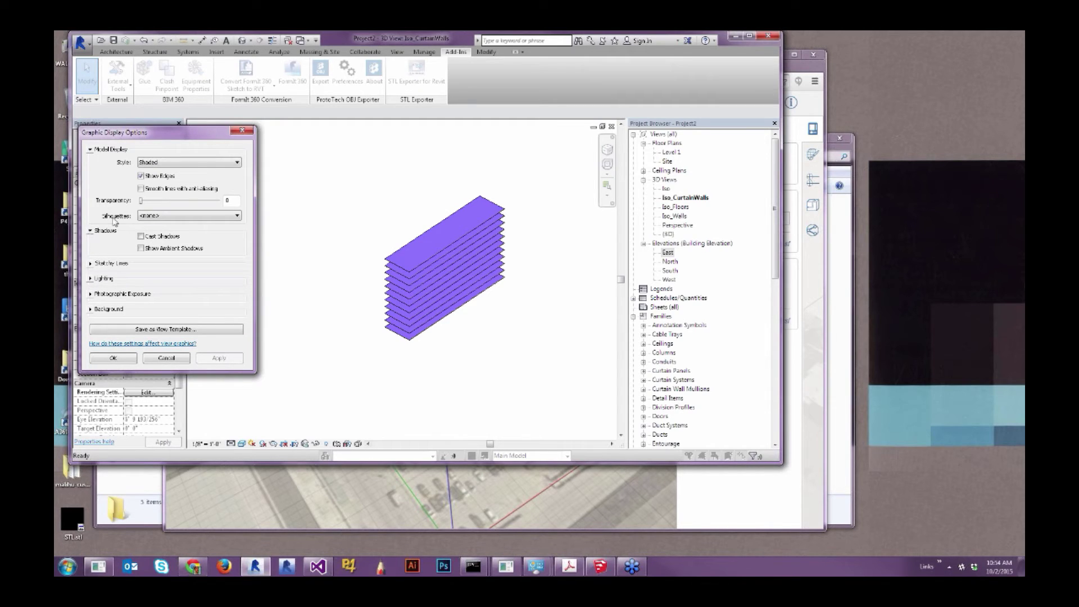
click(90, 279)
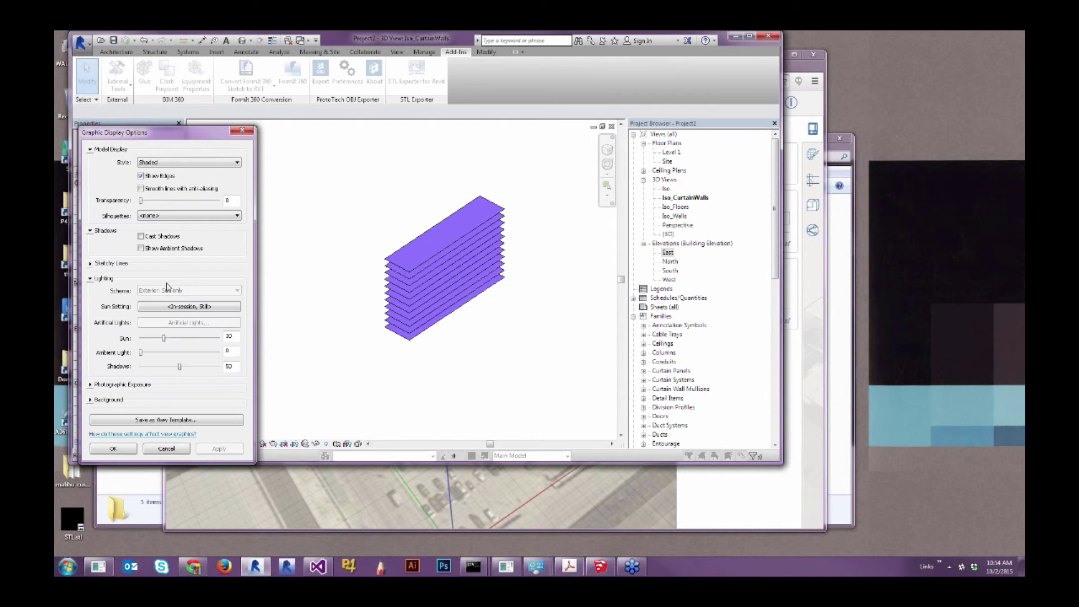
click(181, 308)
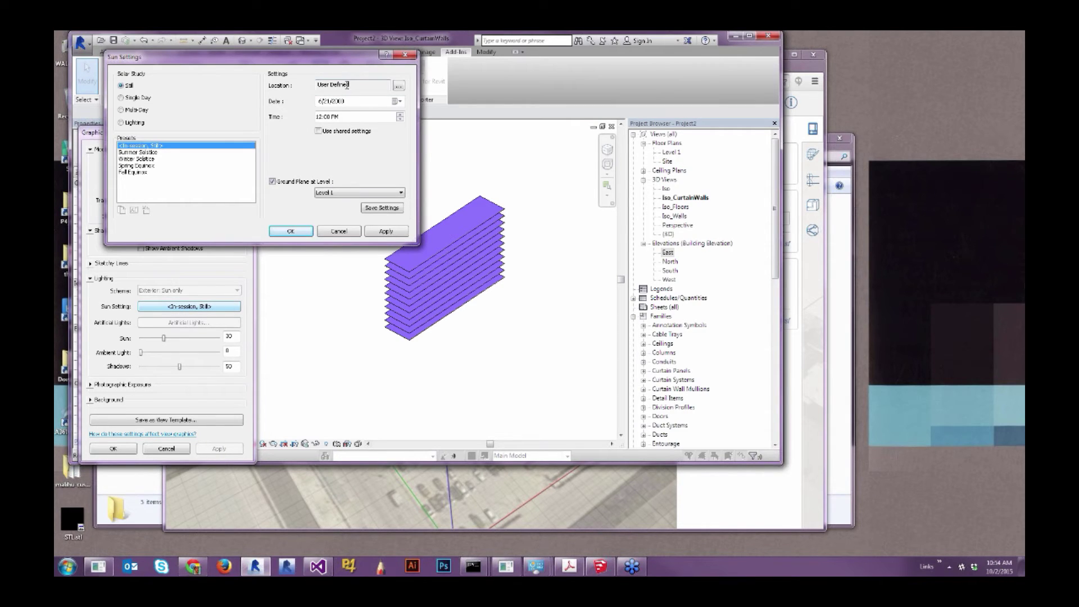
click(399, 86)
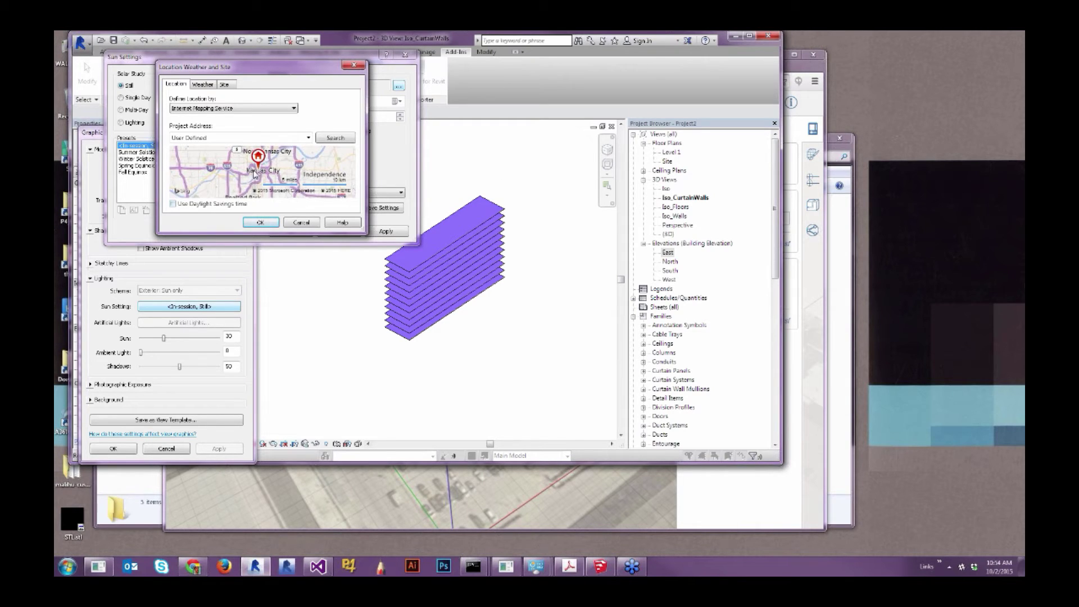
click(262, 223)
click(297, 232)
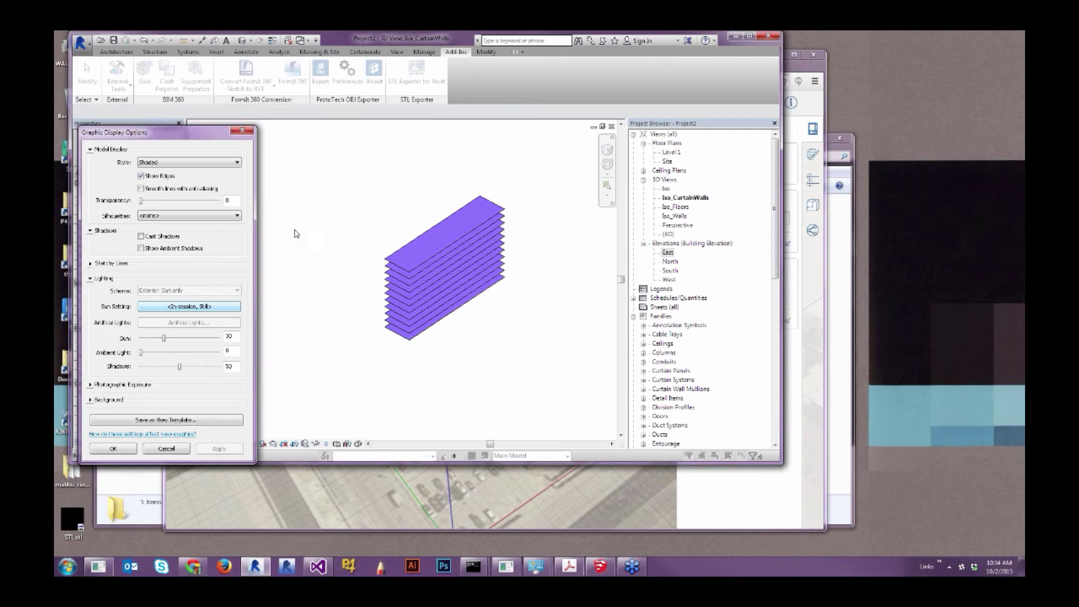
click(242, 134)
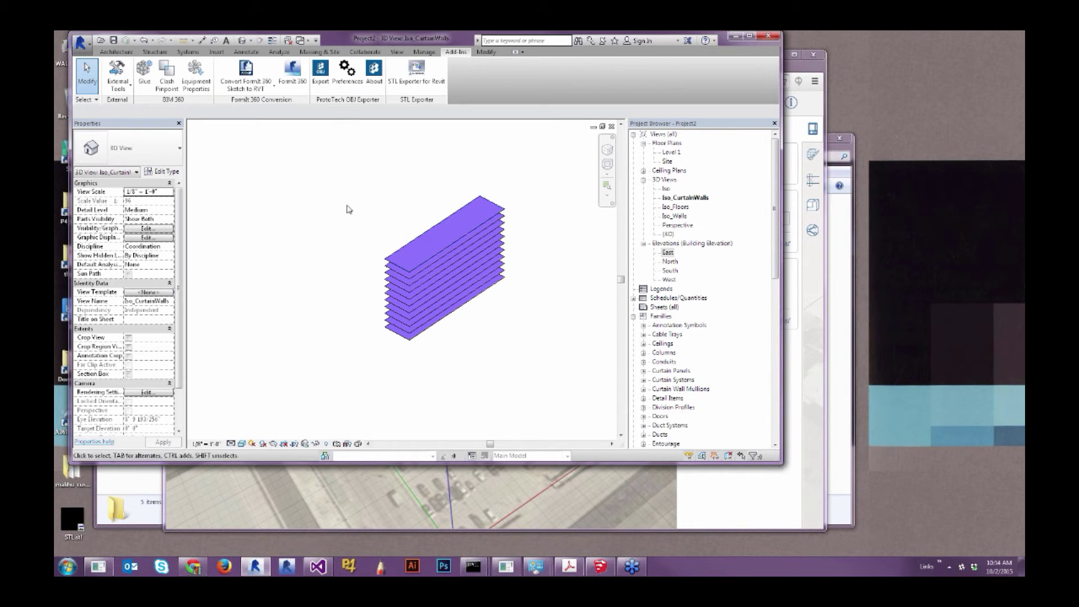
Step: Create Generic - 12" floors by face on all mass floors of the building with a 0' 0" offset, and inspect them
click(321, 52)
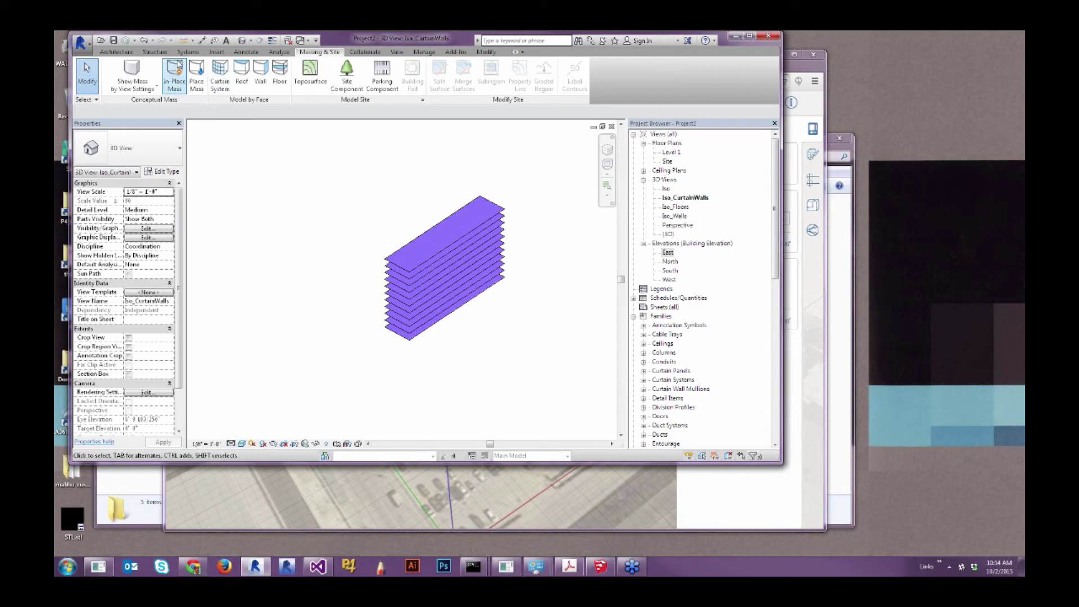
click(279, 83)
drag(346, 157, 572, 399)
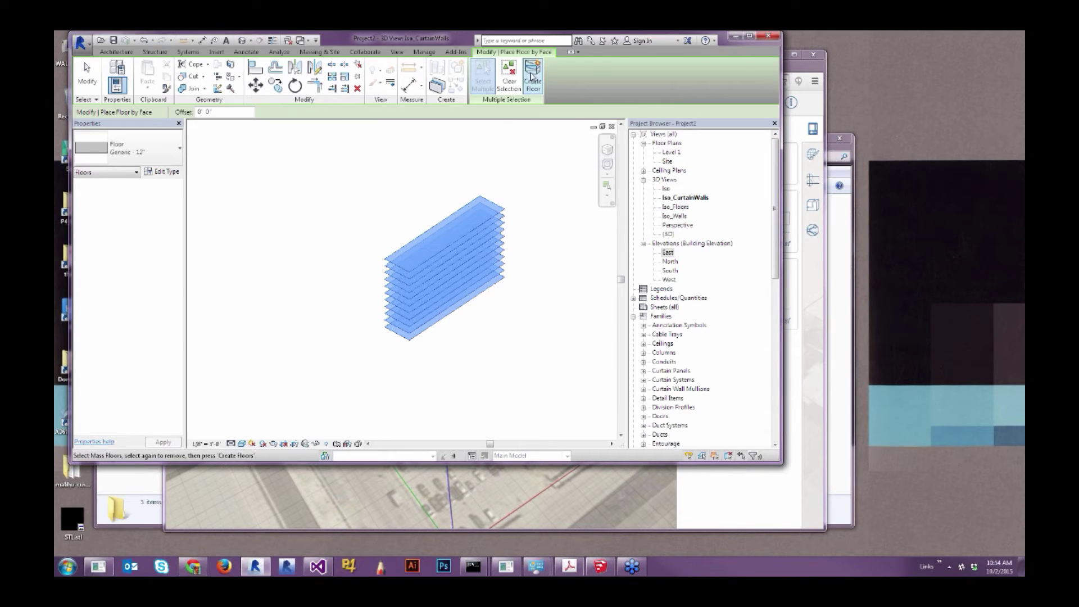
click(532, 76)
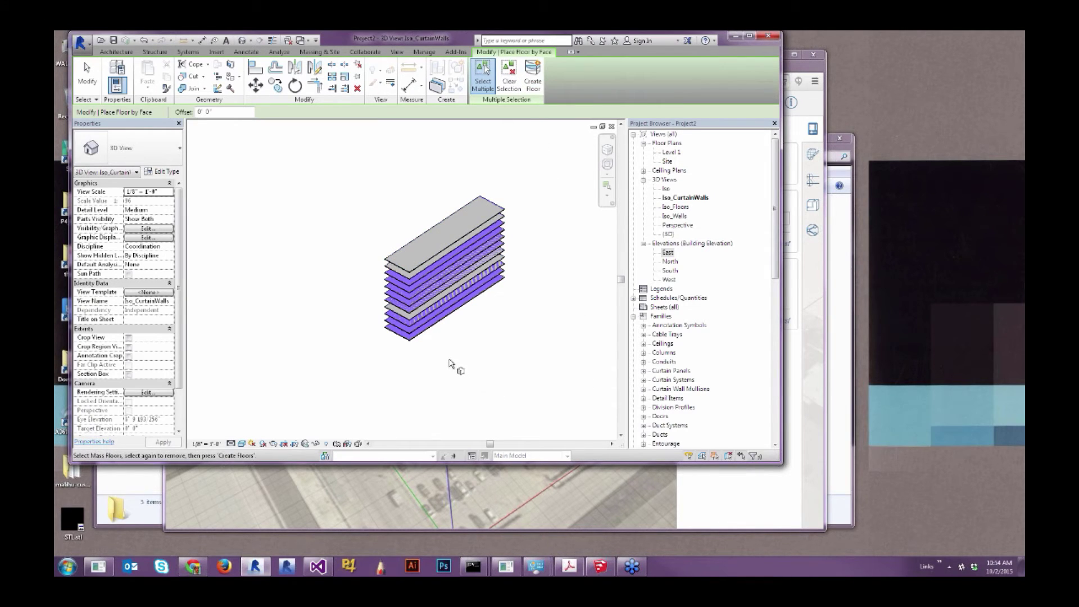
shift+middle_drag(427, 373, 541, 331)
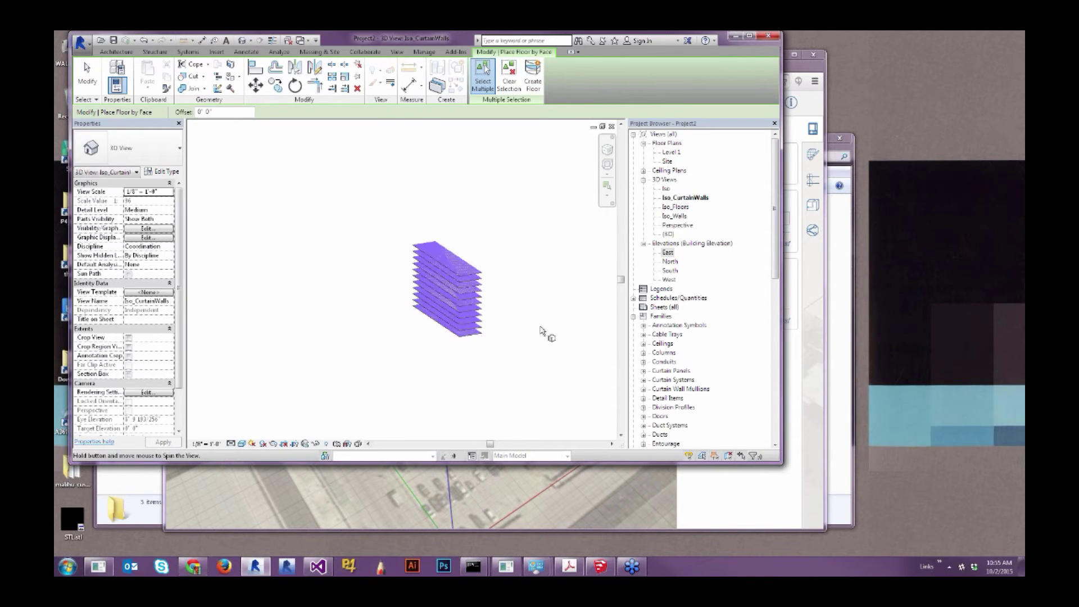
scroll(487, 293, up, 8)
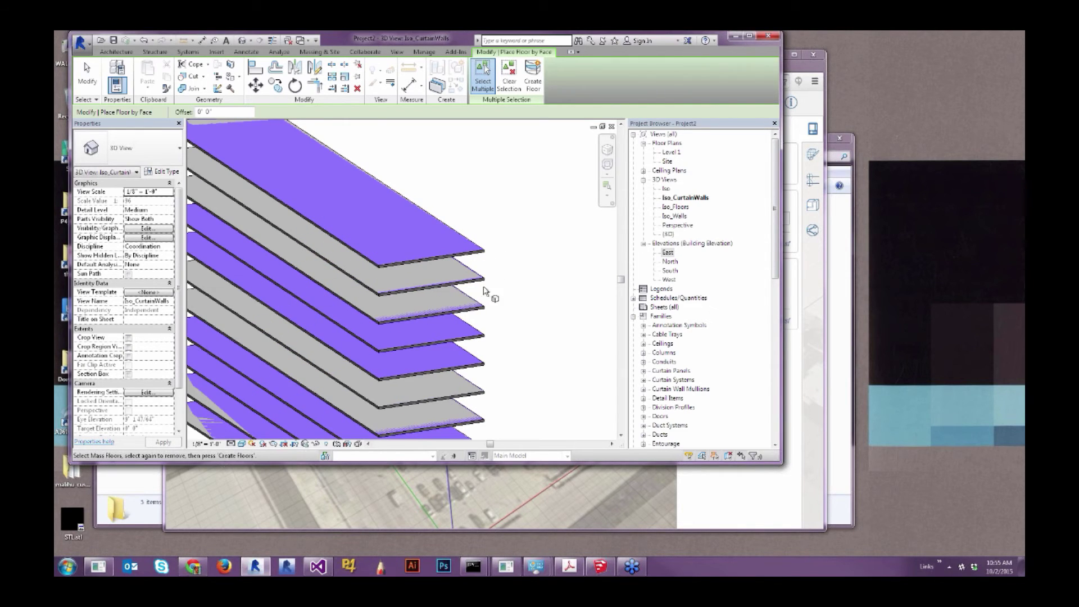
scroll(486, 294, down, 10)
Step: Switch to FormIt 360, edit the BuildingMass group, pull its long side face outward about 60', and finish editing the group
key(alt+Tab)
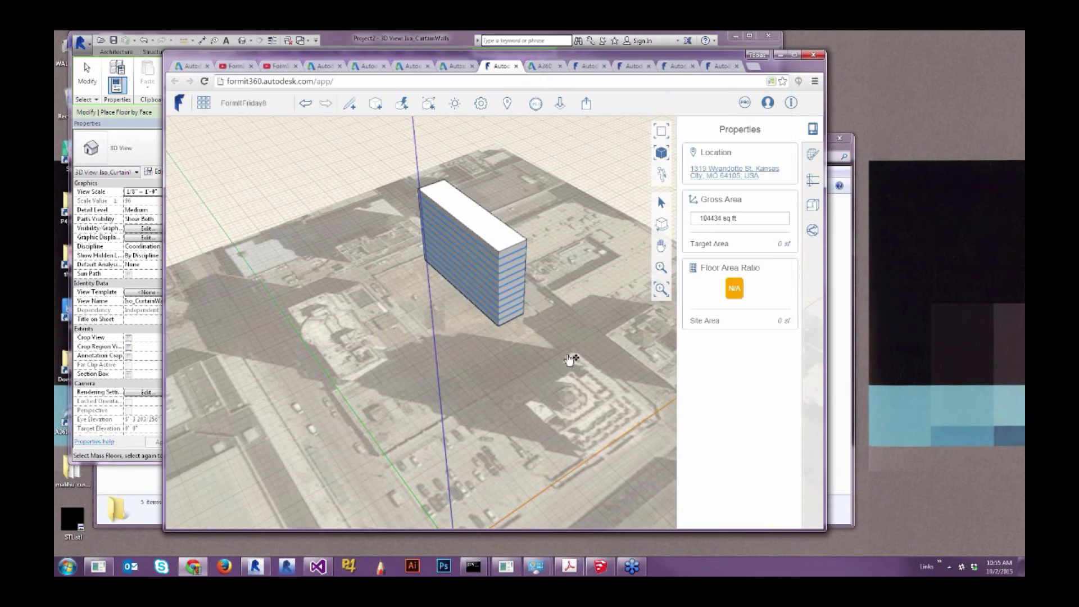
double_click(518, 293)
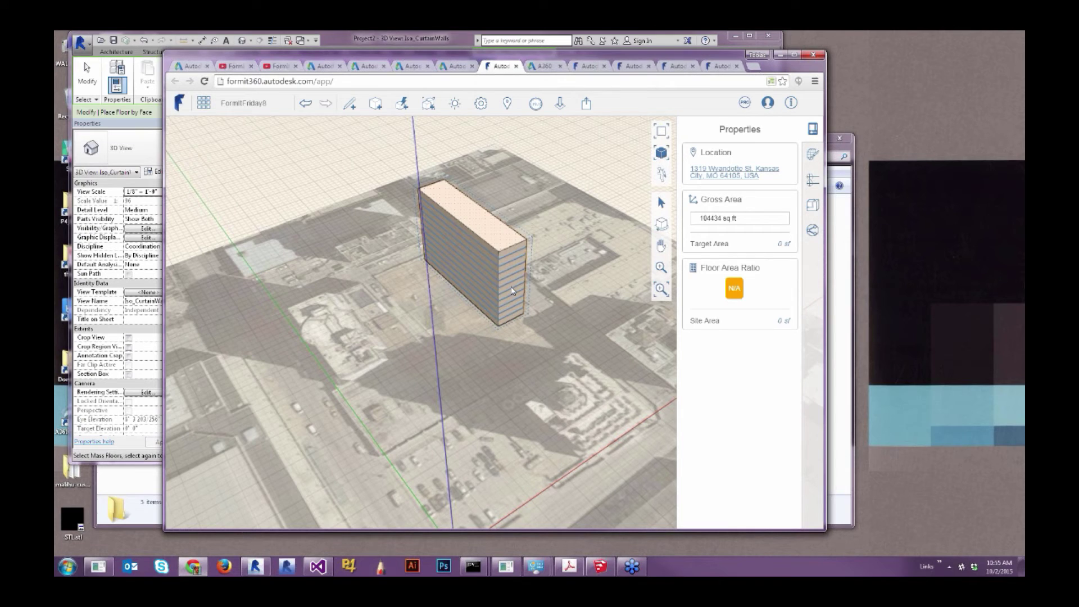
double_click(479, 278)
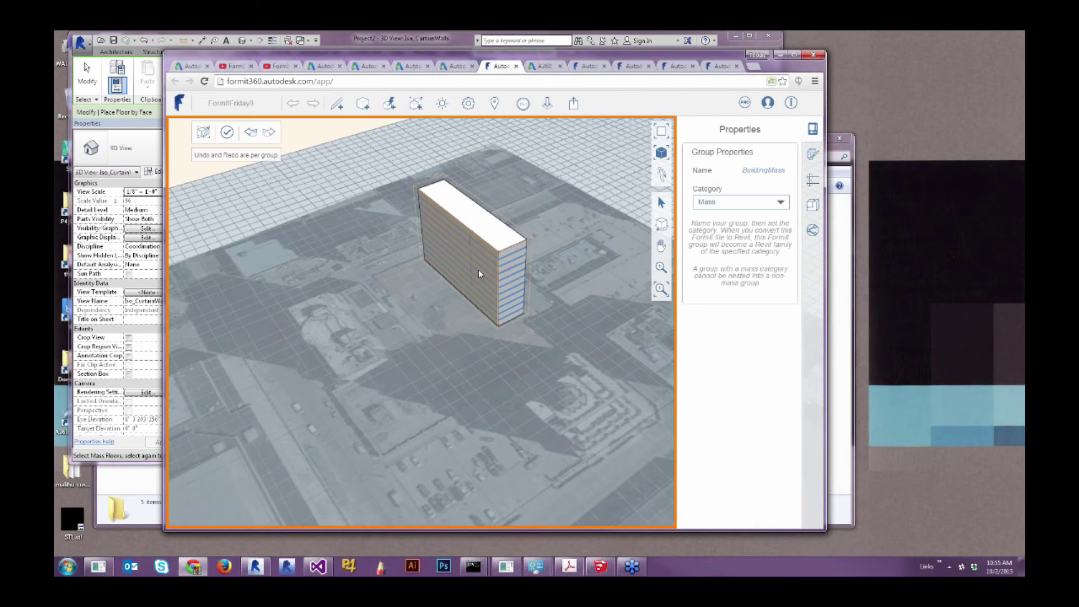
click(477, 271)
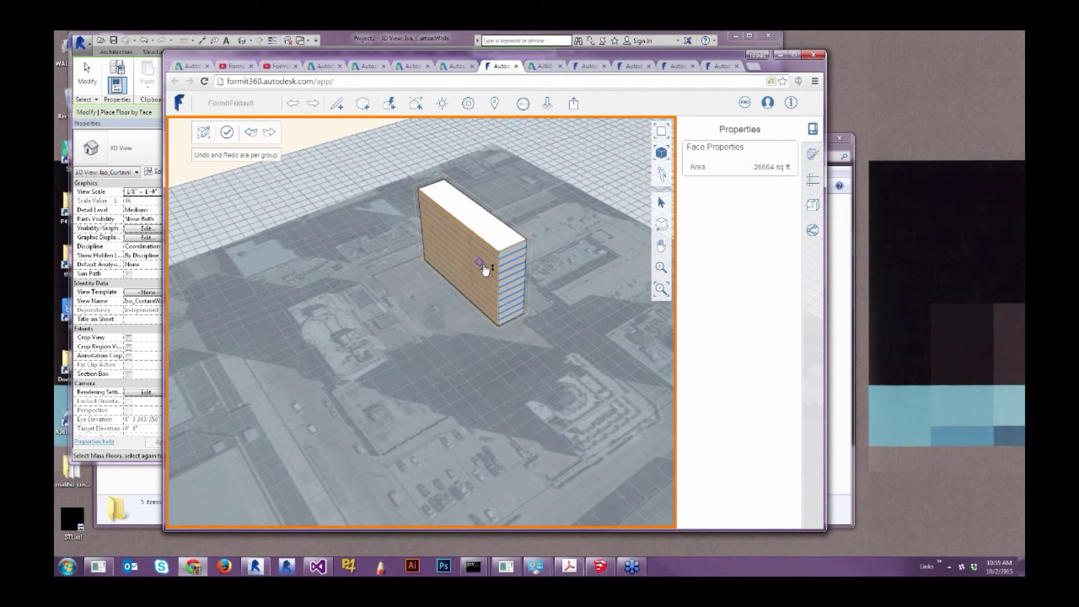
drag(481, 274, 456, 285)
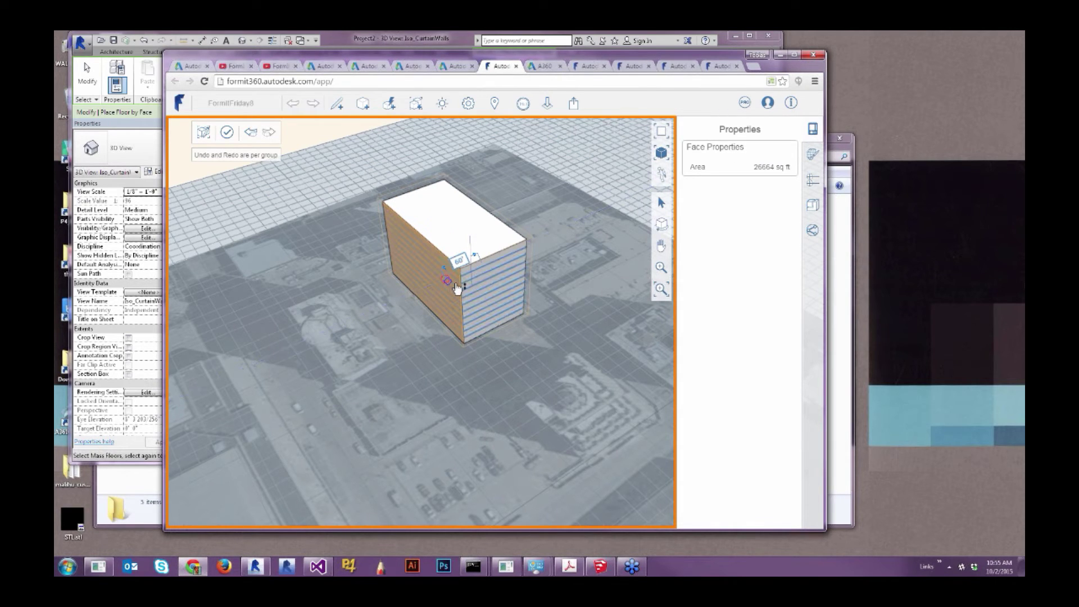
click(559, 358)
double_click(556, 327)
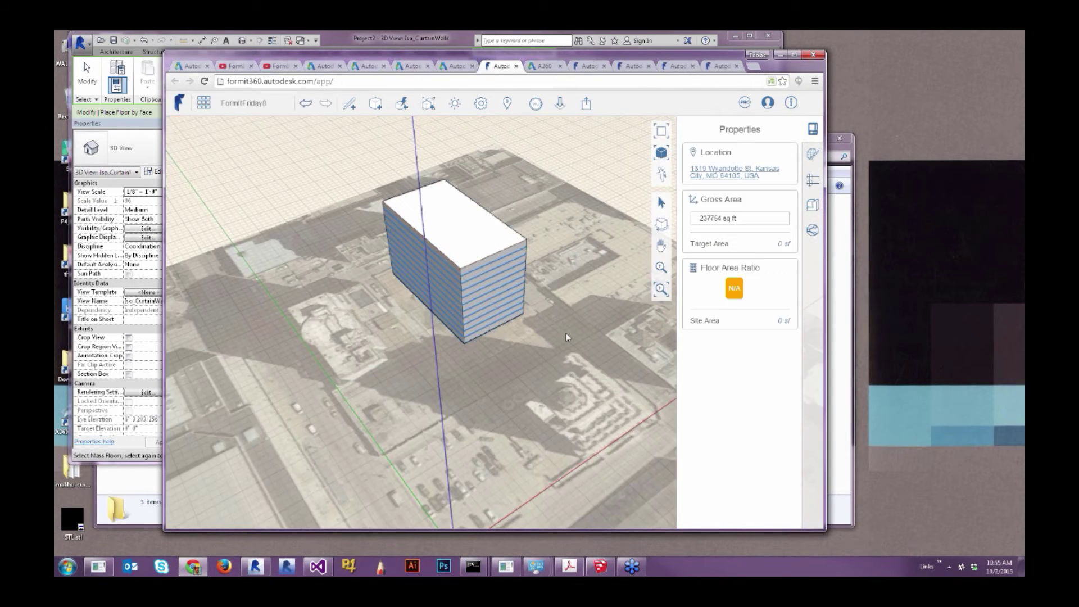
Step: Export the widened FormItFriday8 model locally as a FormIt 360 Sketch and clear the Windows file-opening dialog
click(413, 66)
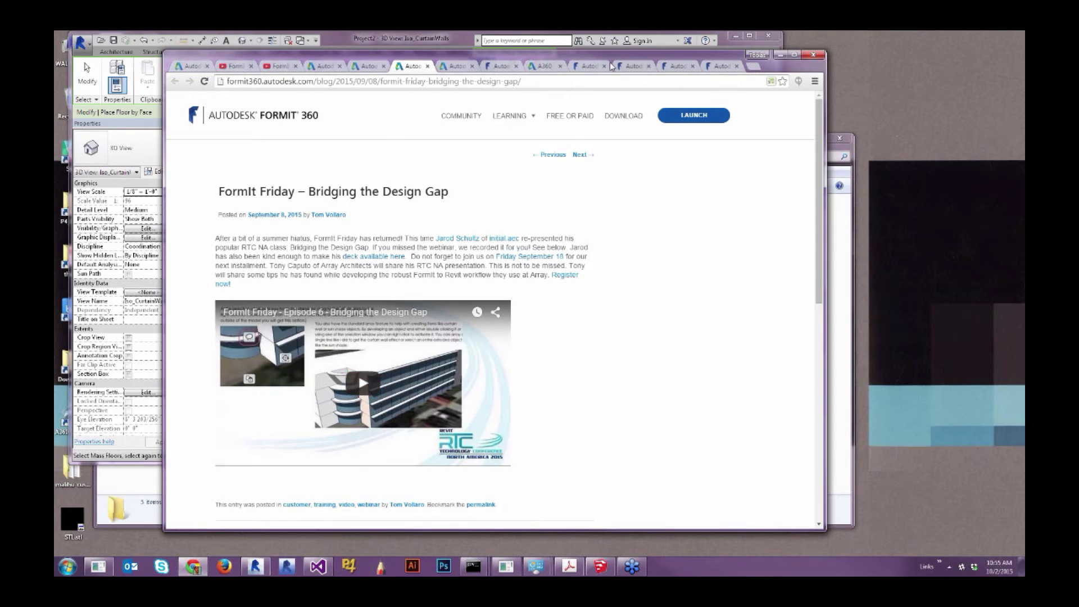
click(498, 66)
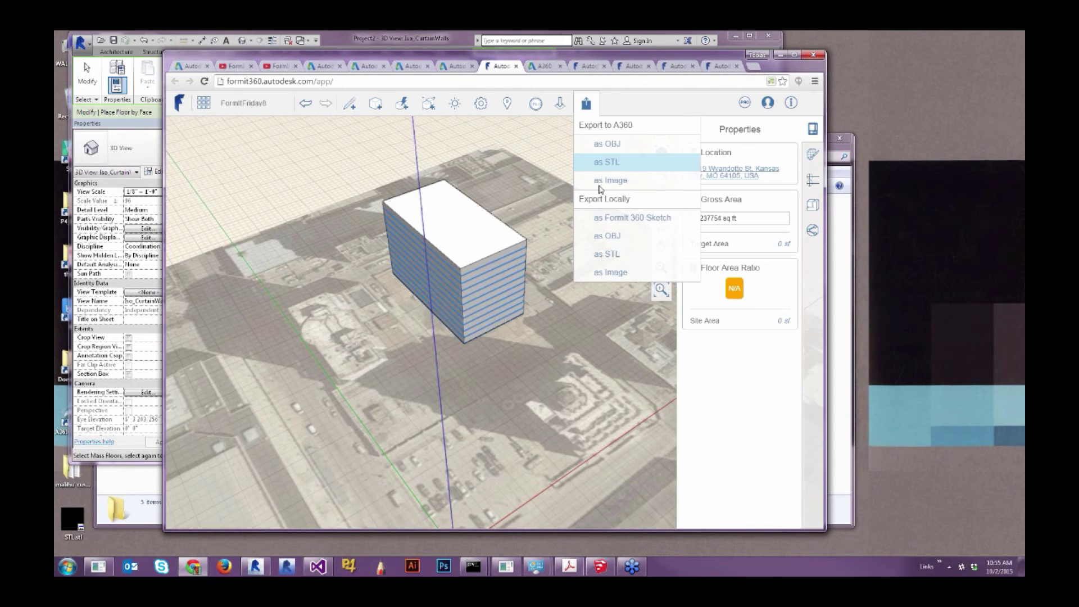
click(602, 224)
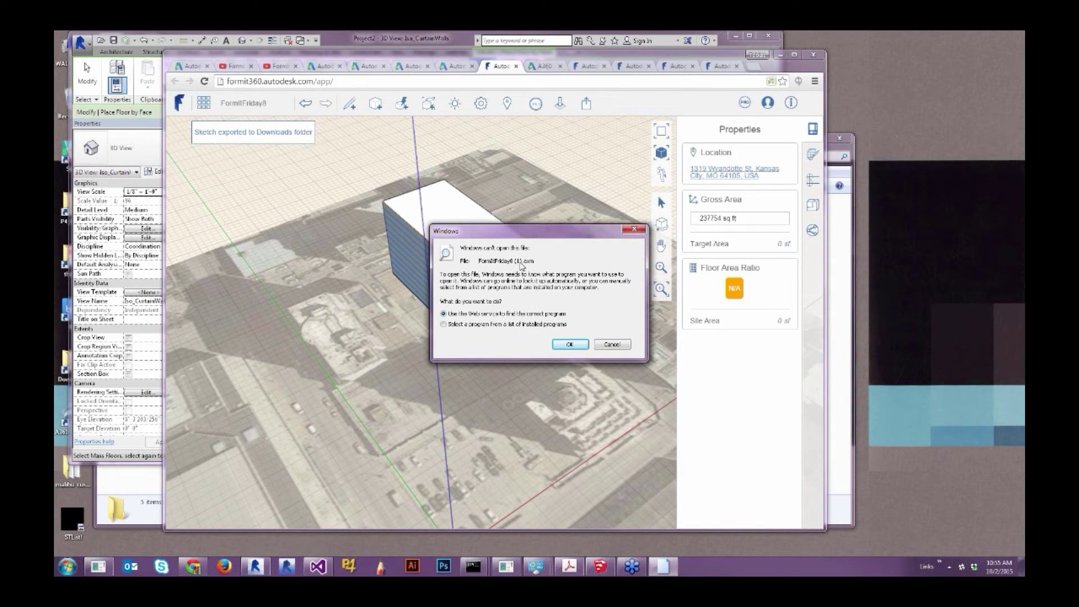
click(569, 344)
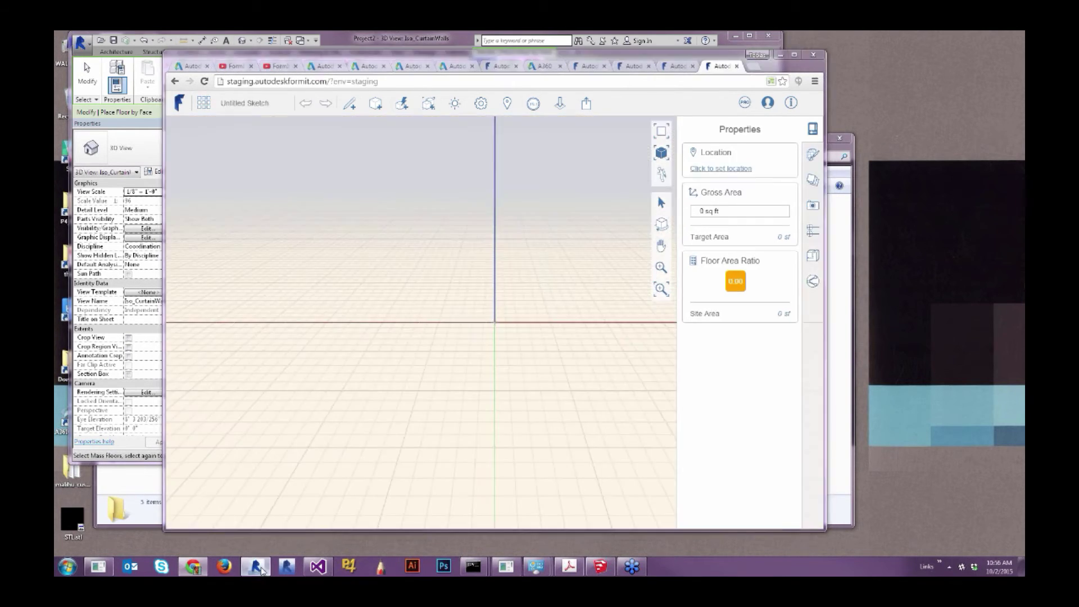
Step: Switch to Revit, leave the floor-by-face command, and create a new project based on the ConceptualDesignTemplate
click(256, 566)
key(Escape)
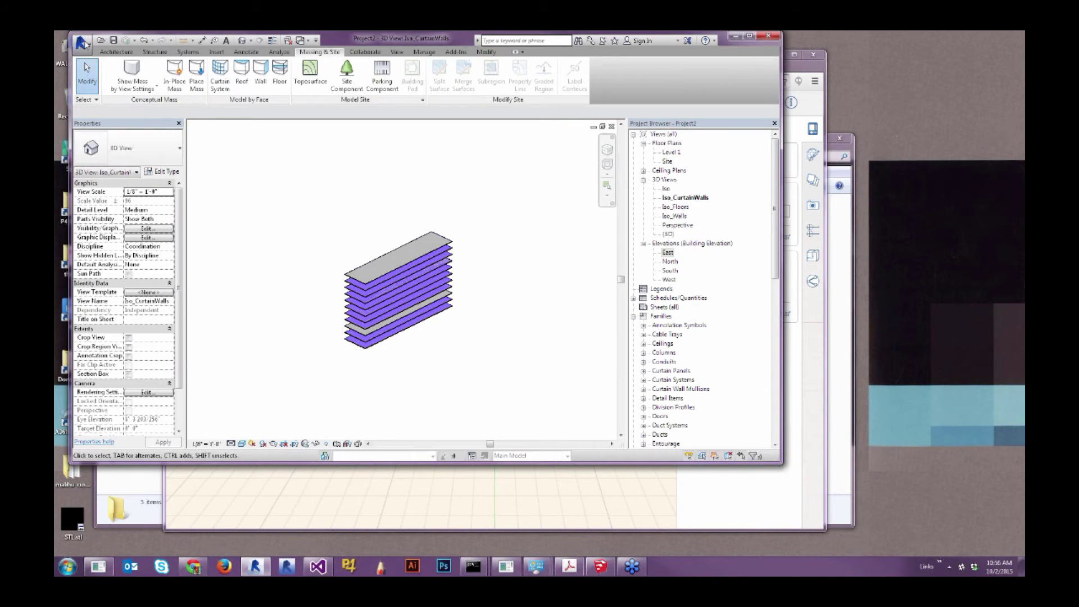
click(87, 47)
click(96, 82)
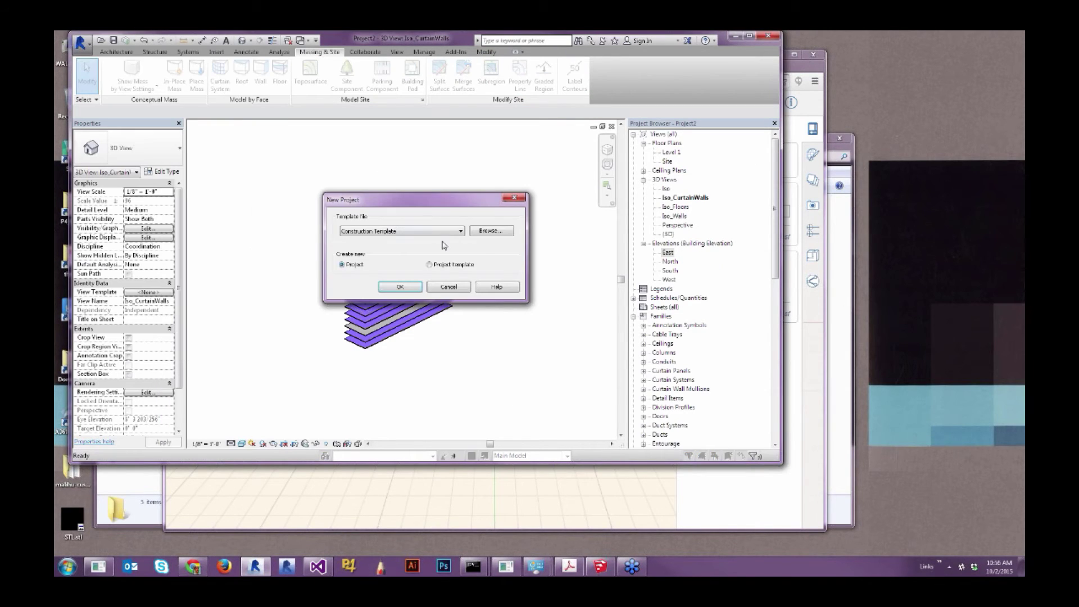
click(434, 234)
click(357, 303)
click(398, 287)
Step: Convert the sketch FormItFriday8 (1).axm from the Downloads folder to RVT, and select the converted building mass to inspect it
click(456, 52)
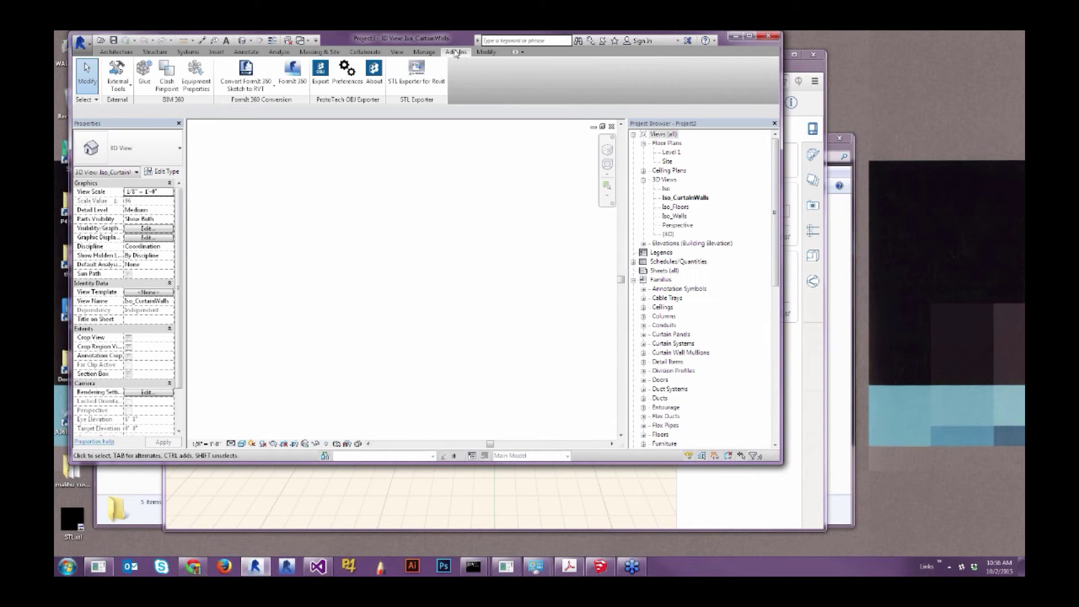
click(247, 73)
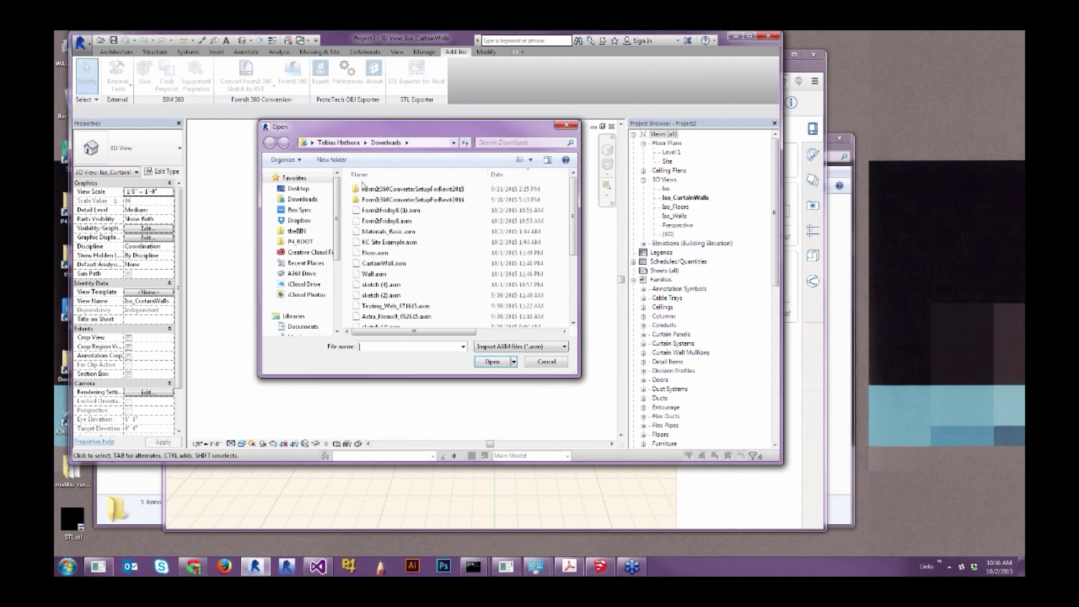
click(390, 210)
click(489, 361)
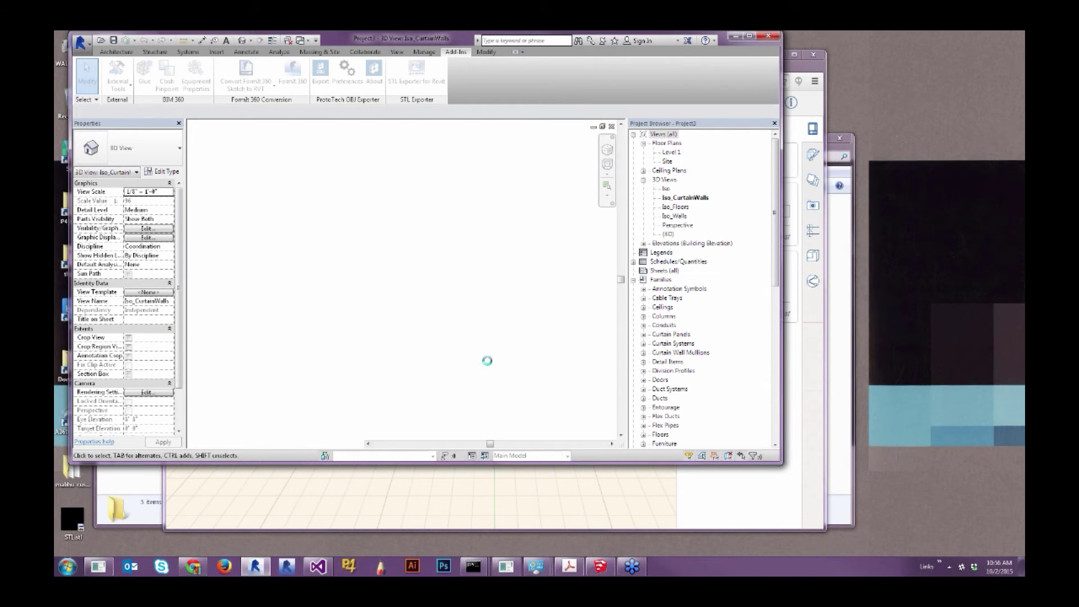
click(426, 267)
shift+middle_drag(427, 354, 594, 366)
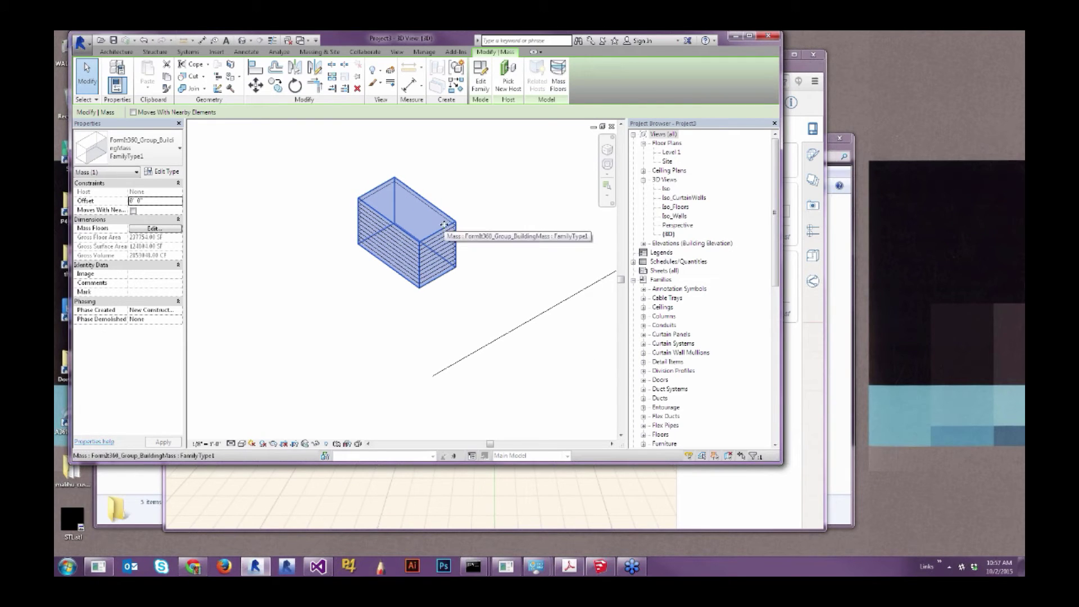
Step: Open the widened BuildingMass family for editing and load it into Project2, overwriting the existing version and its parameter values
click(476, 89)
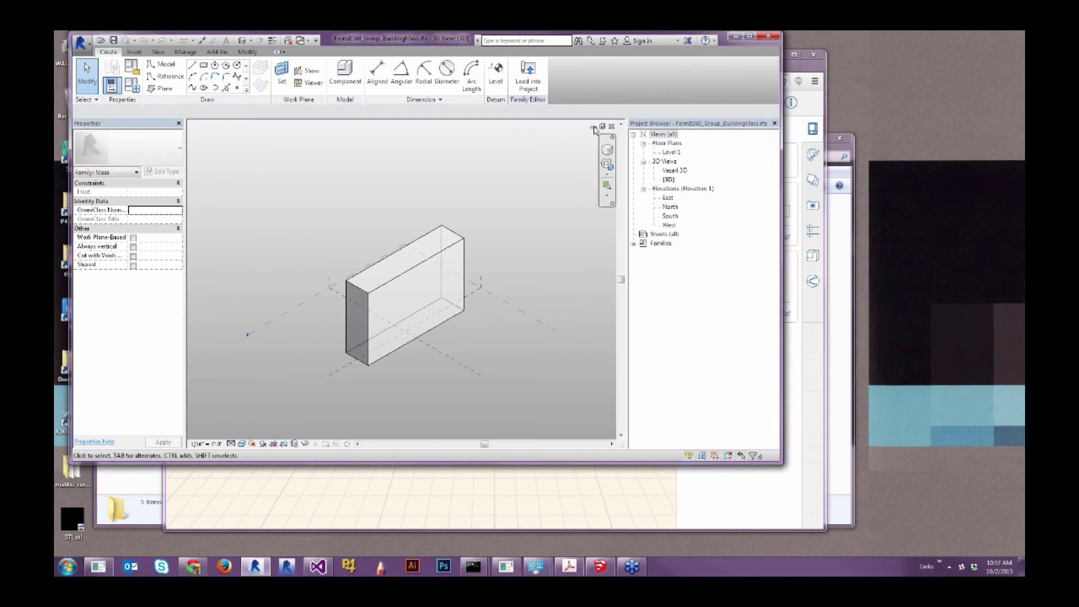
click(611, 127)
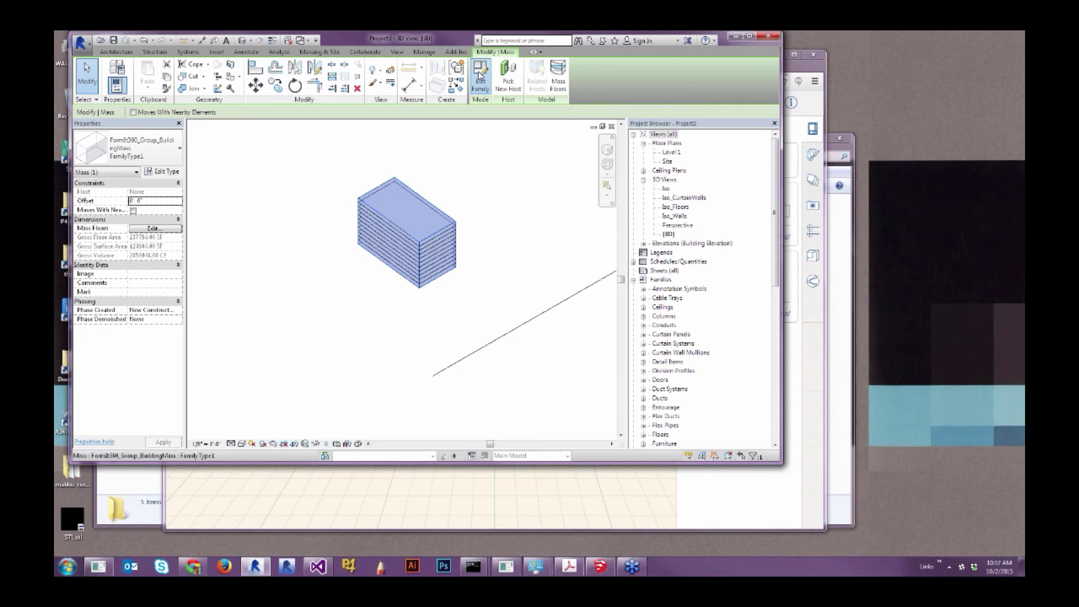
click(480, 79)
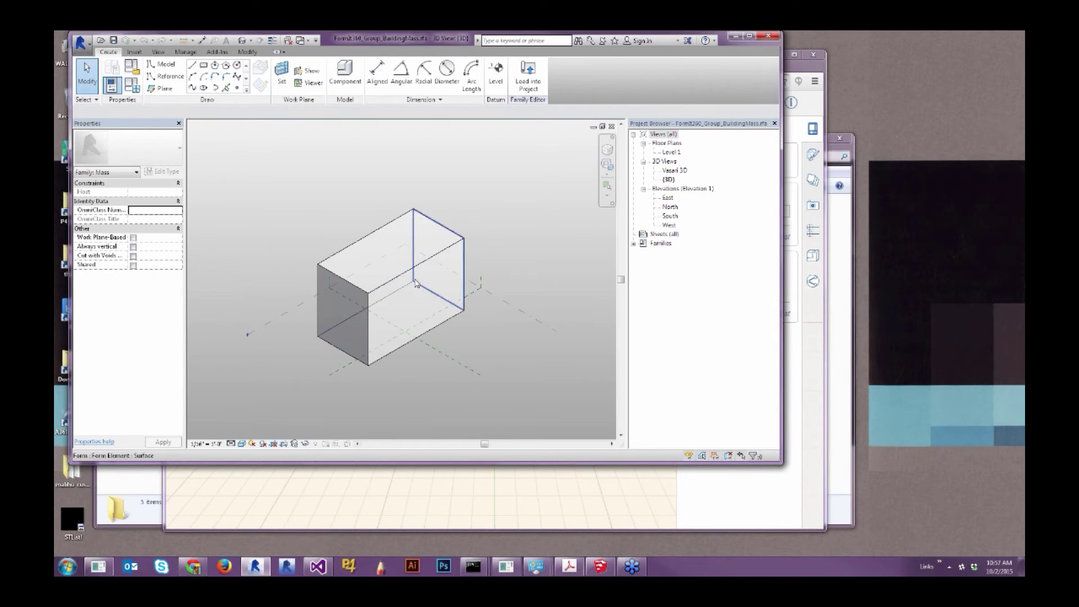
click(521, 84)
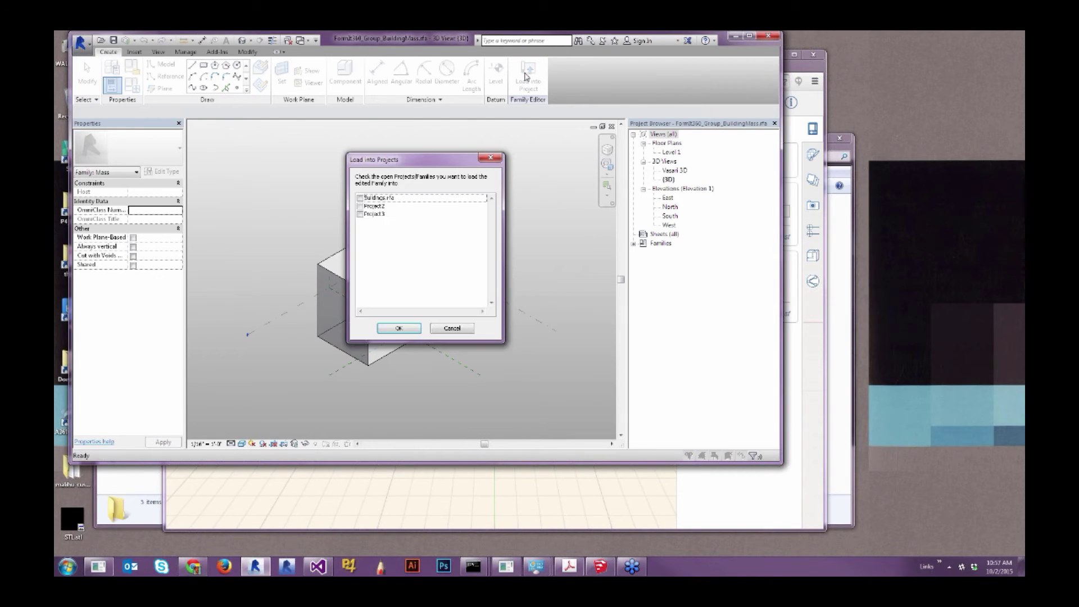
click(360, 206)
click(398, 328)
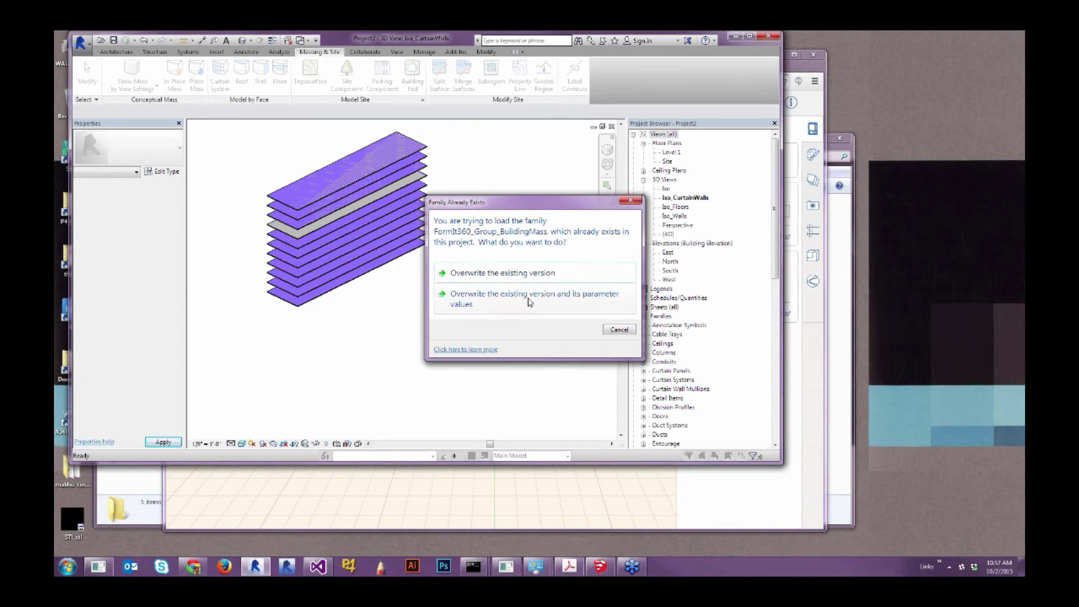
click(512, 303)
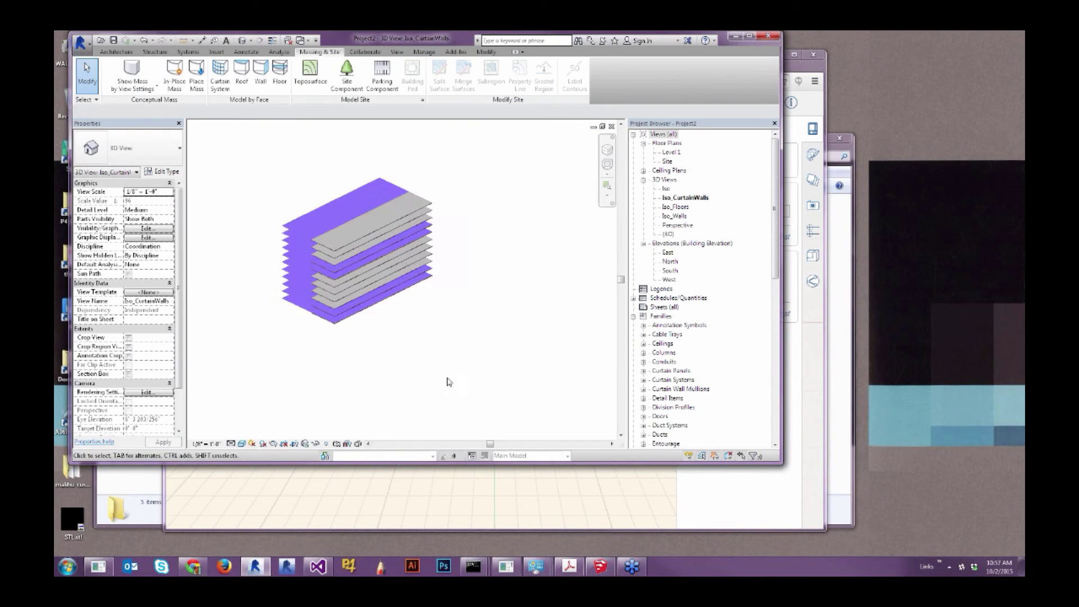
Step: Select all the building's floors in Project2, update them to the faces of the widened mass, and clear the selection
shift+middle_drag(446, 380, 427, 337)
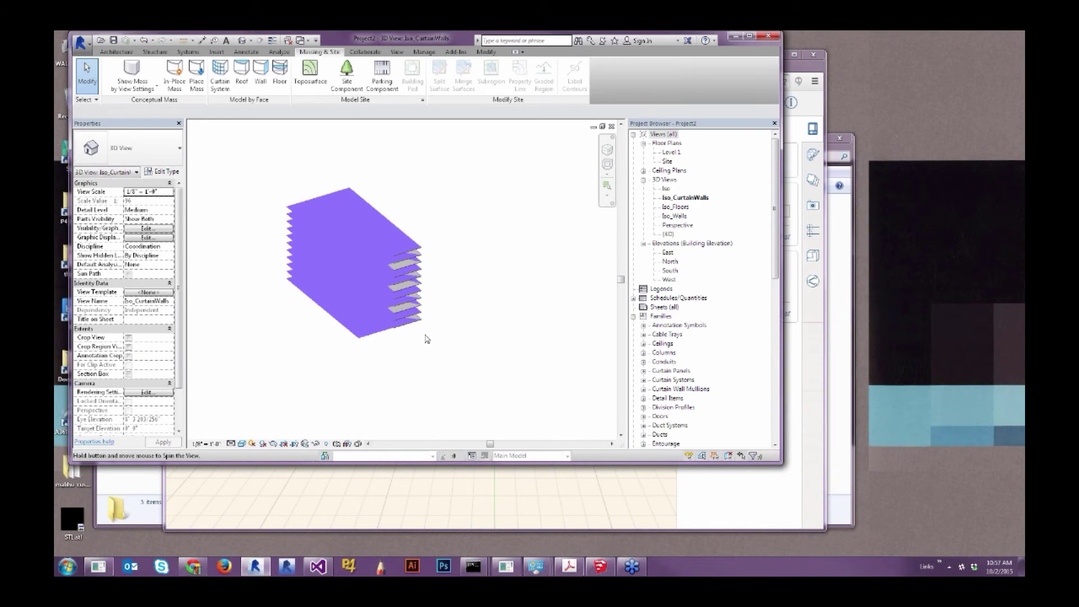
scroll(419, 336, up, 5)
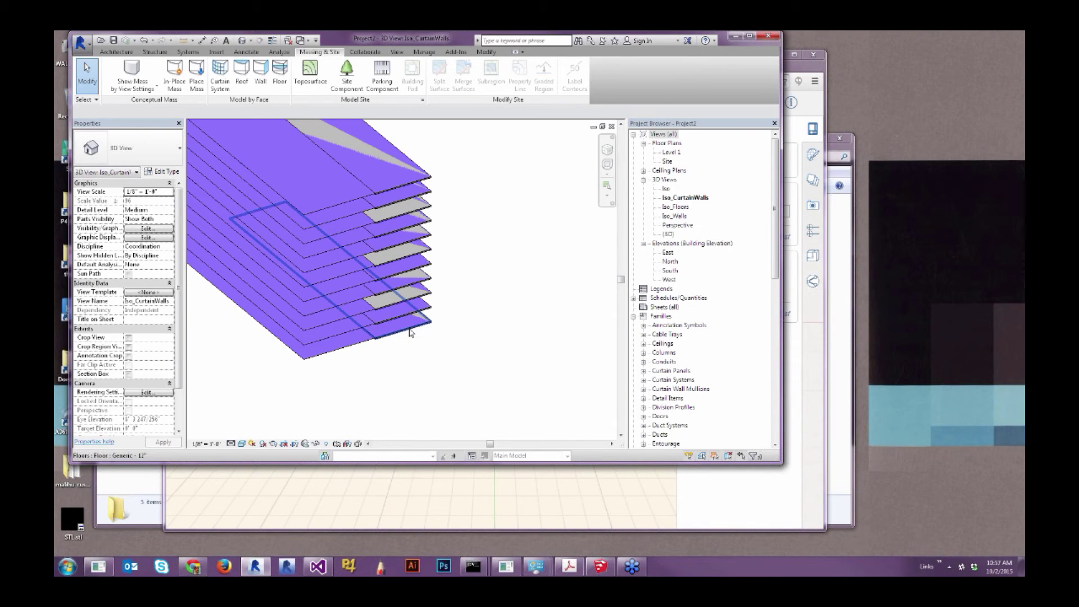
click(410, 332)
click(463, 387)
scroll(477, 379, down, 3)
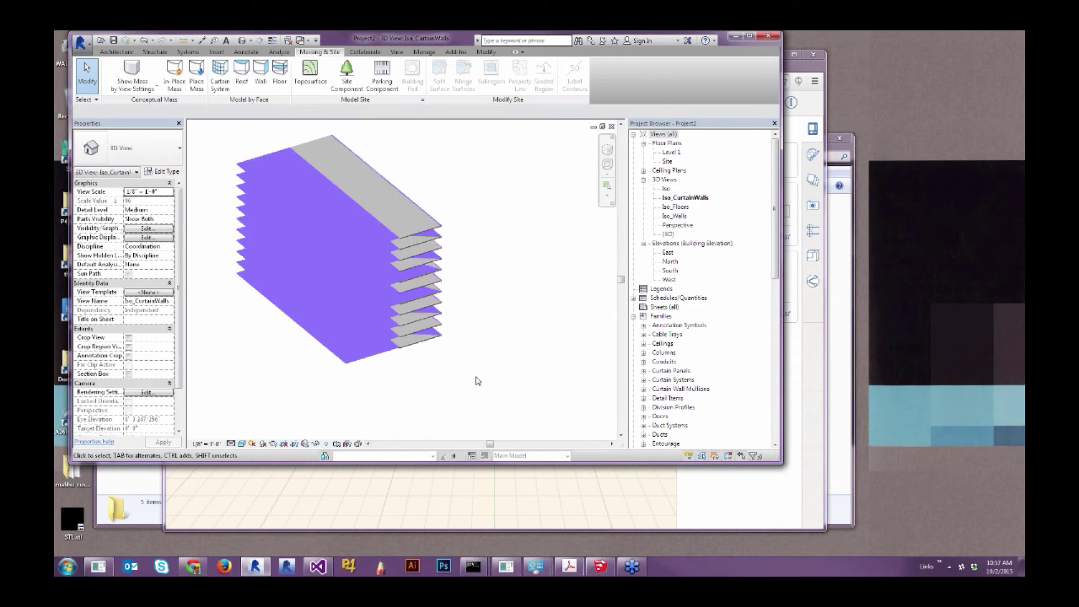
middle_drag(453, 380, 458, 397)
drag(460, 381, 428, 271)
click(296, 159)
drag(297, 159, 519, 420)
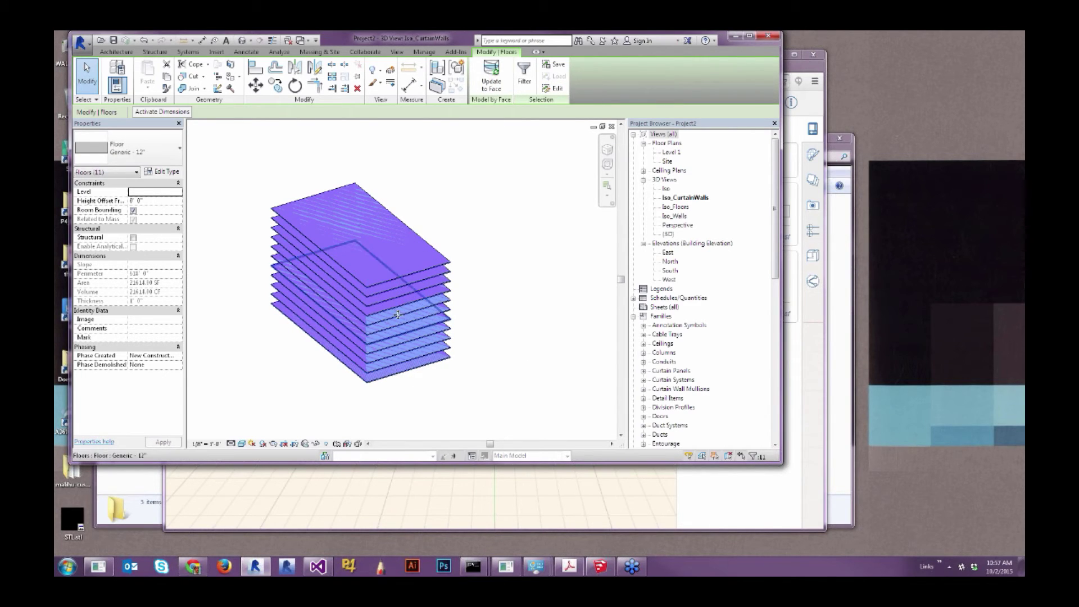
click(562, 298)
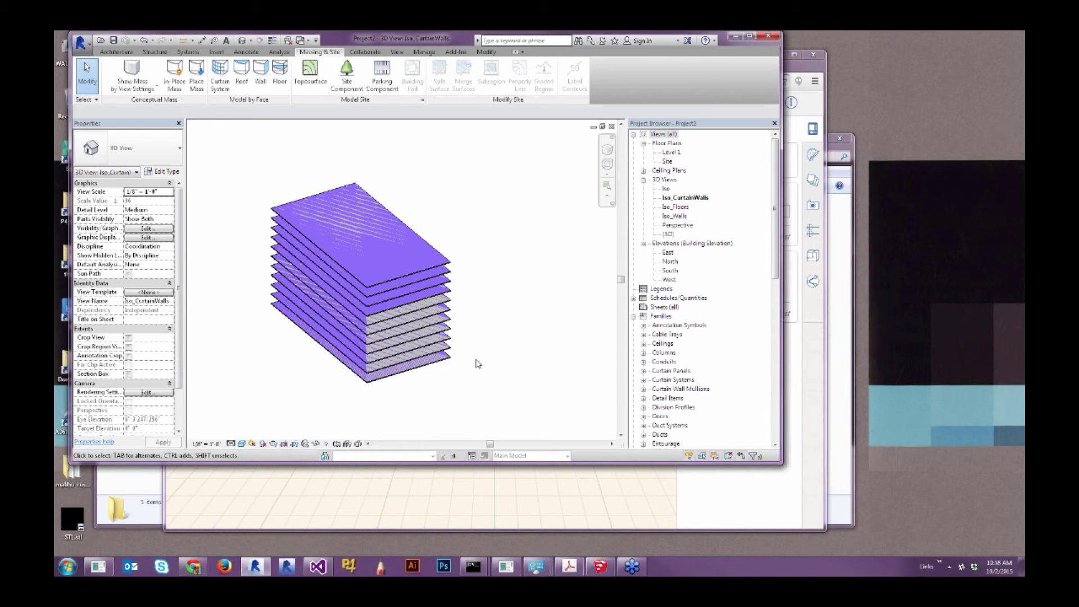
Step: Close the Iso_CurtainWalls views of both open projects and switch to the Chrome browser
click(611, 126)
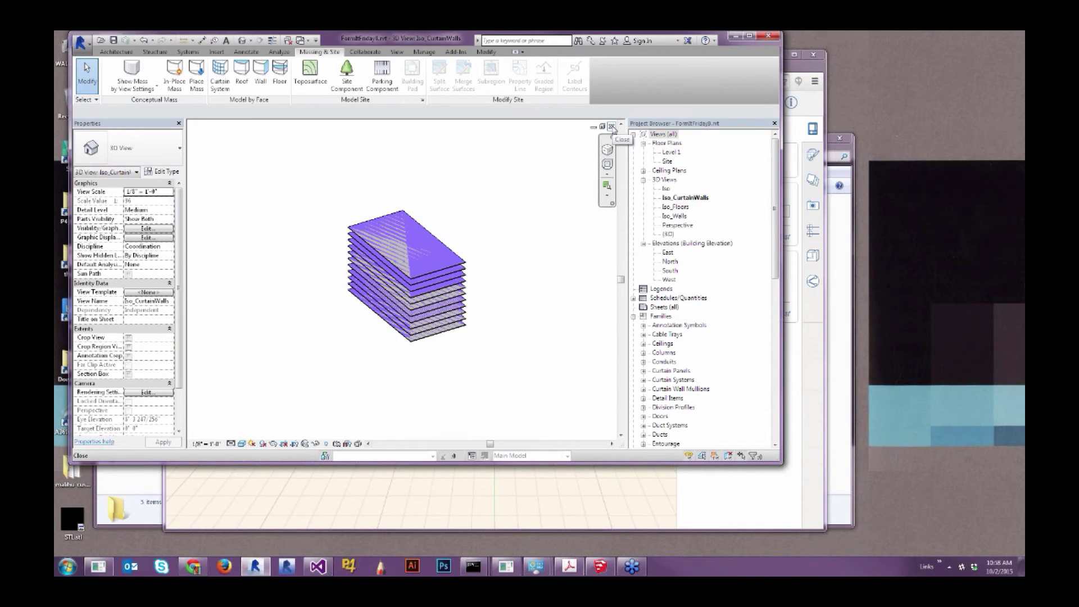
click(611, 127)
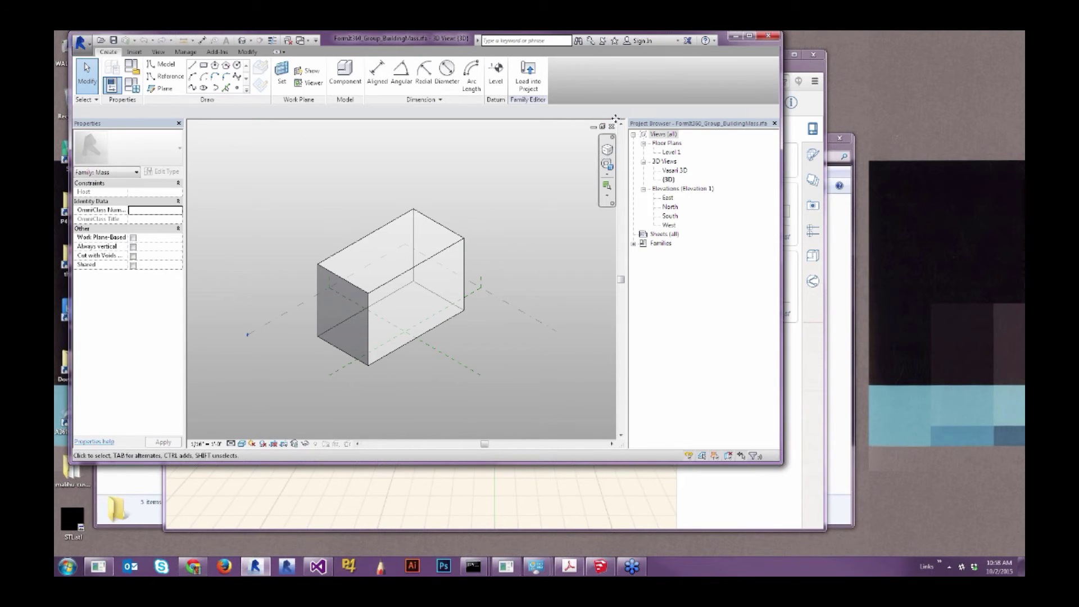
click(436, 493)
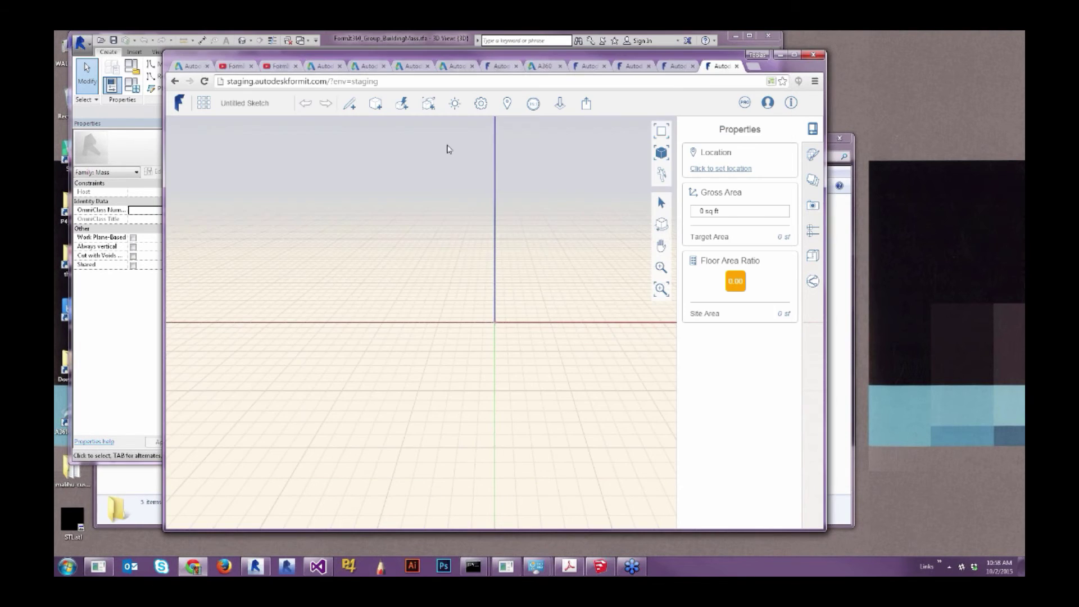
Step: Read the FormIt 360 blog post on importing DWG files, covering the 2D surfaces and 3D extrusions methods with STL
click(321, 66)
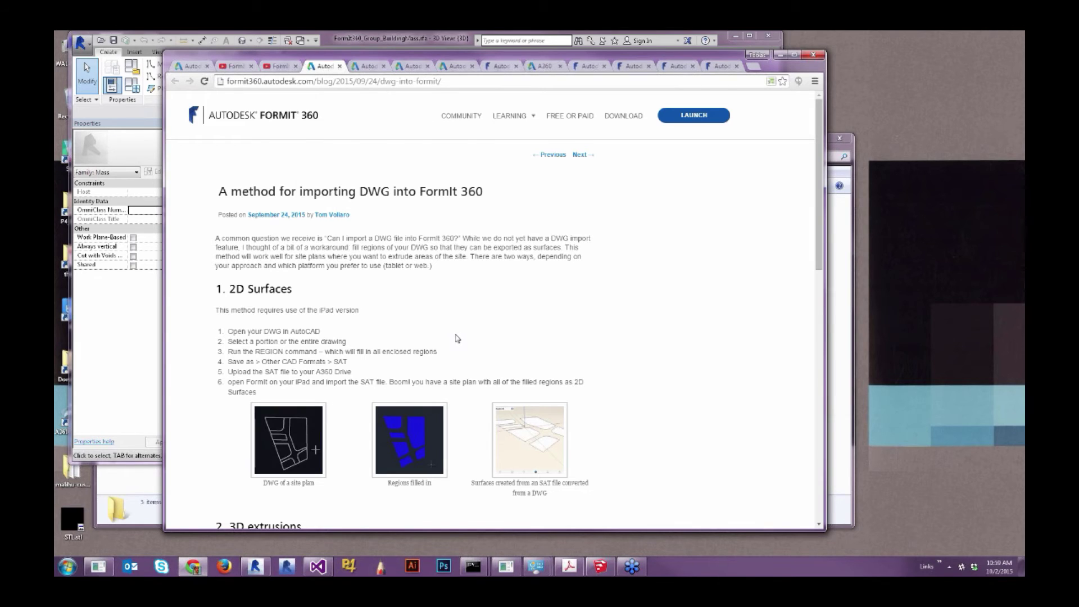
scroll(291, 348, down, 2)
scroll(291, 345, down, 2)
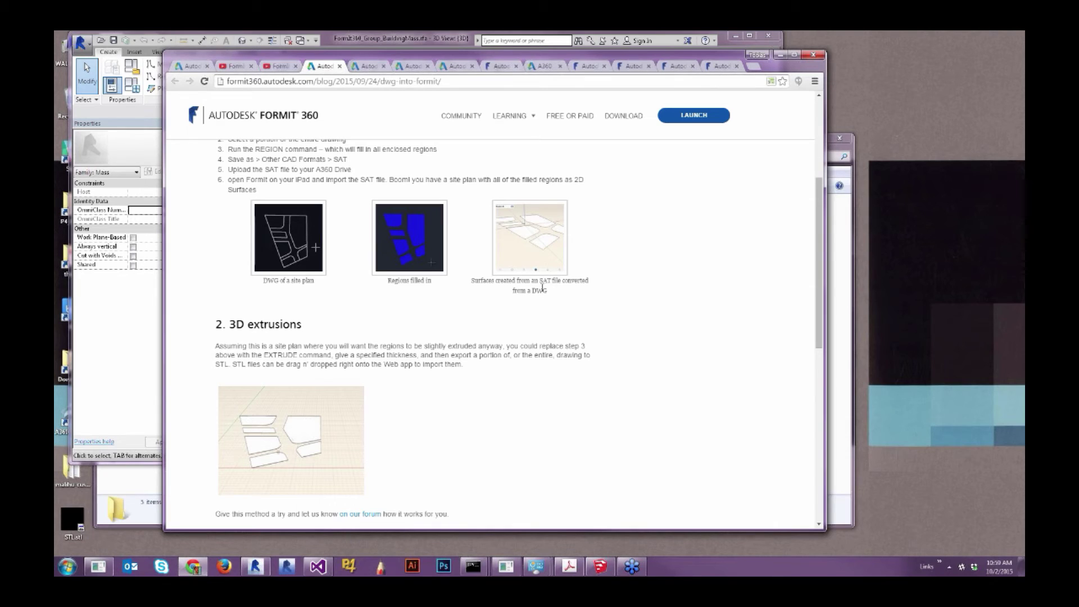
scroll(542, 287, down, 1)
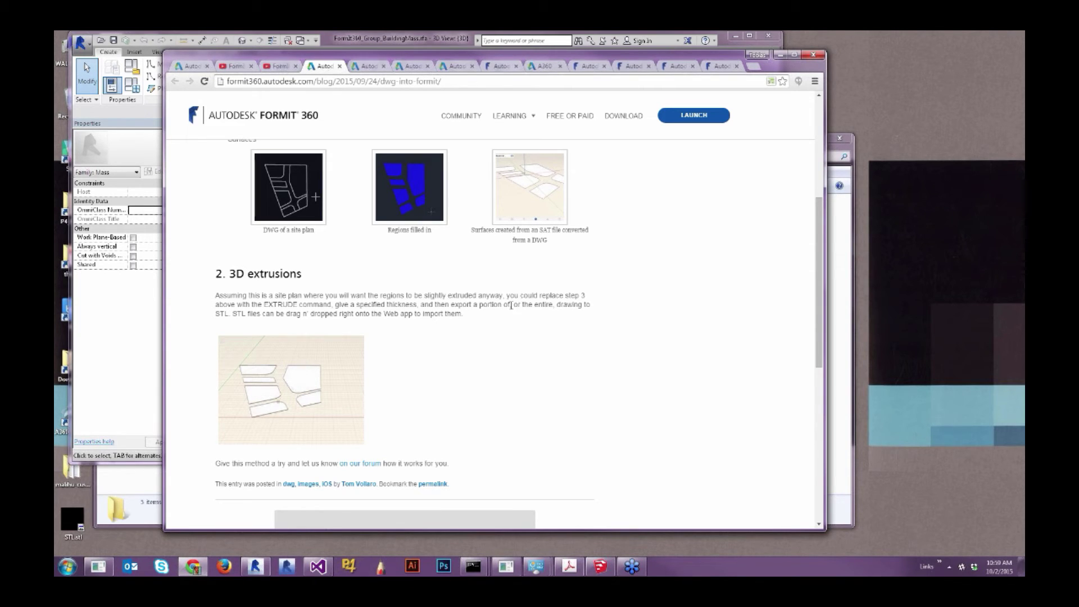
double_click(220, 313)
click(295, 307)
drag(266, 314, 345, 313)
click(285, 314)
click(352, 315)
scroll(332, 295, up, 5)
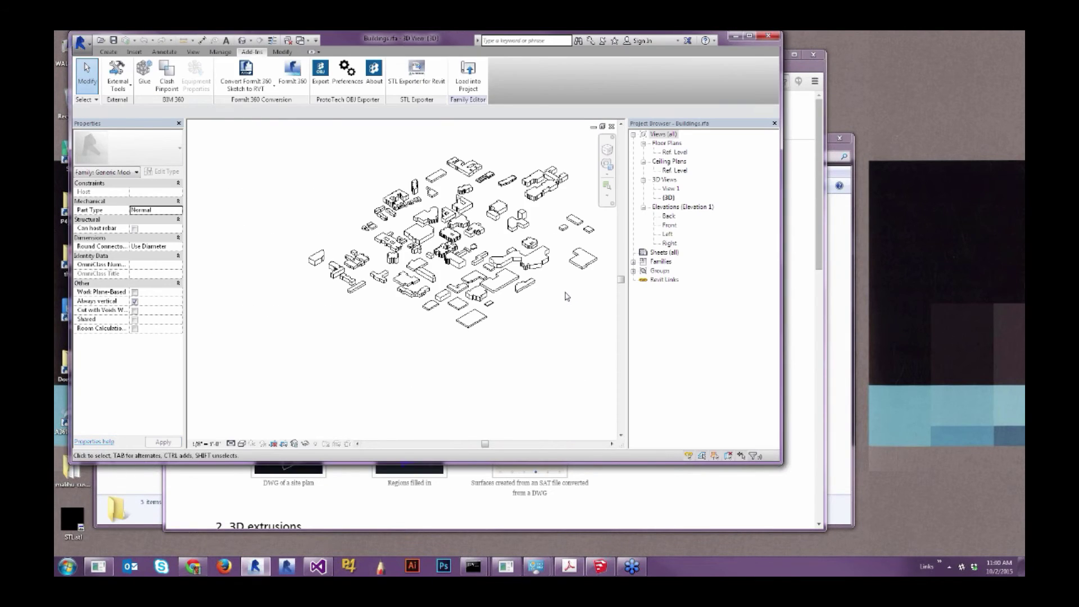
Step: In Revit's Buildings.rfa family, review the source and output paths for converting RFA to FormIt 360 content, and cancel the conversion
scroll(566, 297, down, 2)
middle_drag(567, 297, 504, 335)
scroll(504, 335, up, 2)
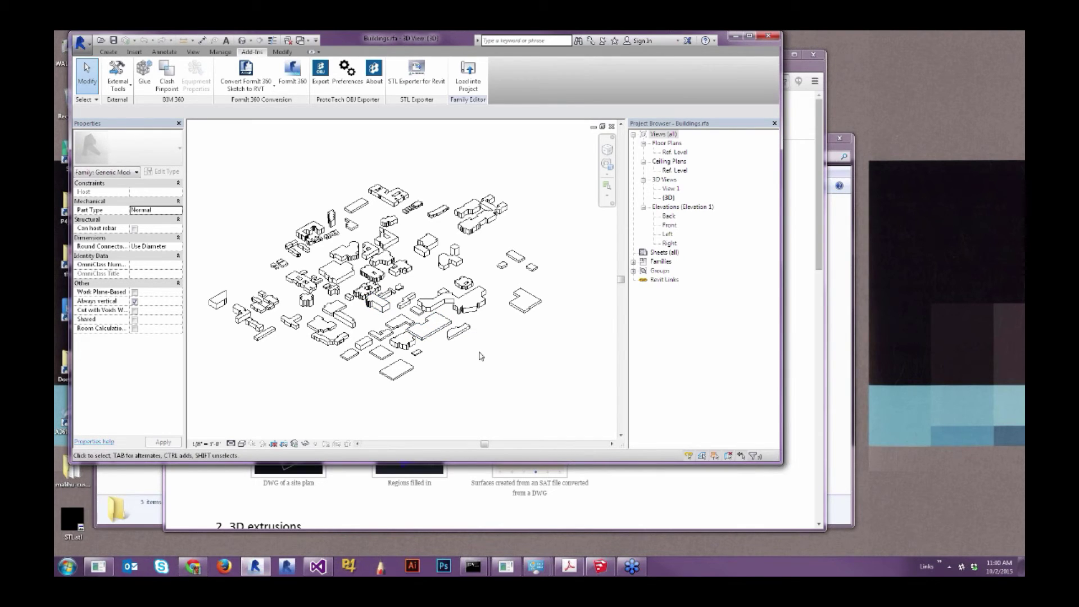
scroll(482, 353, down, 1)
middle_drag(489, 354, 526, 362)
scroll(498, 353, up, 2)
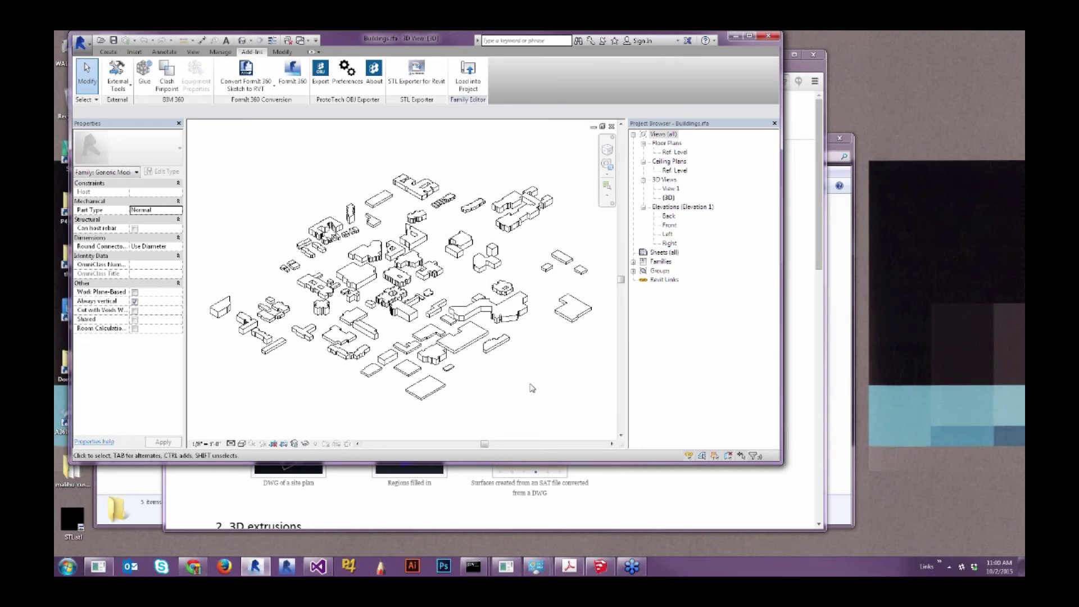
click(243, 87)
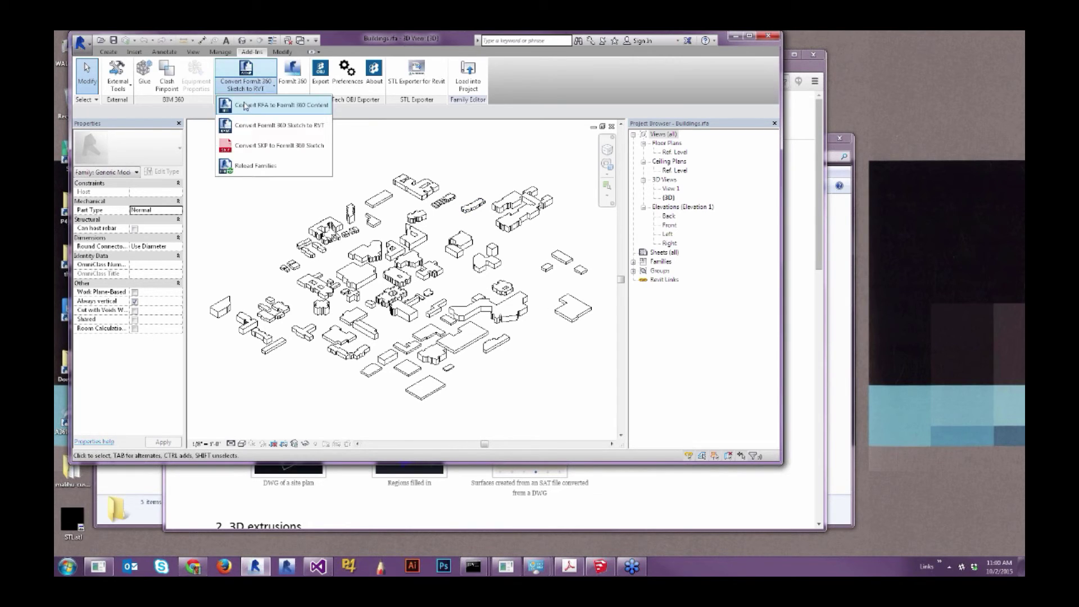
click(303, 109)
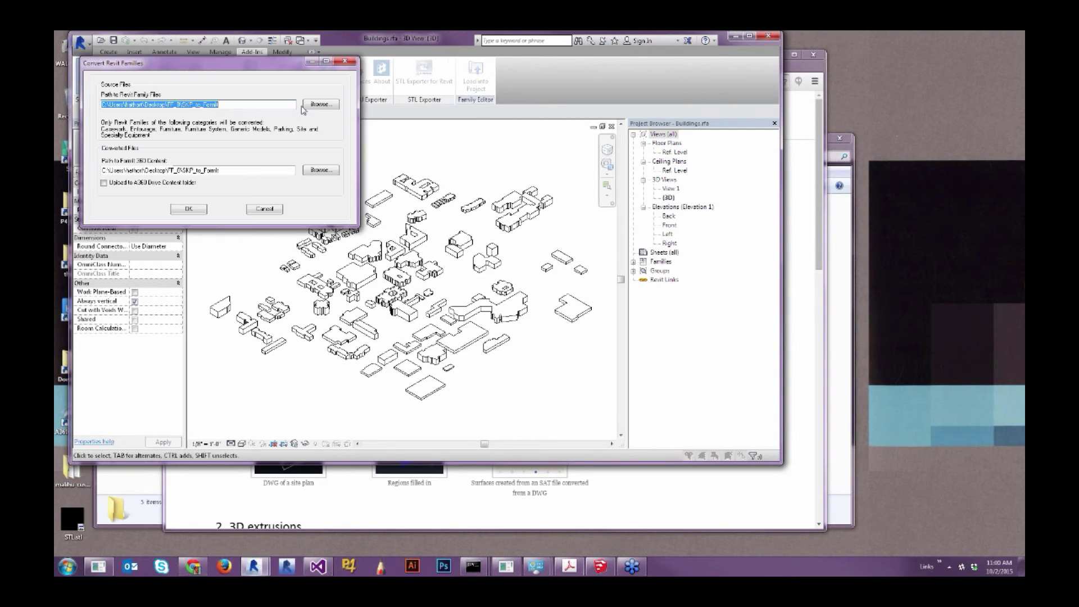
click(238, 105)
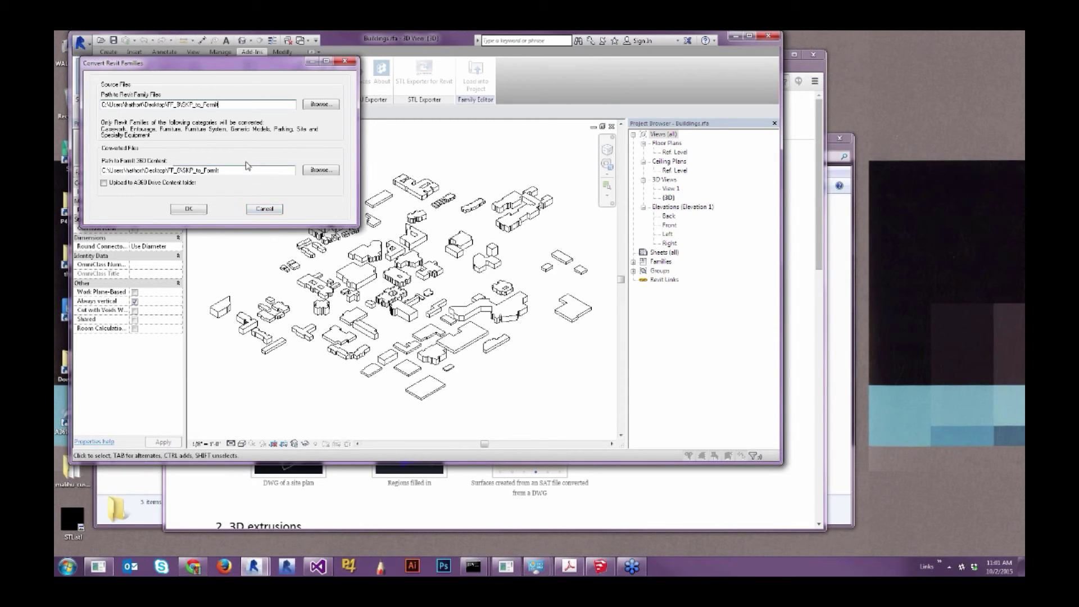
click(264, 209)
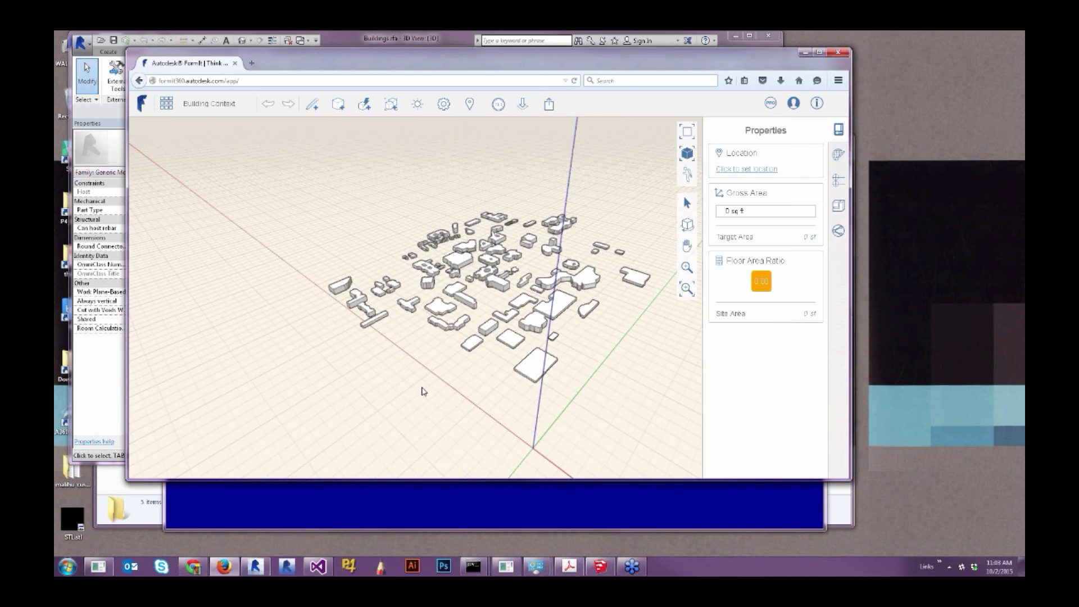
Step: Switch to FormIt 360 in Firefox and examine the Building Context model's masses up close and from several angles
middle_drag(423, 391, 582, 321)
scroll(582, 320, up, 5)
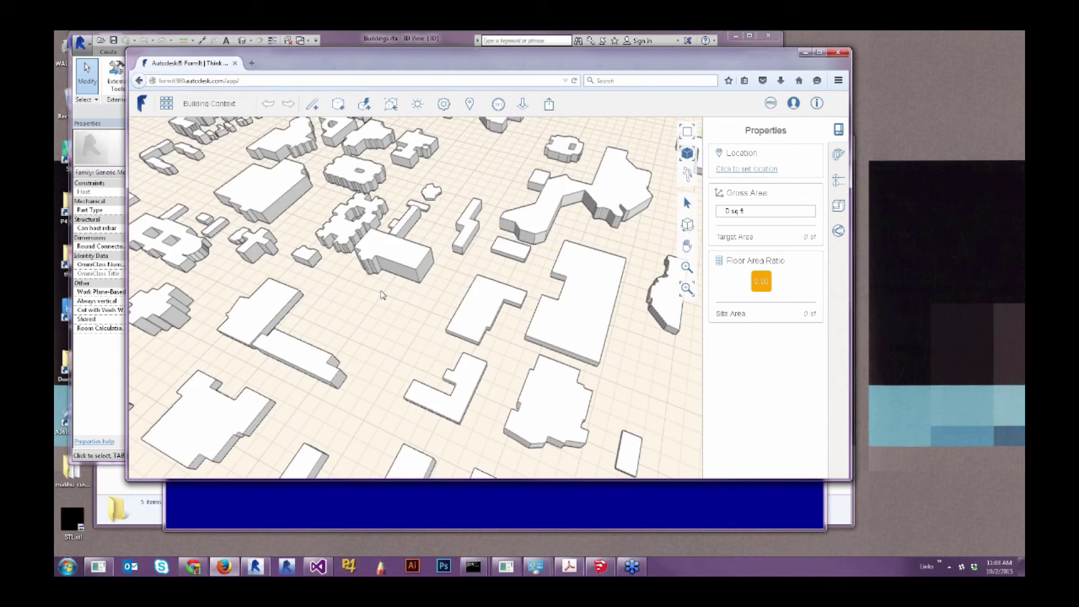
scroll(367, 278, down, 2)
scroll(366, 279, down, 3)
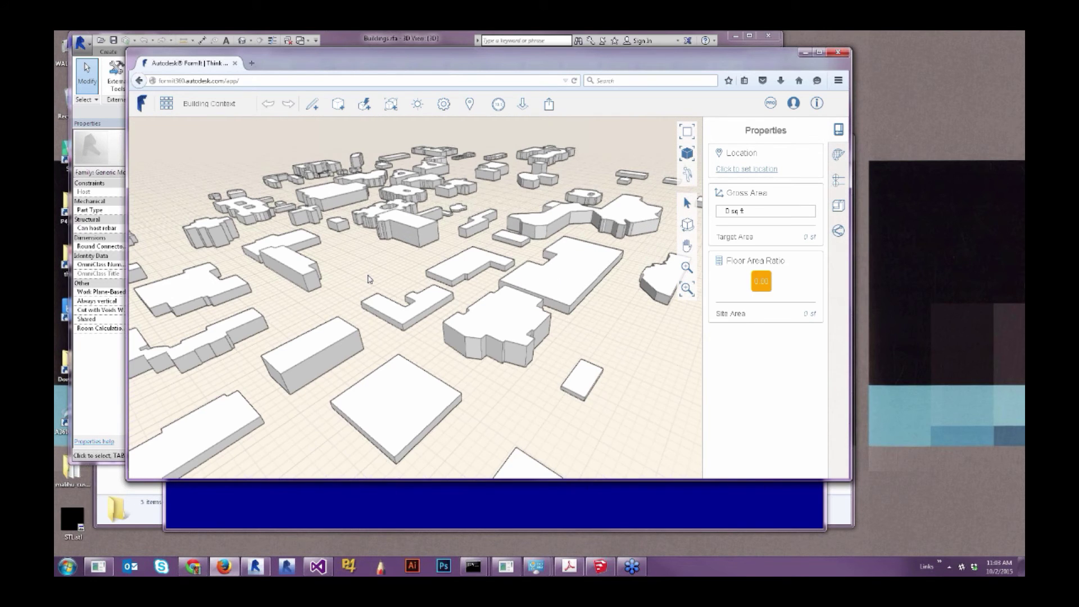
middle_drag(369, 296, 363, 306)
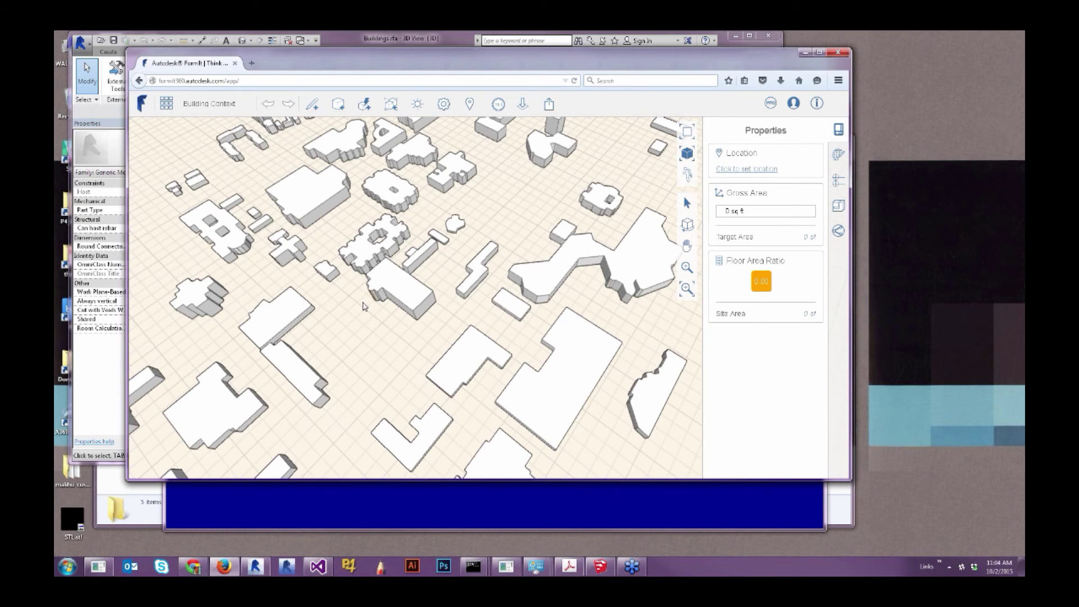
scroll(363, 307, down, 5)
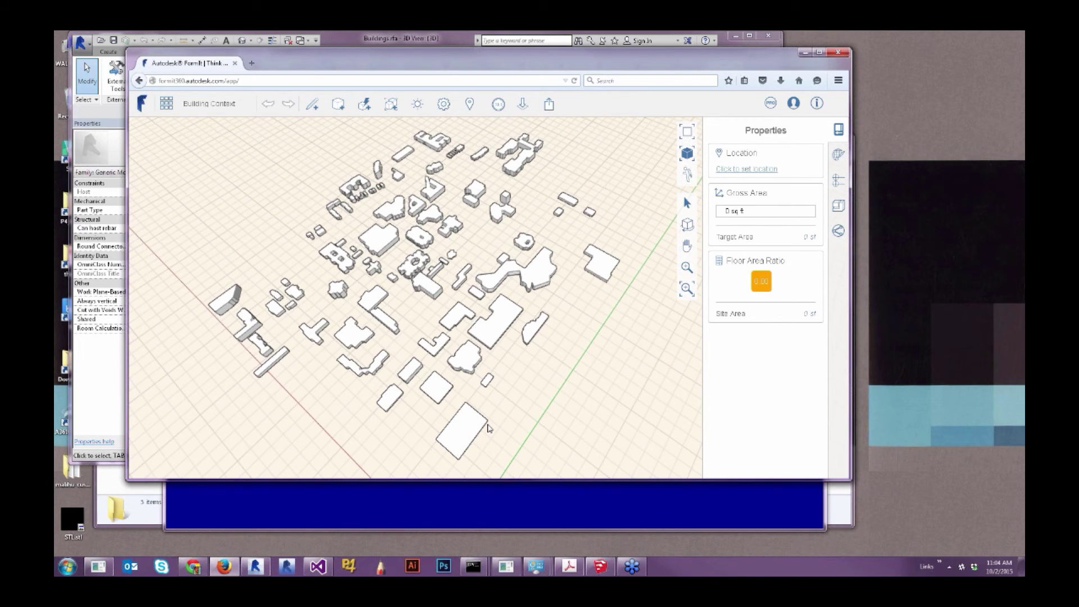
middle_drag(487, 428, 498, 426)
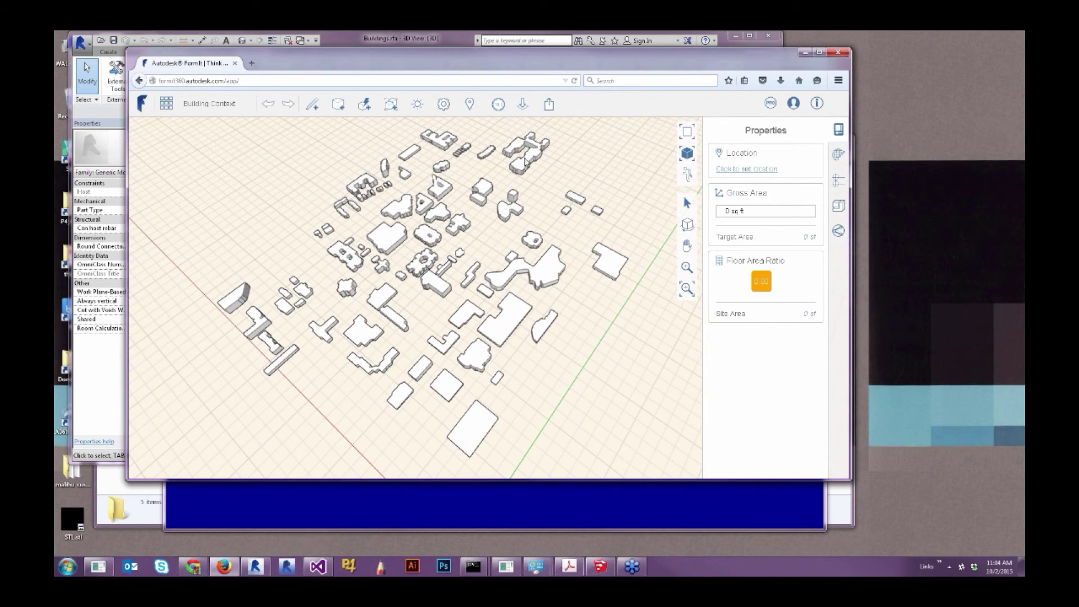
scroll(524, 167, up, 2)
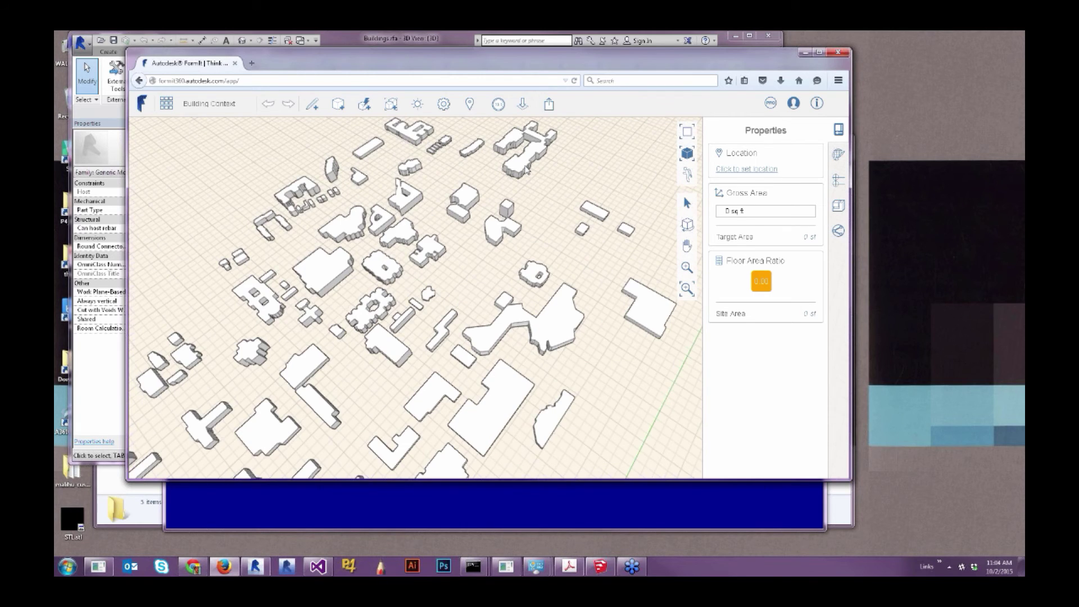
scroll(527, 169, up, 2)
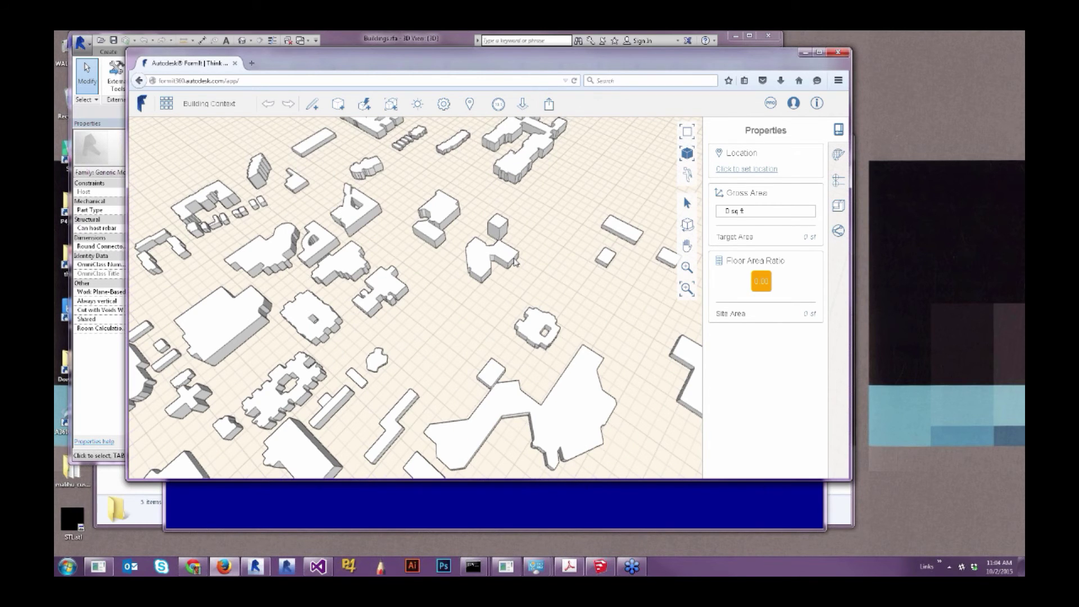
right_drag(516, 262, 383, 375)
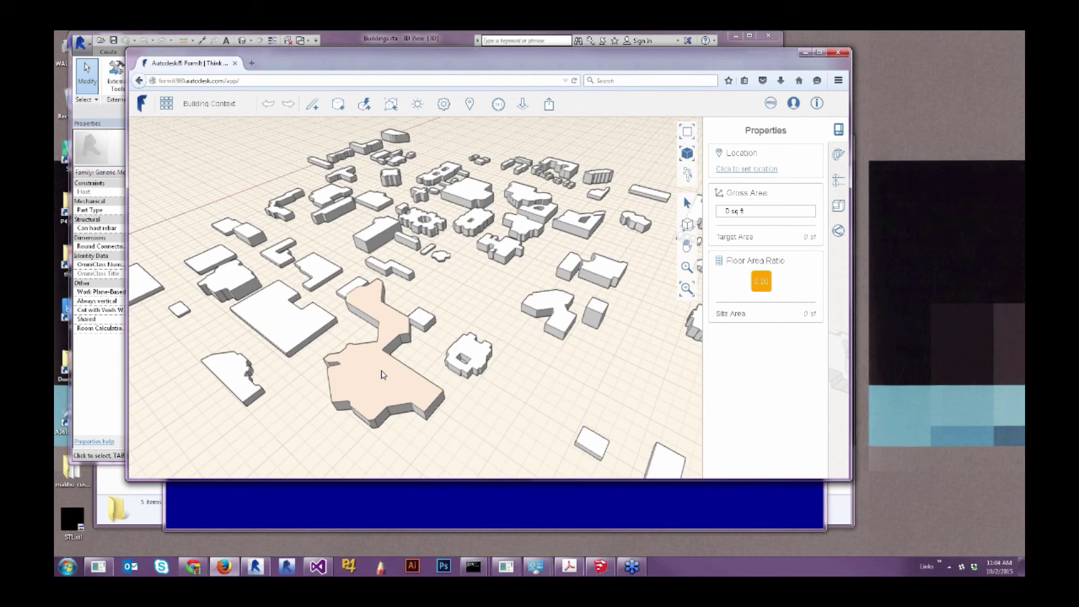
Step: Try pulling the top face of the large irregular building upward, undo the change, and clear the selection
click(383, 375)
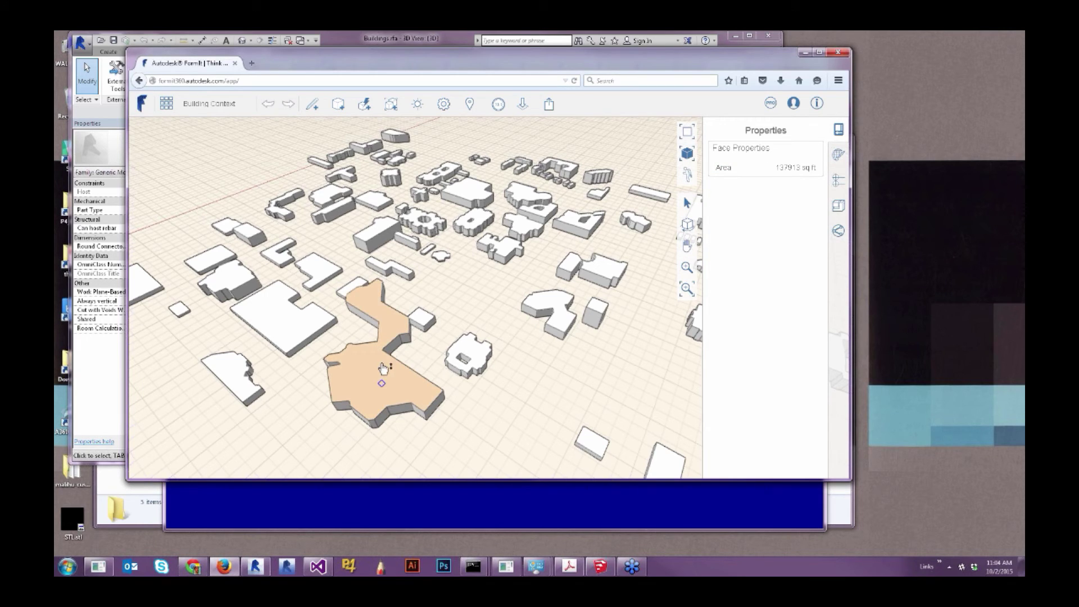
drag(384, 371, 378, 353)
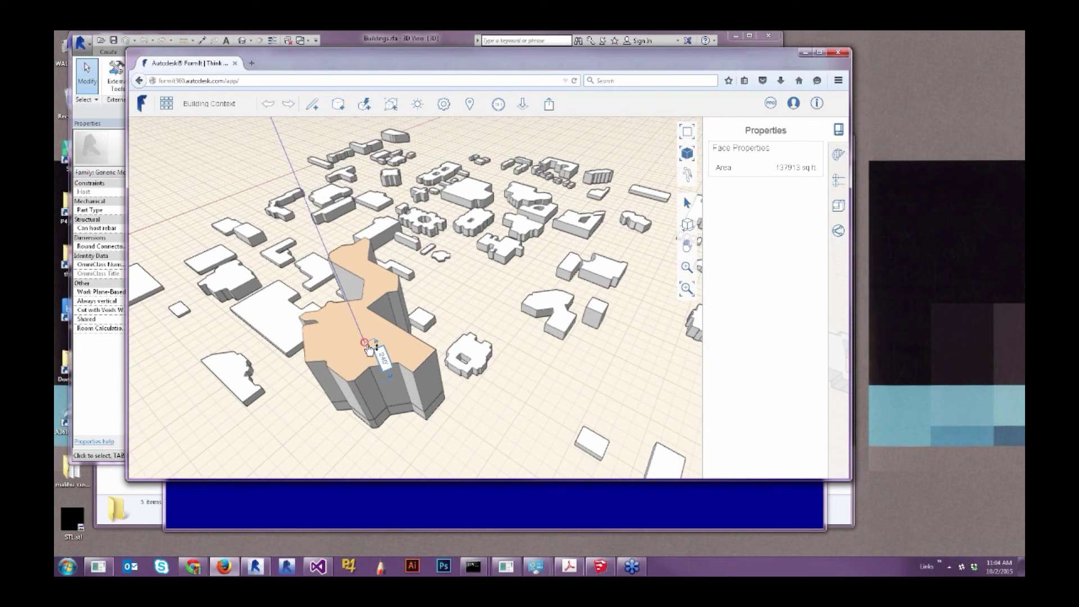
key(ctrl+z)
click(464, 392)
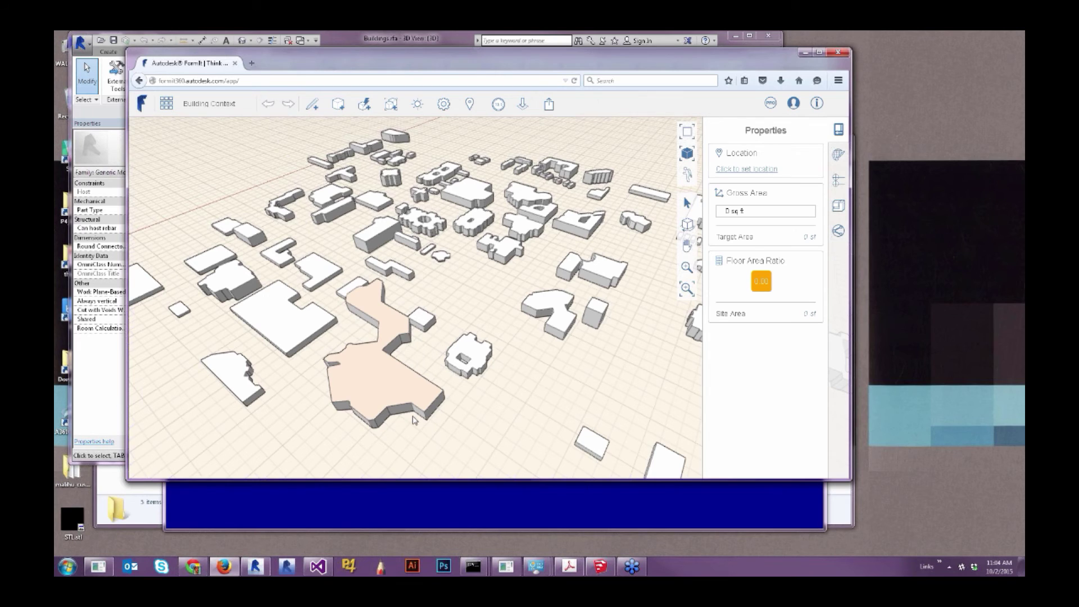
Step: Examine the whole Building Context model from farther away, select its grouped buildings, and clear the selection
right_drag(412, 416, 476, 383)
scroll(477, 386, down, 10)
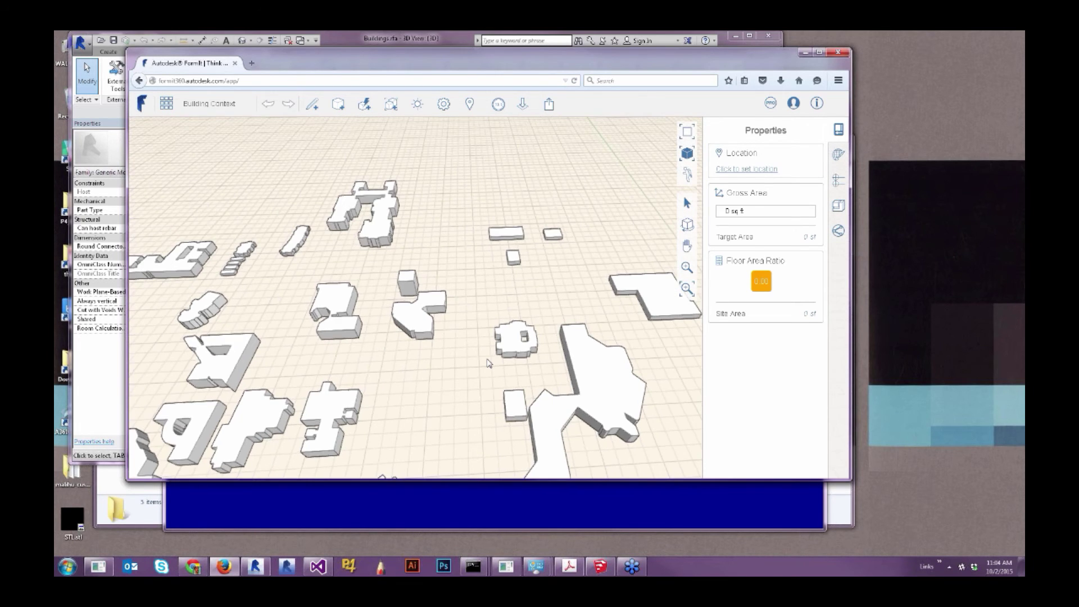
mouse_move(615, 415)
mouse_down()
mouse_move(626, 430)
mouse_move(624, 417)
mouse_up()
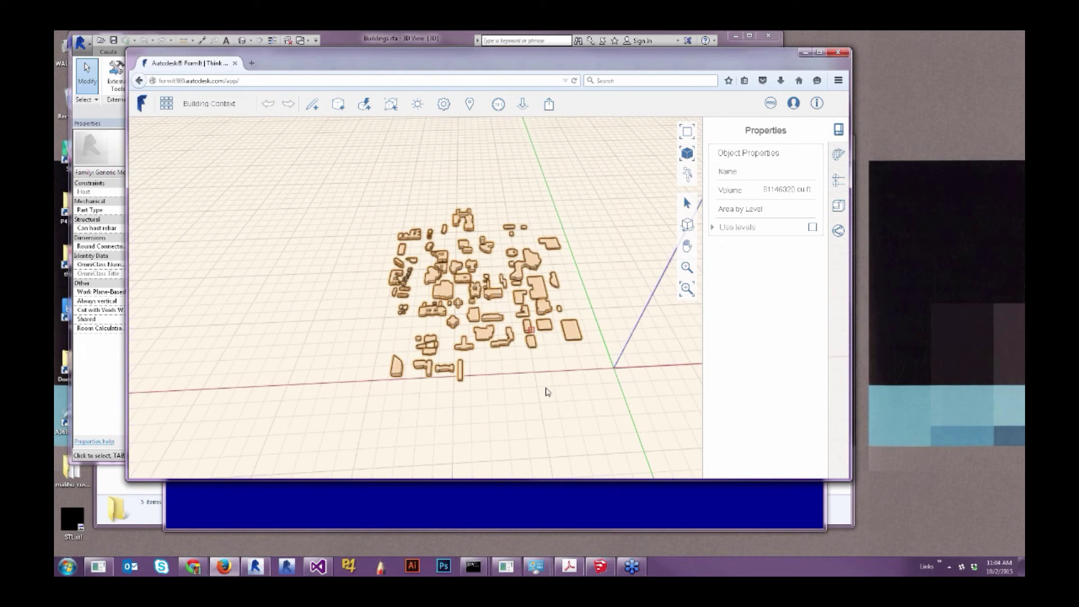
click(542, 354)
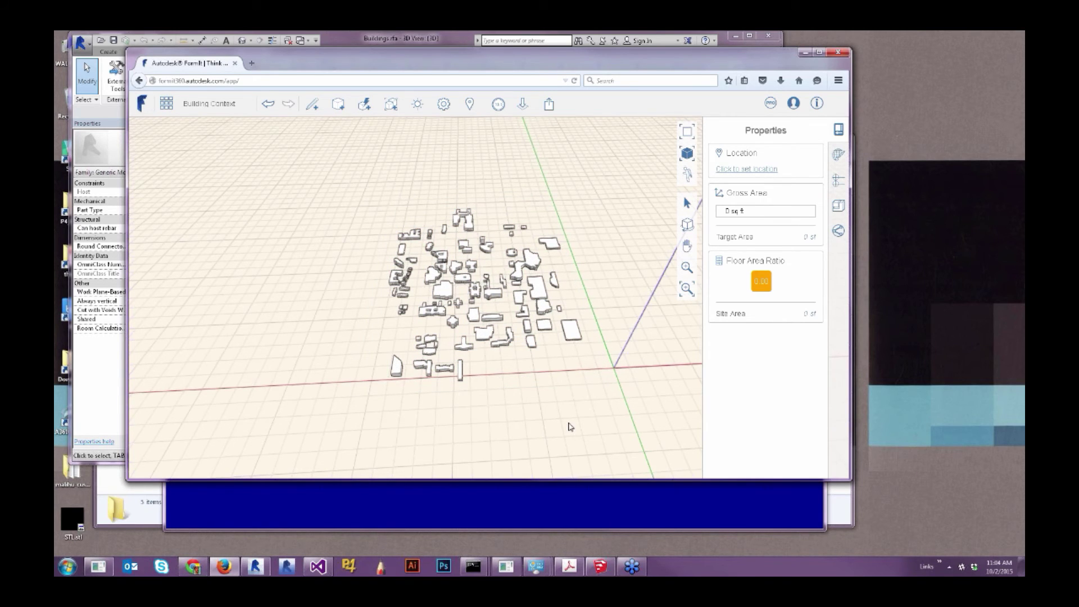
Step: View GoogleEarth.png from the FF_8 folder, and return to the Building Context model in FormIt 360
key(alt+Tab)
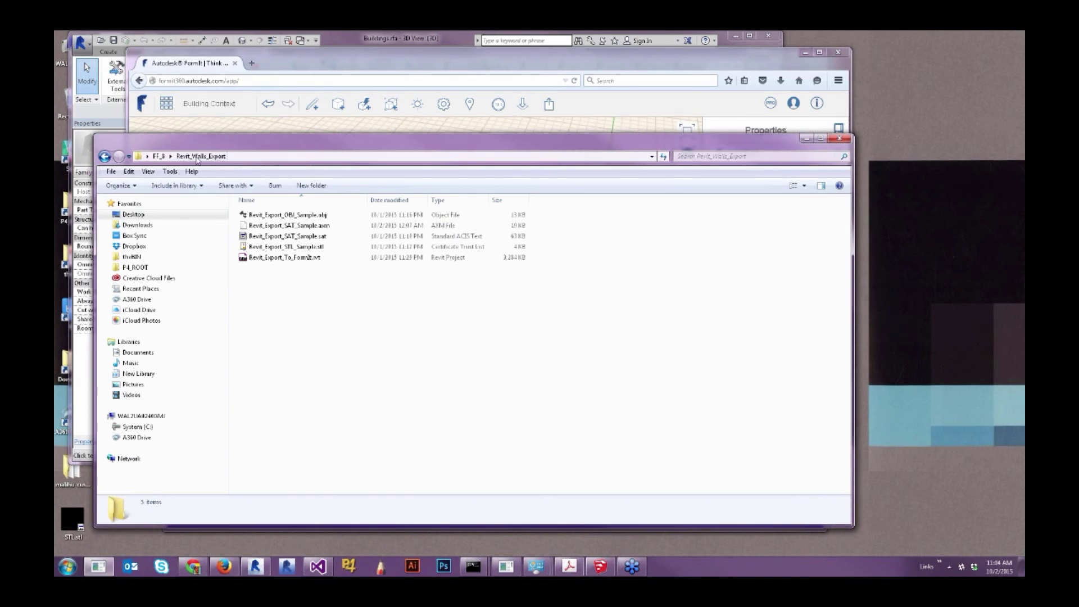
click(160, 158)
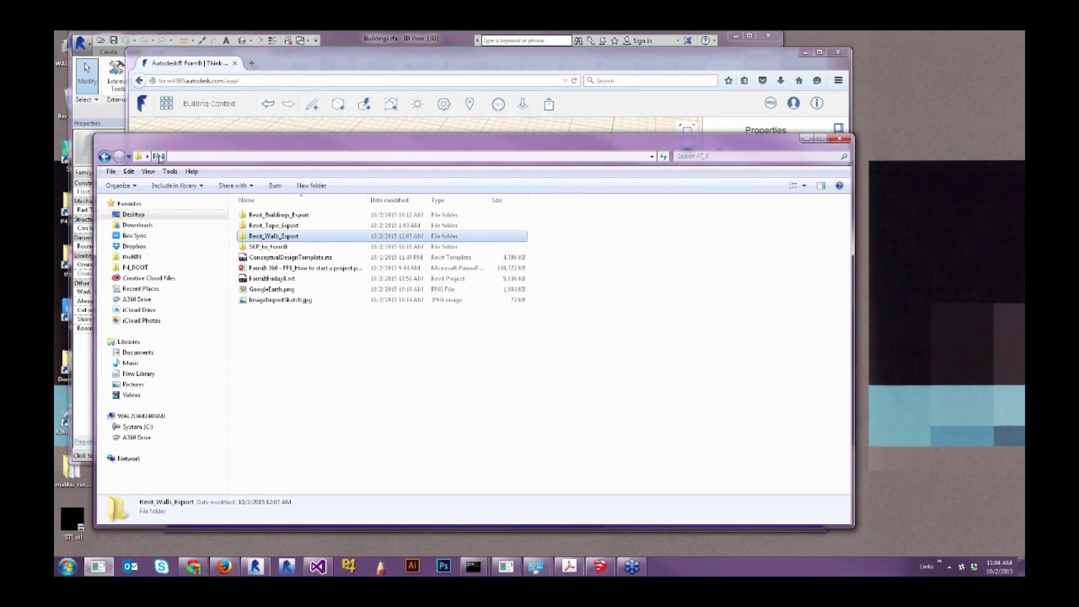
click(266, 289)
double_click(266, 287)
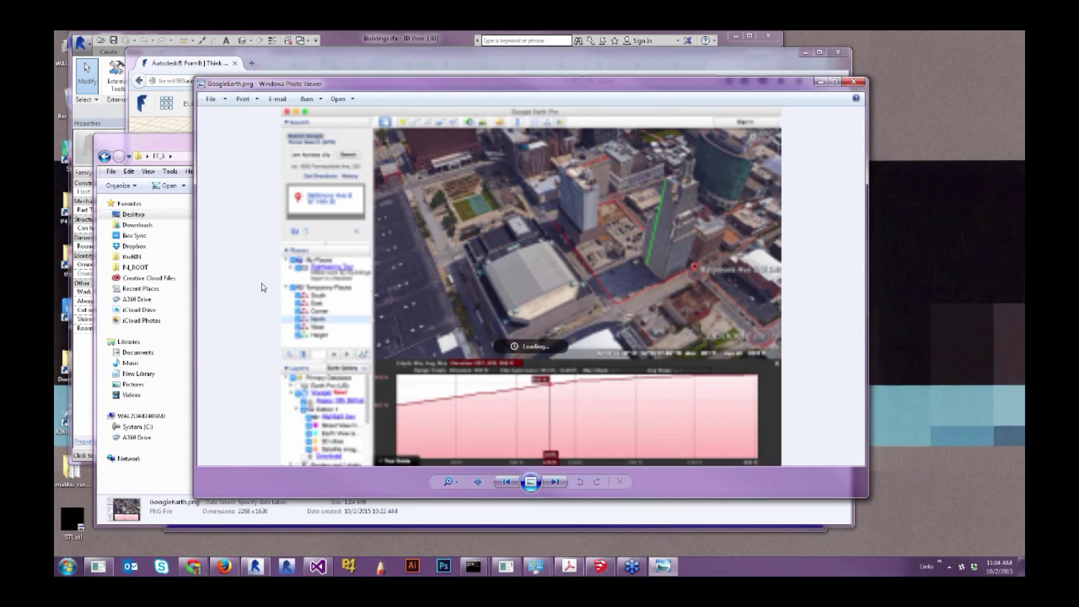
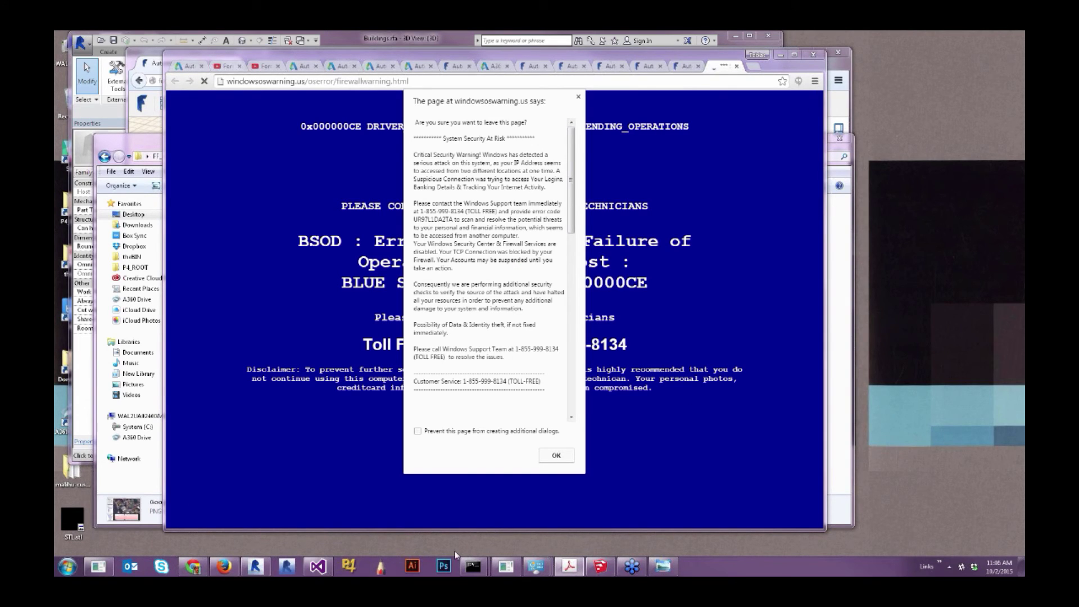
click(223, 566)
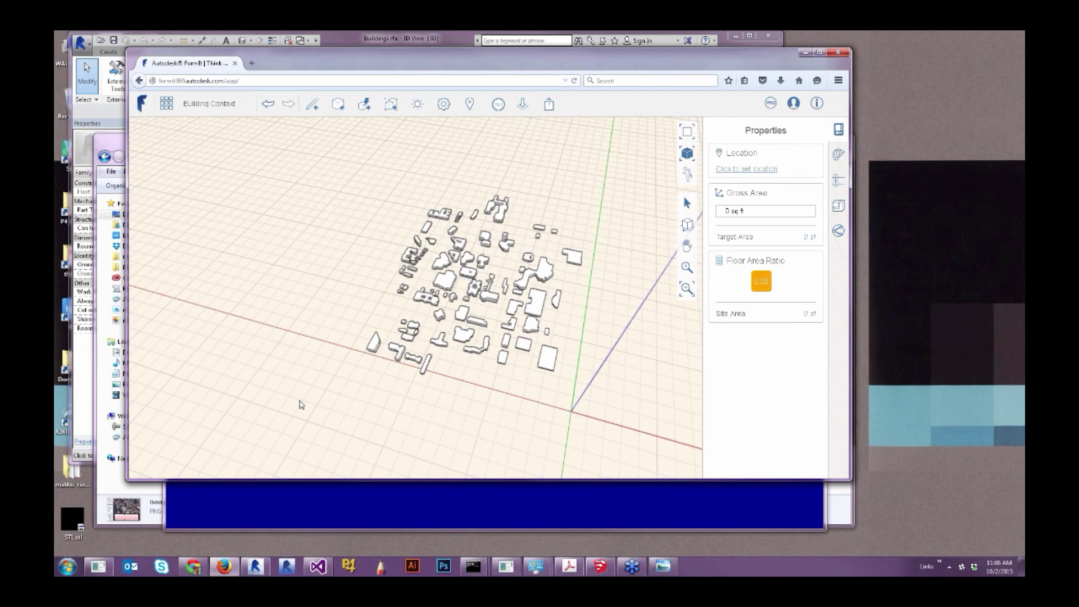
click(530, 311)
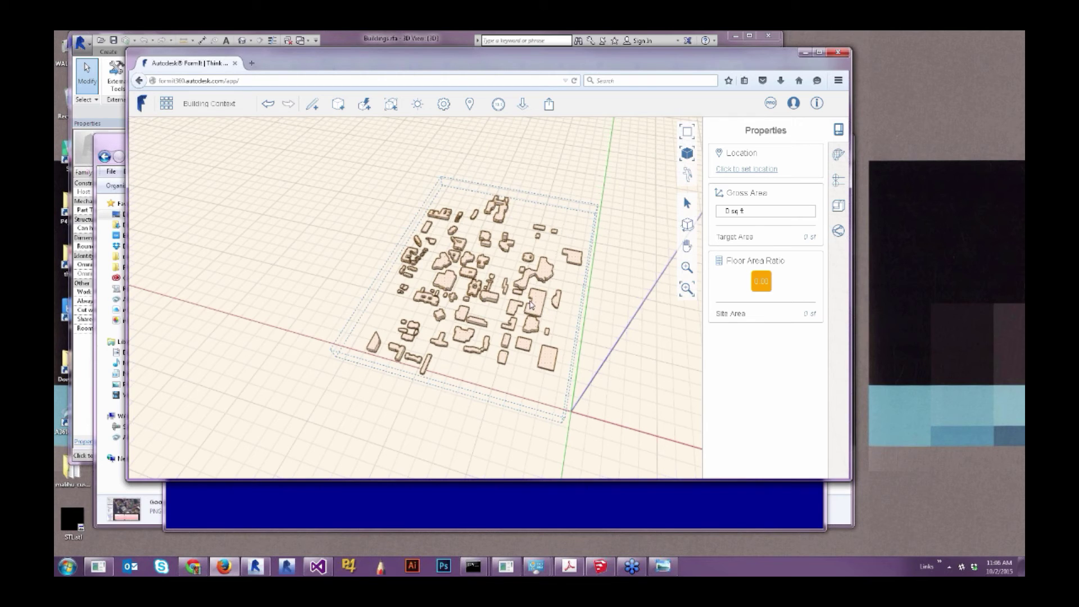
Step: Switch to Revit, close the Buildings.rfa family, and open the recent project Revit_Export_To_FormIt
click(257, 567)
click(611, 126)
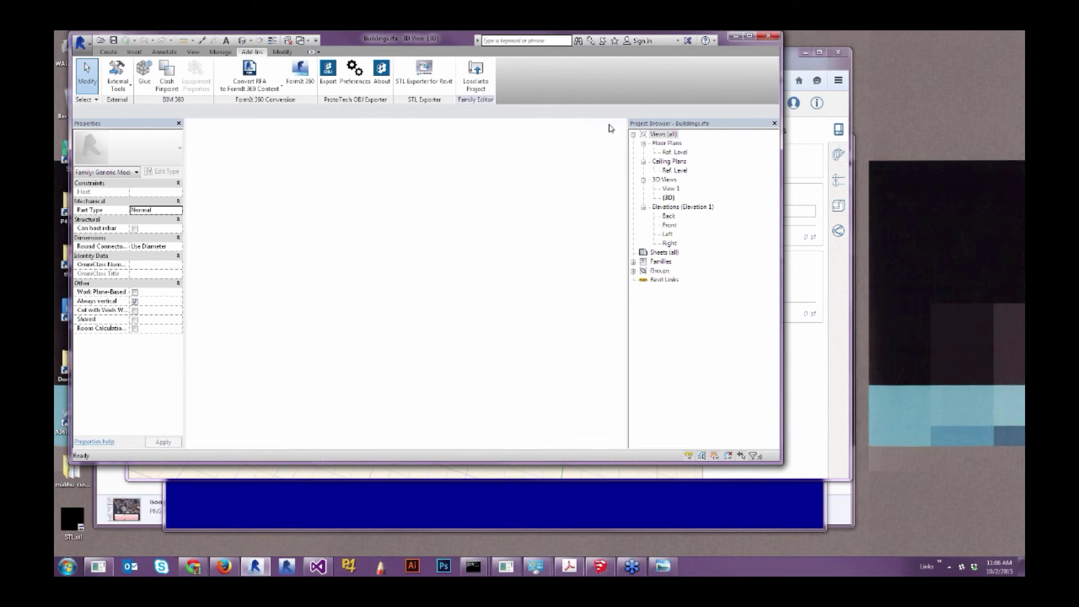
click(612, 127)
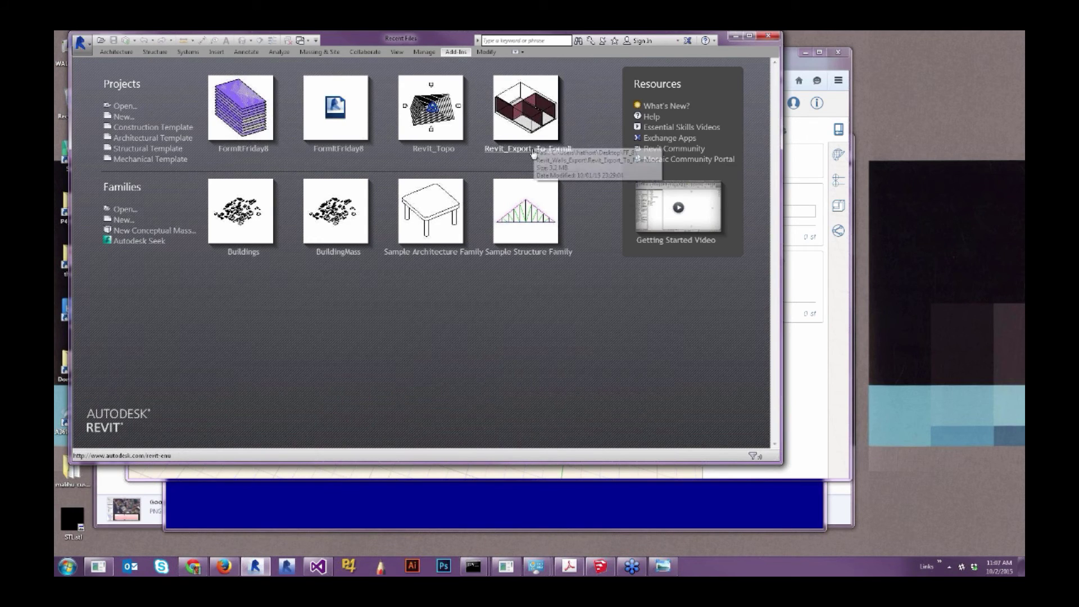
click(528, 150)
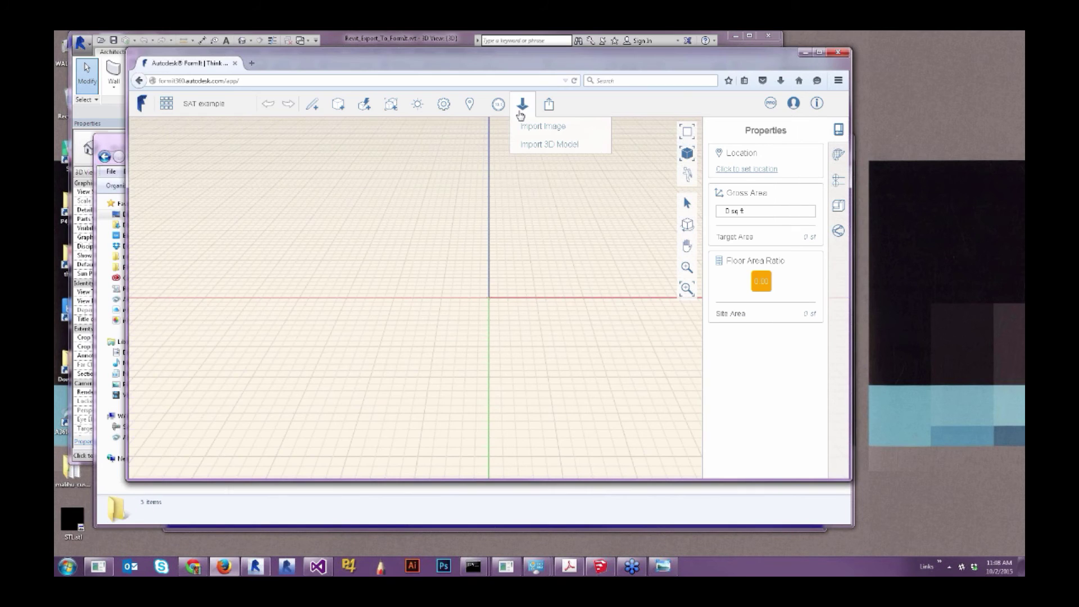
Step: Import the exported walls as a 3D model into the FormIt 360 sketch SAT example and inspect them from several angles
click(555, 149)
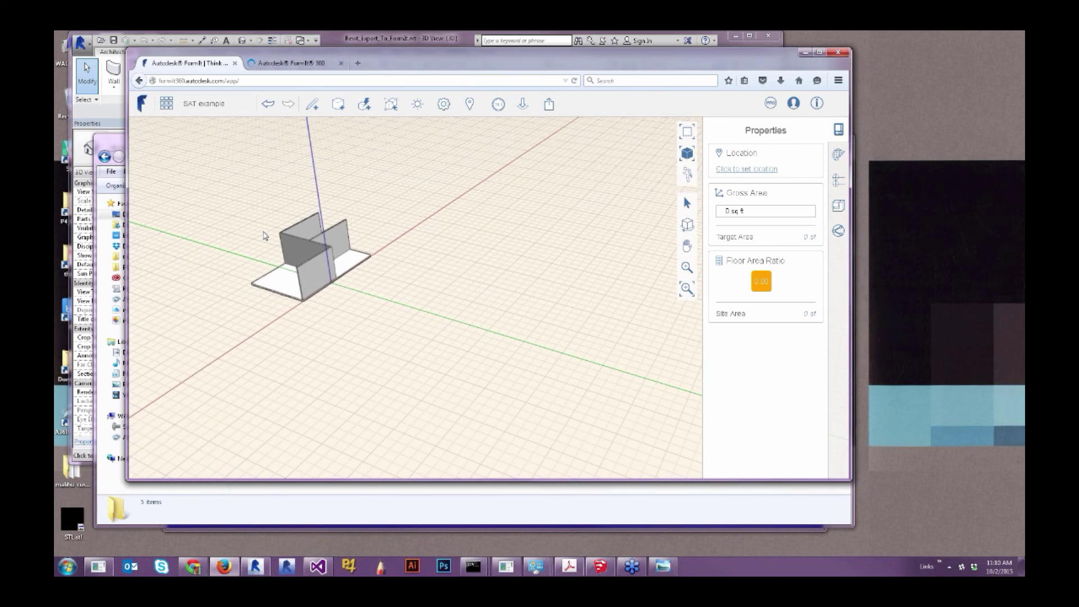
scroll(264, 236, up, 3)
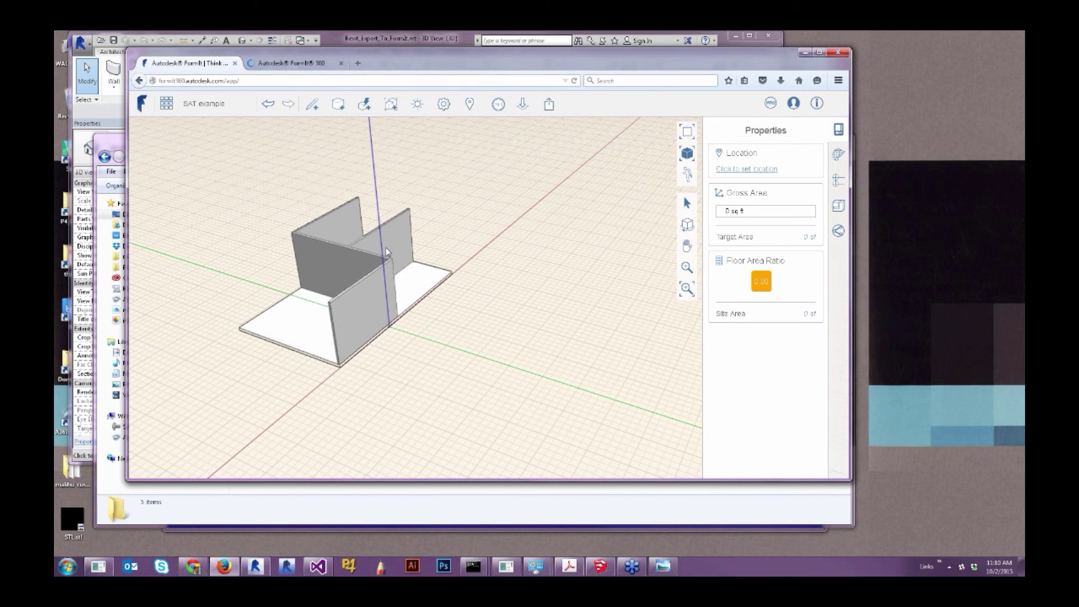
scroll(386, 253, up, 2)
right_drag(328, 309, 483, 332)
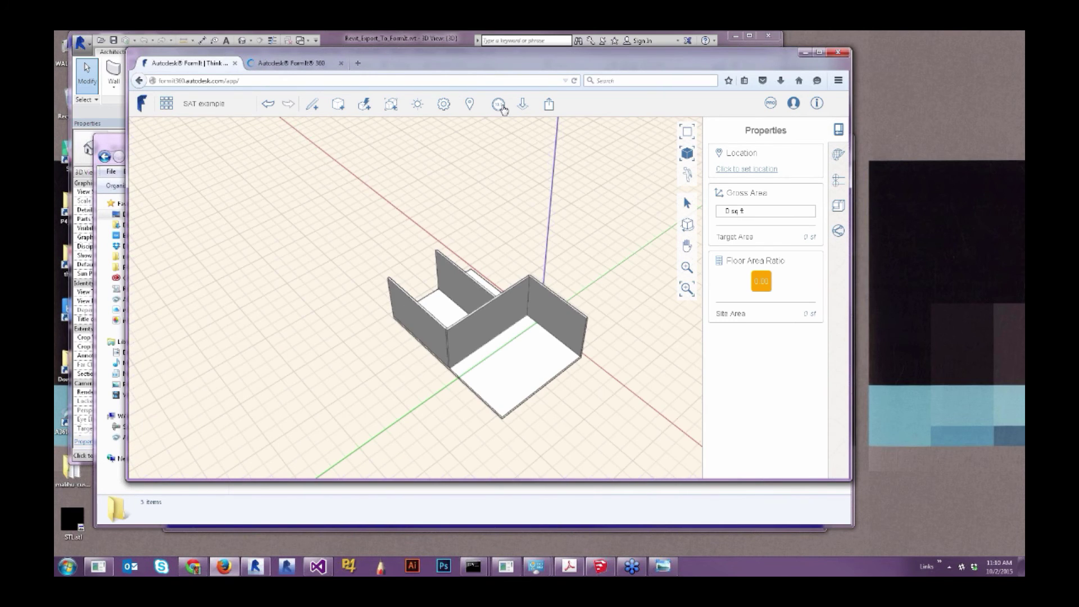
Step: Import Revit_Export_OBJ_Sample.obj as a 3D model and place it beside the existing walls
click(523, 105)
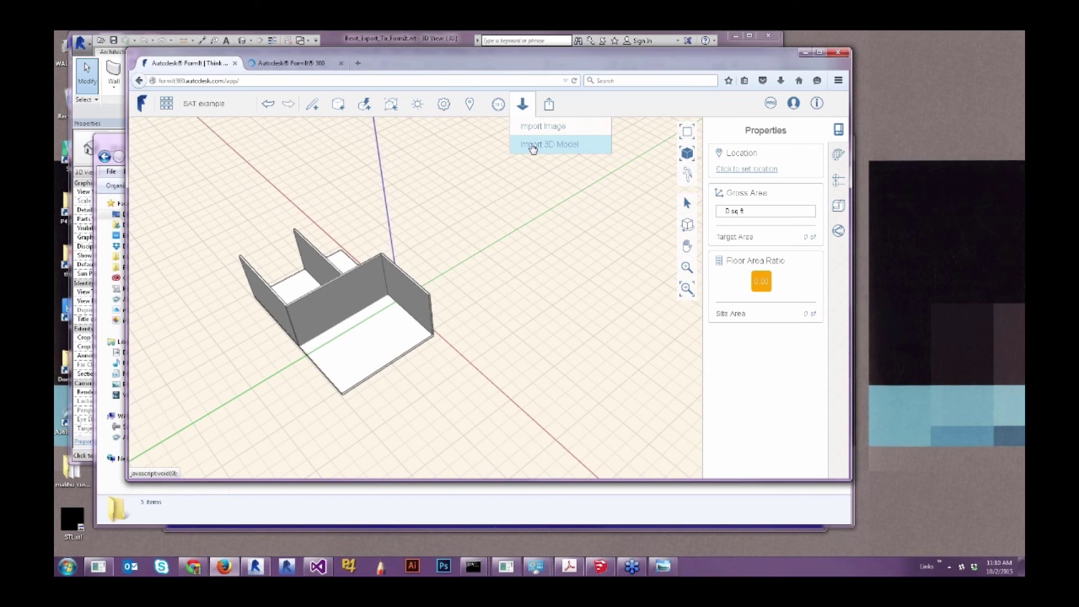
click(533, 145)
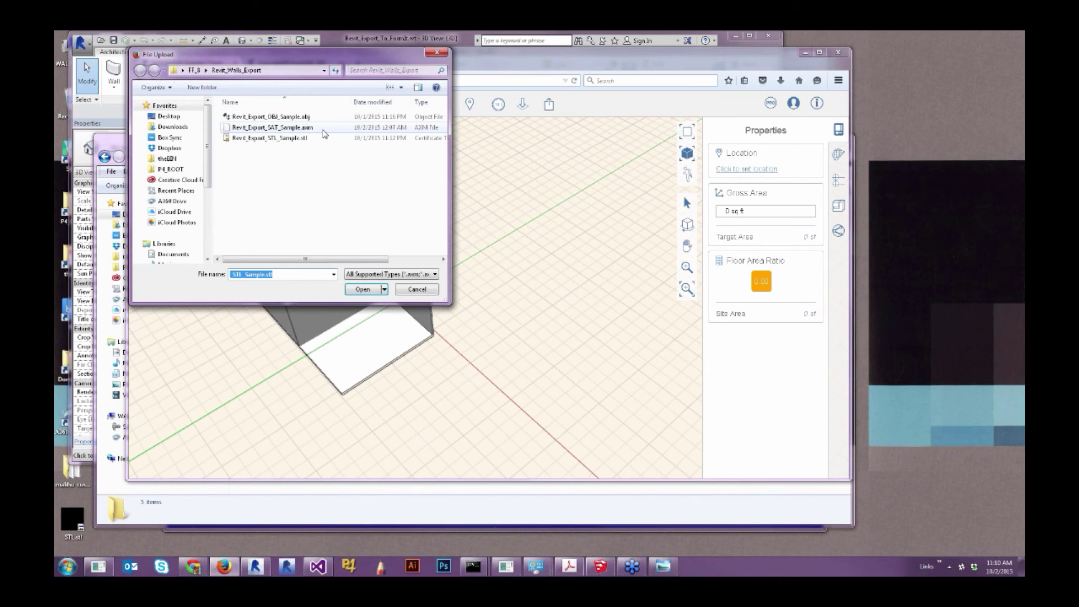
click(287, 116)
click(368, 289)
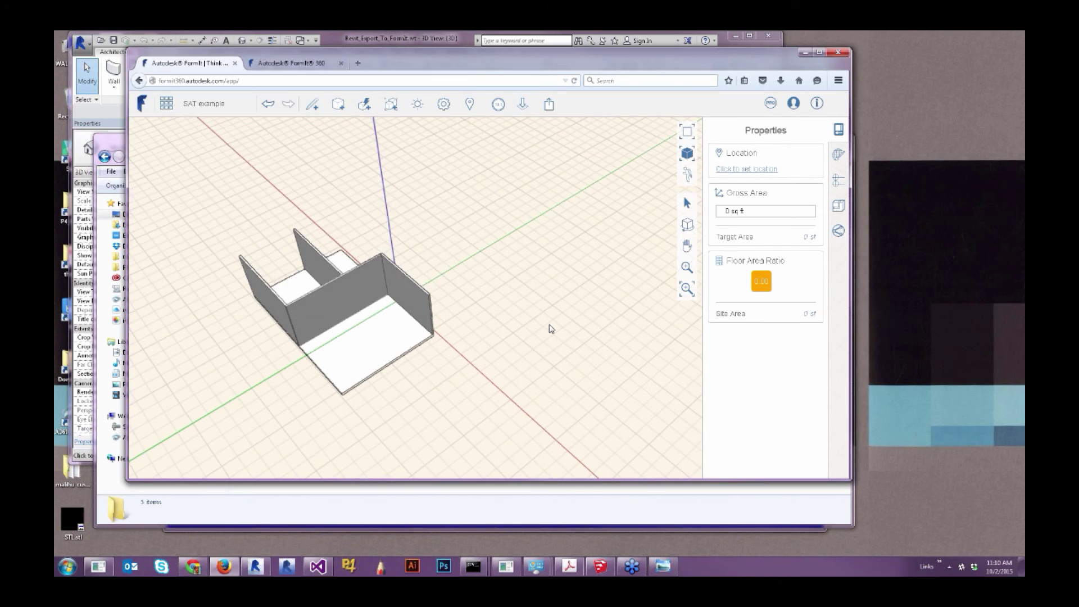
click(495, 373)
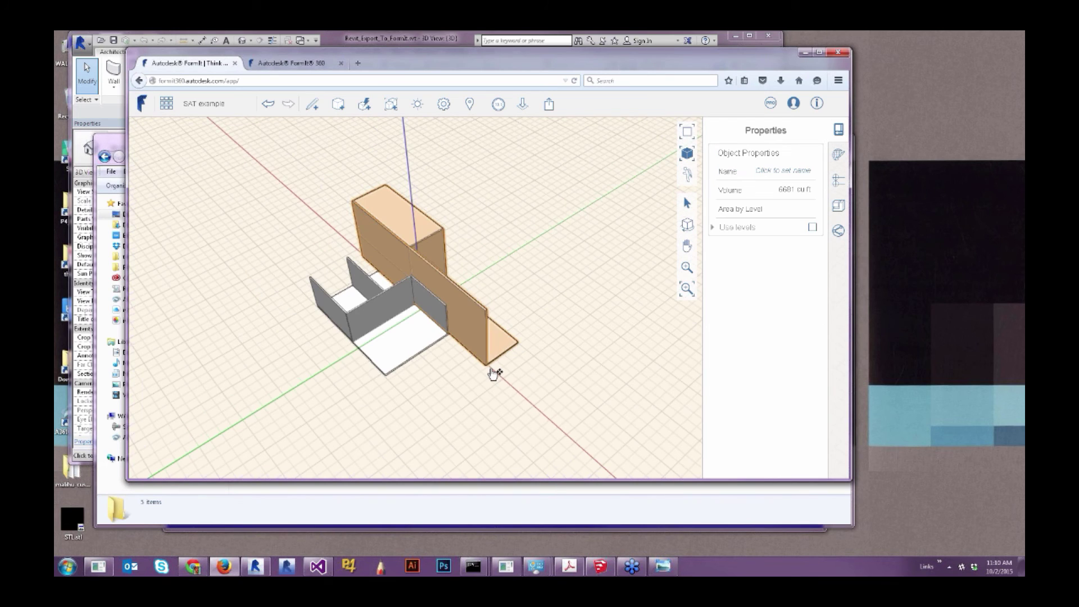
click(541, 336)
click(624, 376)
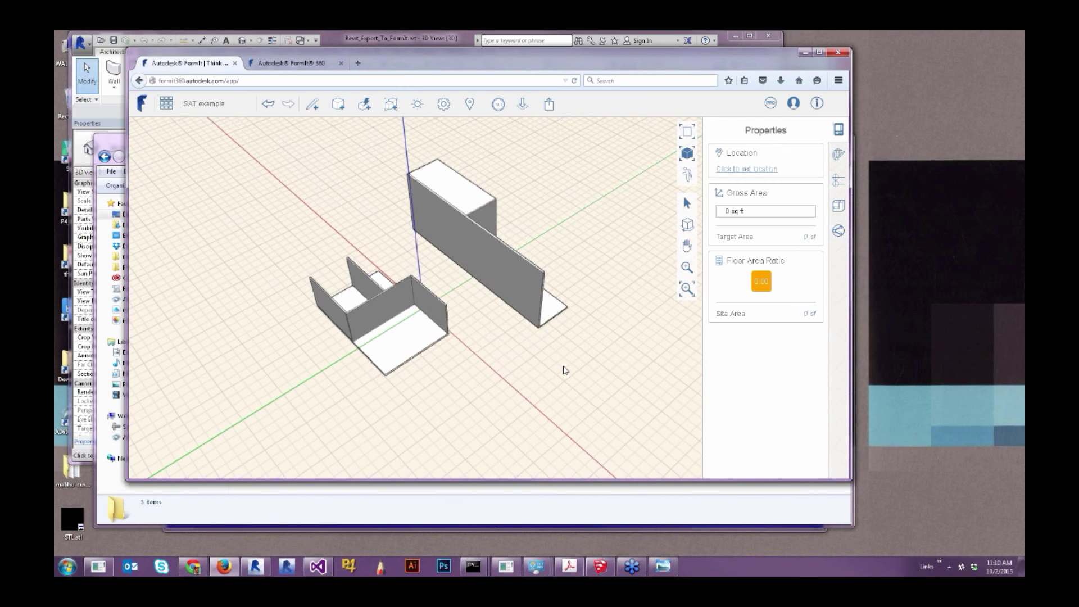
Step: Examine both imported wall models from several angles and compare them with the original walls in Revit's 3D view
middle_drag(565, 370, 472, 292)
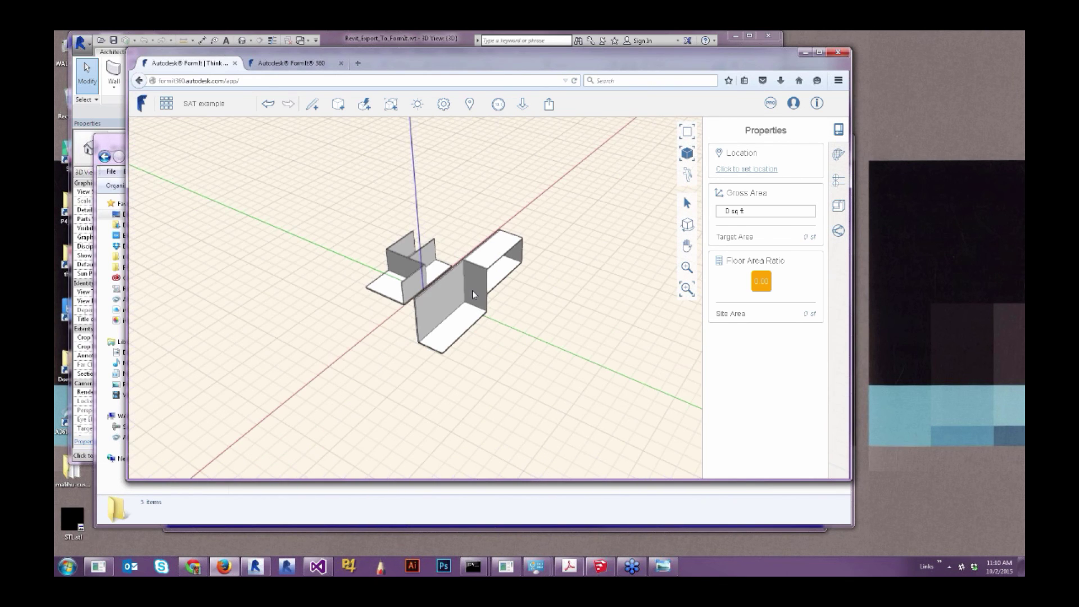
scroll(472, 290, up, 2)
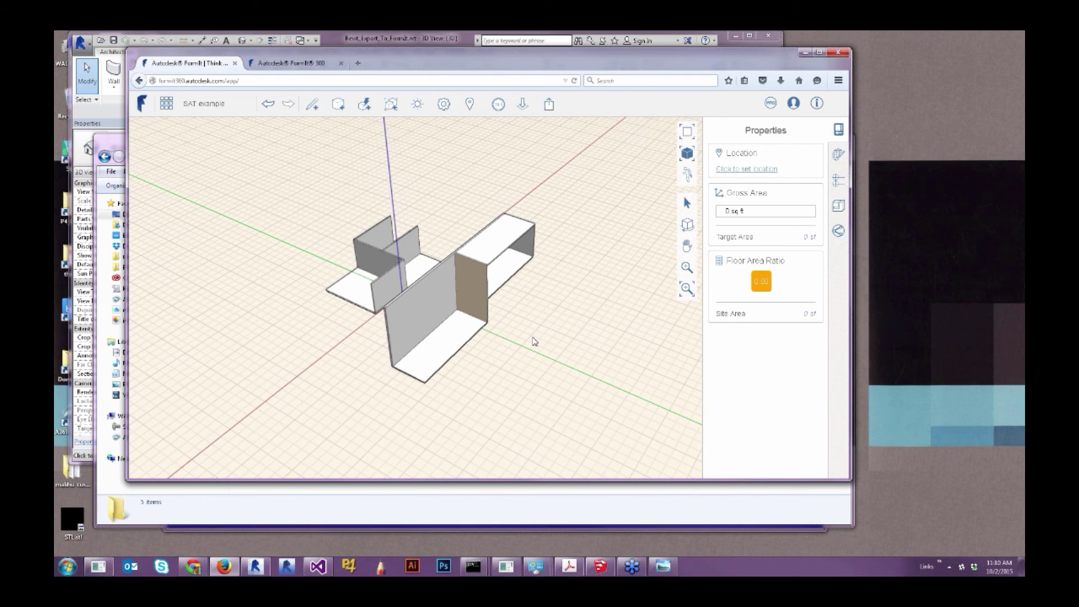
right_drag(479, 318, 524, 337)
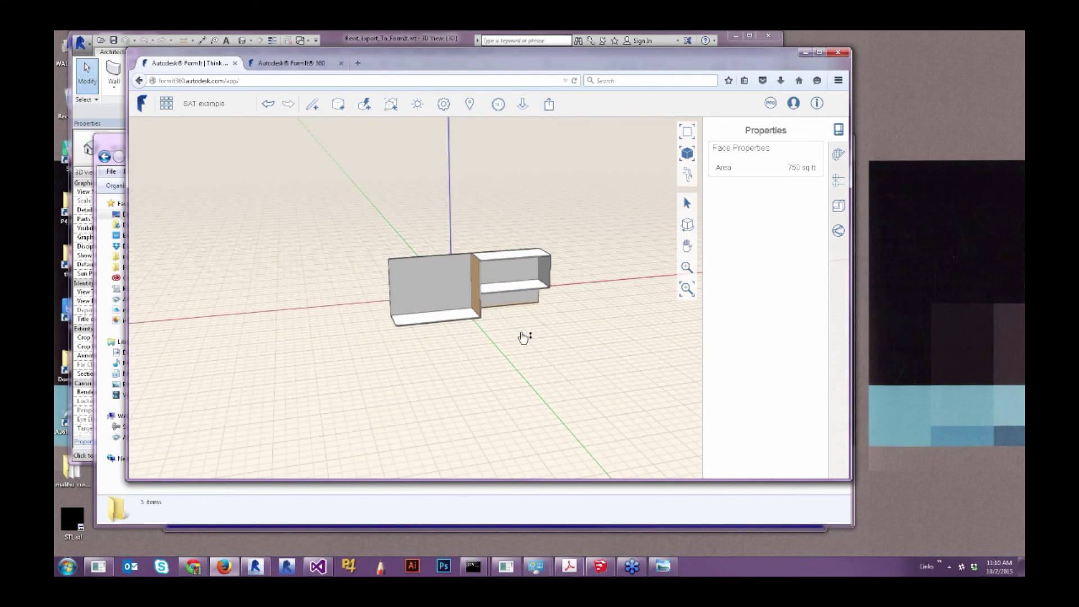
click(557, 347)
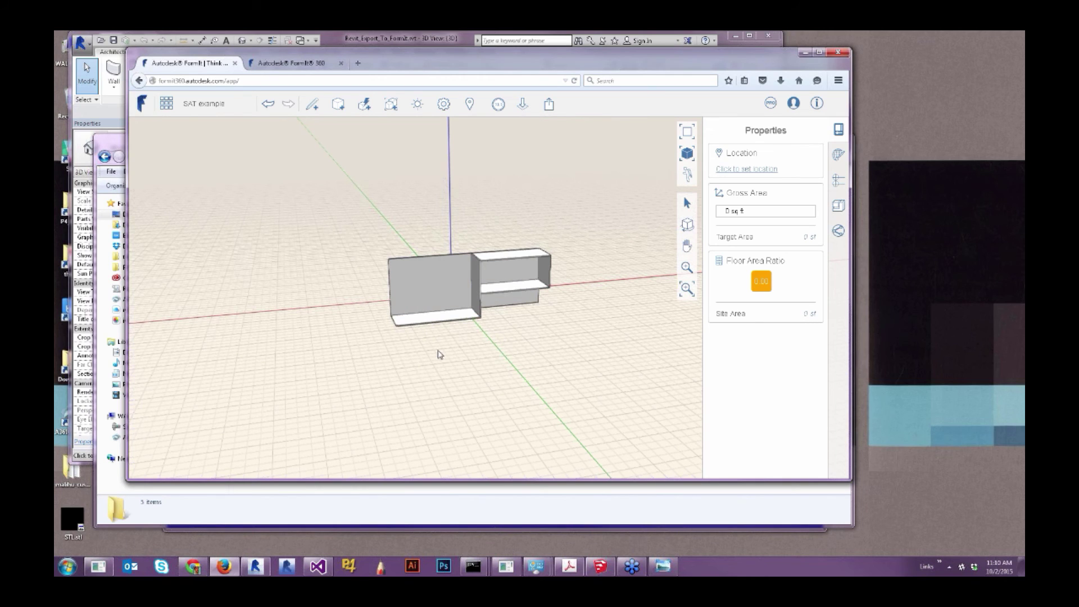
click(256, 567)
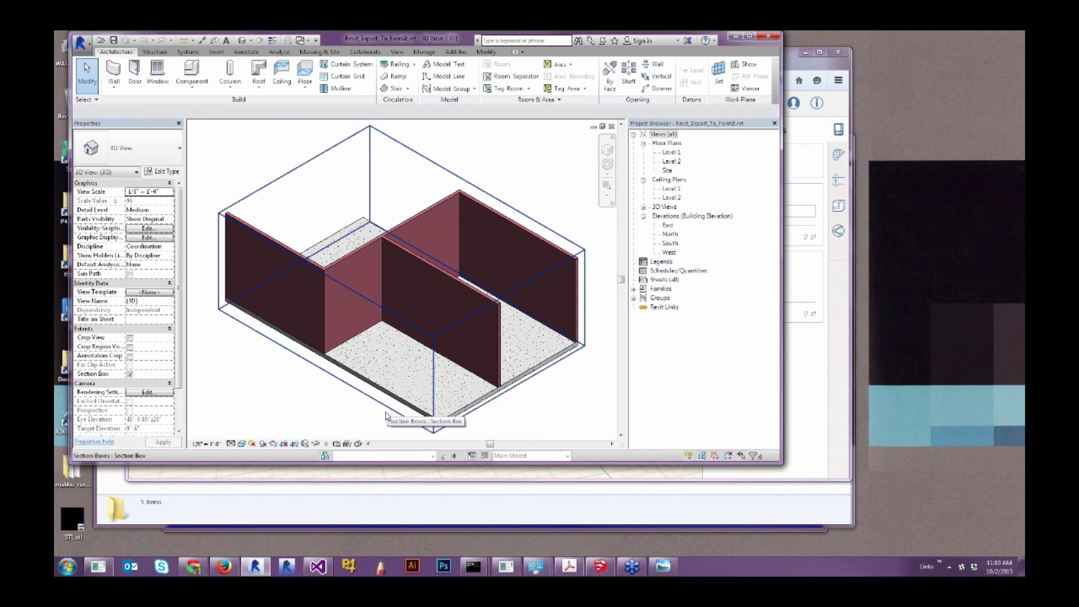
key(alt+Tab)
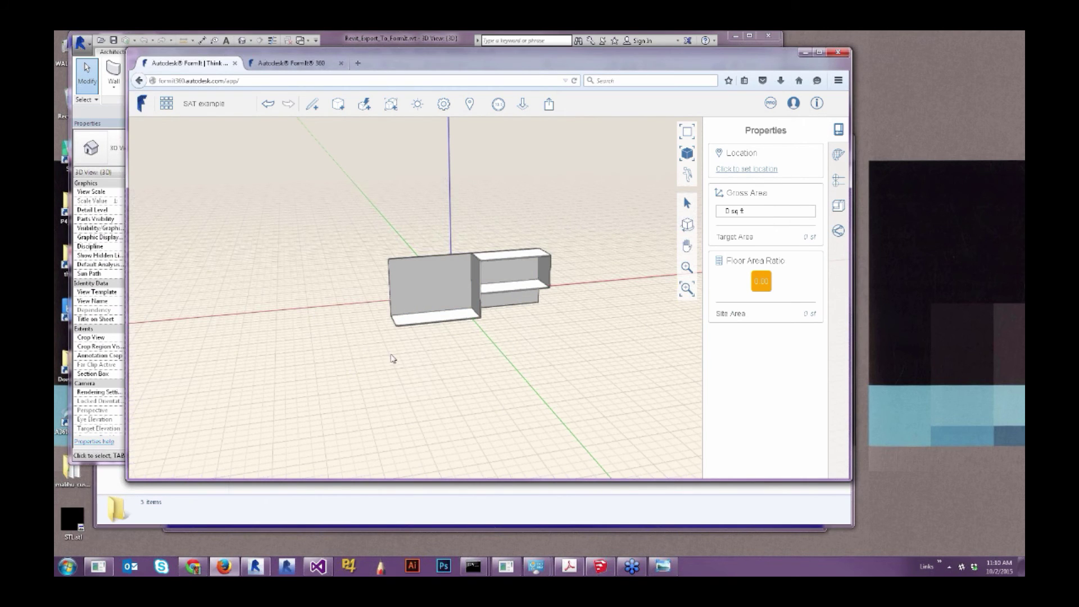
middle_drag(393, 356, 537, 418)
scroll(516, 349, up, 4)
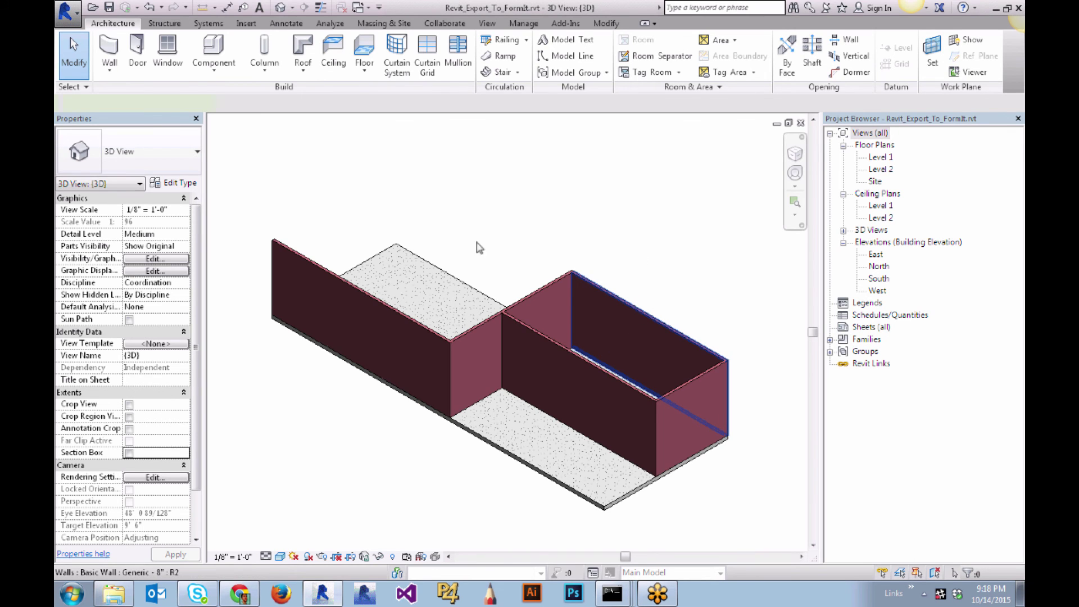
Step: In Revit, export the current 3D view of Revit_Export_To_FormIt.rvt as an ACIS SAT file to the Revit_Walls_Export folder
click(450, 273)
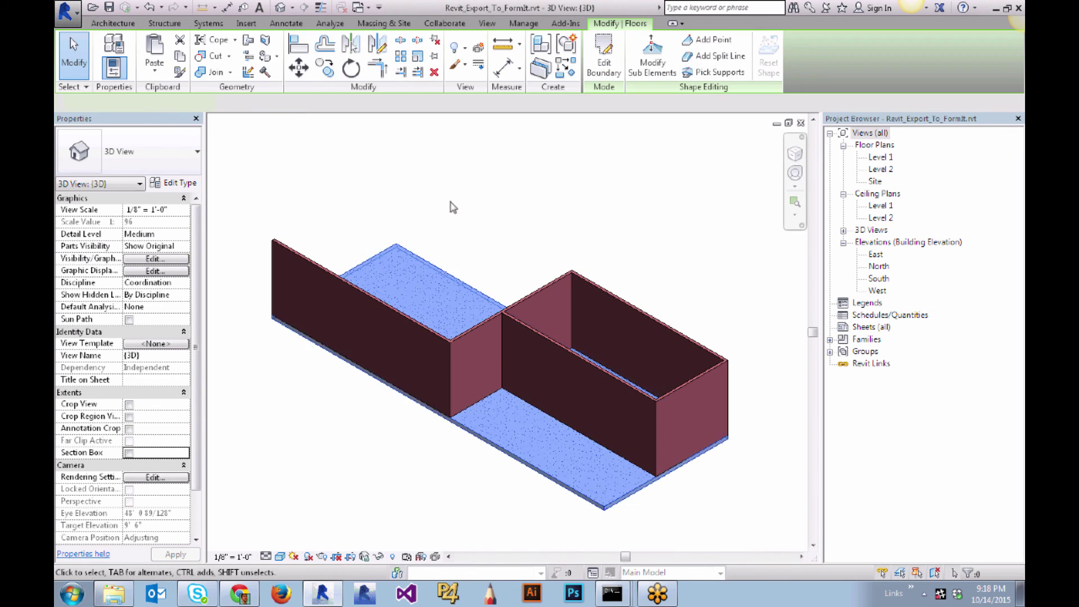
click(457, 205)
click(66, 22)
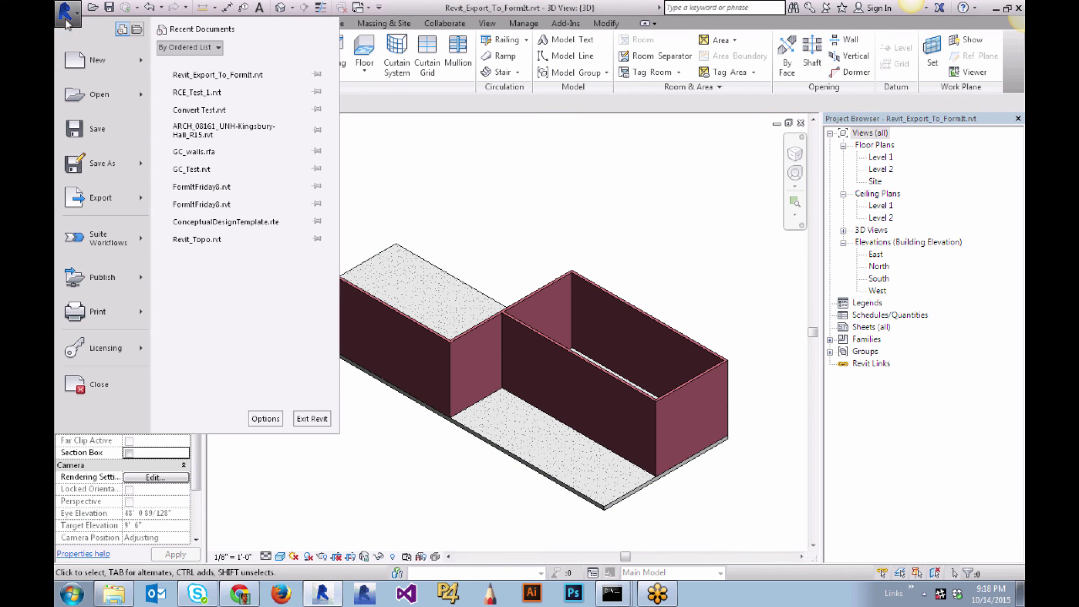
mouse_move(63, 202)
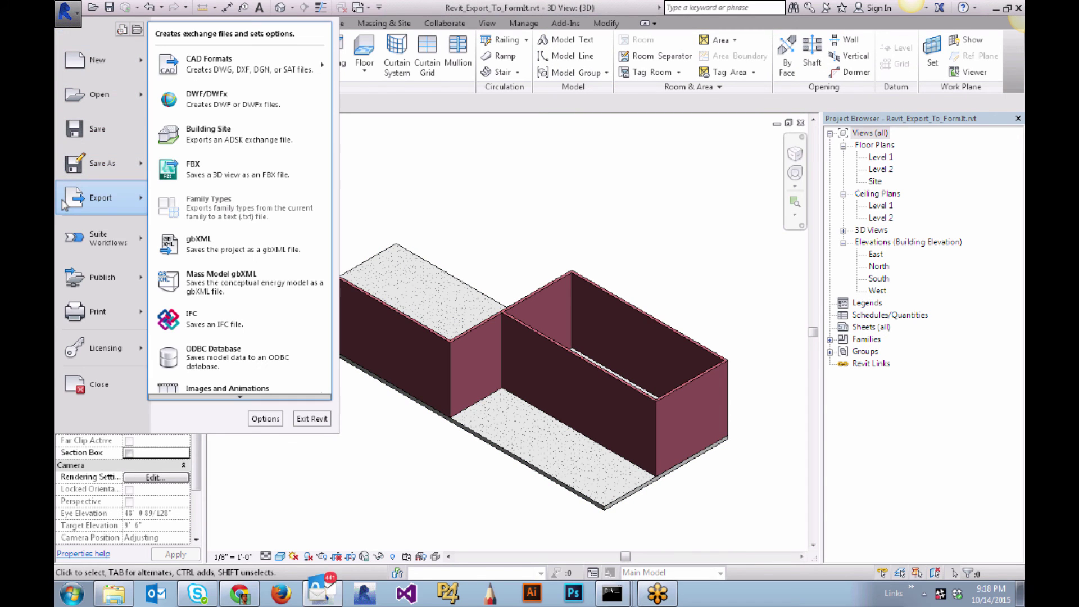
mouse_move(219, 75)
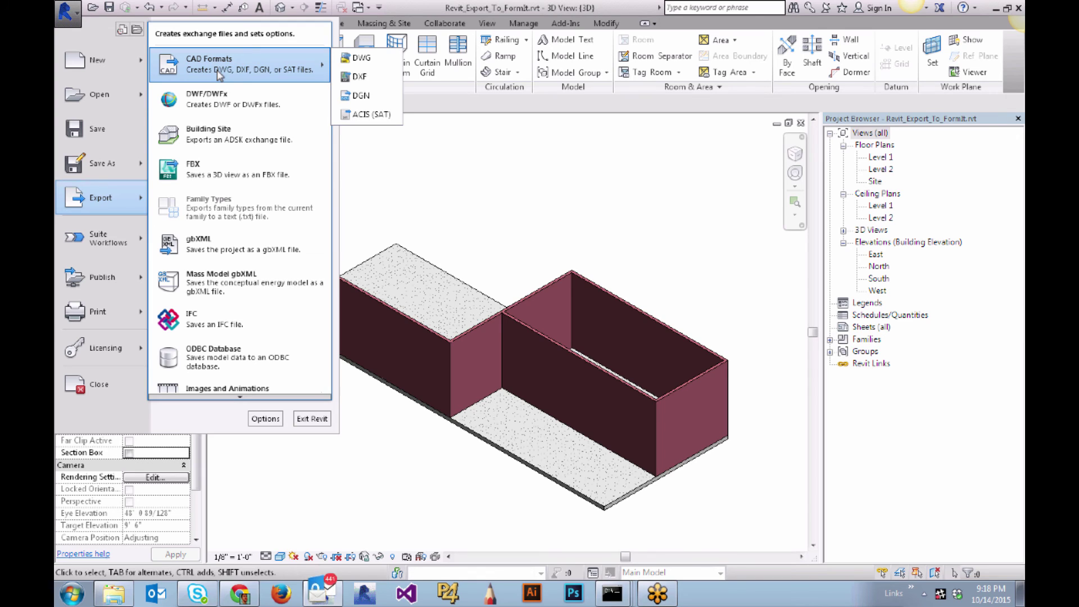
click(371, 114)
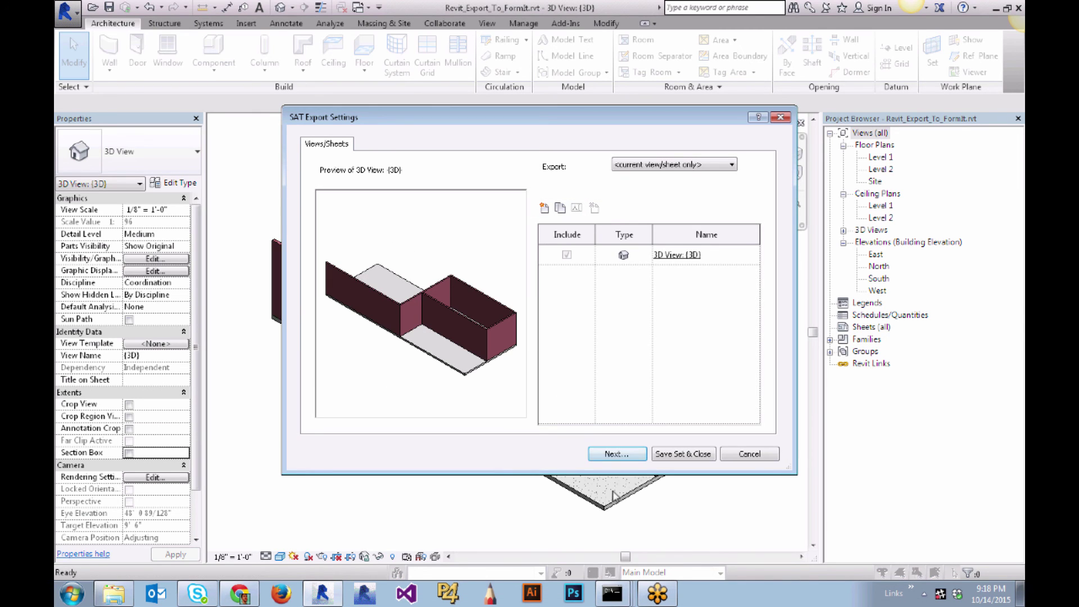
click(616, 453)
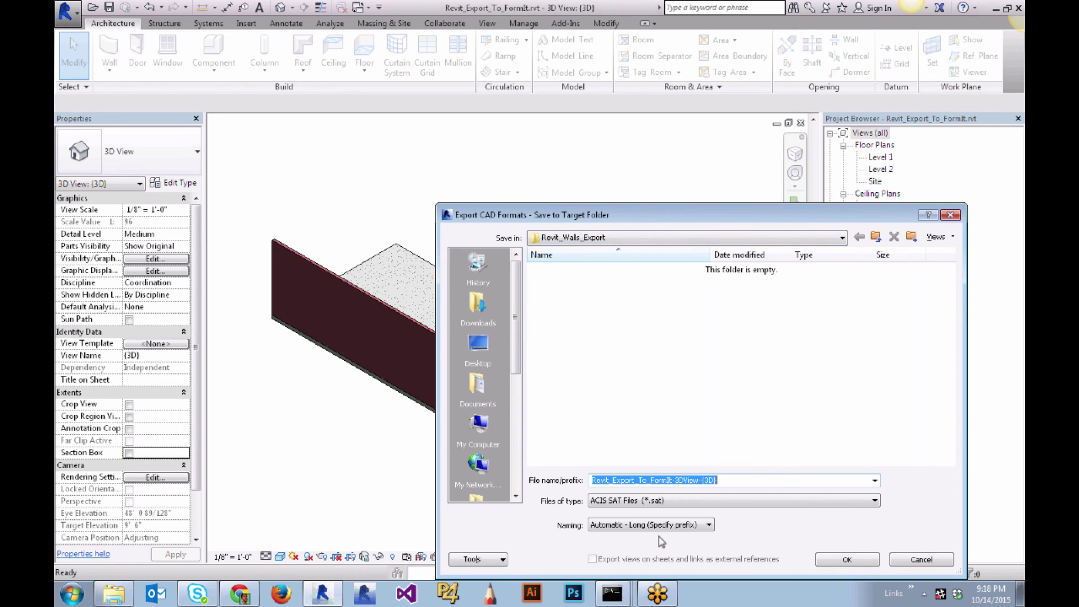
click(848, 559)
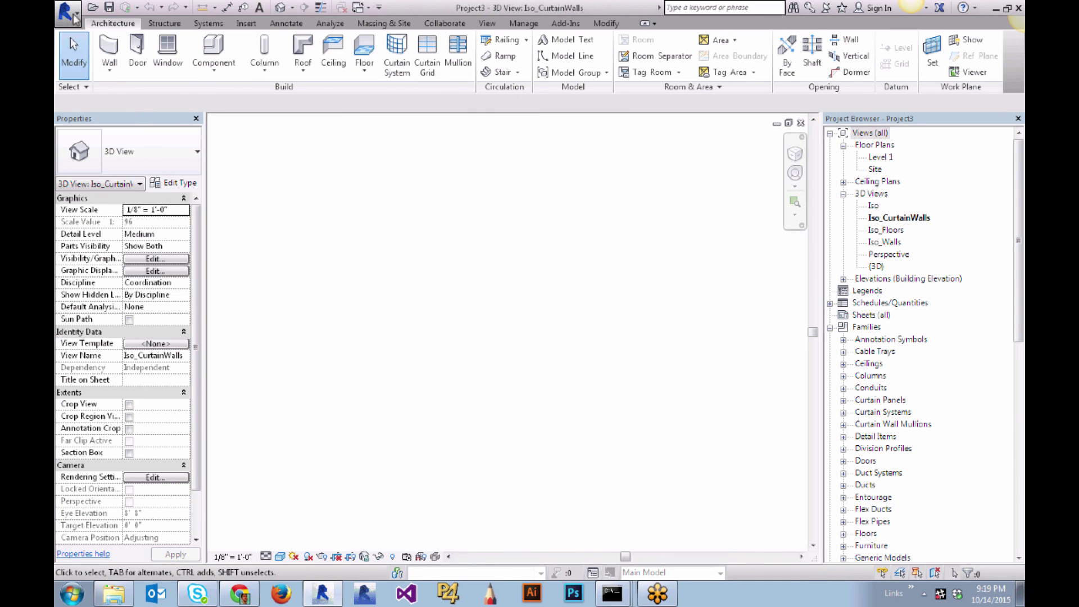
Step: Create a new family from the Generic Model.rft template
click(71, 16)
mouse_move(143, 59)
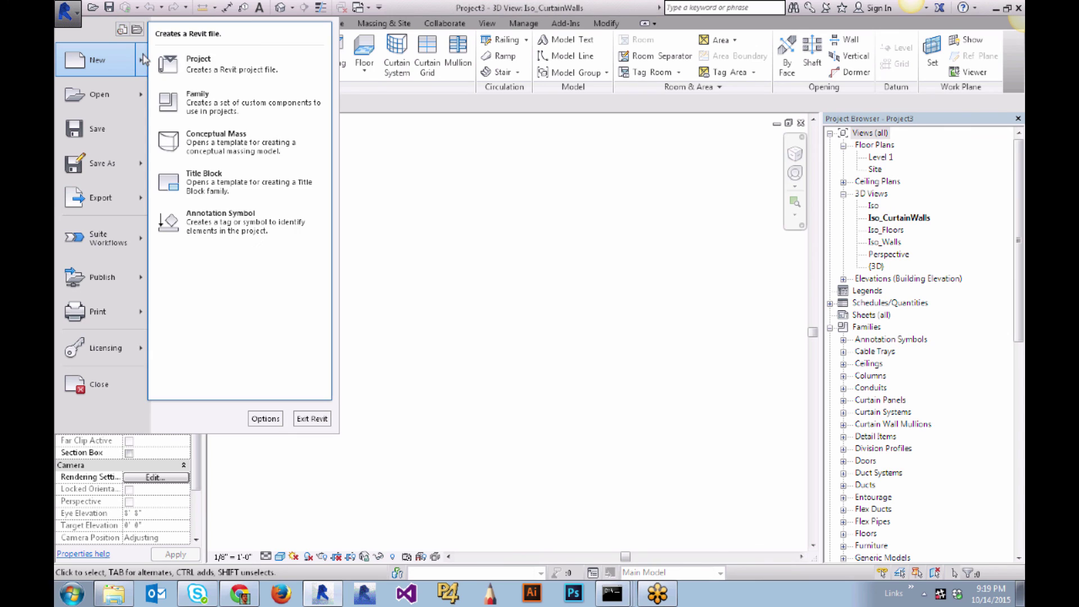
click(224, 97)
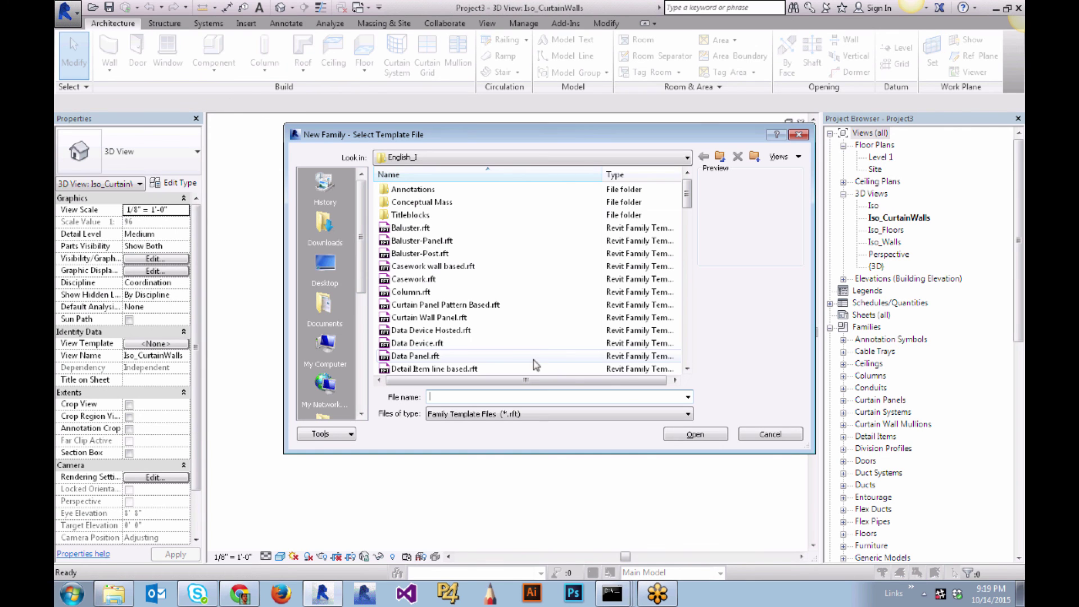
click(506, 333)
key(g)
scroll(505, 387, down, 3)
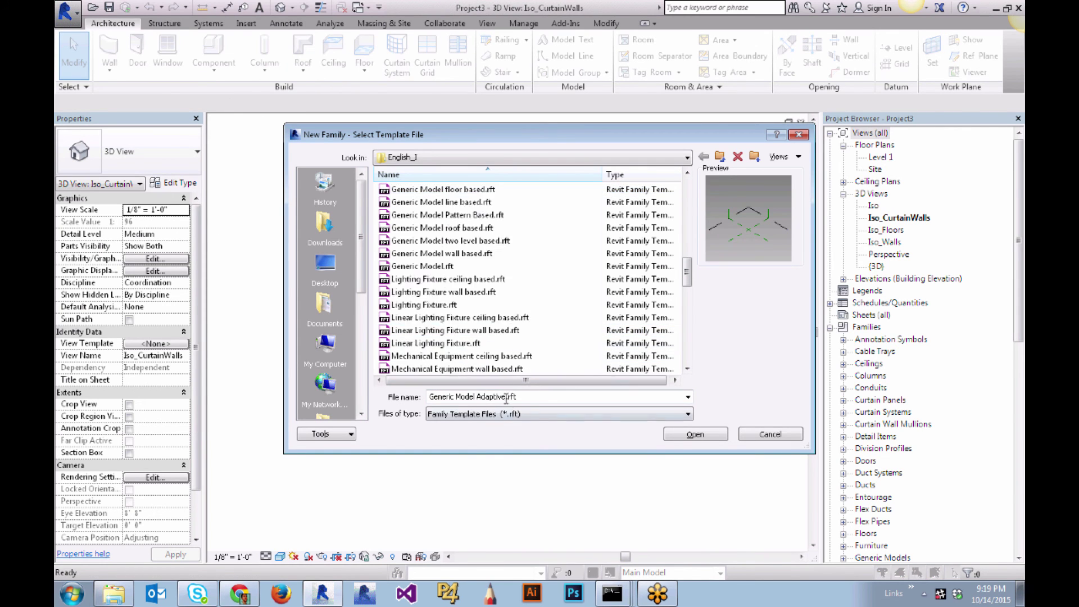
scroll(447, 231, up, 2)
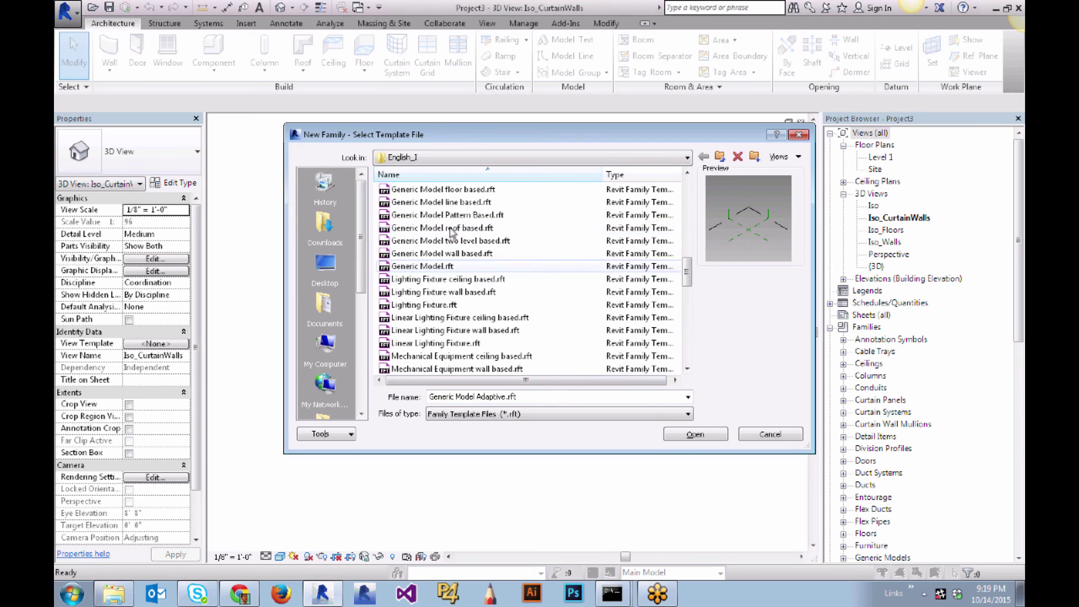
click(438, 267)
click(695, 435)
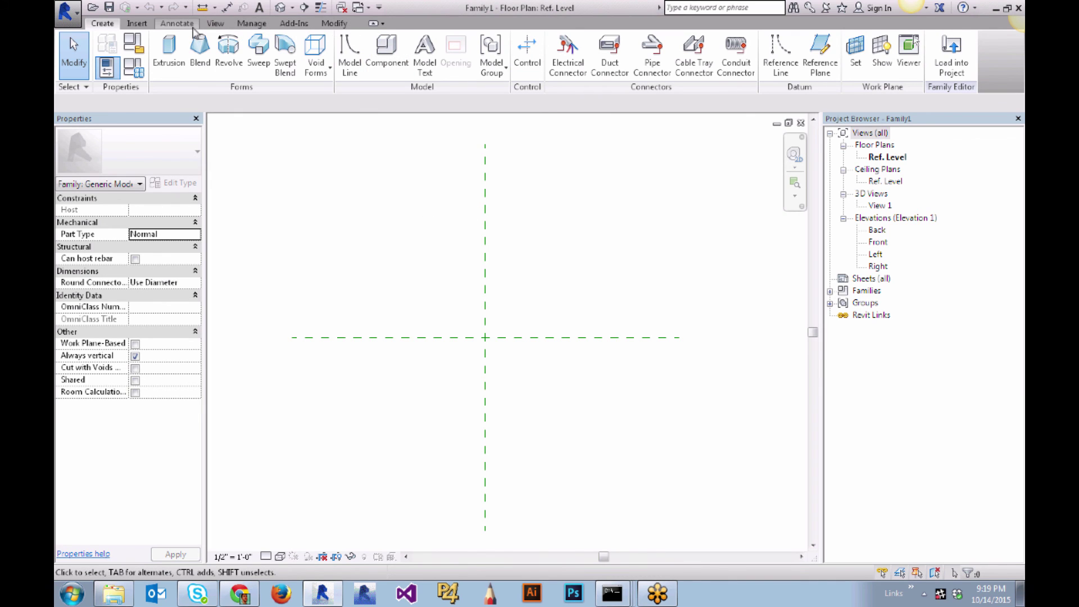
Step: Import the Revit_Export_To_FormIt ACIS SAT file from the FF_8 Revit_Walls_Export folder into the family and show it in the default 3D view
click(138, 23)
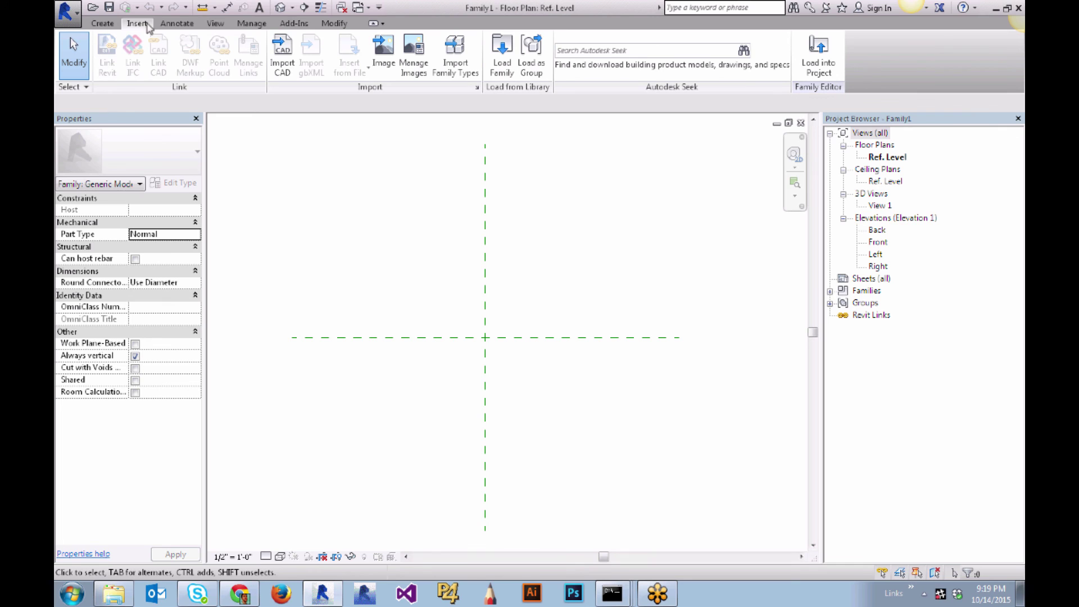
click(283, 62)
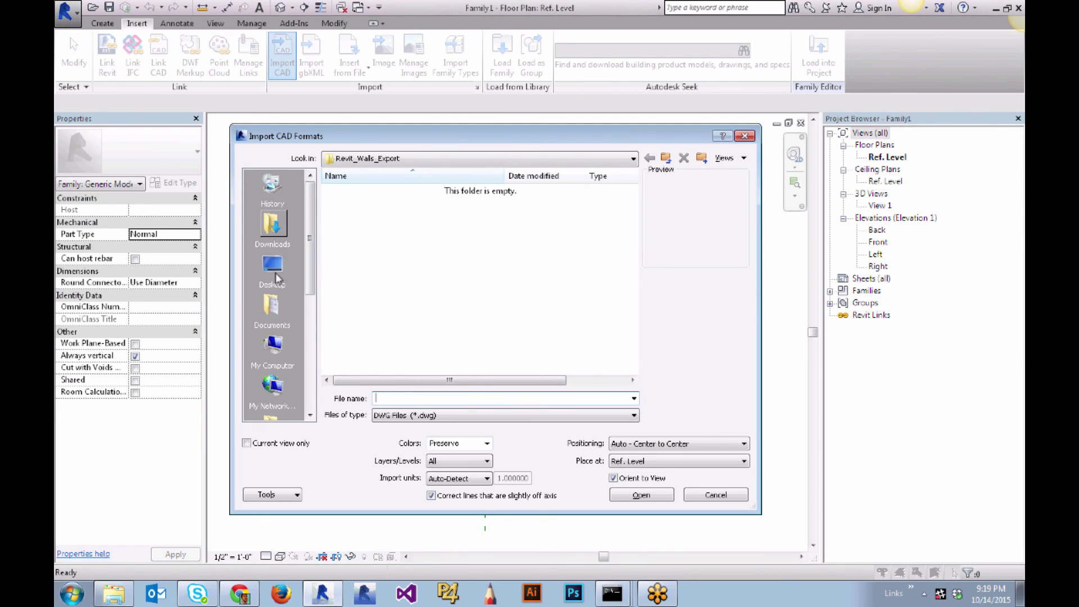
click(272, 269)
double_click(345, 255)
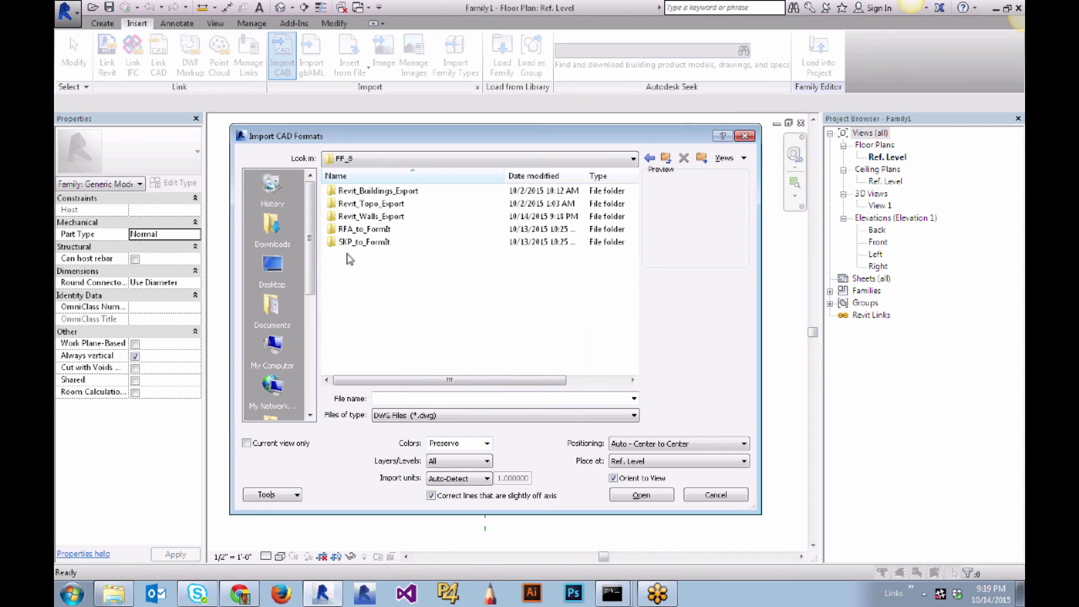
double_click(396, 216)
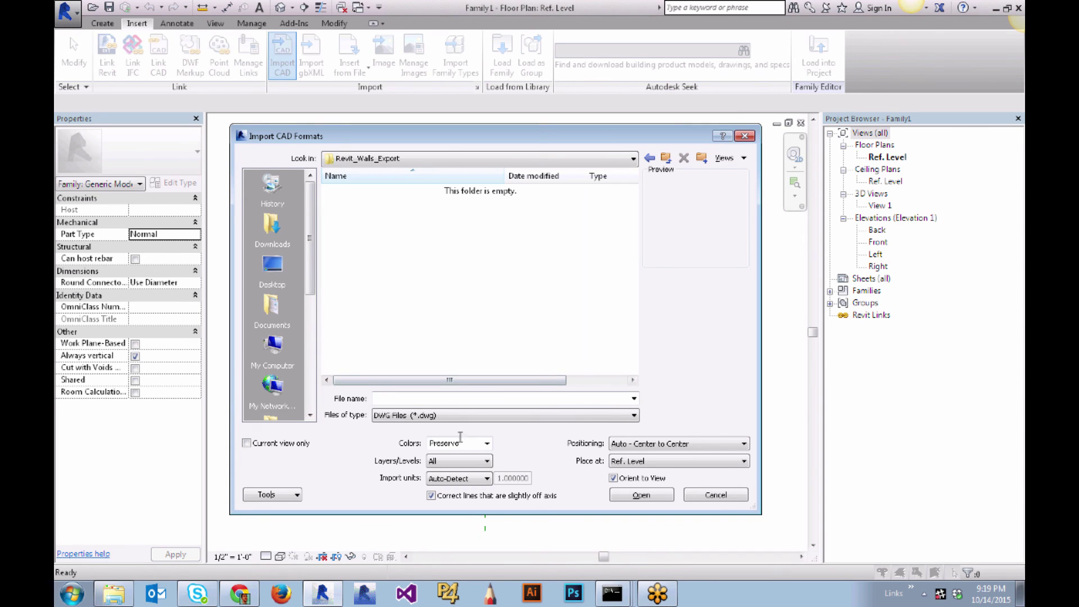
click(434, 416)
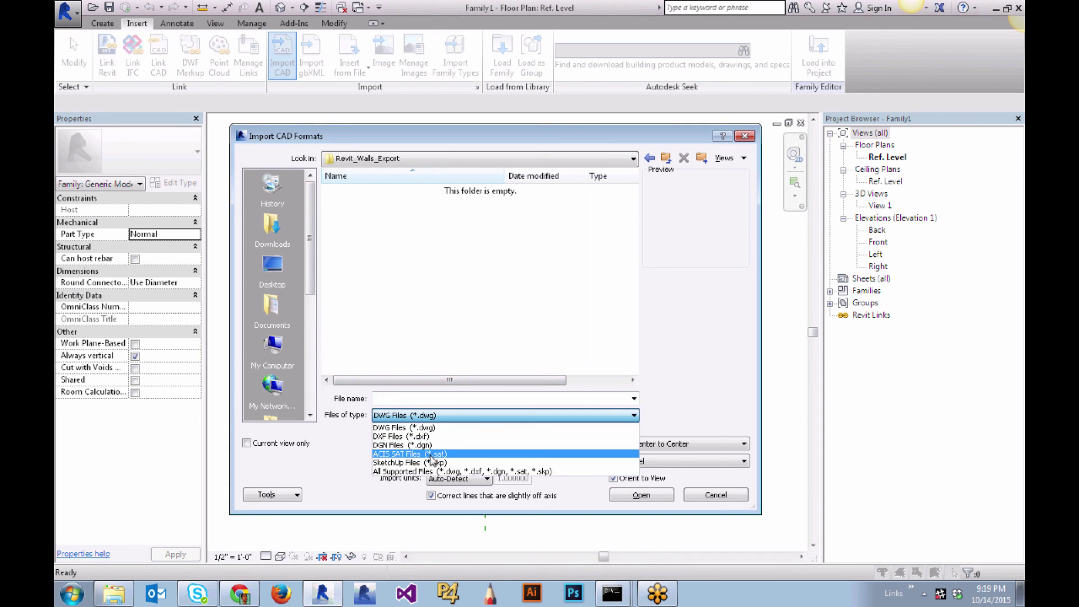
click(434, 454)
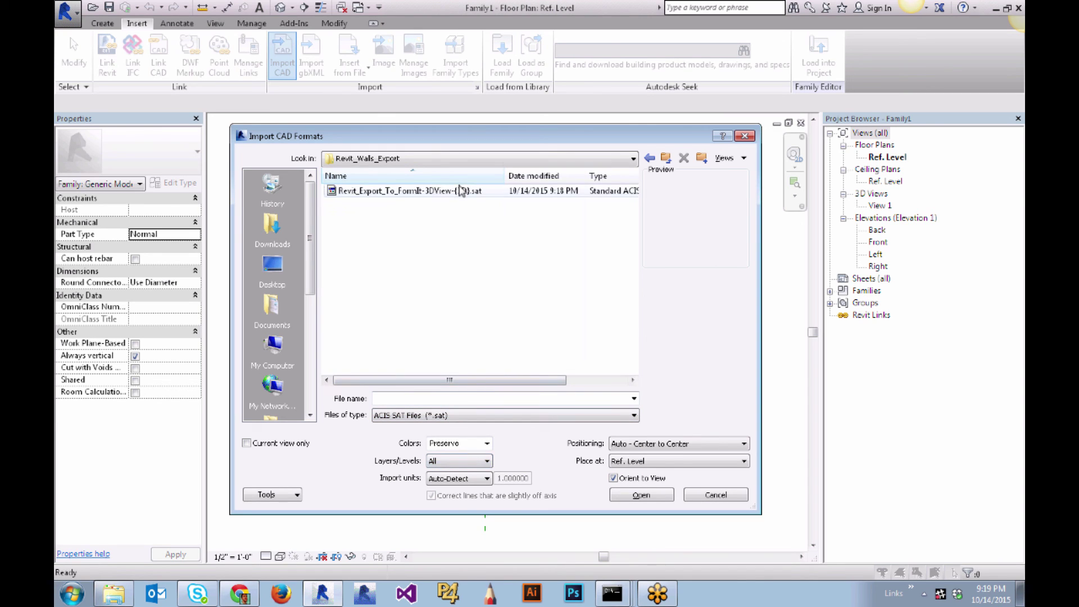
click(462, 191)
click(630, 495)
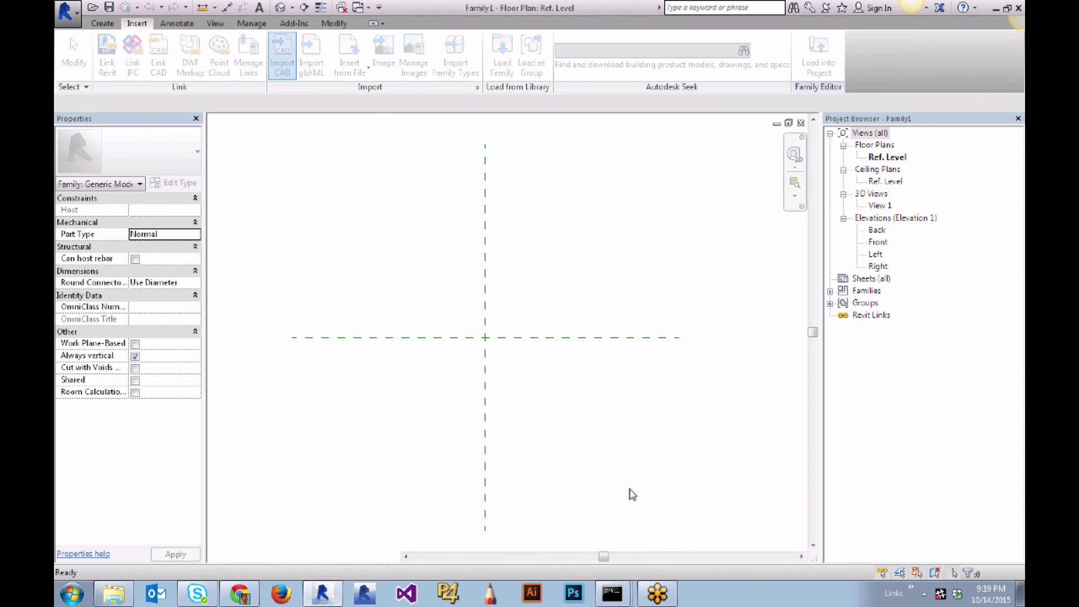
click(302, 10)
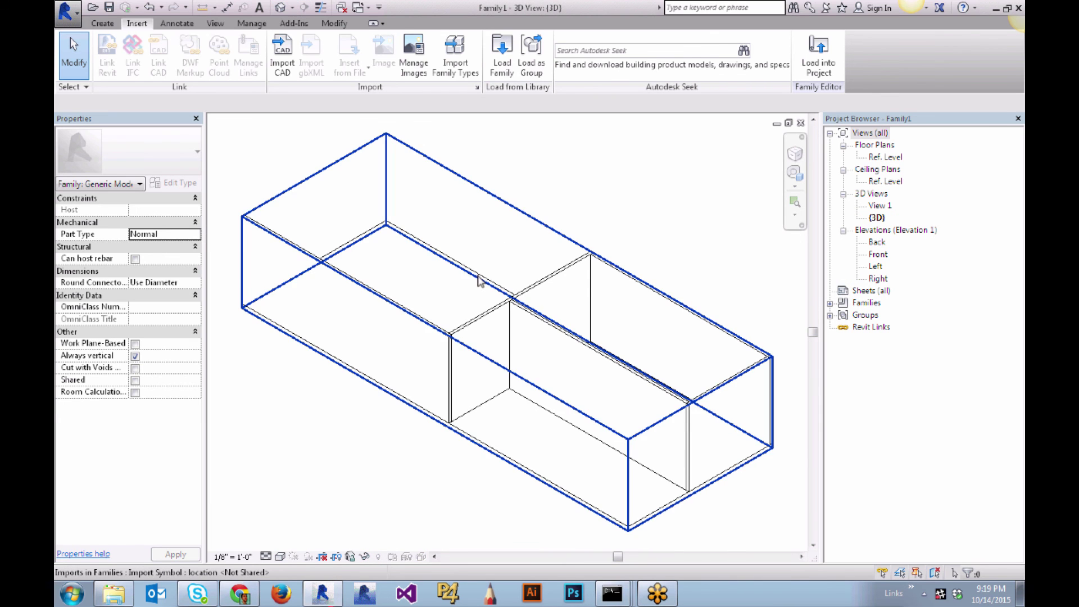
click(481, 279)
click(608, 189)
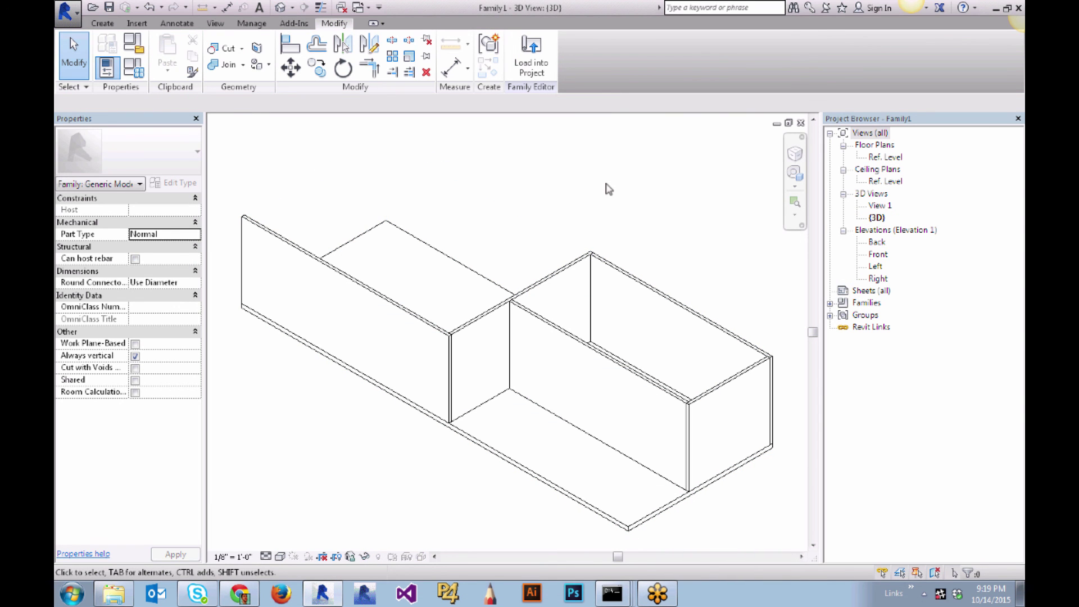
Step: Save the family as WallsAndFloors in the Revit_Walls_Export folder
click(66, 11)
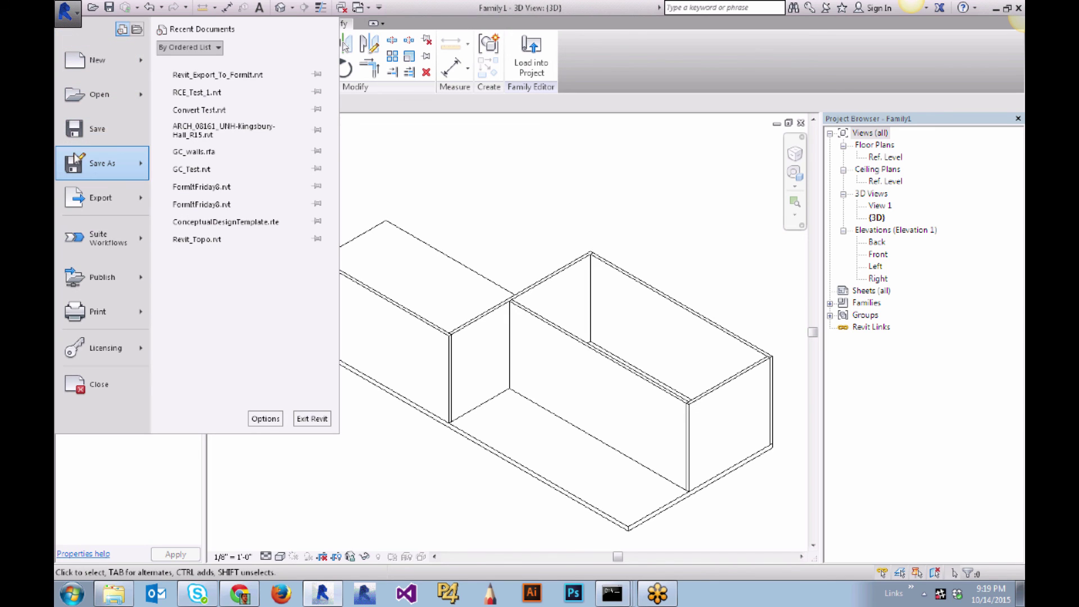
mouse_move(102, 163)
click(204, 111)
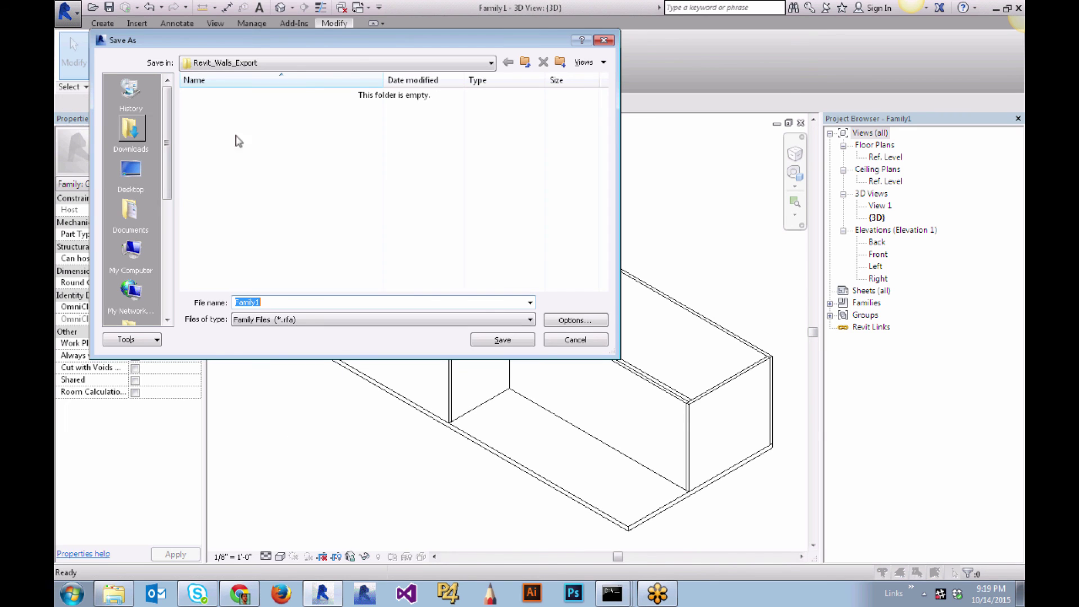
text(WallsAndFloors)
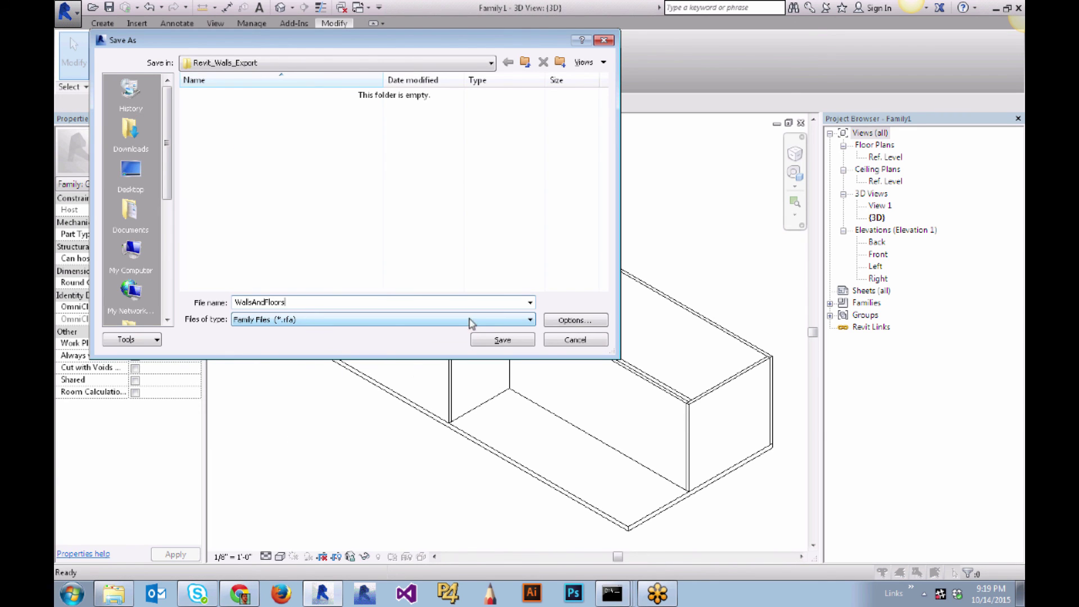
click(500, 340)
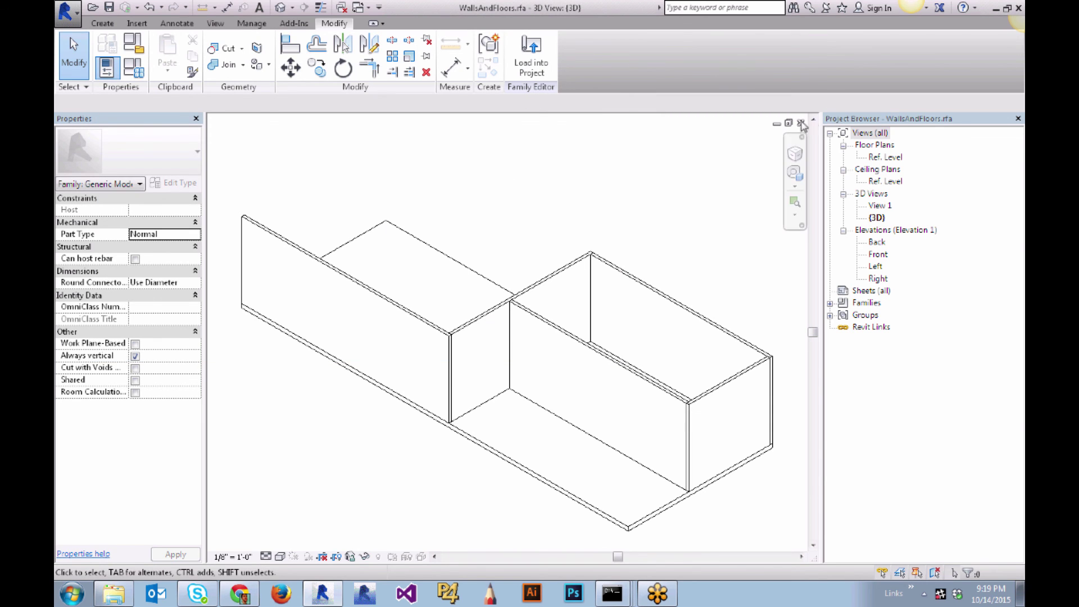
Step: Start converting RFA to FormIt 360 Content, with FF_8\Revit_Walls_Export as the path to the Revit family files
click(301, 27)
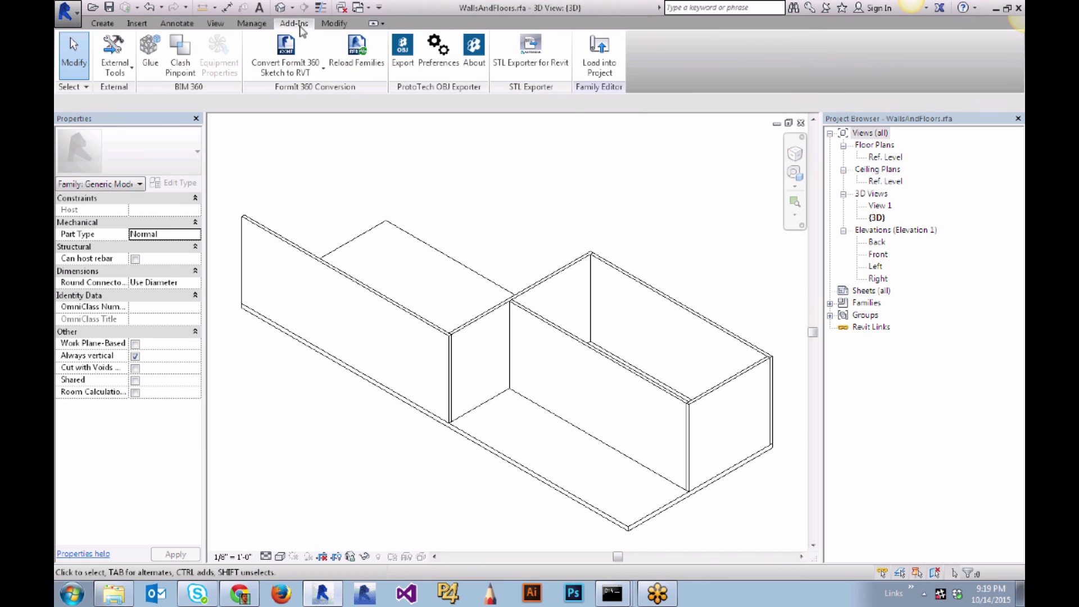
click(301, 78)
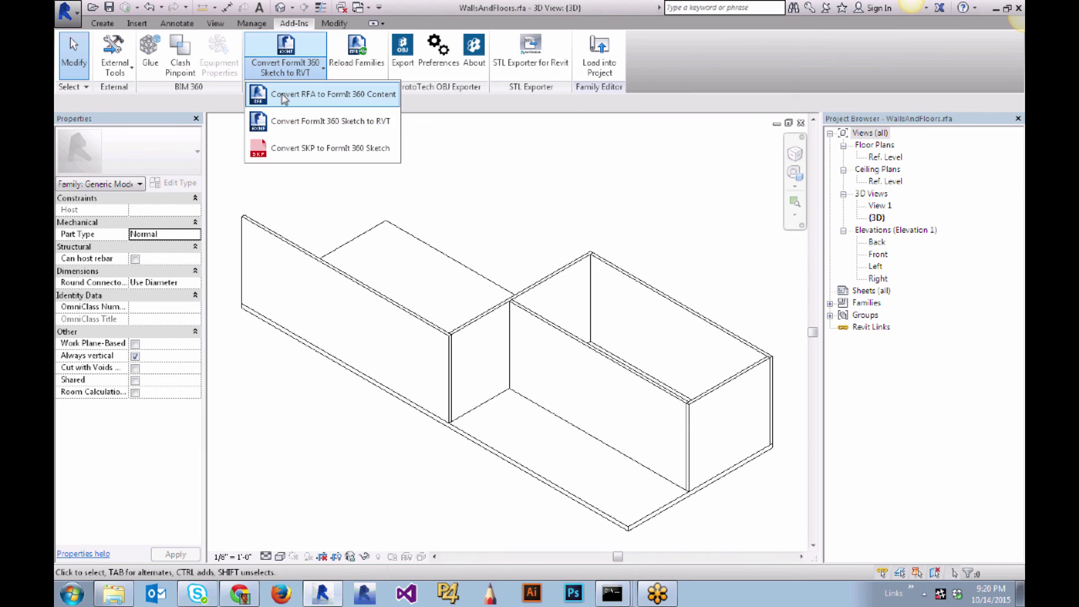
click(375, 100)
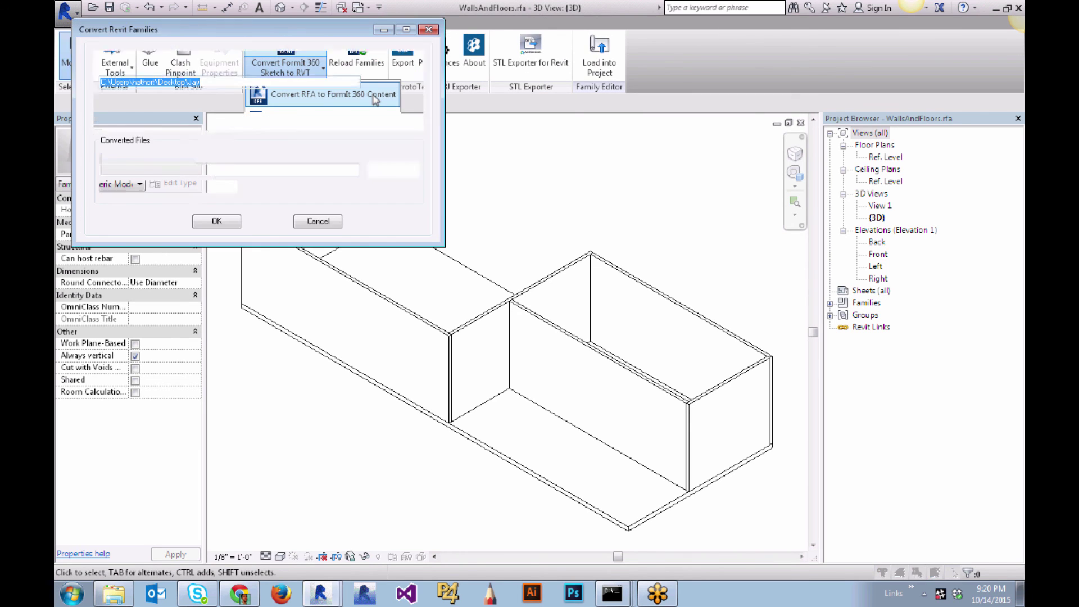
click(400, 85)
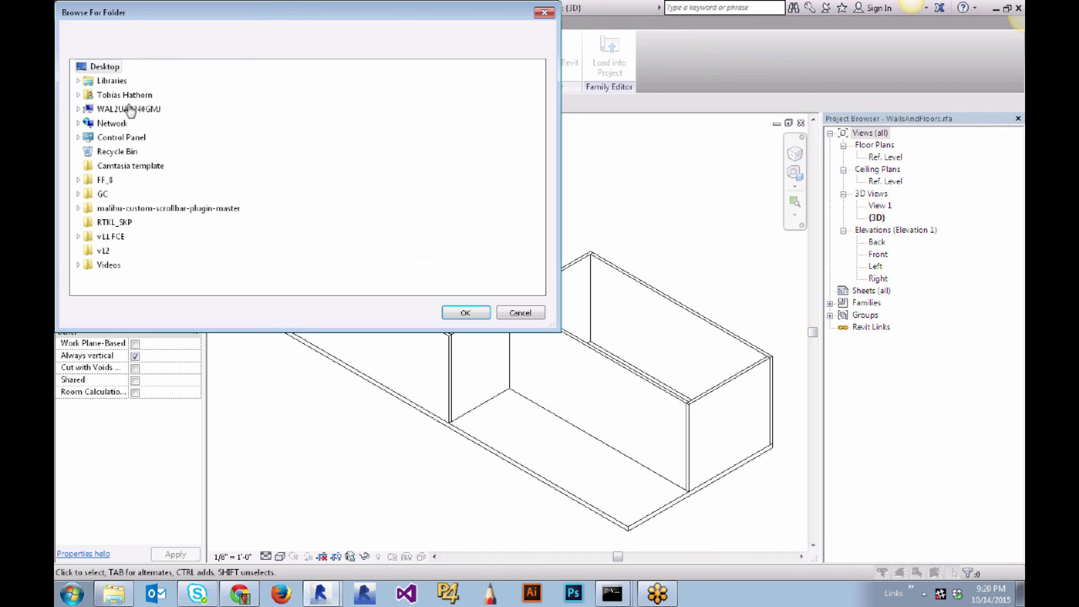
click(79, 181)
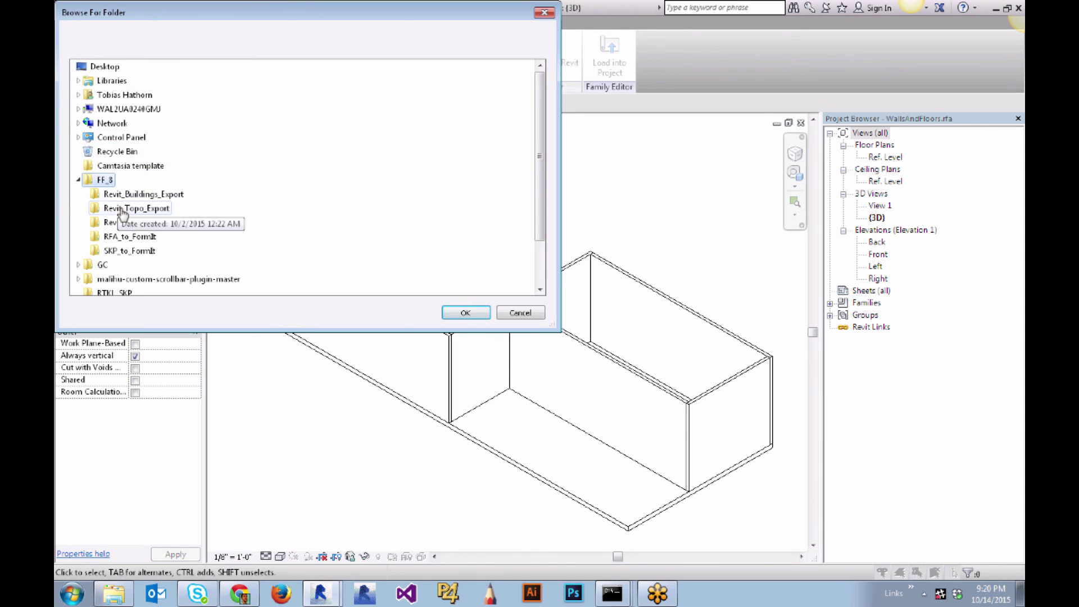
click(132, 223)
click(466, 313)
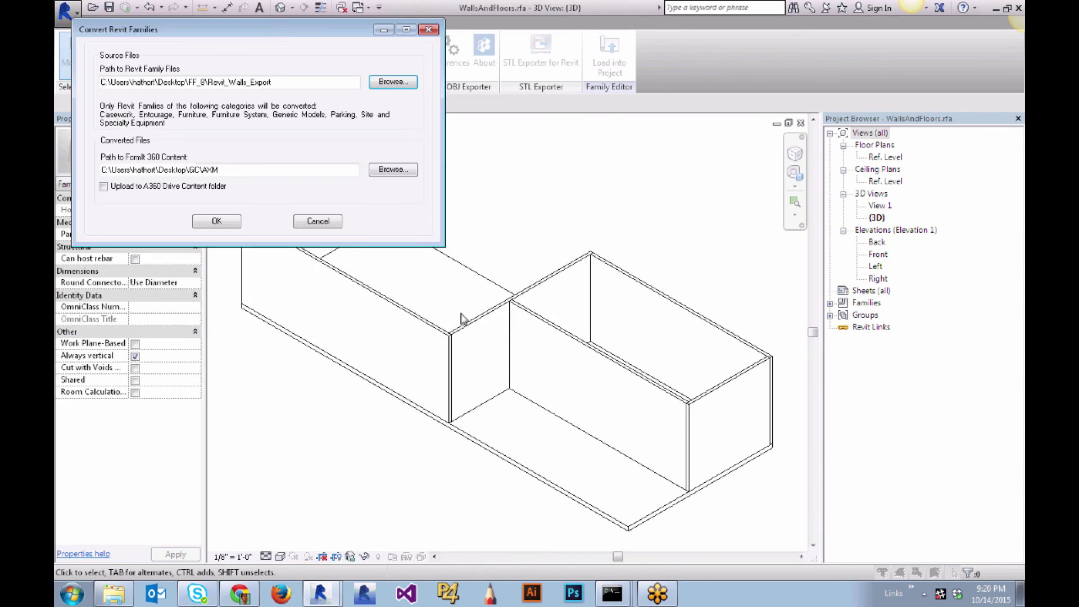
Step: Set the path to FormIt 360 content to FF_8\Revit_Walls_Export and run the family conversion
click(414, 171)
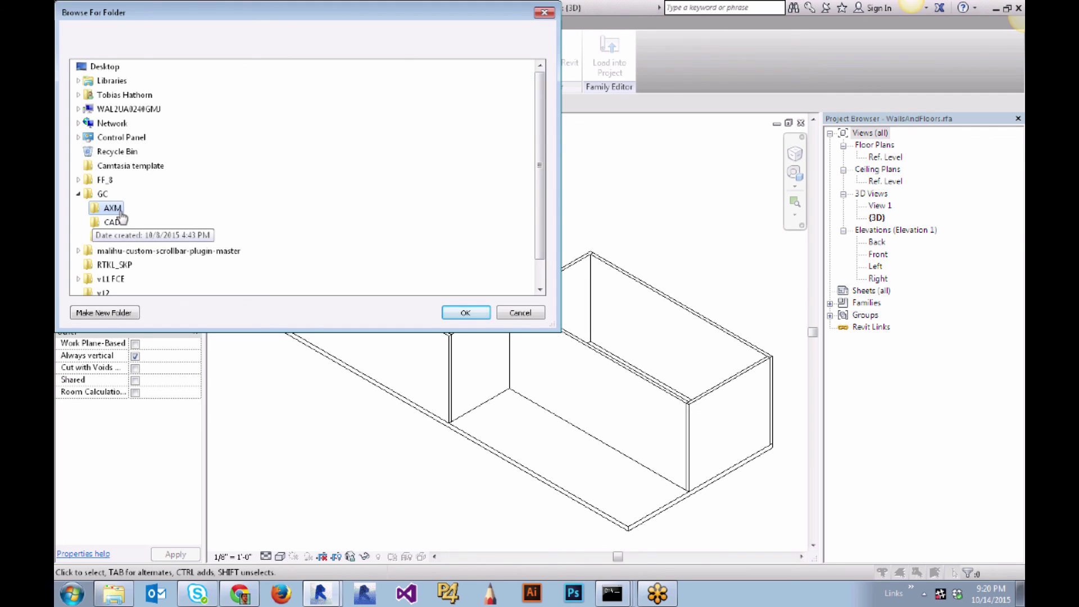
double_click(85, 180)
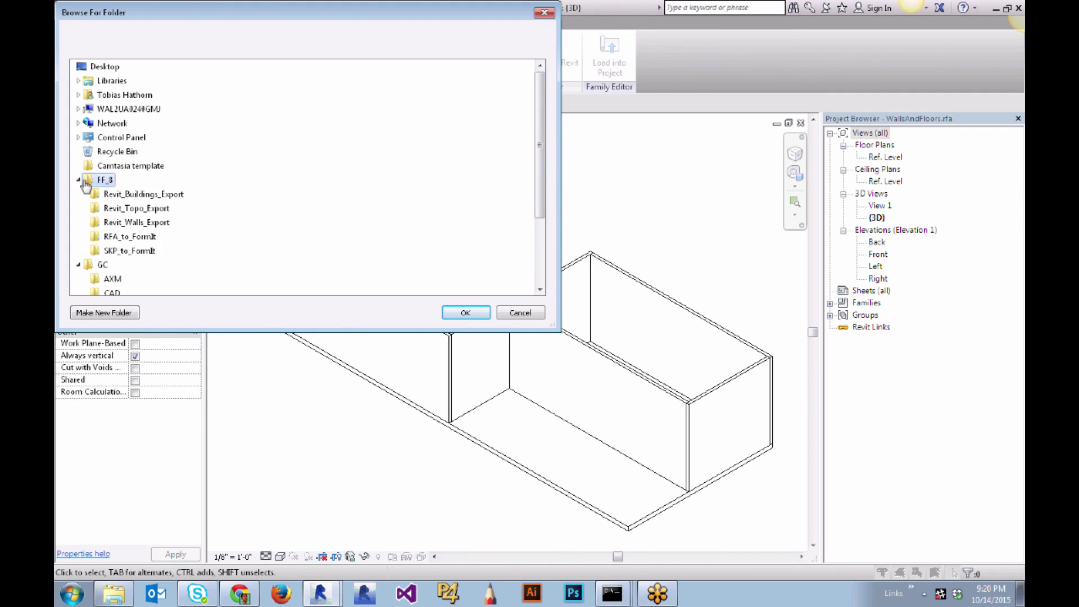
click(152, 223)
click(466, 313)
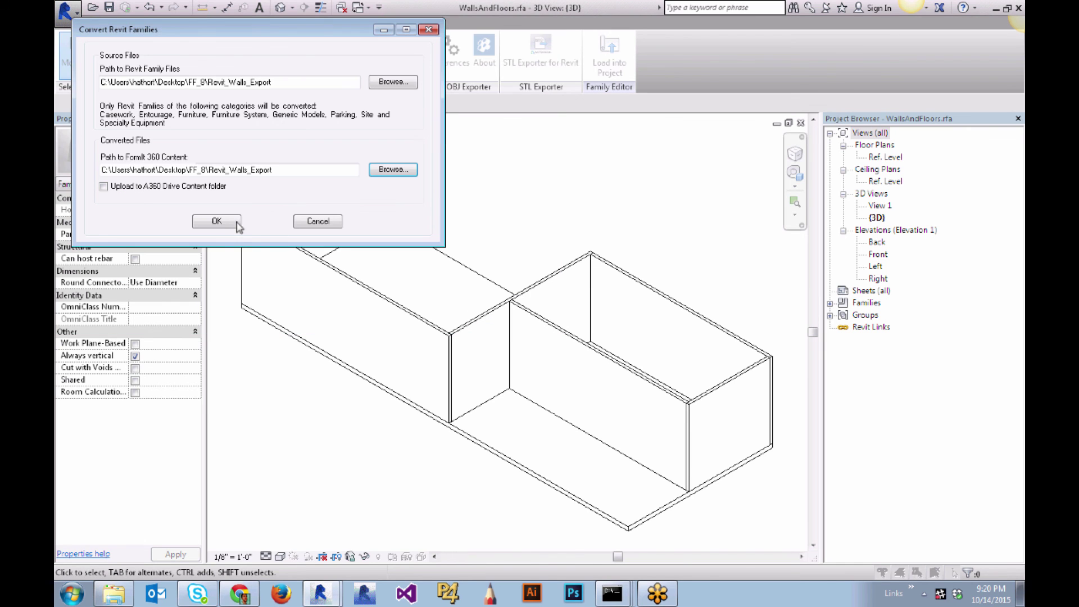
click(216, 220)
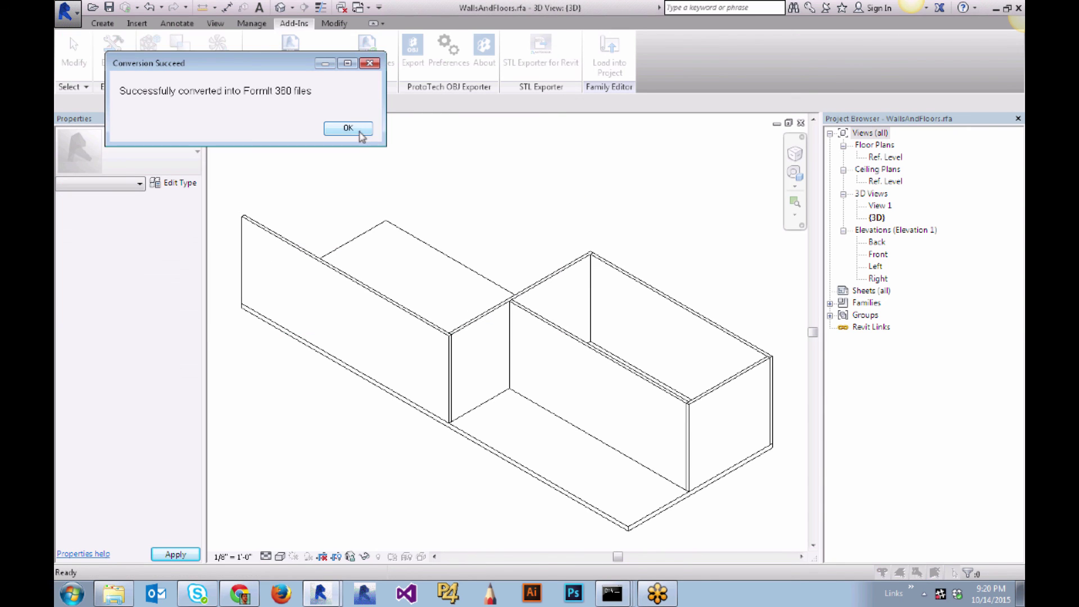
click(355, 130)
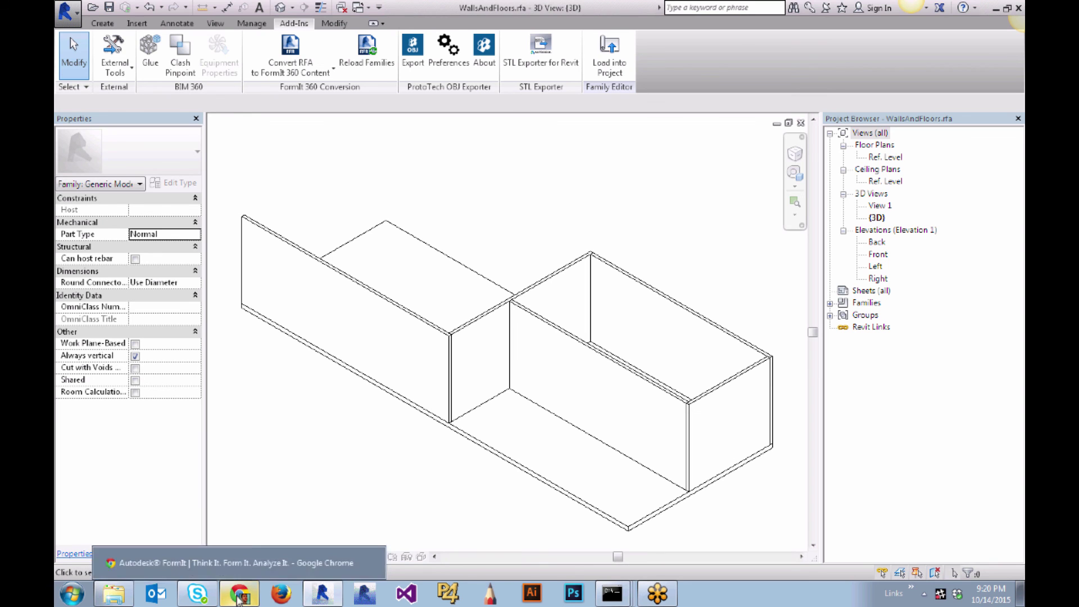
Step: Switch to FormIt 360 in Chrome and import WallsAndFloors_WallsAndFloors.axmf from Revit_Walls_Export as a 3D model into the untitled sketch
click(239, 596)
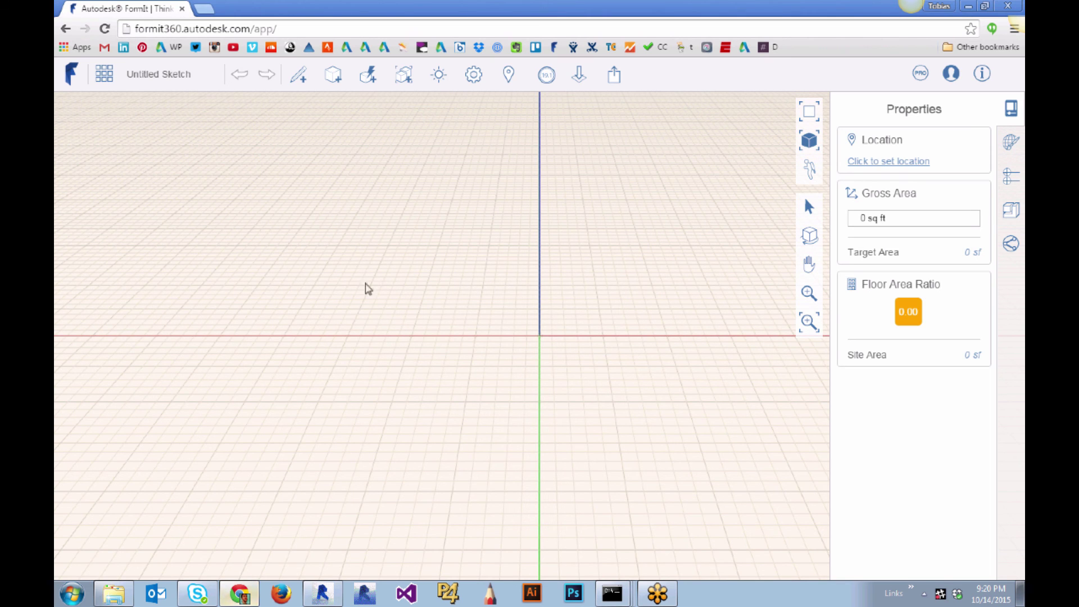
click(579, 79)
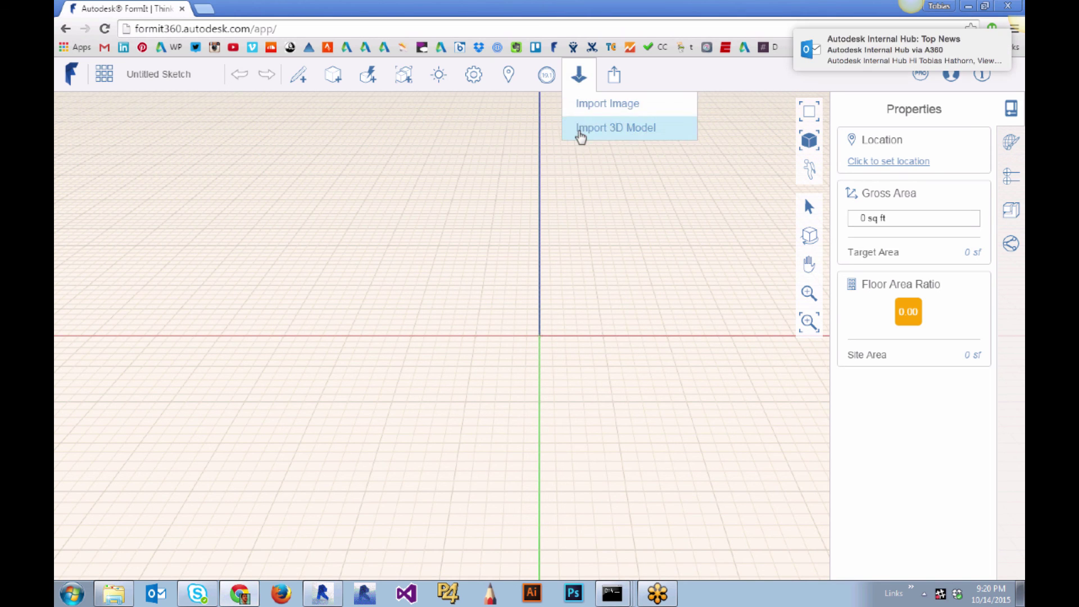
click(581, 133)
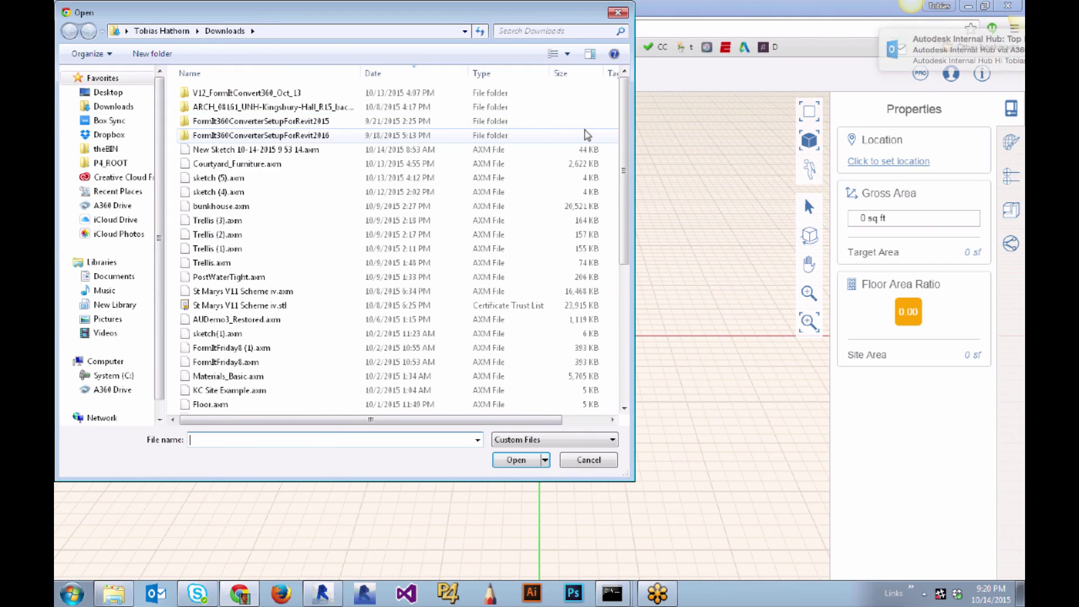
double_click(236, 154)
click(237, 96)
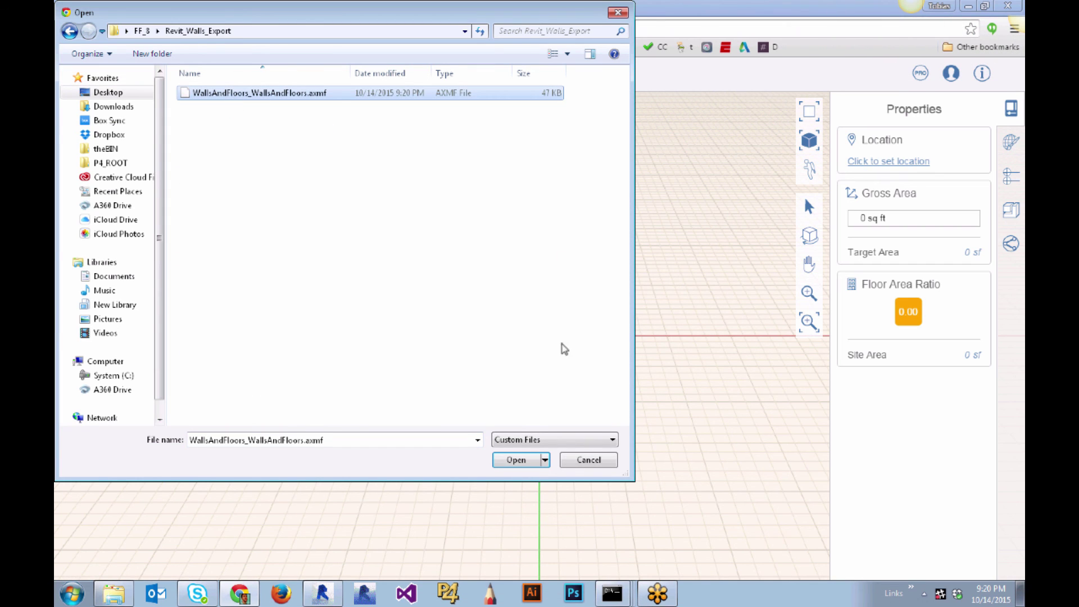
click(516, 460)
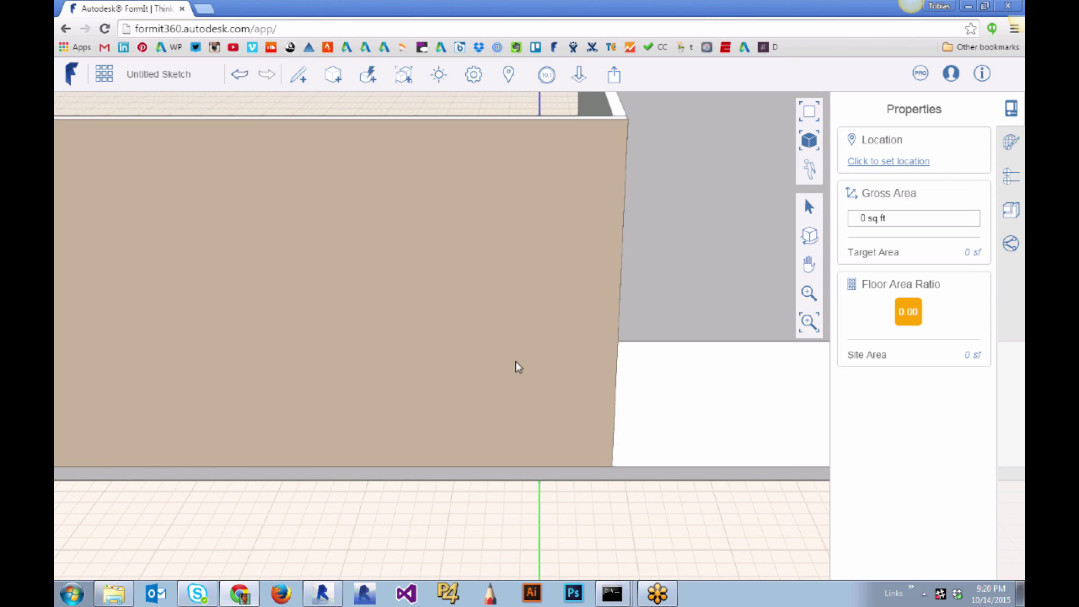
scroll(500, 435, down, 5)
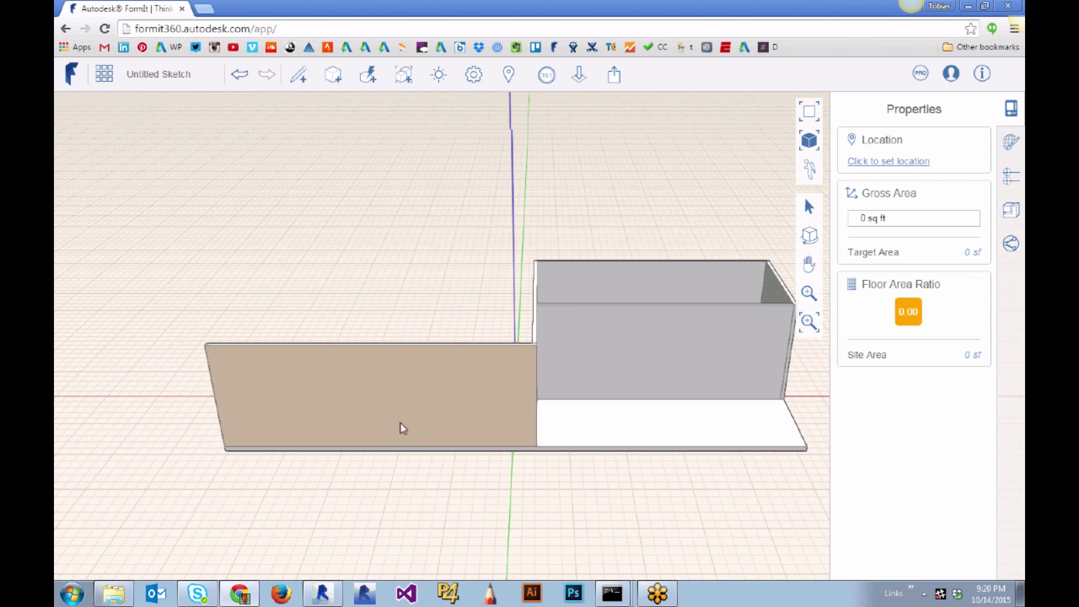
scroll(322, 347, down, 3)
middle_drag(425, 377, 513, 433)
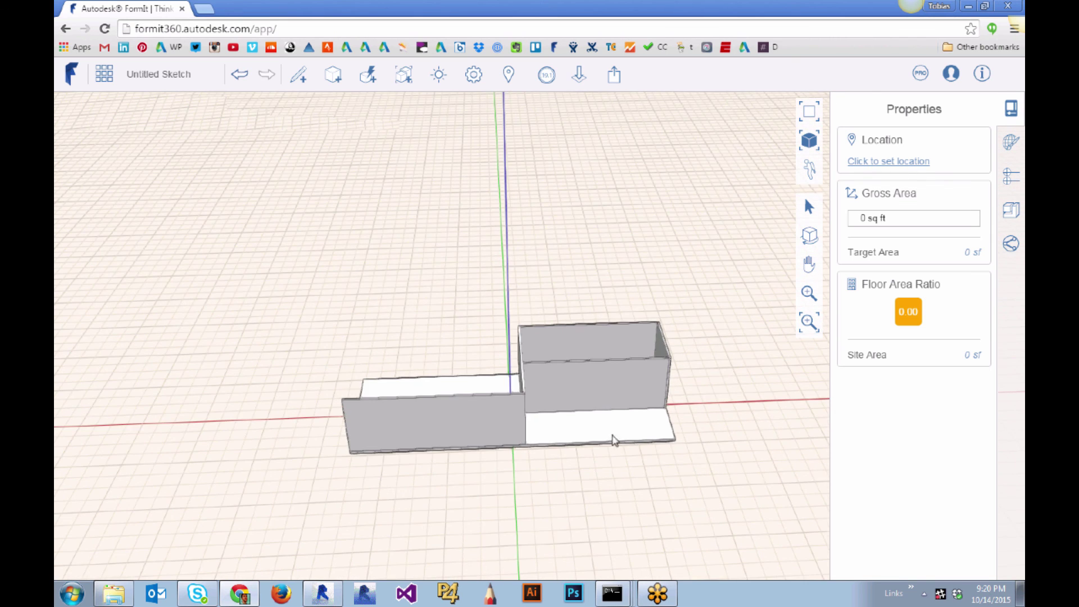
middle_drag(614, 438, 634, 337)
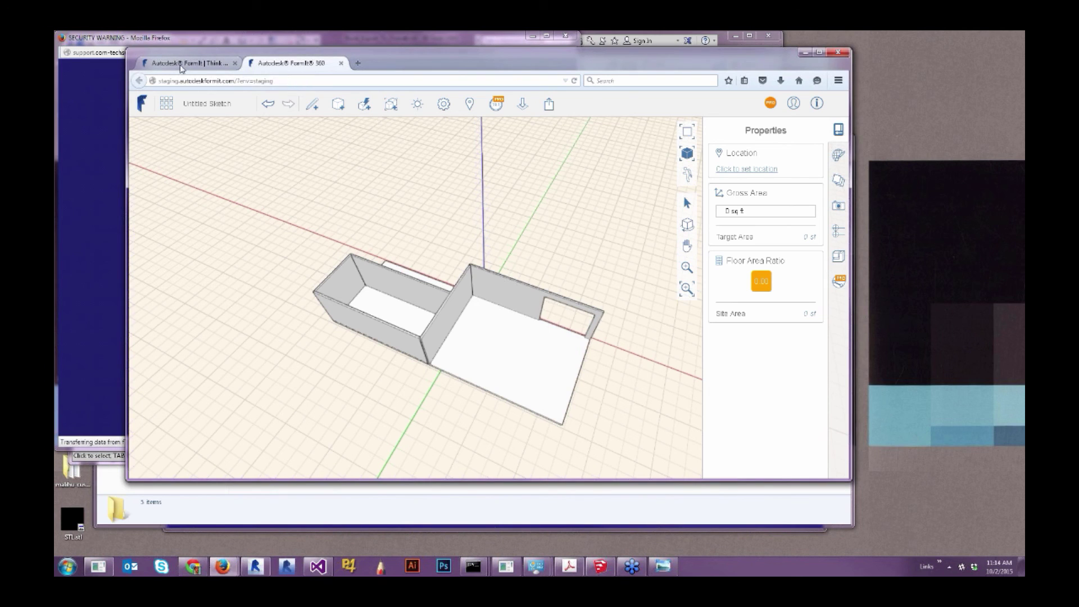
Step: Switch to the FormIt 360 page with the SAT example sketch and reload it, discarding unsaved data, to start an empty sketch
click(180, 65)
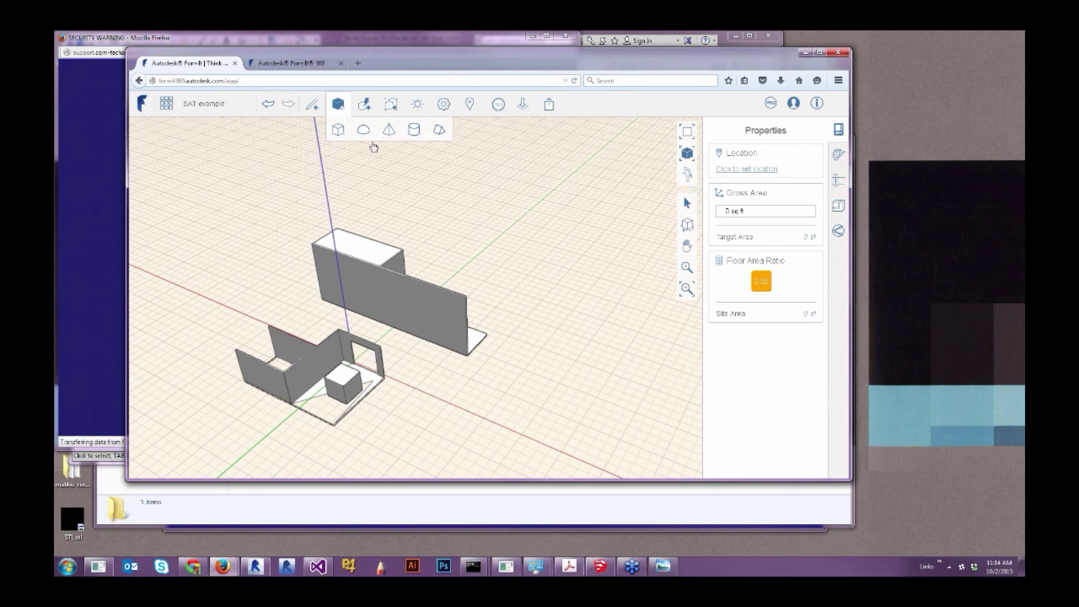
click(575, 81)
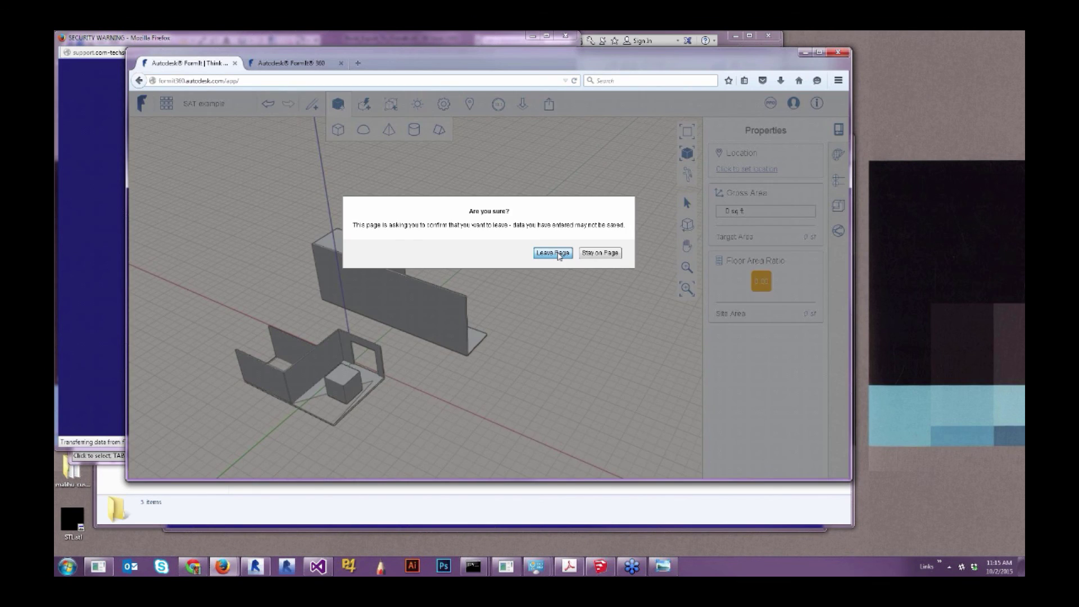
click(553, 253)
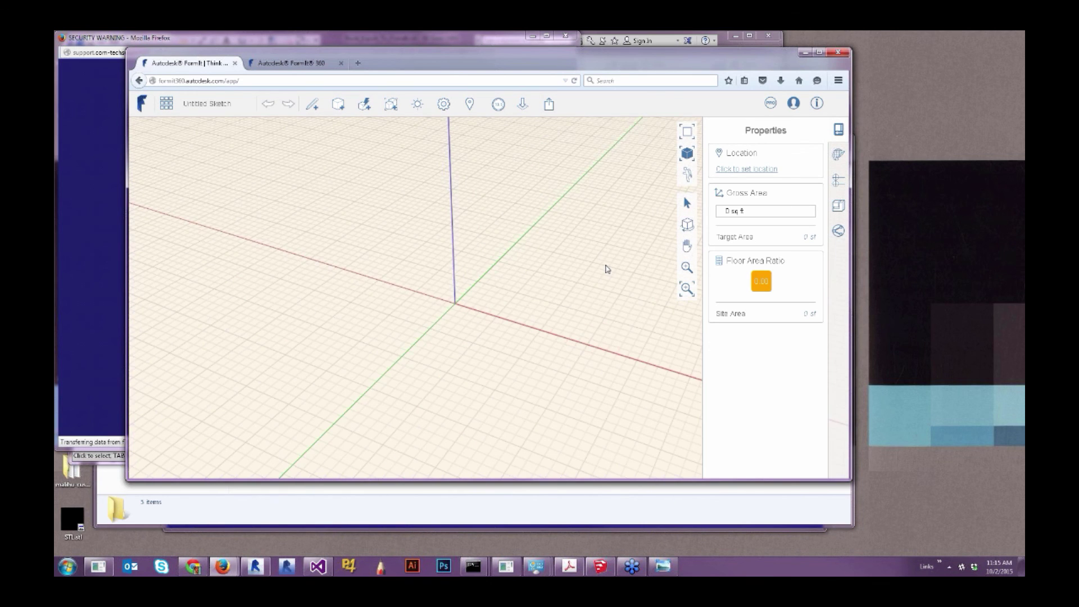
Step: Open the location and weather map for the untitled sketch
scroll(605, 266, up, 5)
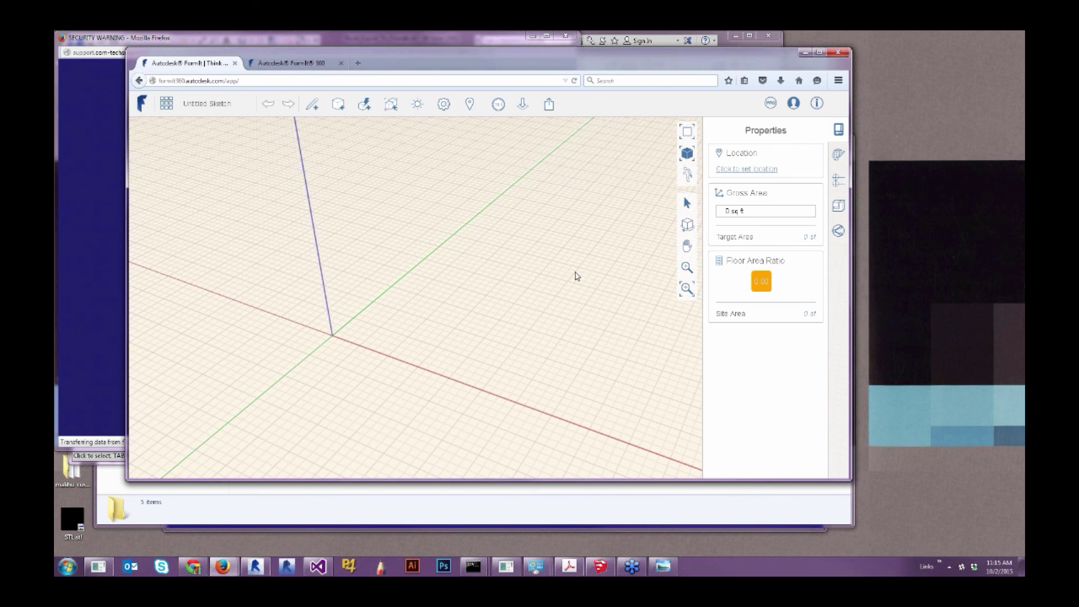
middle_drag(506, 304, 479, 291)
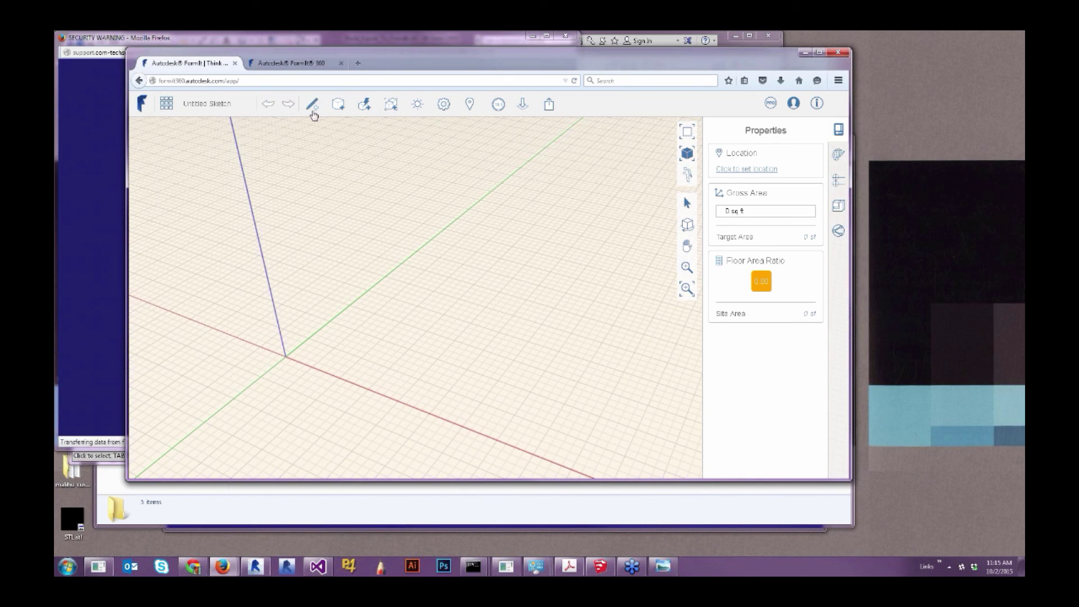
click(471, 106)
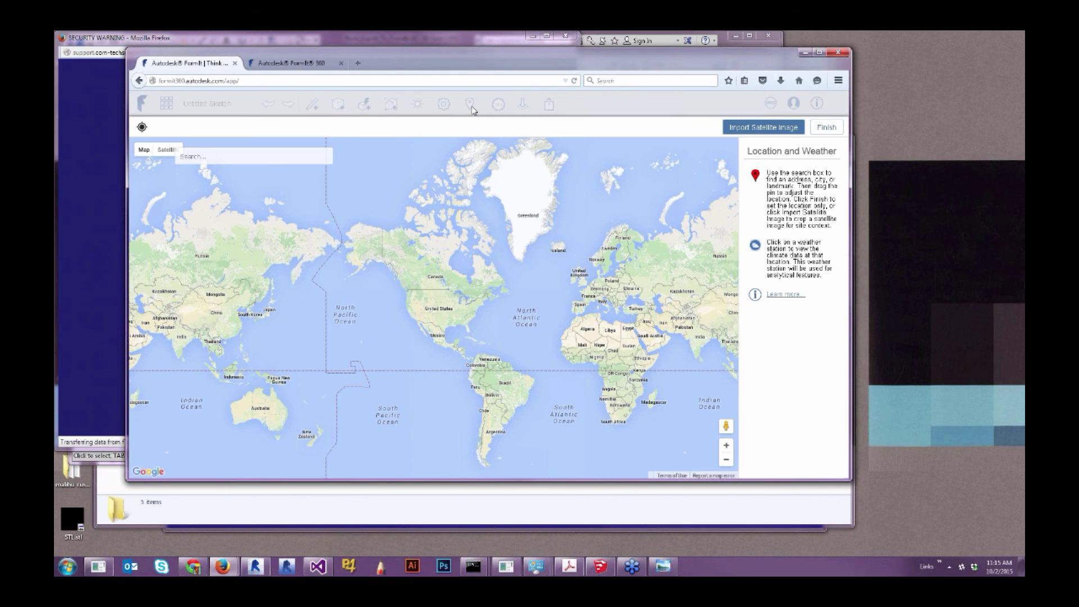